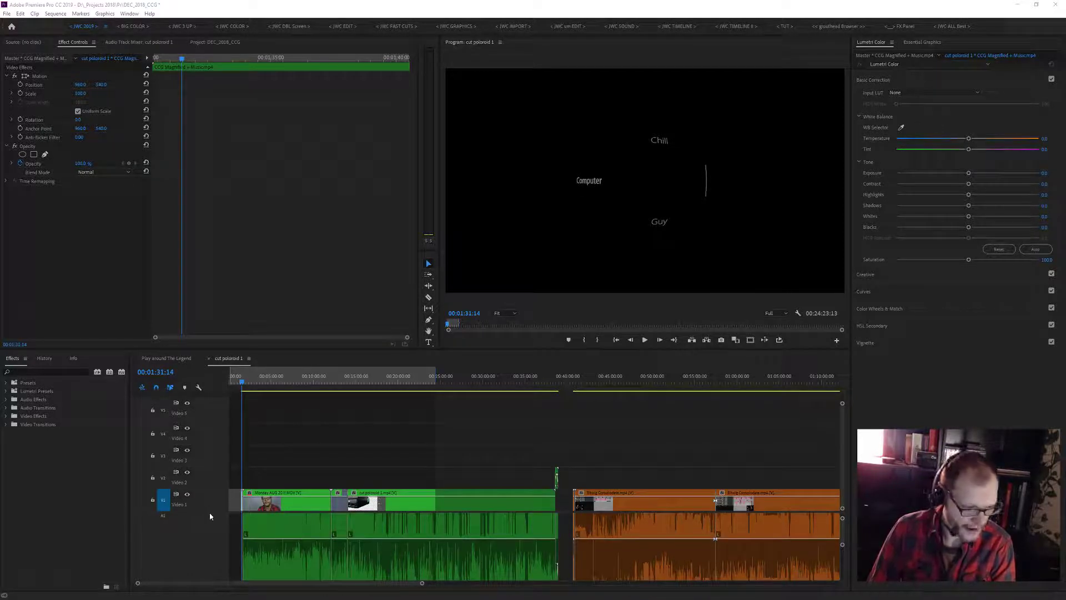
- Raise the timeline's divide between video and audio tracks and increase the audio track height to enlarge the waveforms
drag(210, 510, 209, 431)
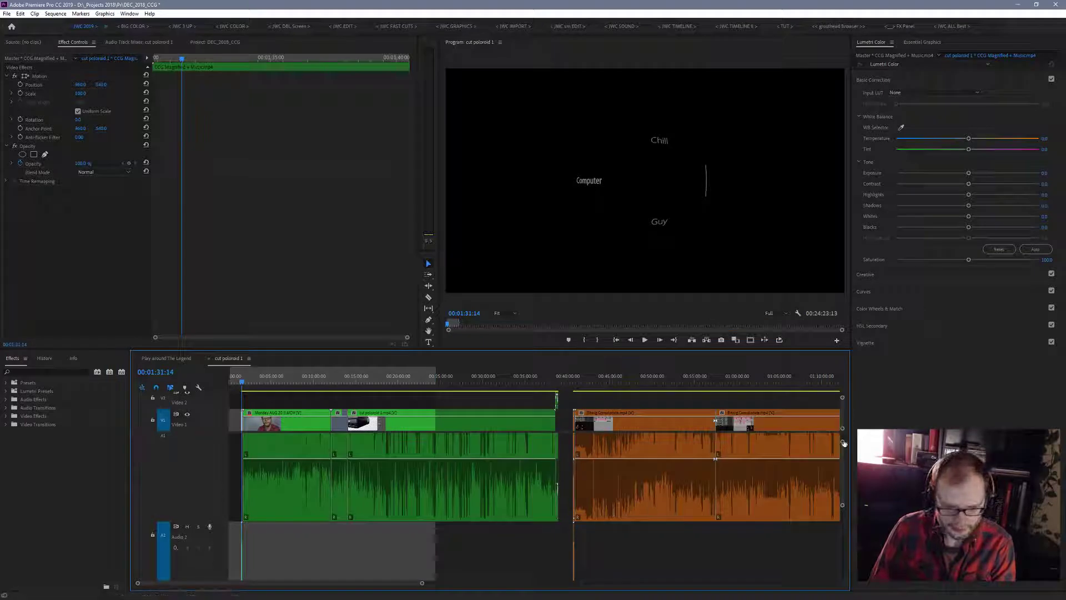
drag(843, 442, 845, 456)
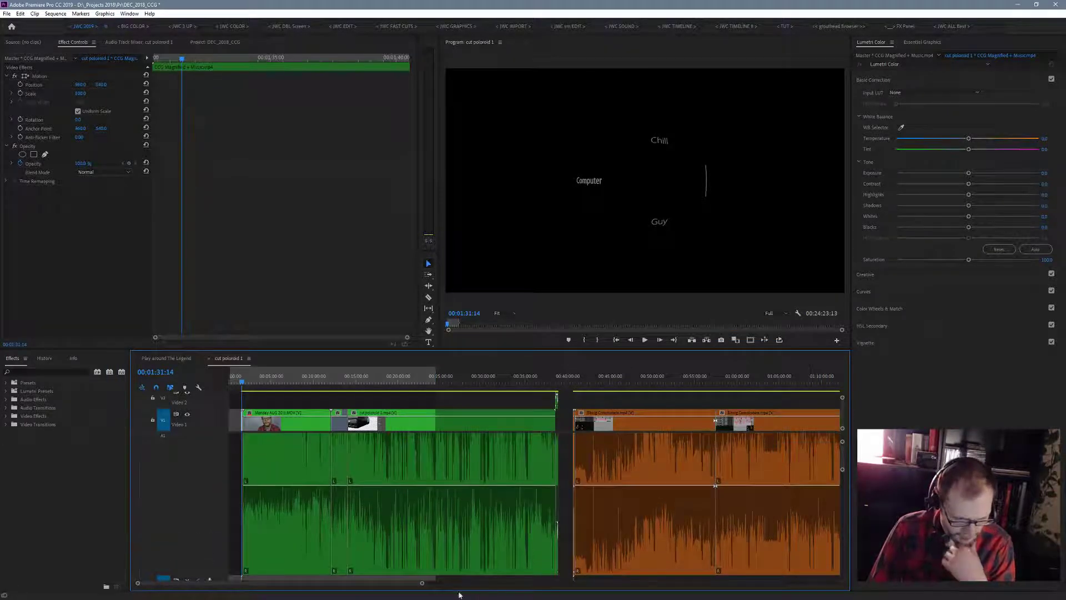
- Examine the first green talking-head clip and its audio waveform at close range around 00:02:16
drag(422, 582, 357, 597)
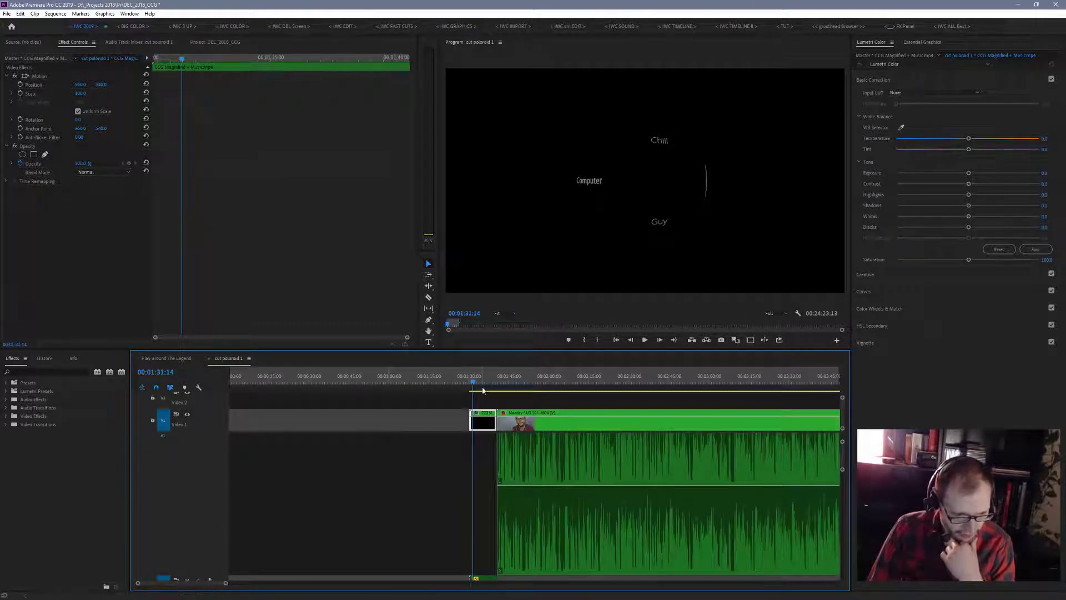
drag(473, 384, 590, 389)
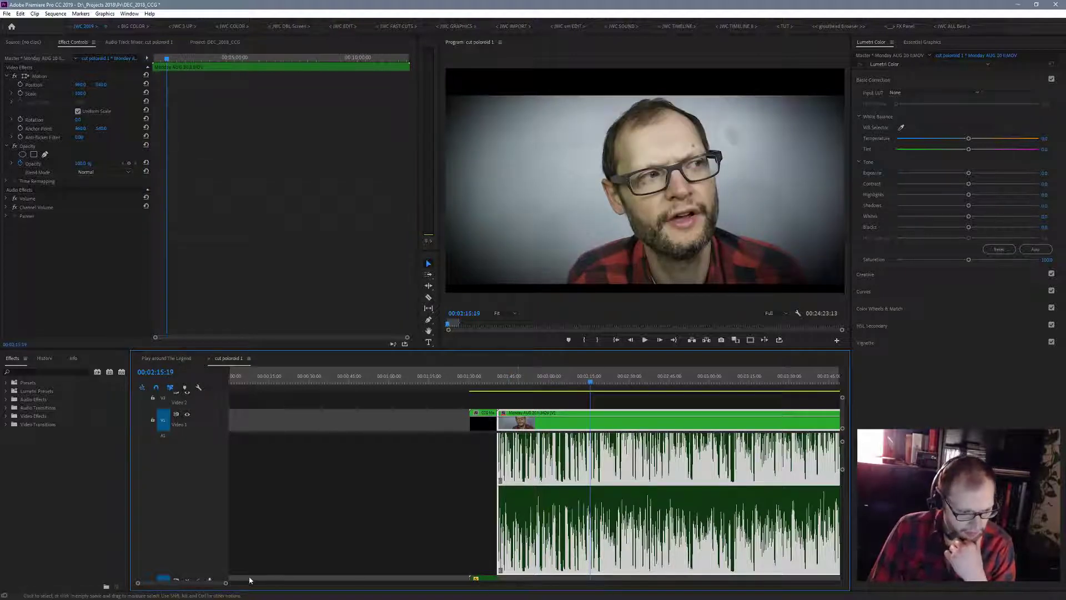
mouse_move(225, 583)
mouse_down()
mouse_move(422, 591)
mouse_move(235, 576)
mouse_up()
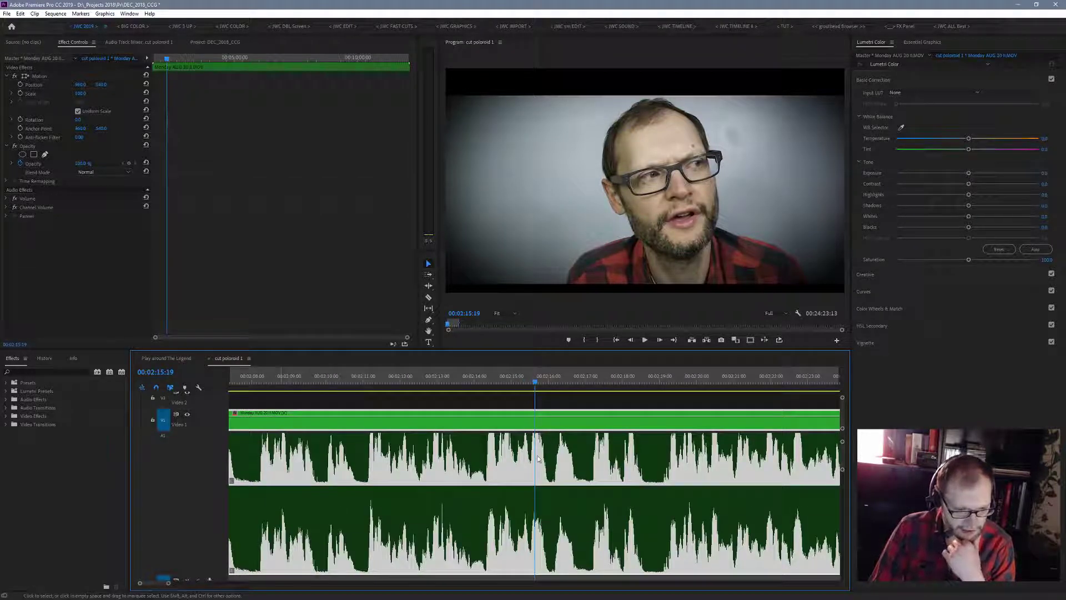
drag(536, 381, 553, 382)
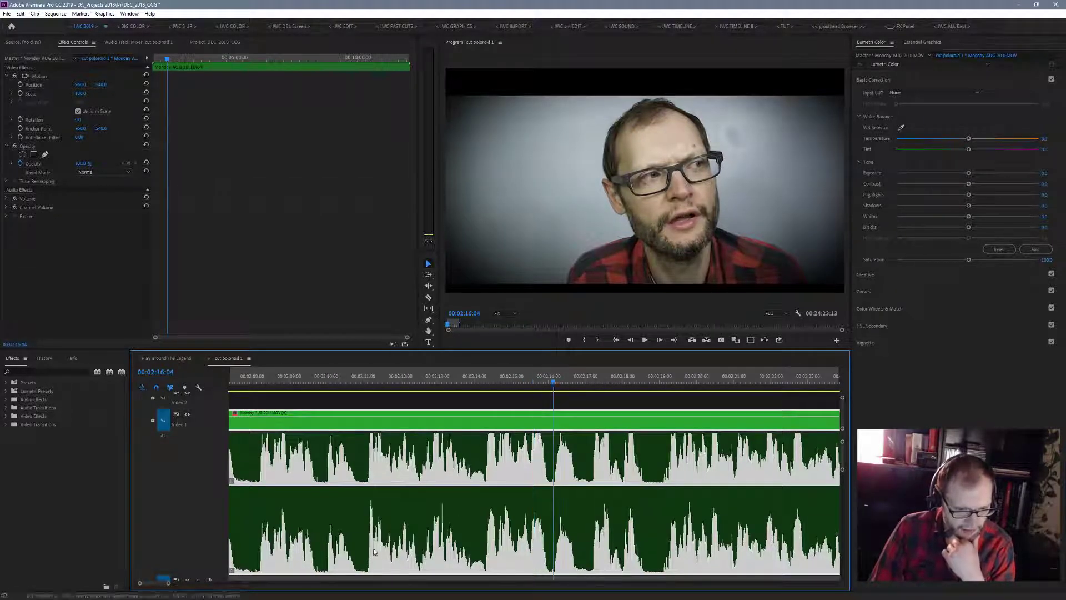
drag(168, 584, 332, 598)
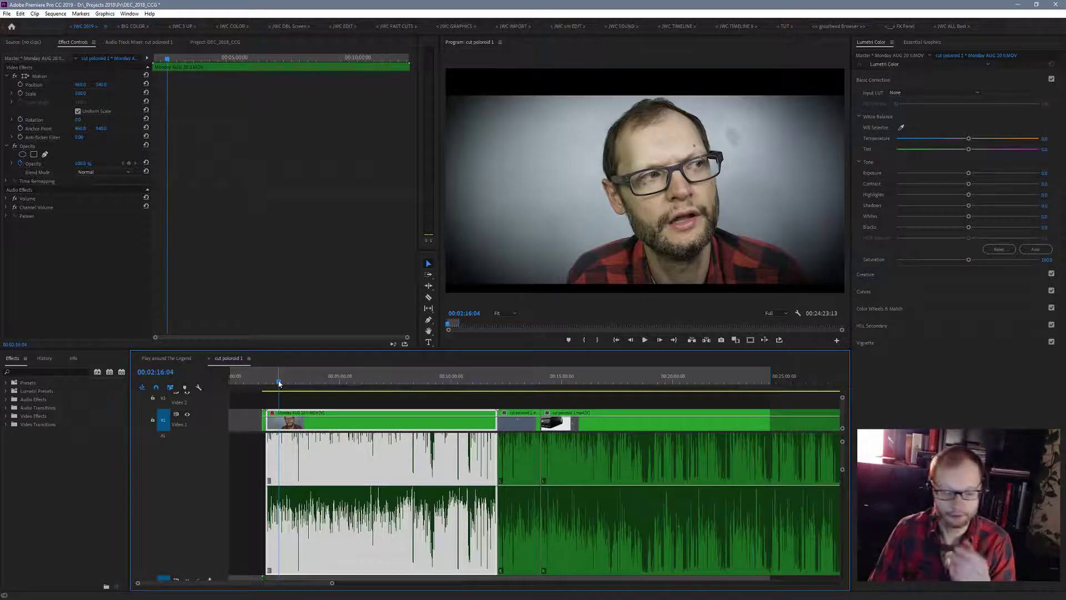
- Scrub through the green polaroid section between 00:12:18 and 00:35:43, checking the talking-head ending and both screen-recording clips
drag(280, 383, 519, 383)
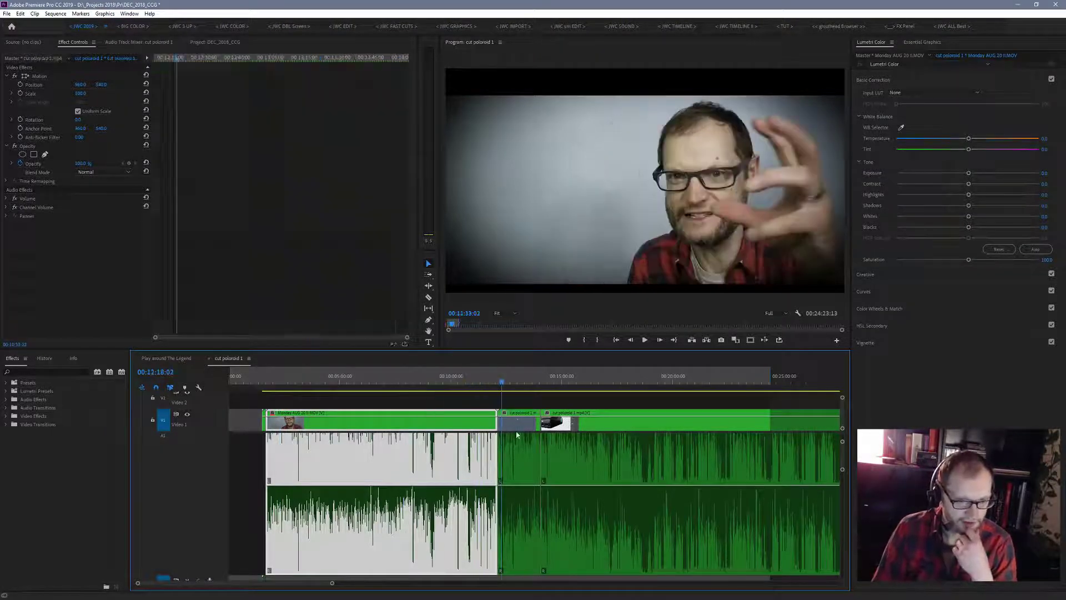
click(520, 437)
click(525, 383)
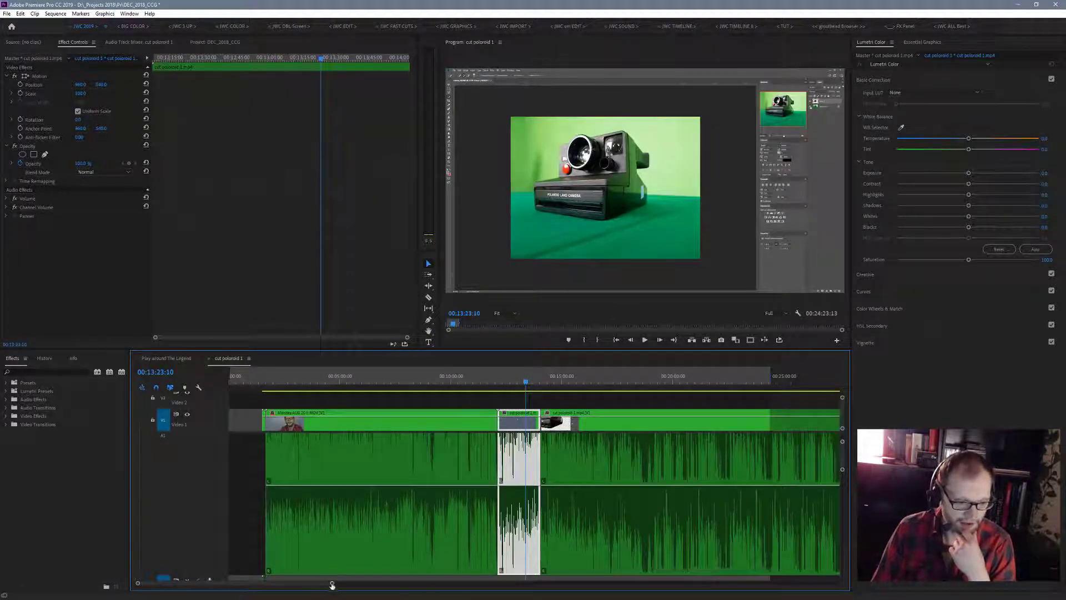
drag(332, 583, 419, 598)
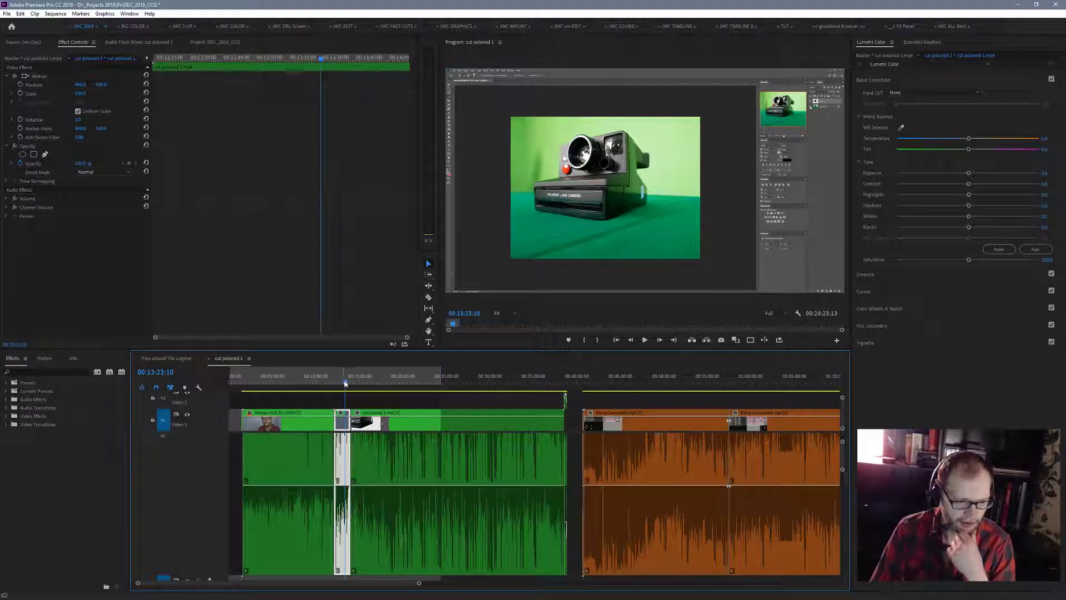
drag(345, 382, 540, 422)
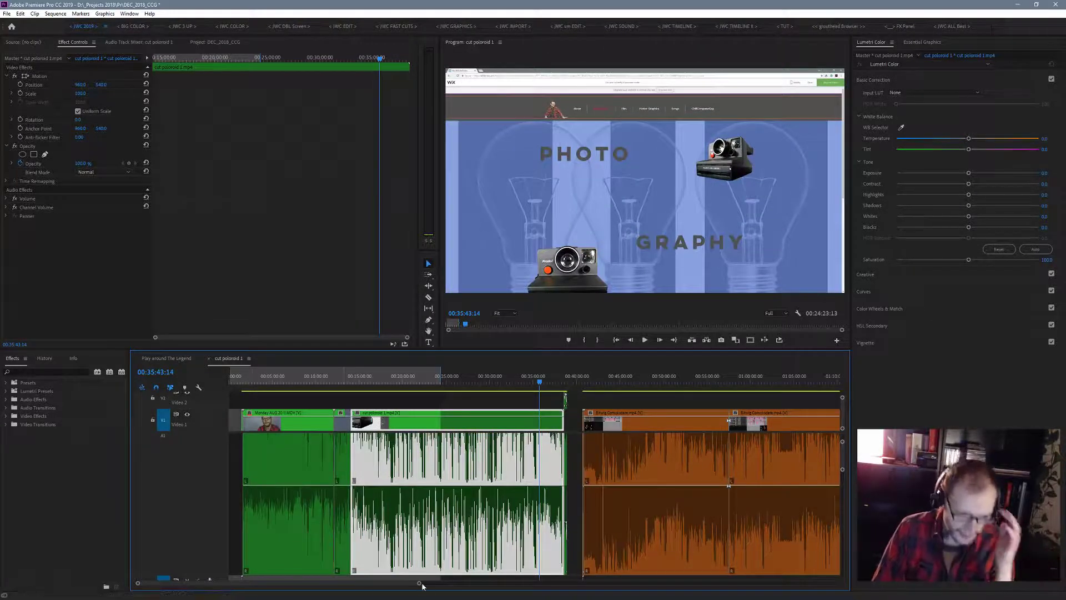
drag(420, 583, 449, 583)
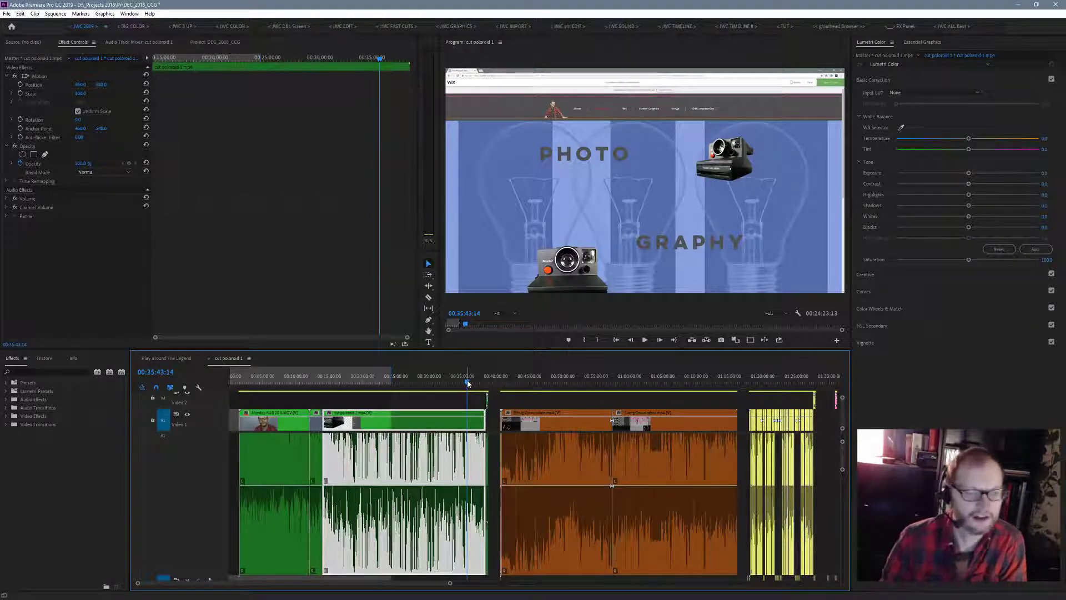
drag(470, 383, 318, 409)
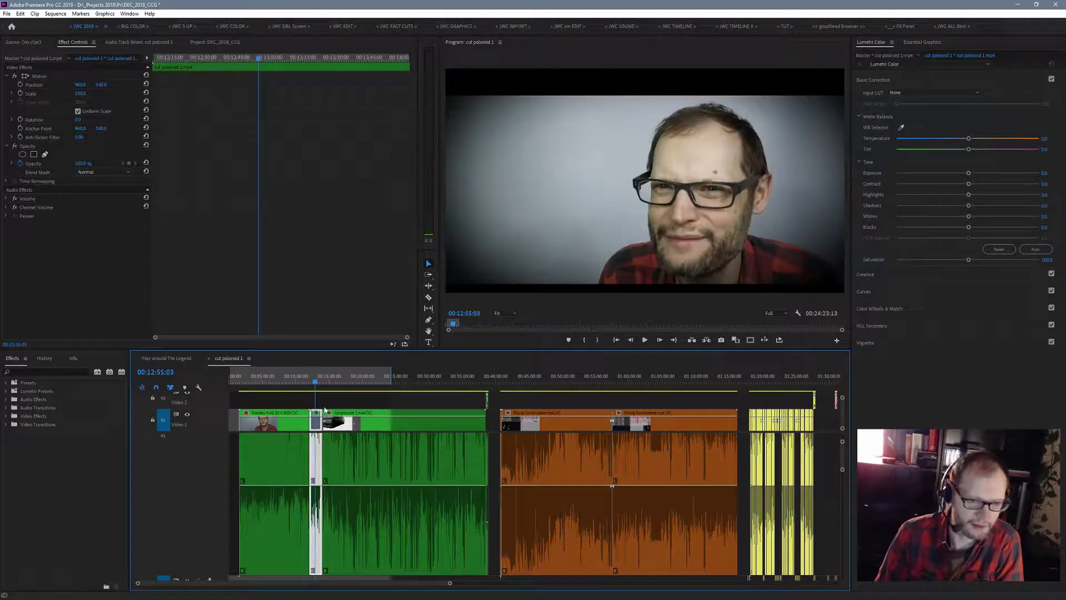
- Play the polaroid footage from 00:12:55 with the program view temporarily maximized, and stop playback near 00:15:08
click(644, 340)
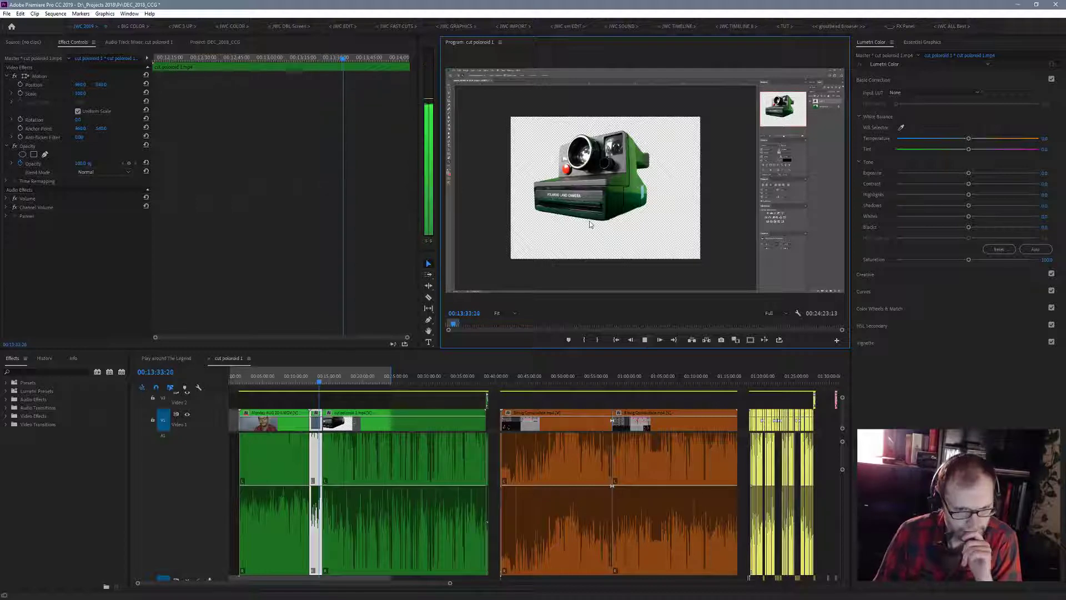
key(grave)
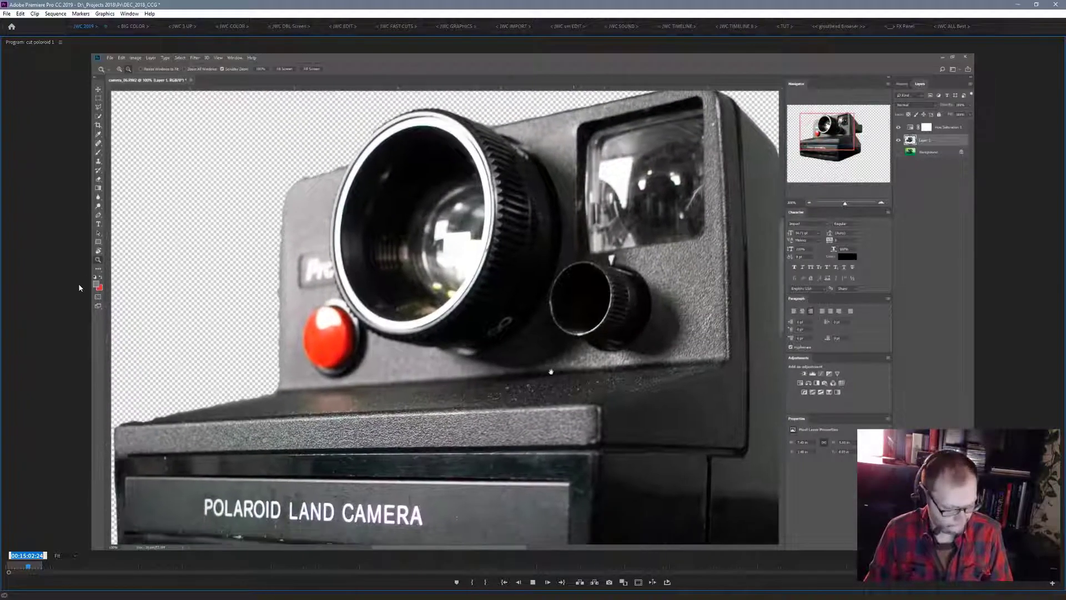
key(grave)
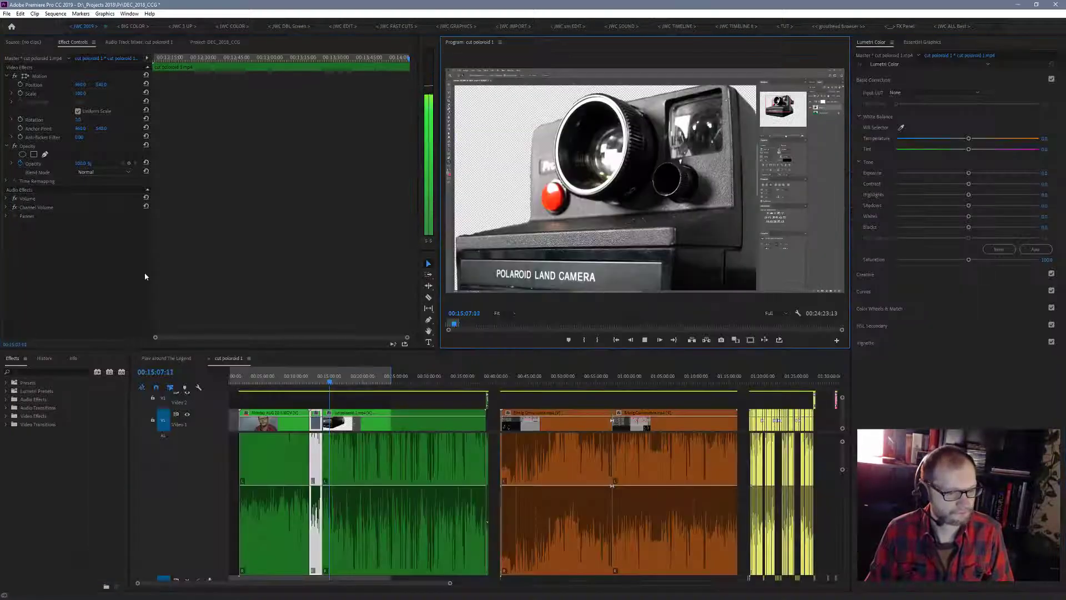
key(space)
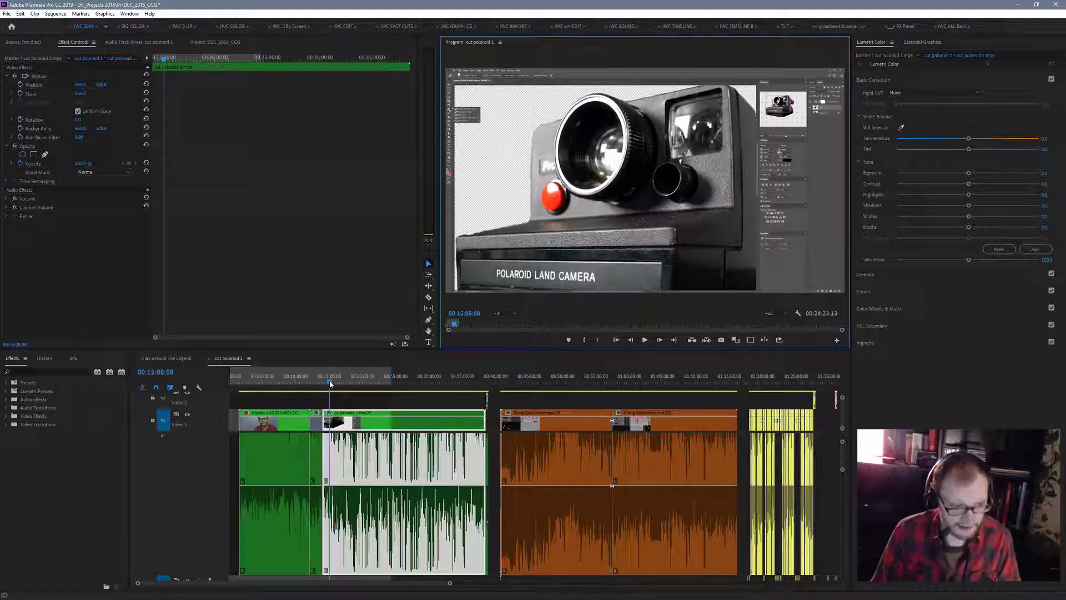
- Preview the first orange Bitwig clip at 00:47:40 and the first yellow section around 01:22:14
click(547, 412)
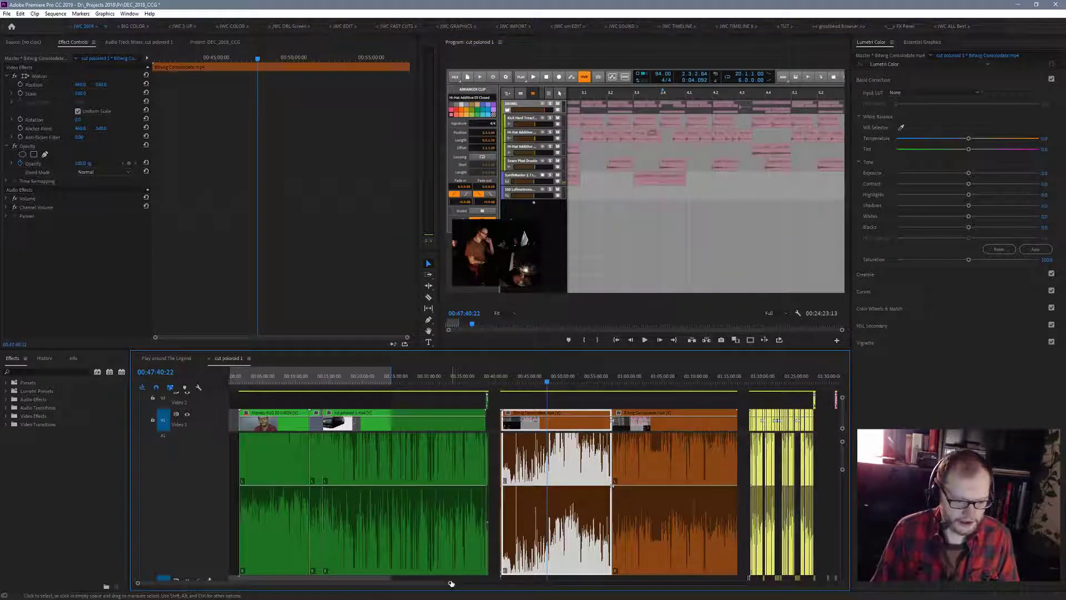
drag(450, 583, 515, 583)
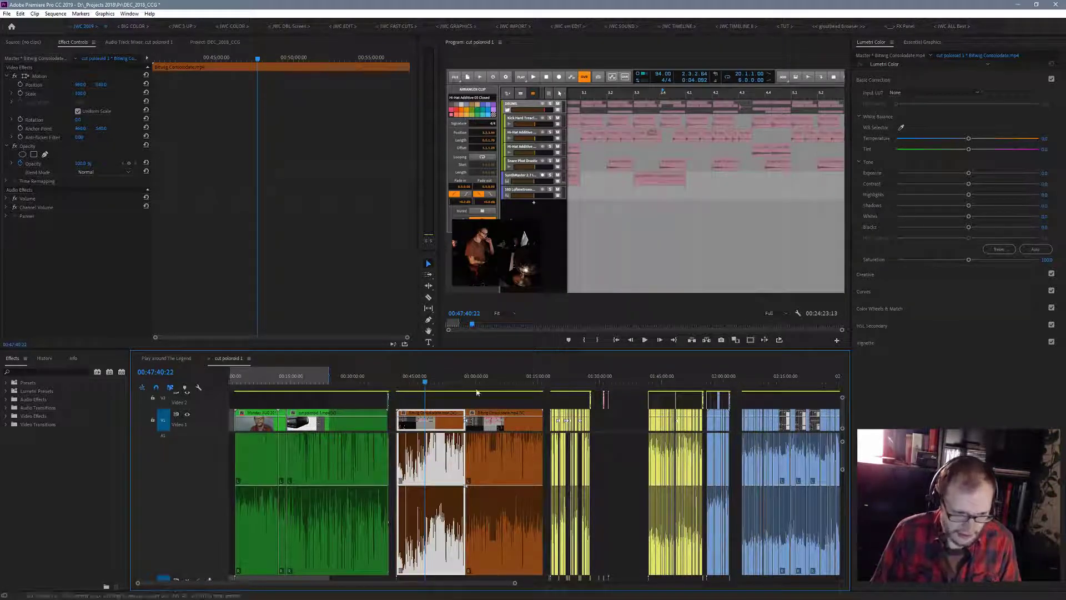
drag(424, 385, 568, 404)
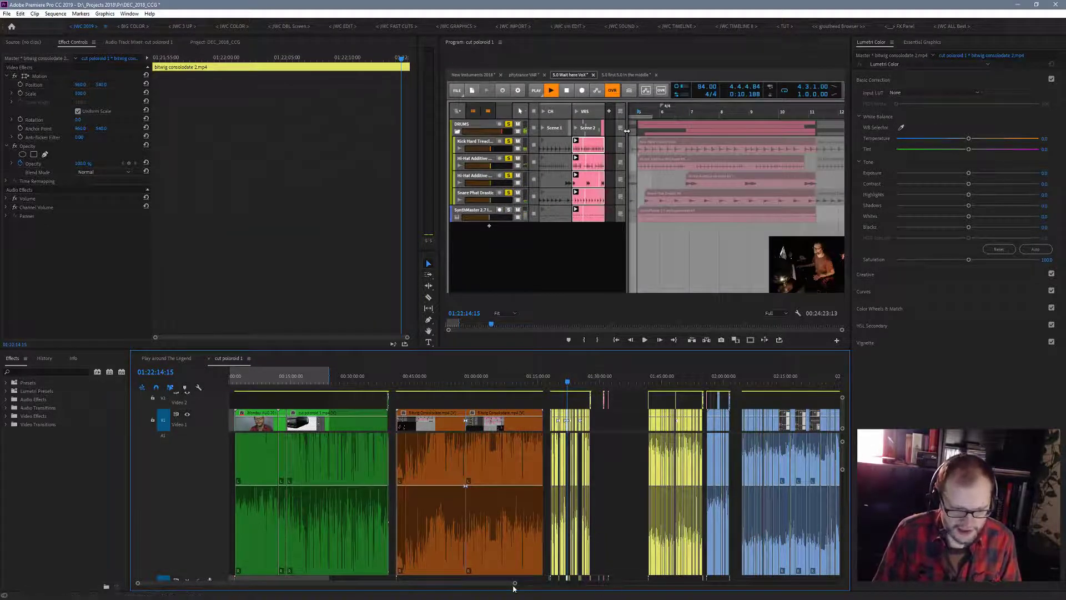
- Examine the first yellow section at closer range, scrubbing from its title animation at 01:18:04 to 01:24:17 and back to 01:19:53
drag(515, 586, 438, 583)
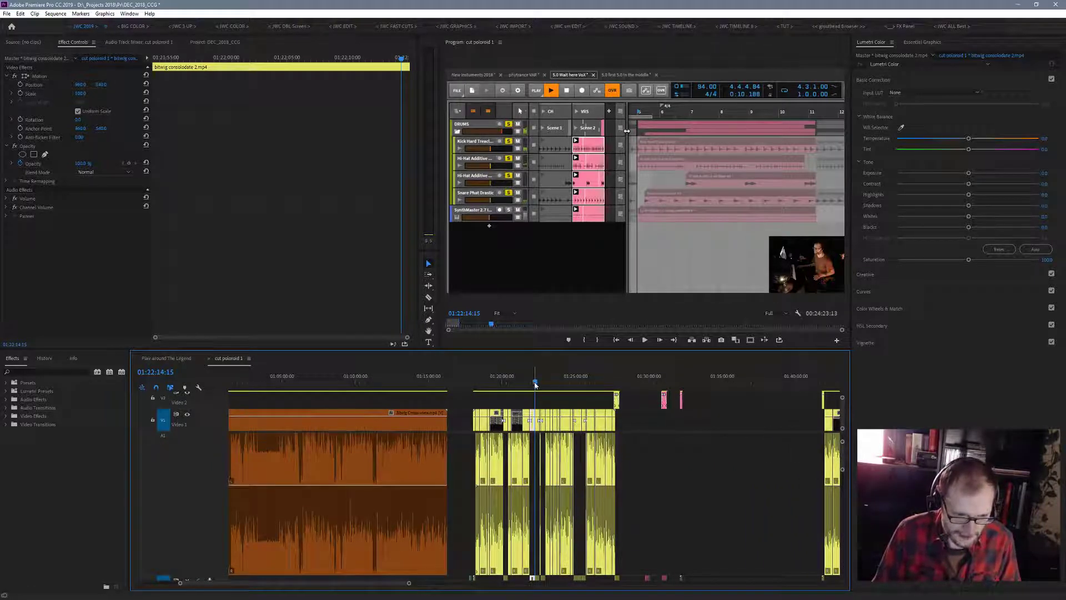
click(471, 389)
drag(472, 393, 474, 393)
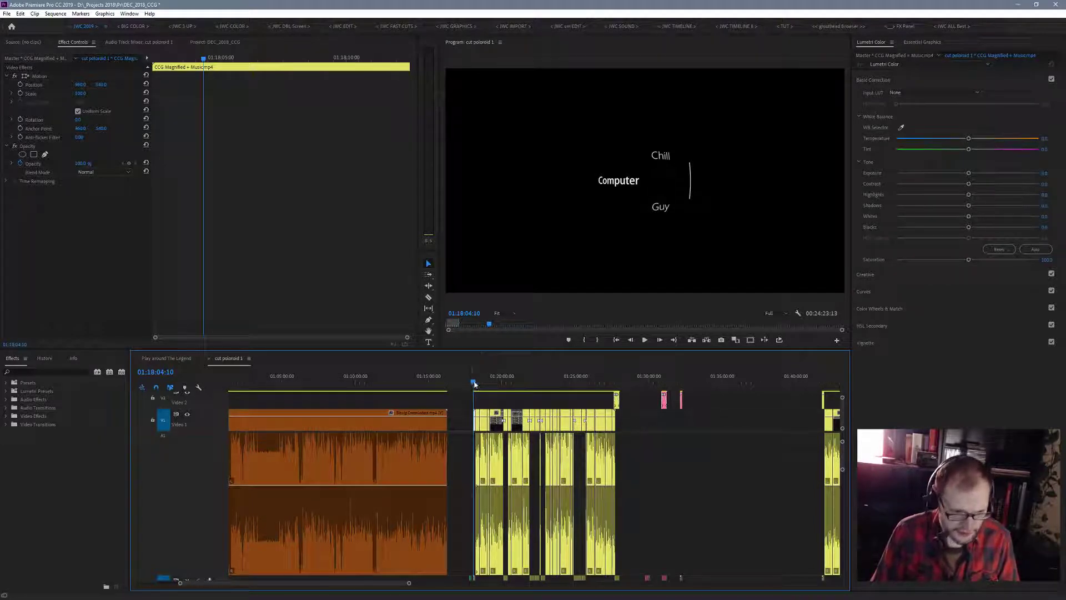
drag(472, 384, 564, 383)
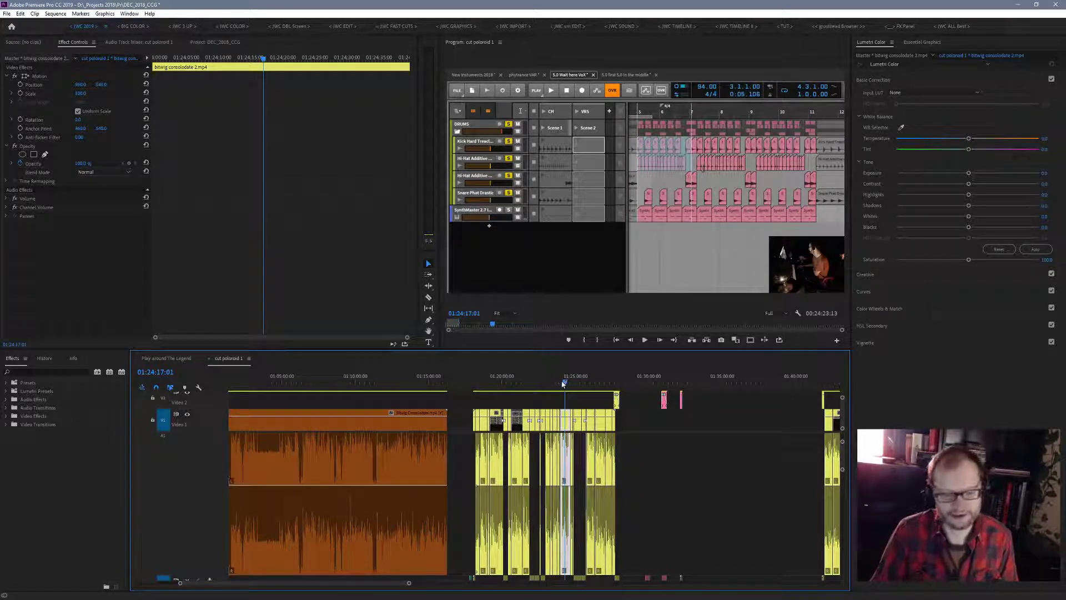
drag(563, 383, 500, 383)
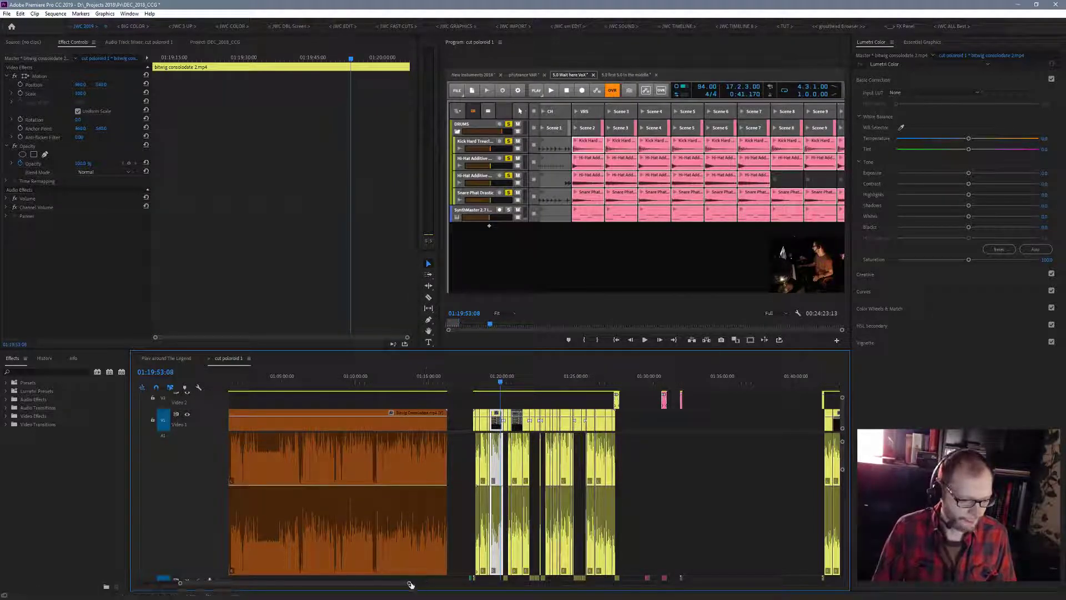
- Preview the second yellow section at 01:43:55 and survey the whole sequence, selecting the long Ableton vs Bitwig clip
drag(409, 583, 504, 597)
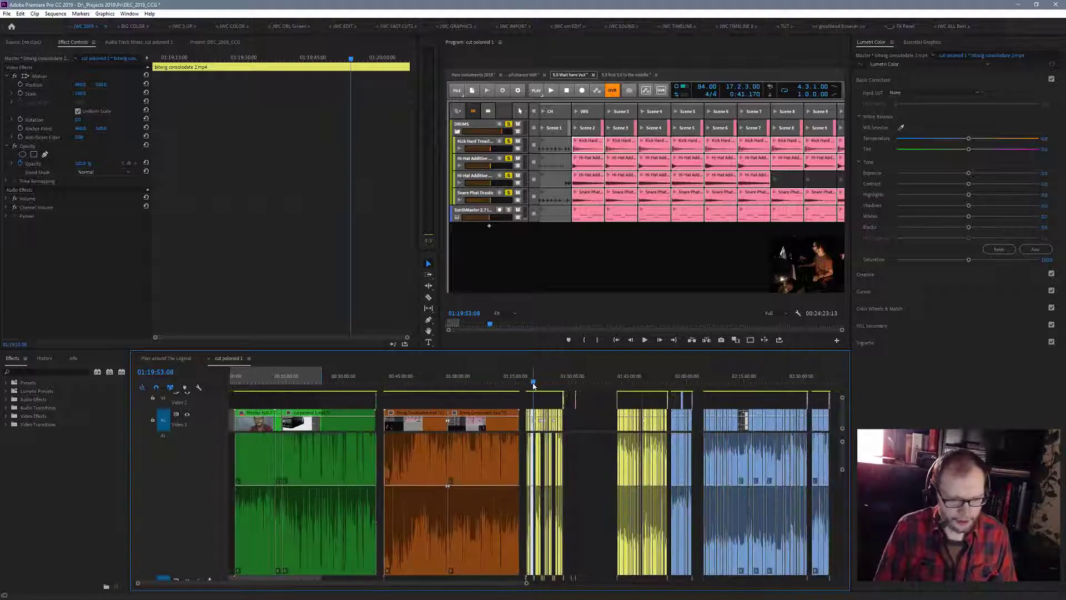
drag(534, 384, 625, 425)
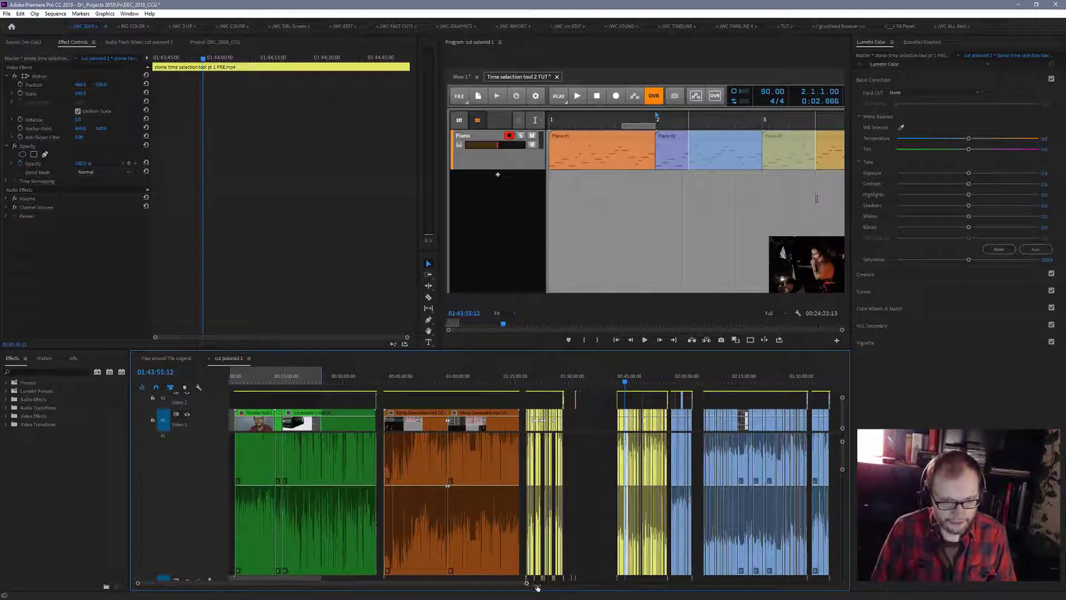
drag(536, 587, 765, 586)
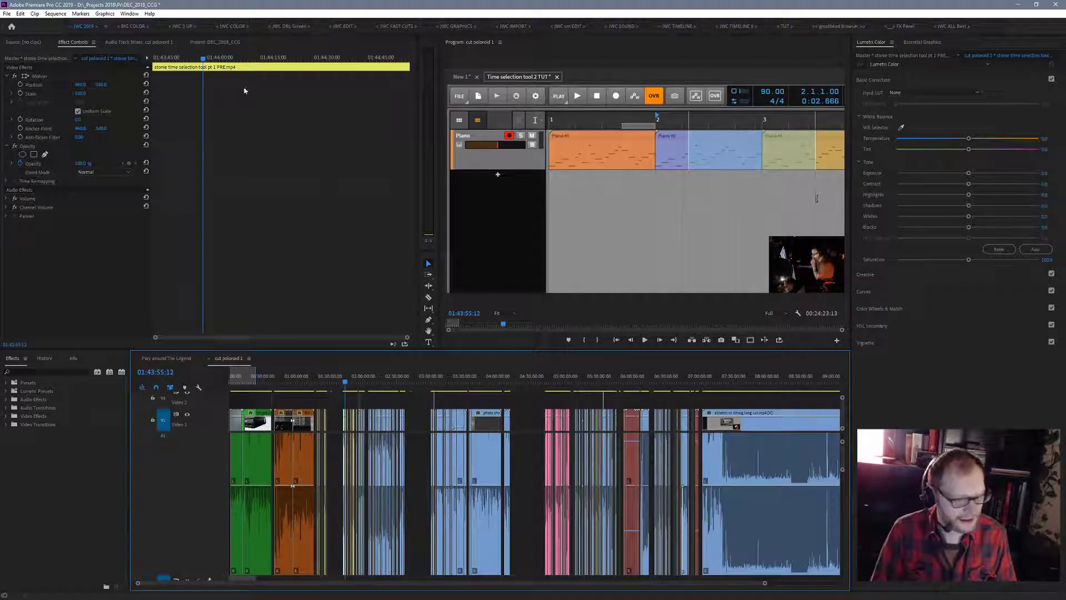
drag(765, 584, 859, 588)
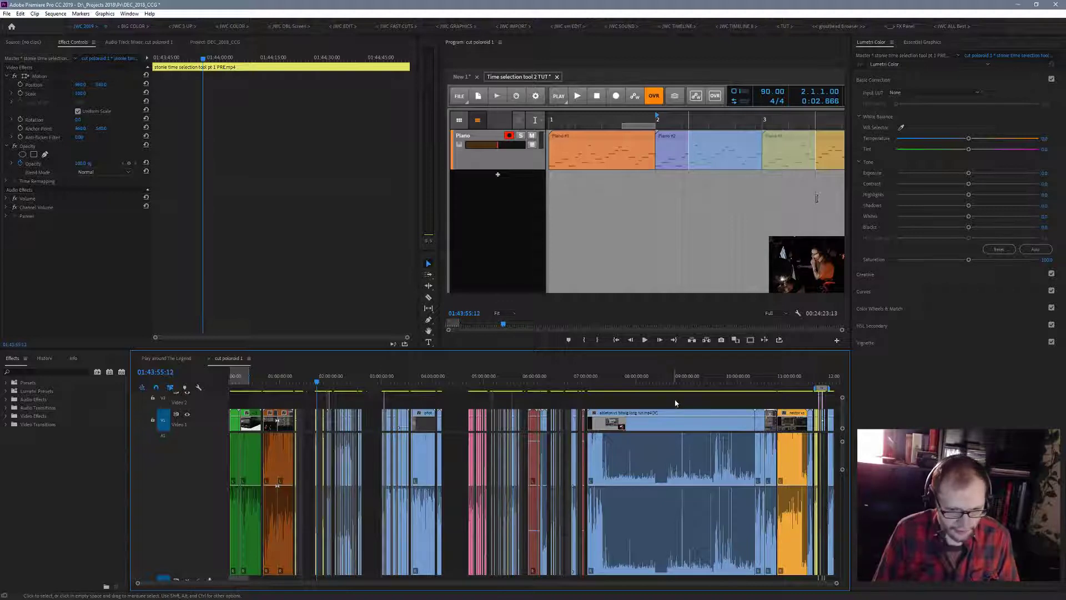
drag(680, 398, 644, 532)
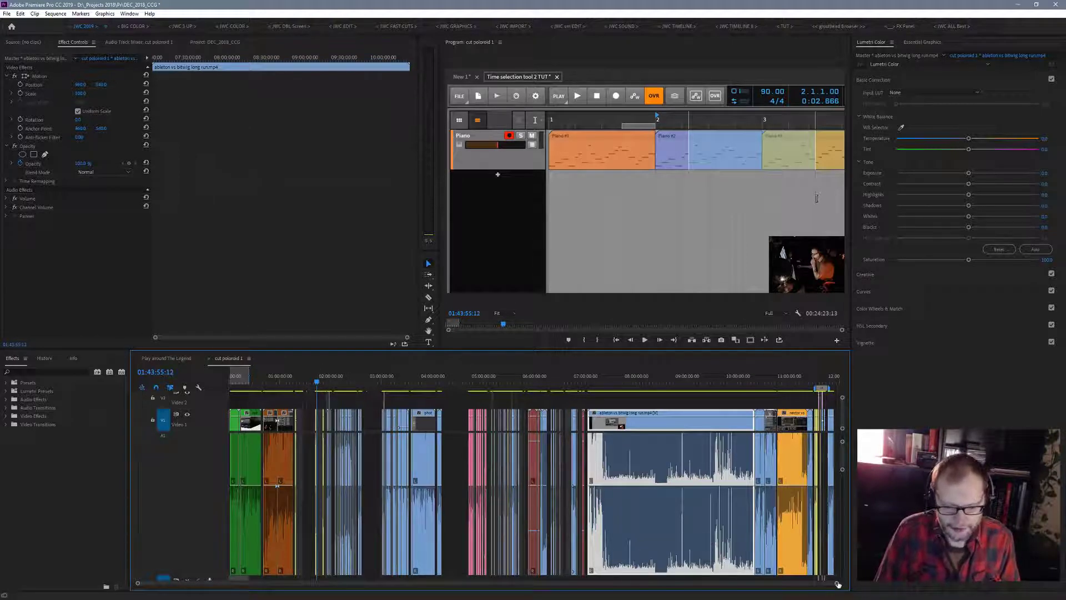
- Find the blue talking-head section after the second yellow group and play its reason 10_2.MOV clip from 02:00:16
drag(837, 583, 624, 597)
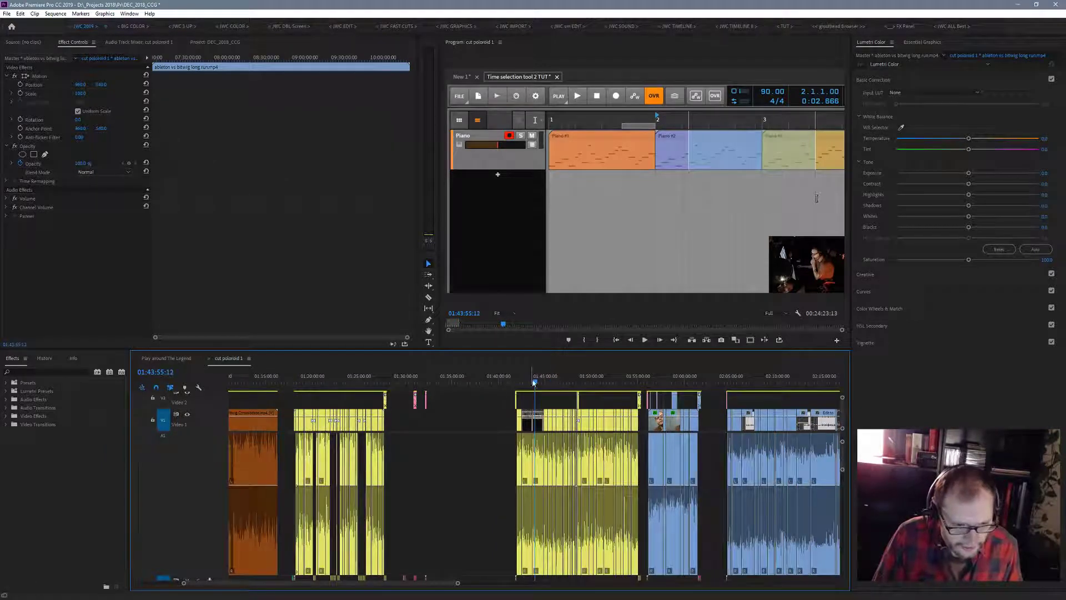
drag(542, 386, 685, 392)
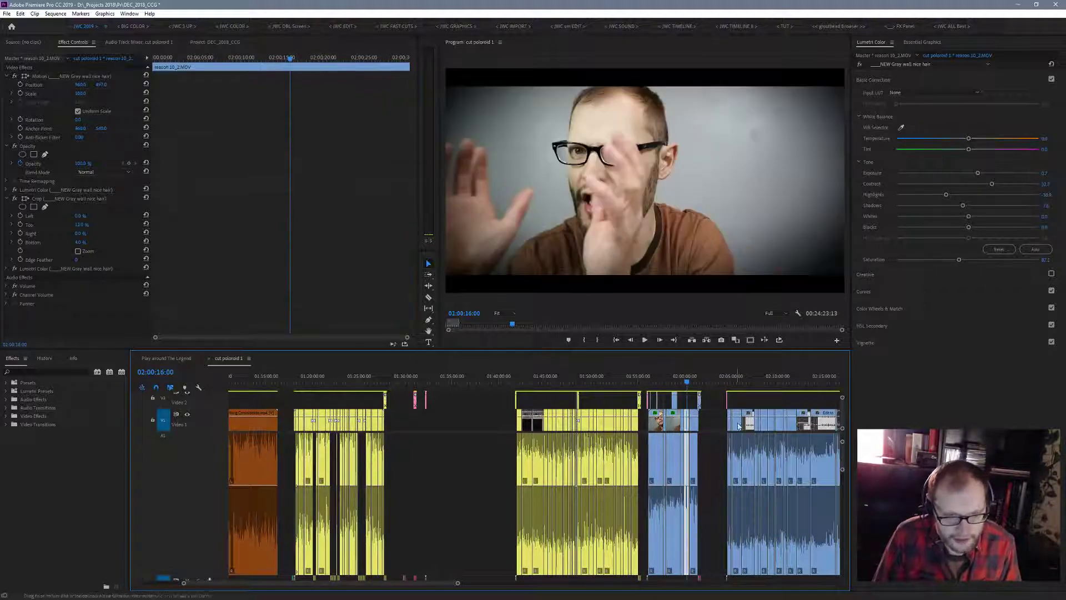
key(space)
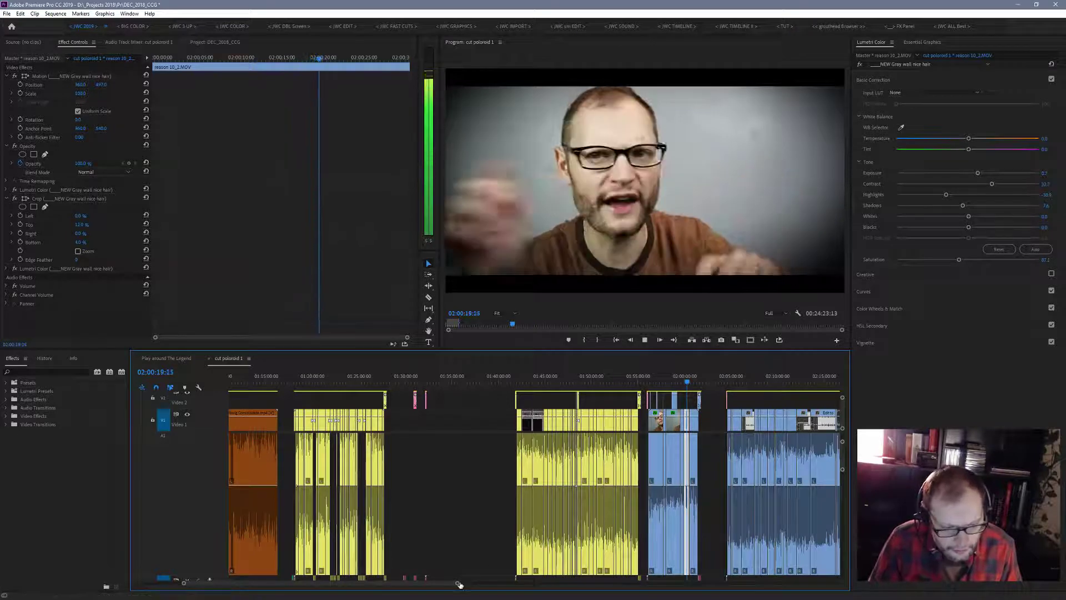
- Inspect the earlier reason 10_2.MOV clips at closer range, checking 01:59:00 and briefly playing from 01:57:11
drag(457, 584, 387, 594)
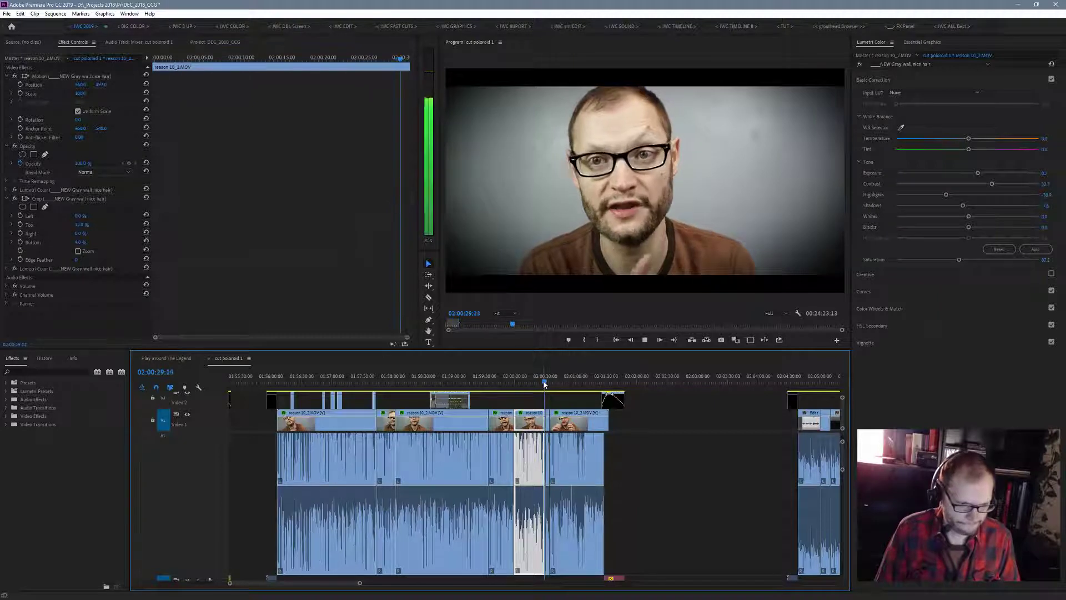
click(454, 382)
drag(376, 418, 342, 417)
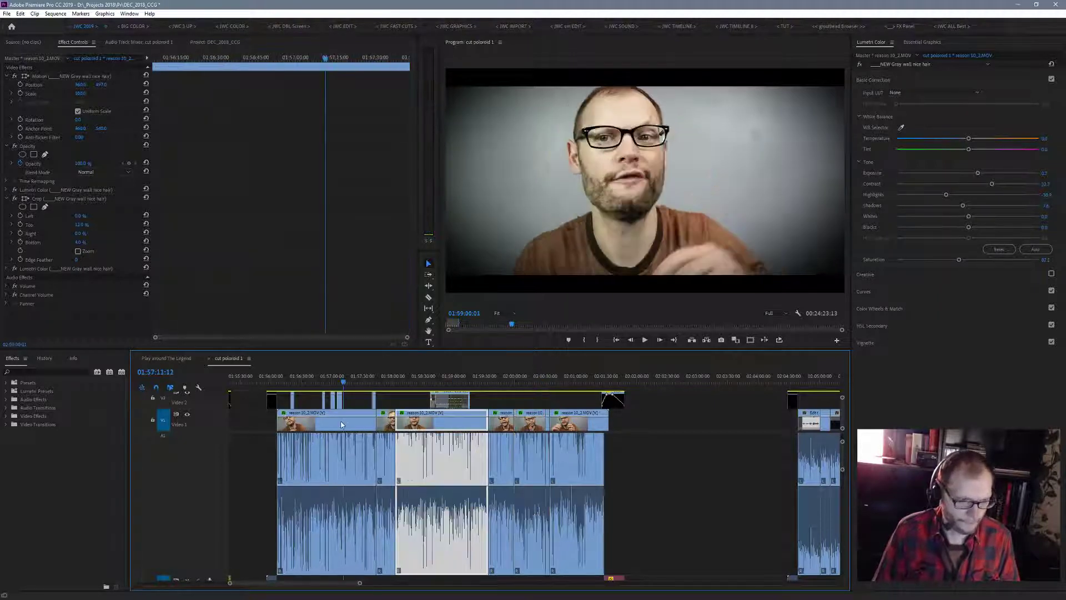
key(space)
key(space)
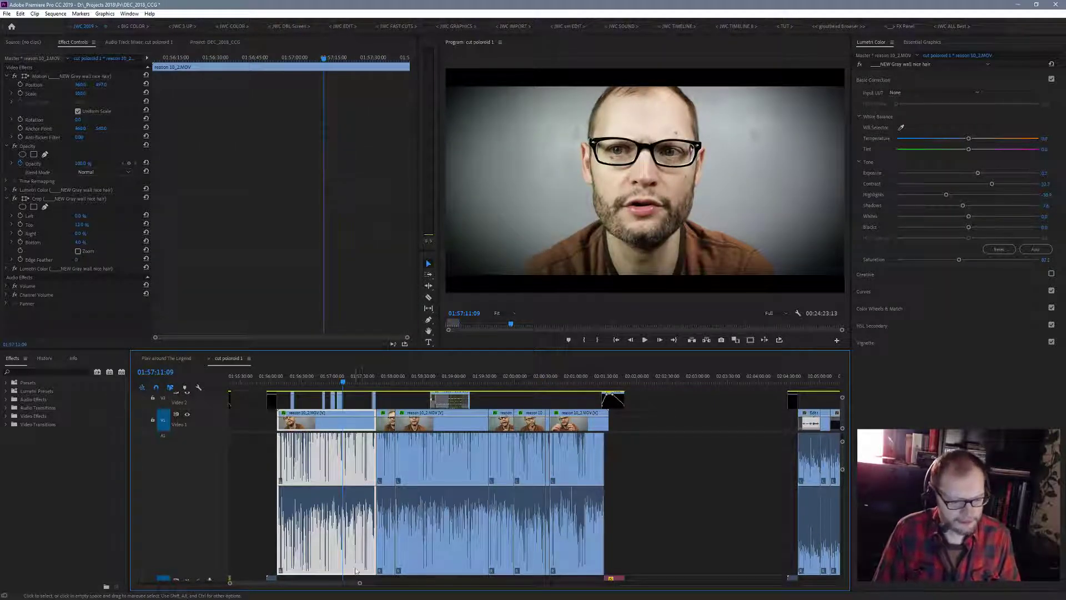
- Review the blue reason 10_2.MOV section, playing from 01:56:52 and scrubbing from 01:57:41 to 01:58:58
drag(360, 584, 401, 583)
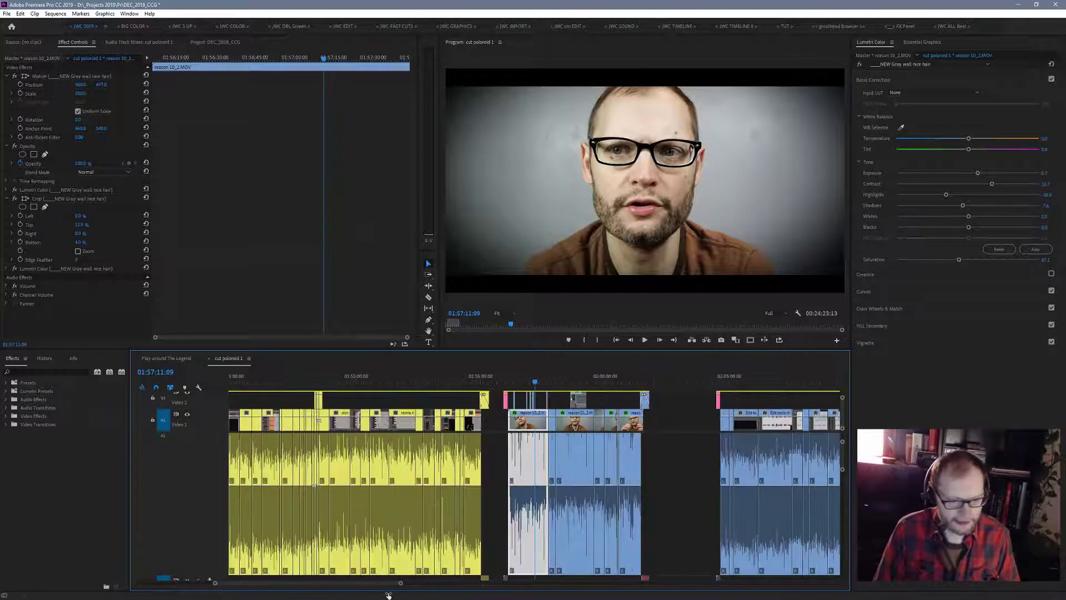
drag(667, 398, 654, 438)
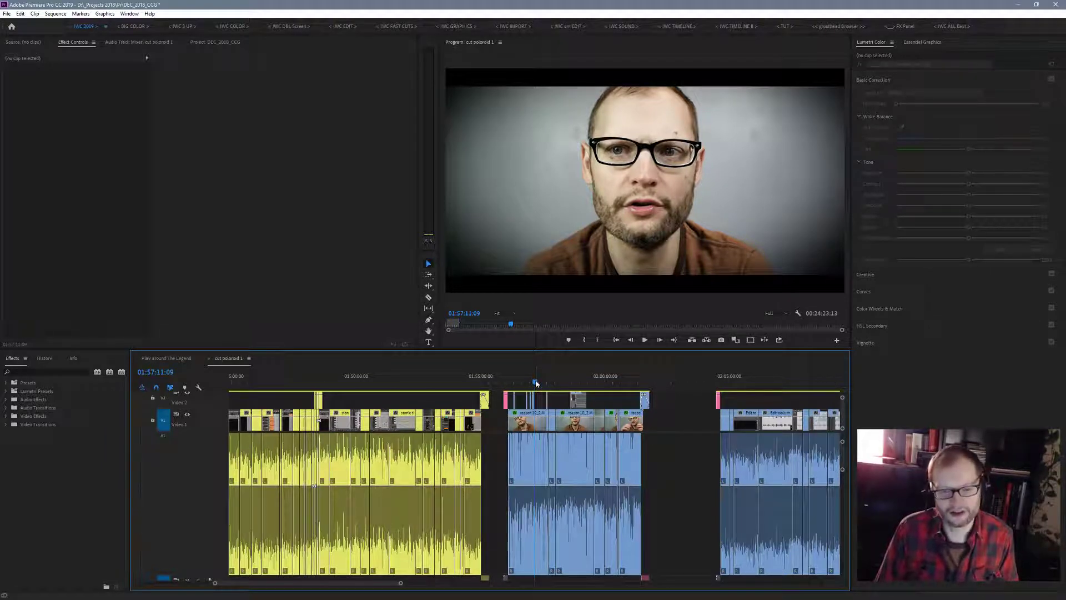
drag(536, 382, 528, 383)
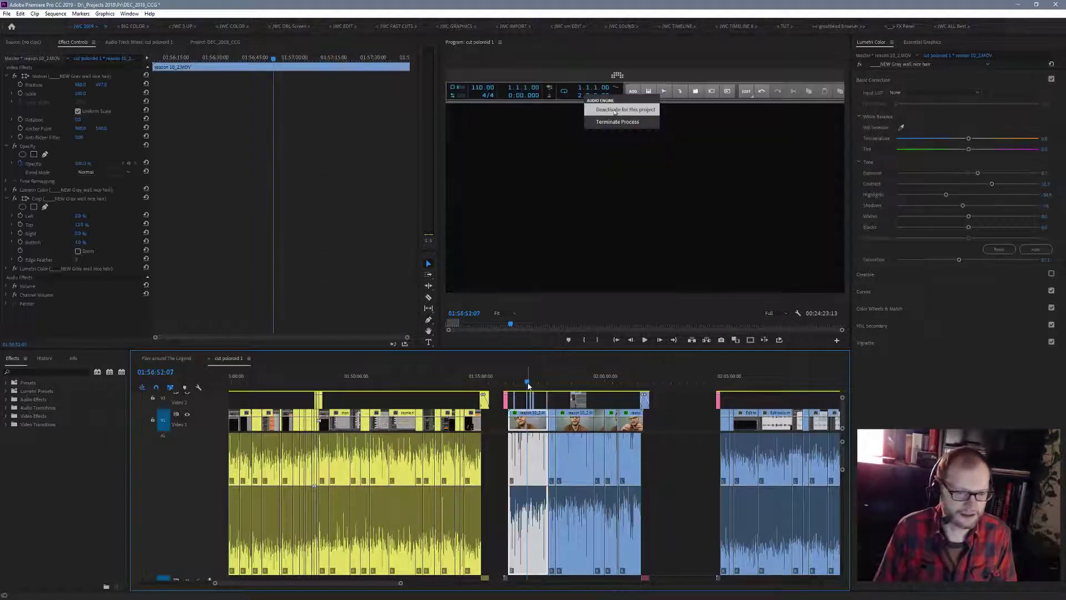
key(space)
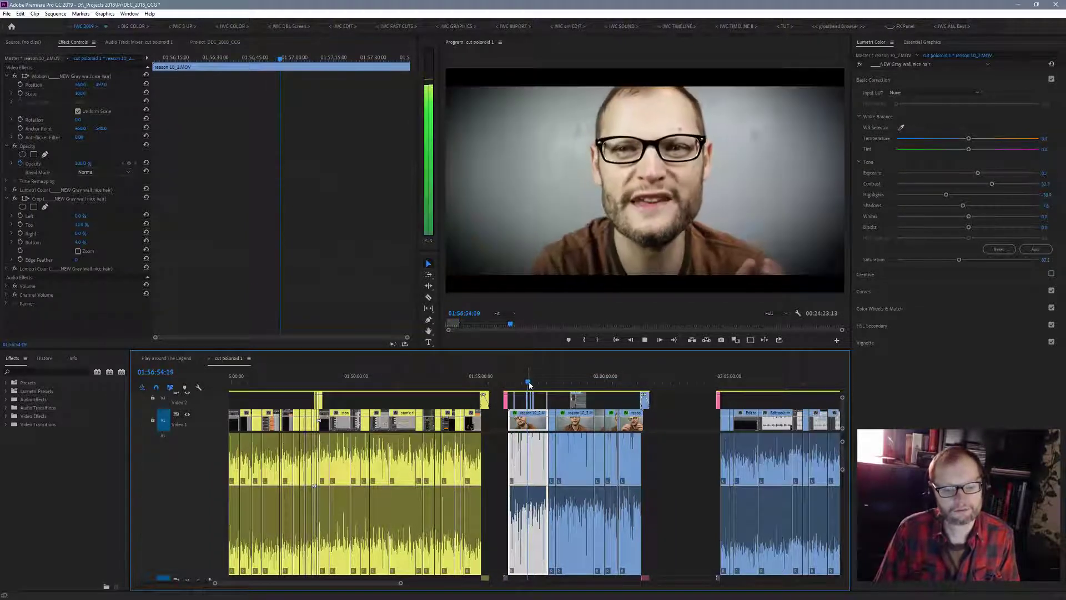
click(547, 383)
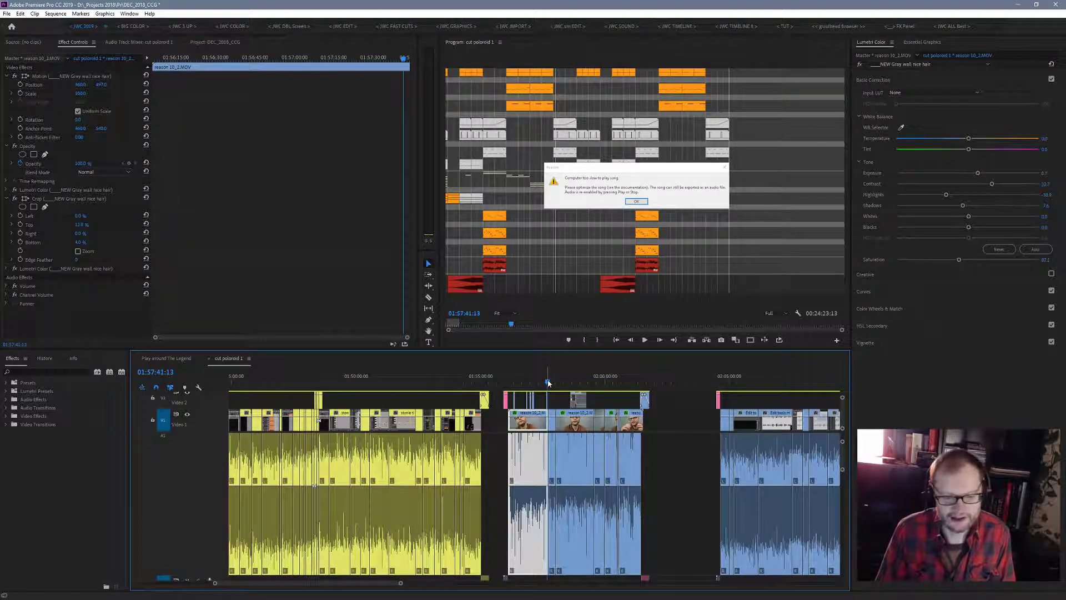
drag(548, 383, 581, 398)
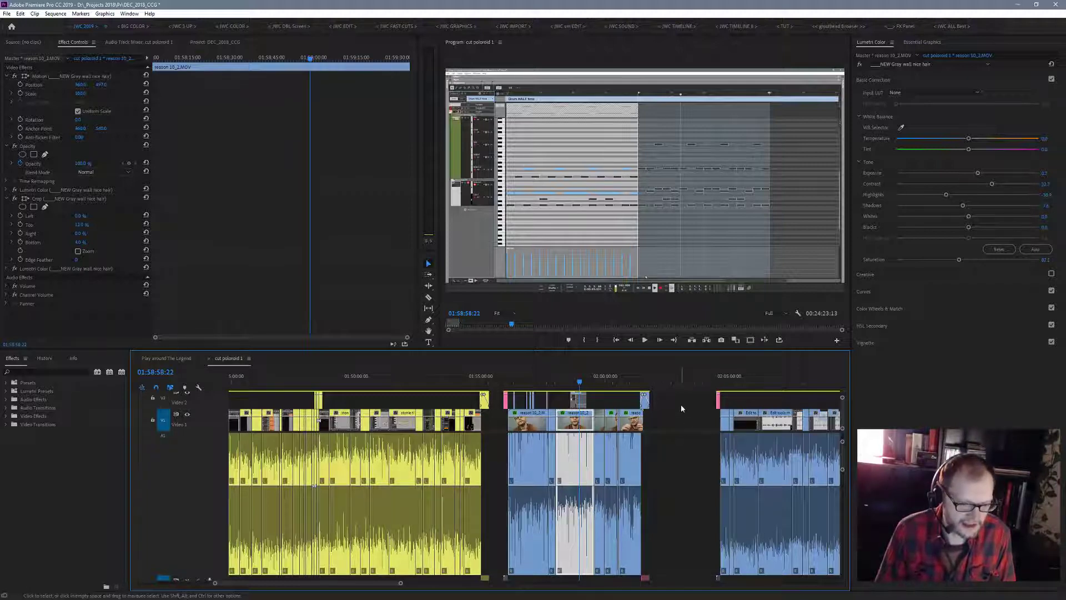
drag(682, 408, 678, 456)
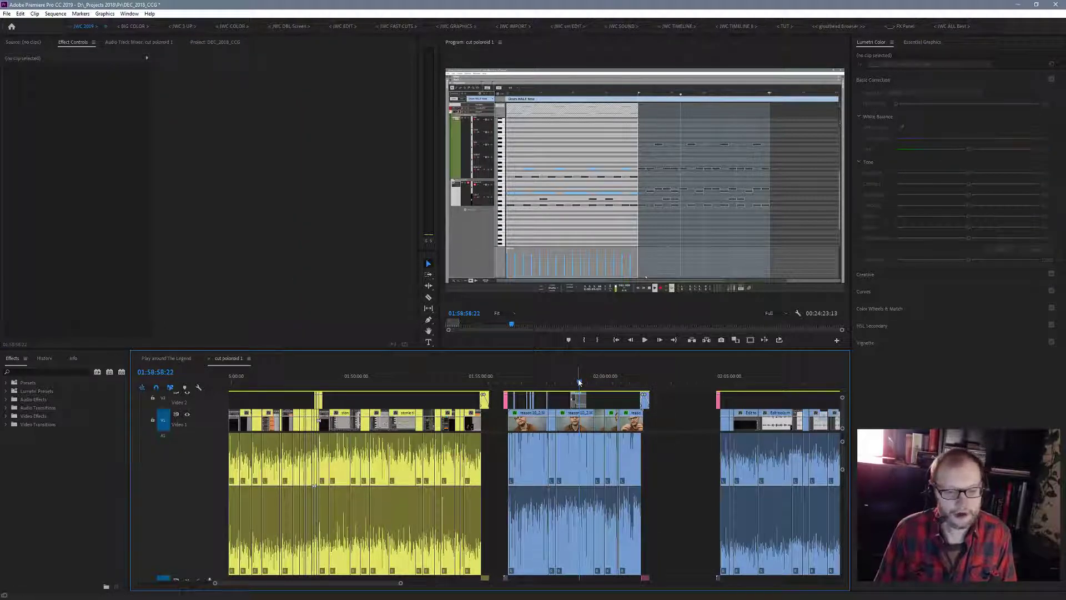
- Select every video and audio clip of the blue reason 10_2.MOV section and set their label colour to Green
click(694, 382)
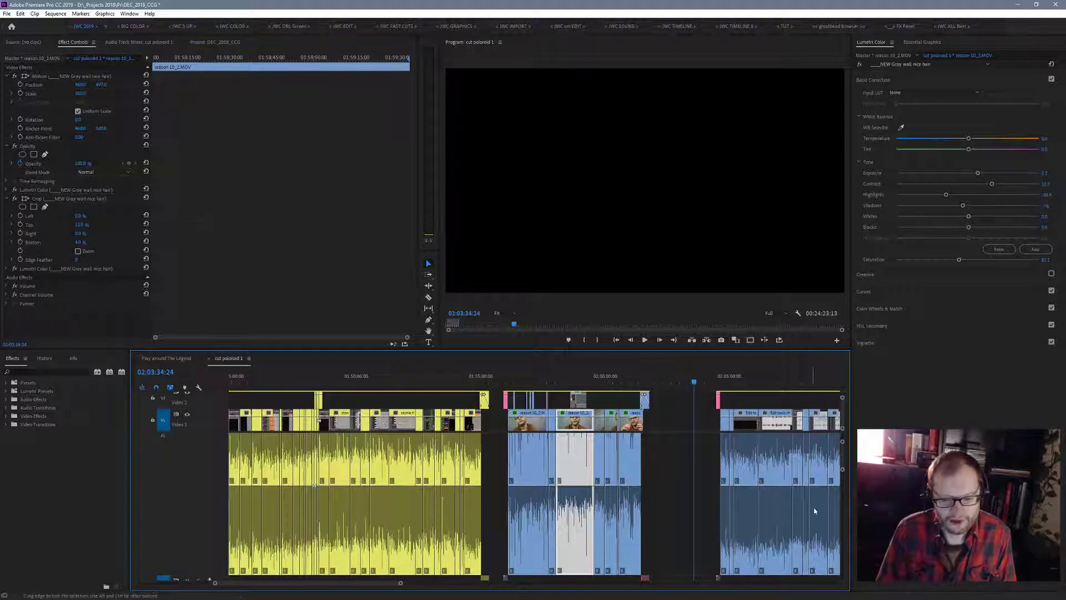
drag(842, 471, 842, 536)
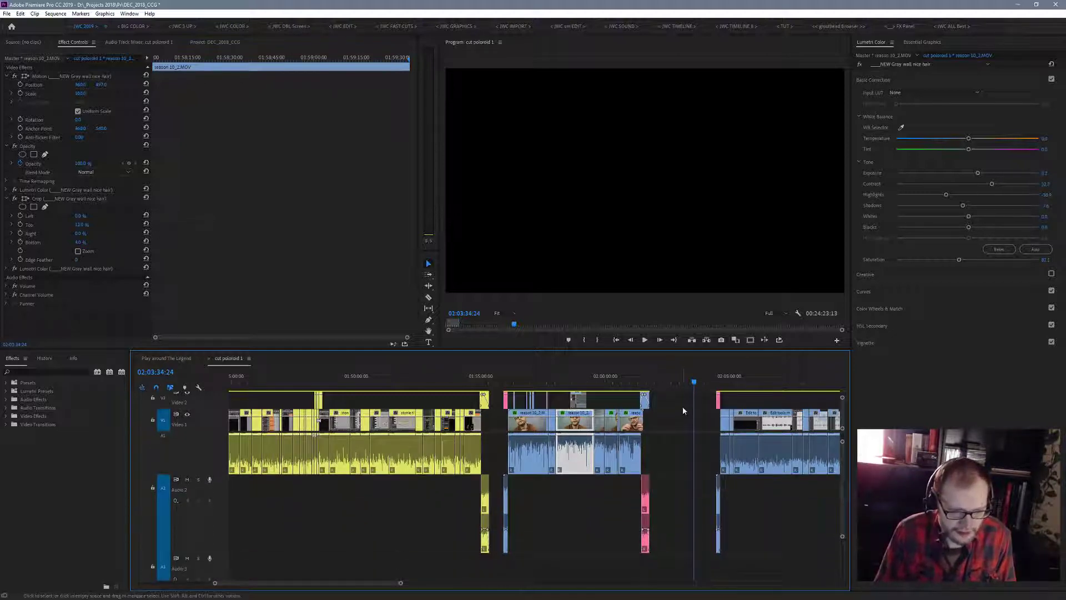
drag(681, 406, 503, 517)
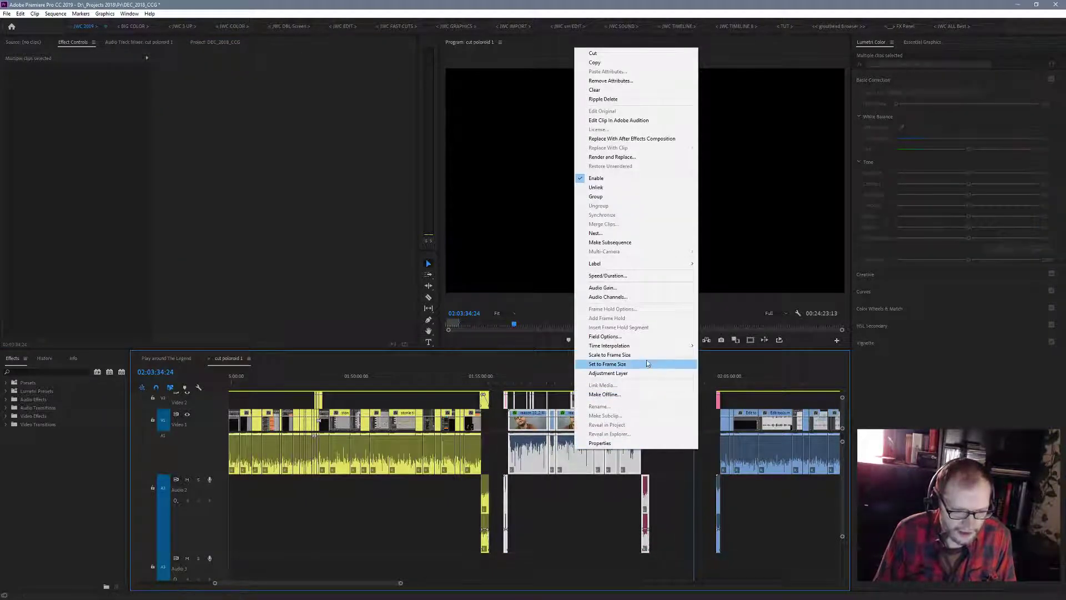
mouse_move(657, 266)
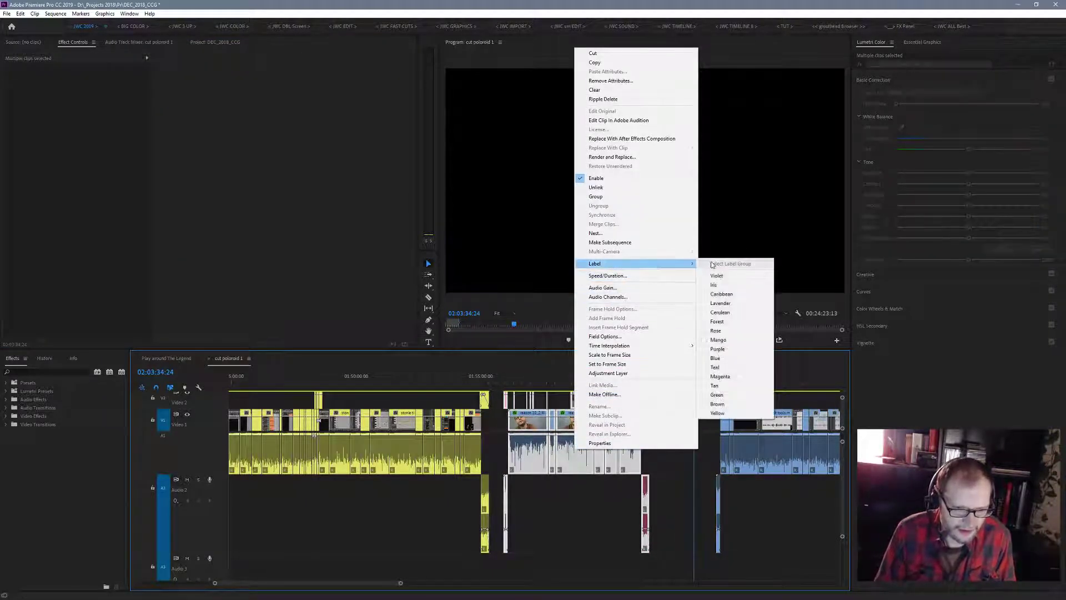
click(721, 395)
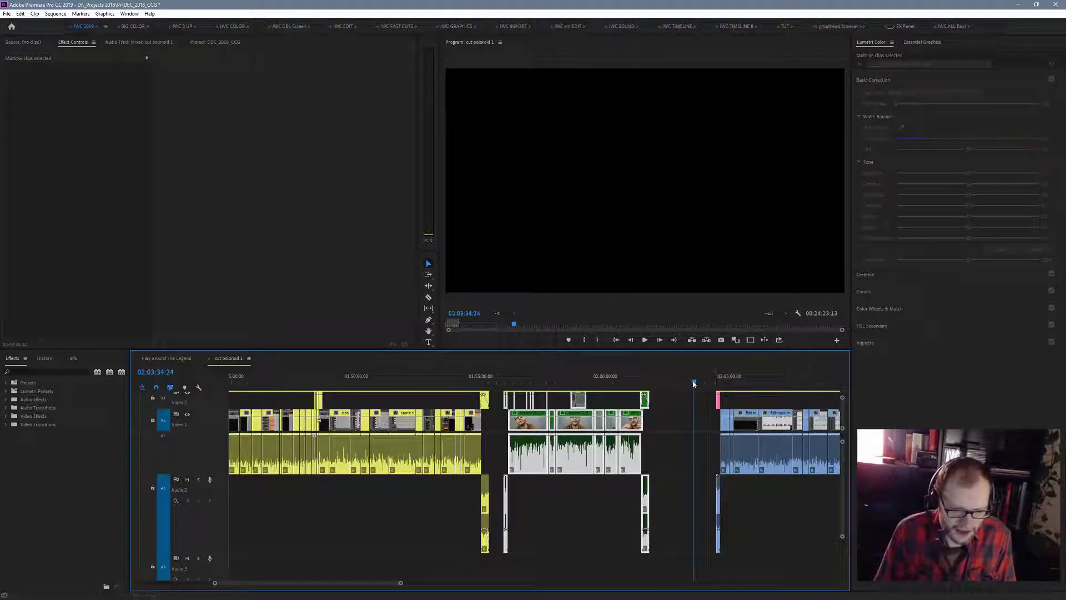
- Preview the long blue Edit tools.mp4 section following the green group, playing from about 02:05:52 and 02:19:38
drag(694, 383, 751, 383)
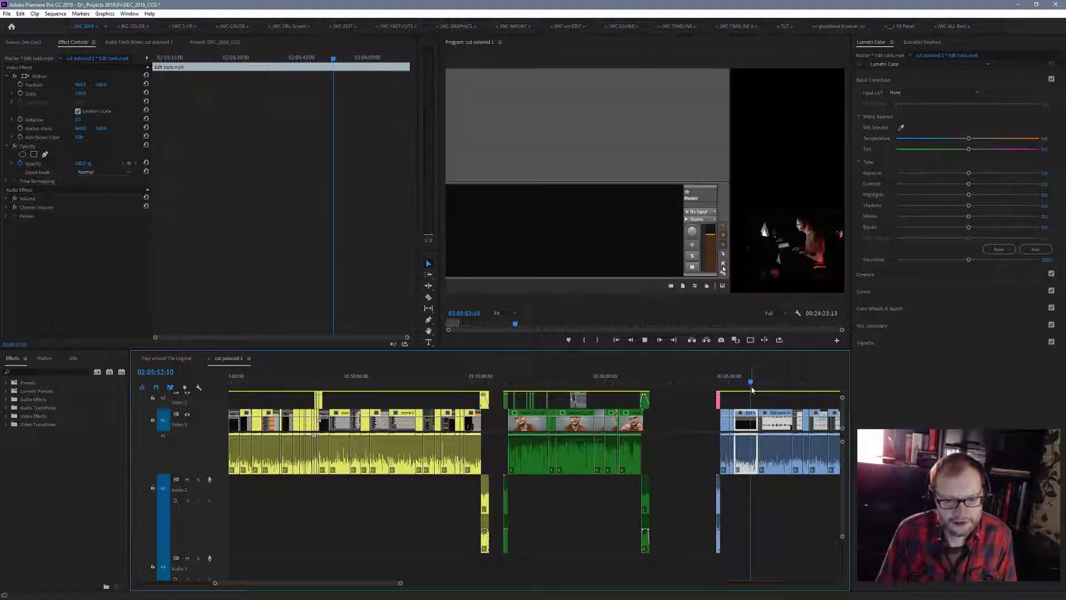
key(space)
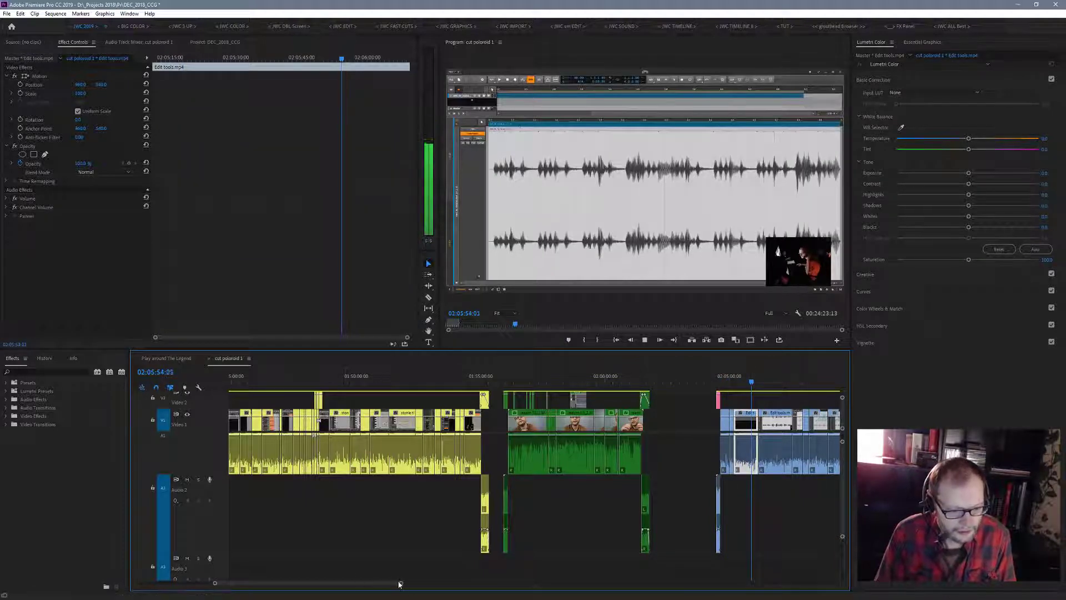
drag(401, 584, 498, 594)
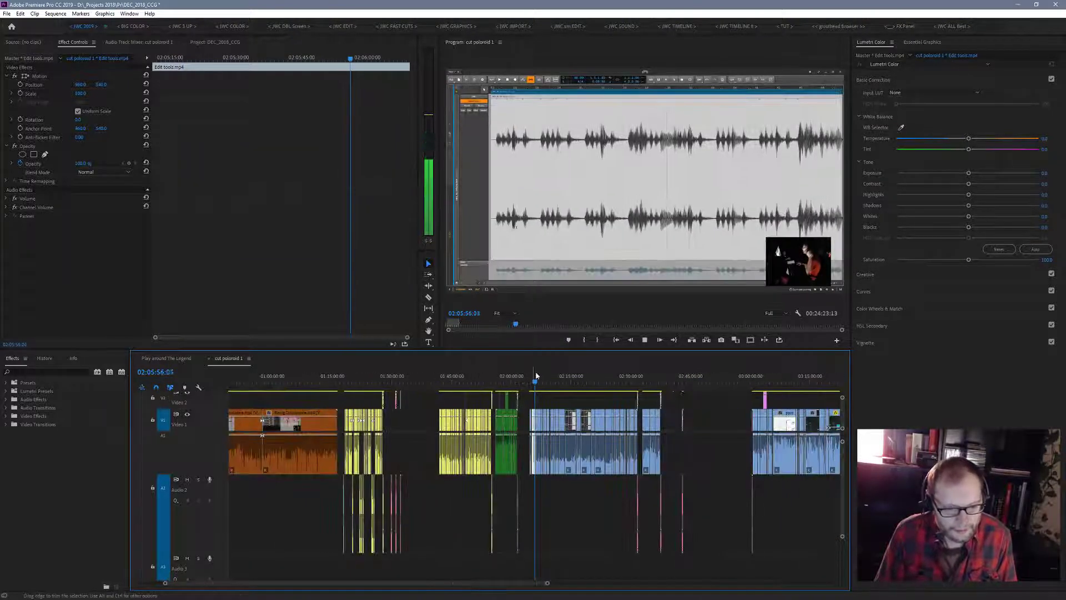
drag(536, 382, 590, 390)
key(space)
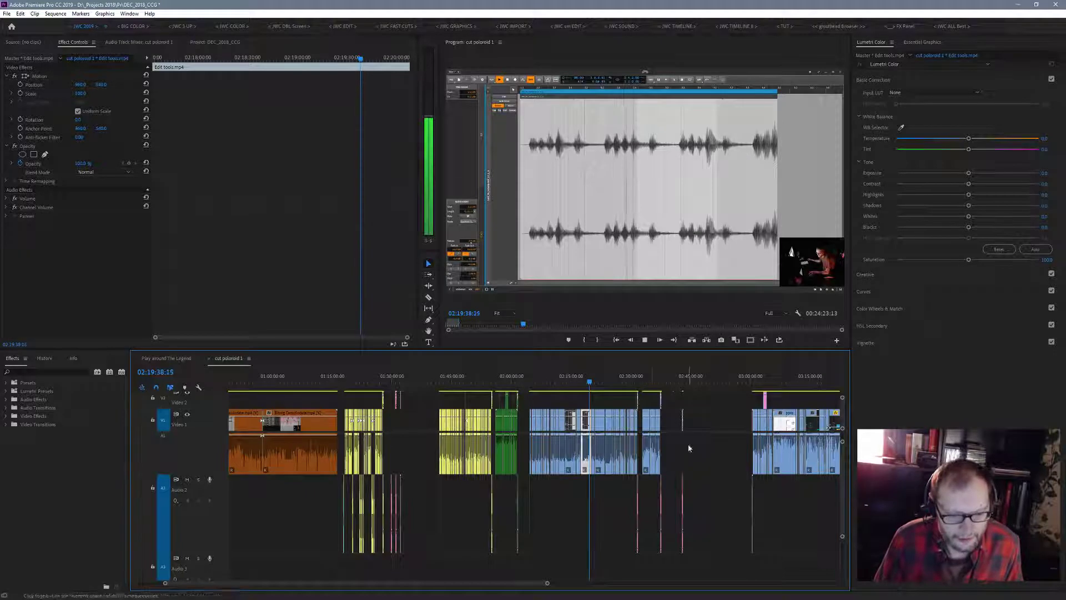
drag(547, 582, 504, 583)
key(space)
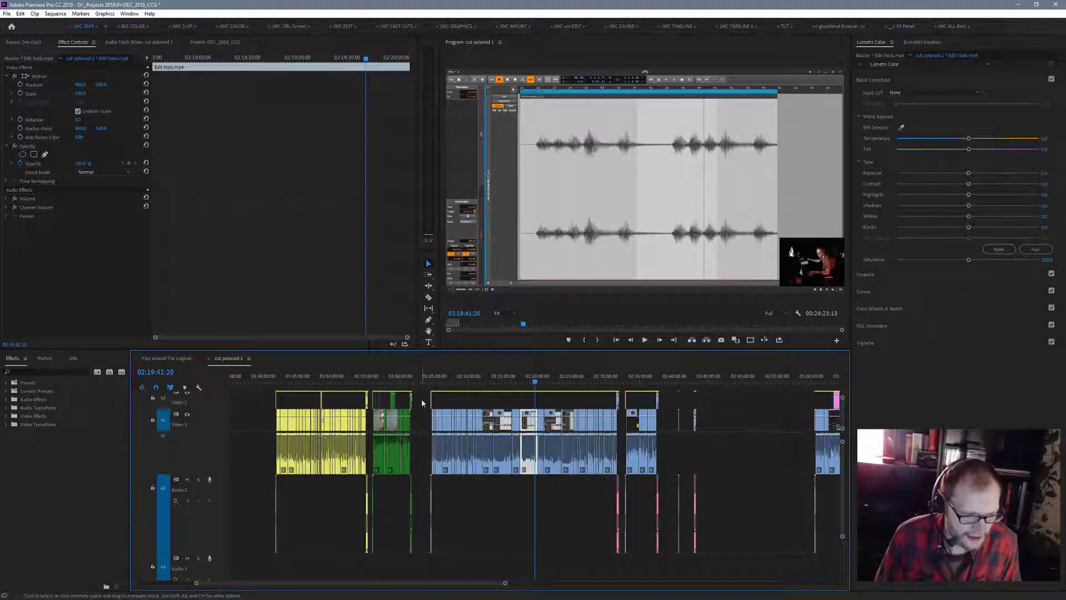
- Select the whole blue Edit tools.mp4 section and set the label colour of its clips to Yellow
drag(424, 393, 620, 542)
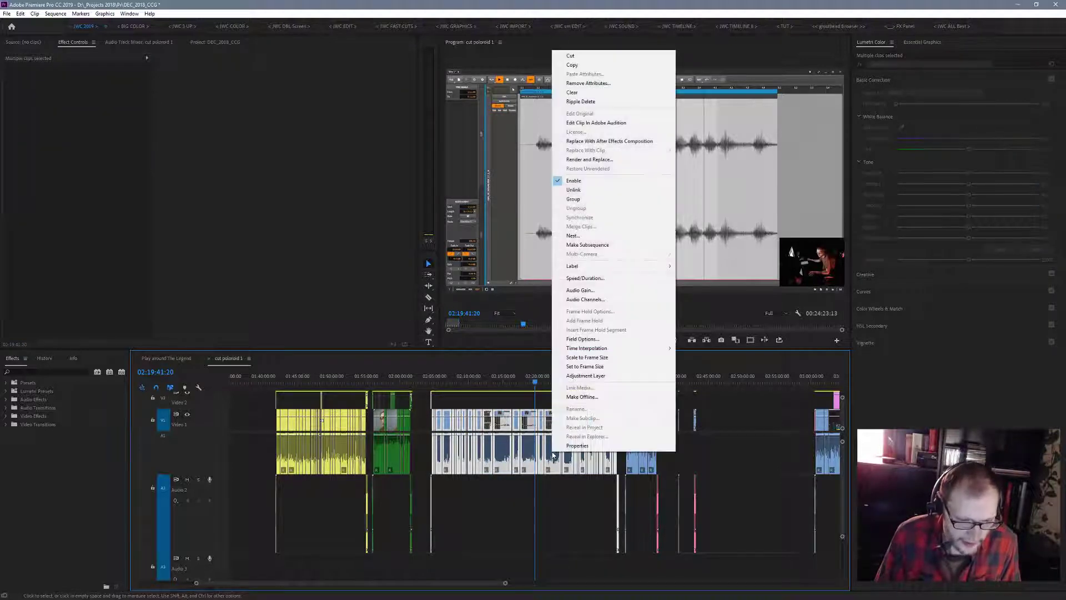
right_click(552, 451)
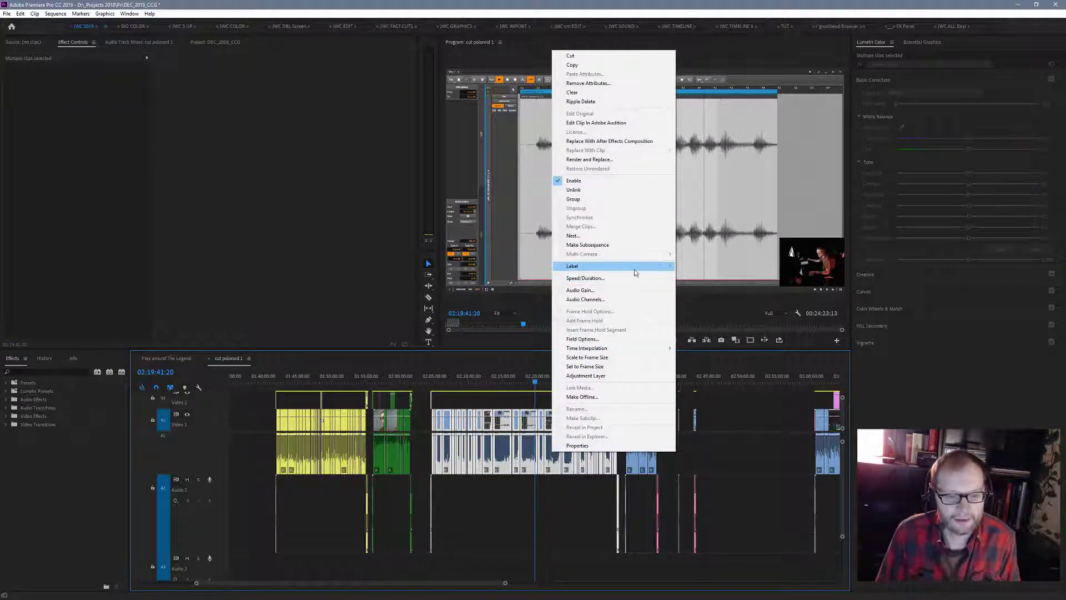
mouse_move(635, 267)
click(695, 416)
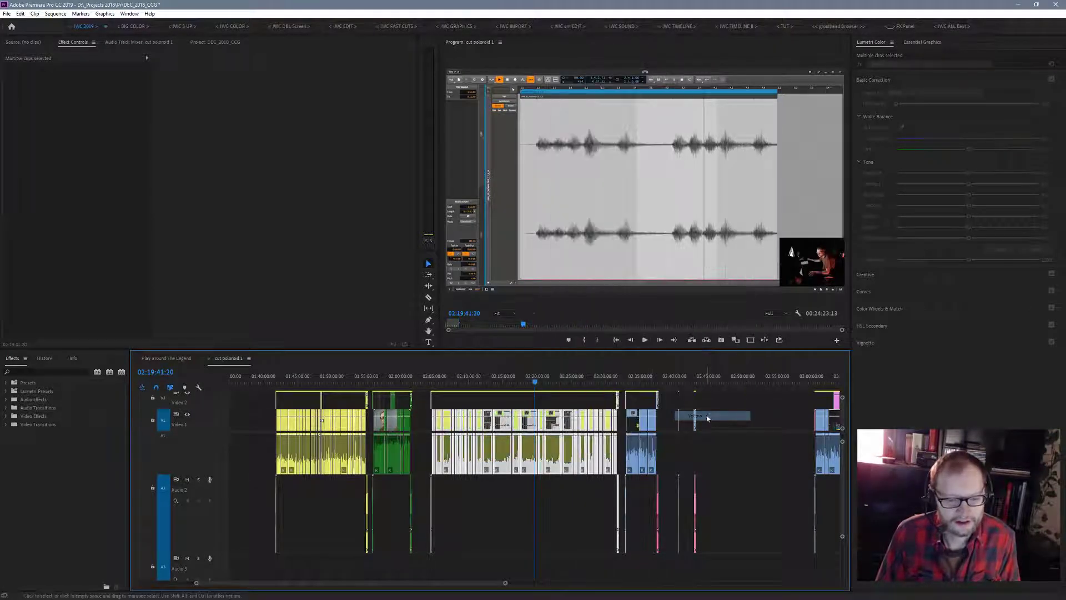
- Preview the short blue ppro TUT 1.mp4 section, playing from about 02:36:23 and again from about 02:34:38
mouse_move(506, 584)
mouse_down()
mouse_move(576, 595)
mouse_move(499, 598)
mouse_up()
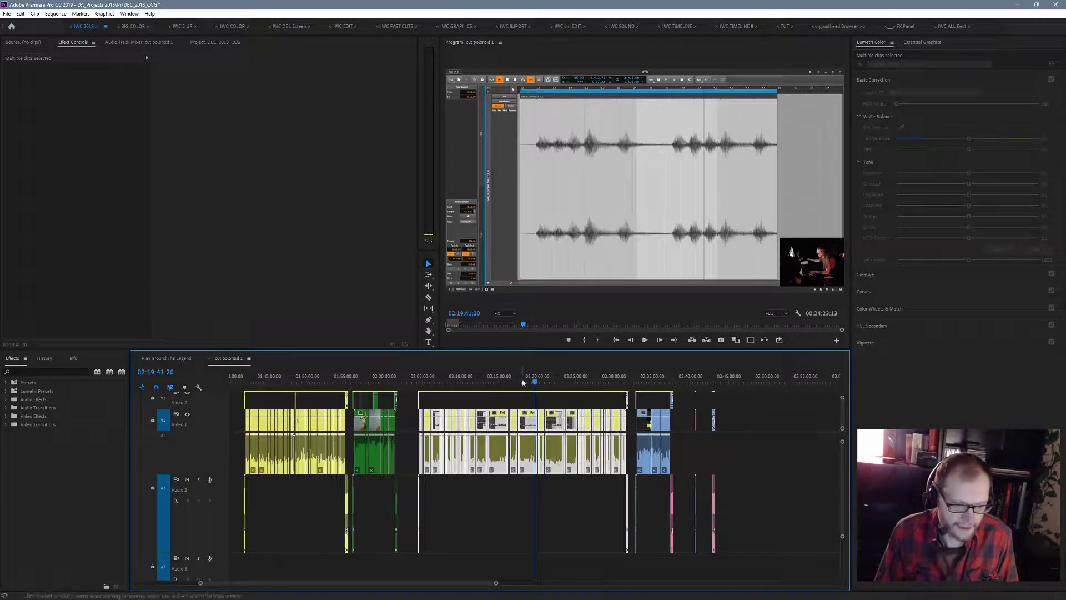
drag(534, 382, 664, 399)
key(space)
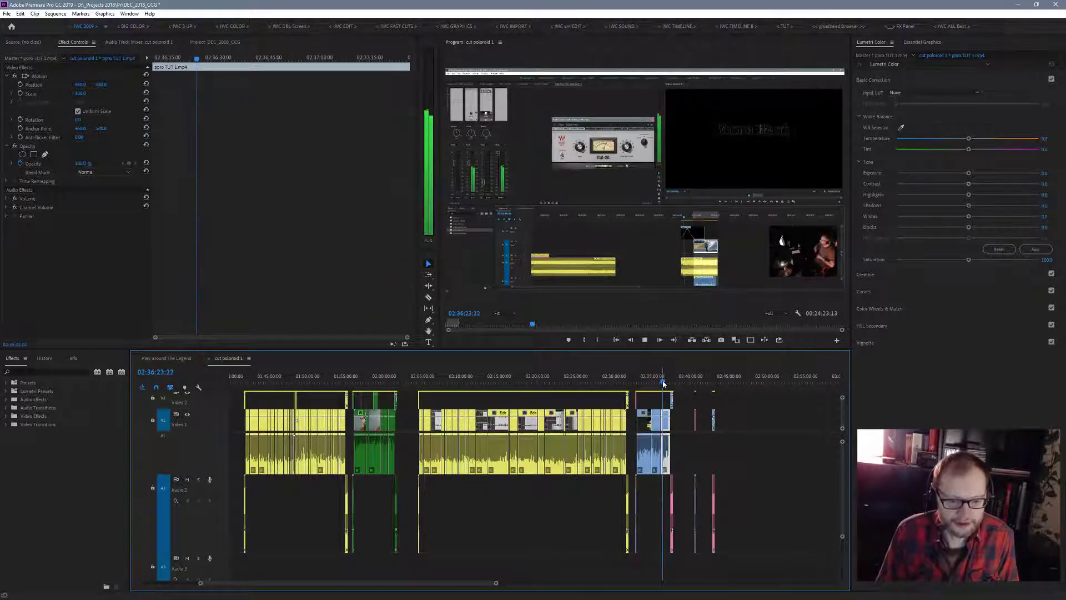
drag(662, 380, 651, 381)
key(space)
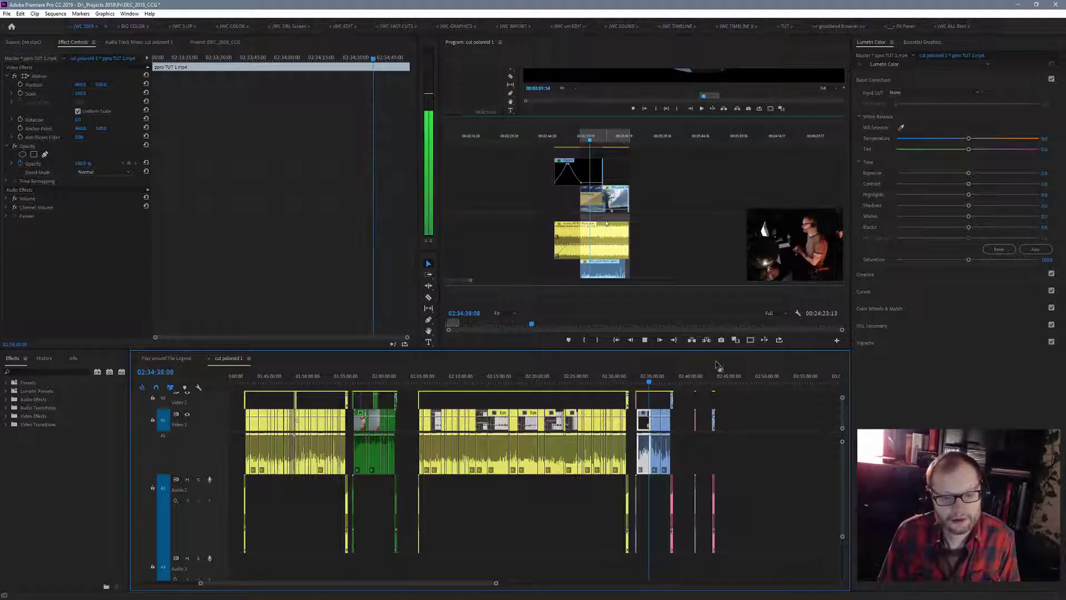
key(grave)
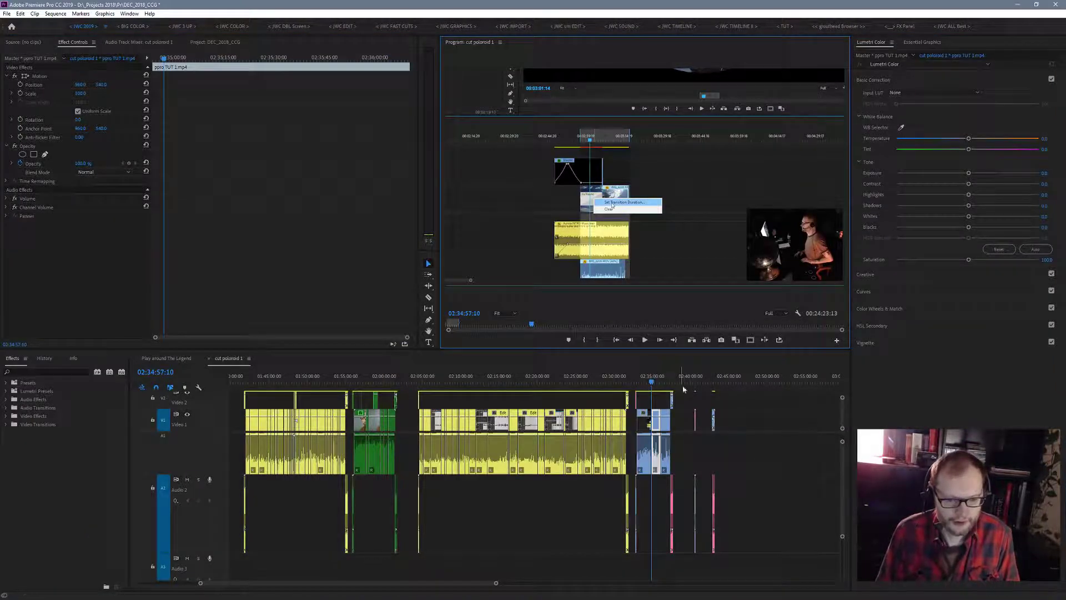
- Select all clips of the ppro TUT 1.mp4 section and set their label colour to Yellow
drag(687, 400, 641, 425)
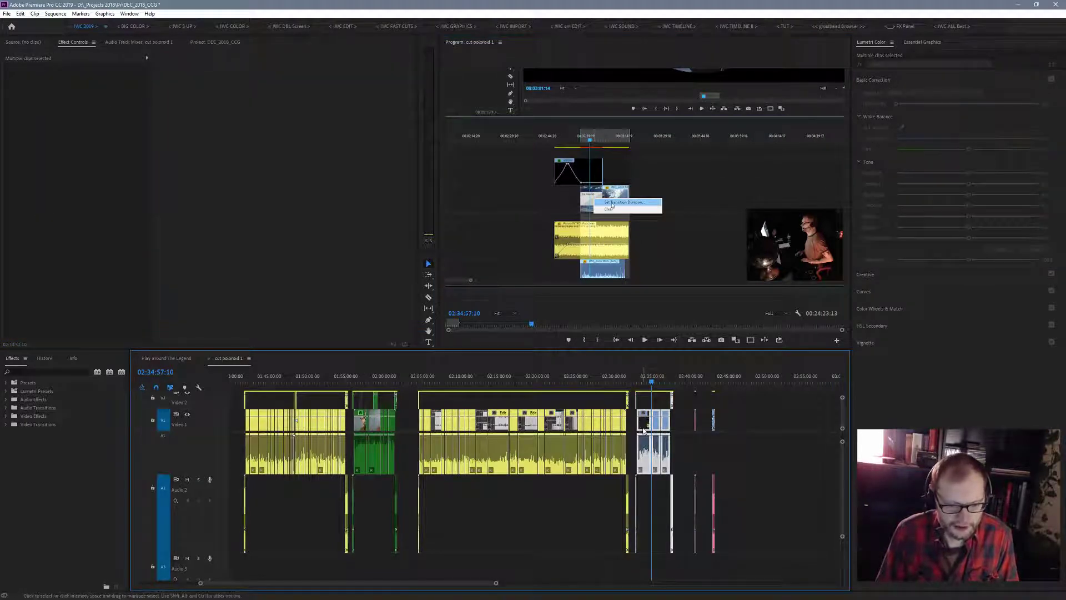
right_click(642, 426)
mouse_move(749, 250)
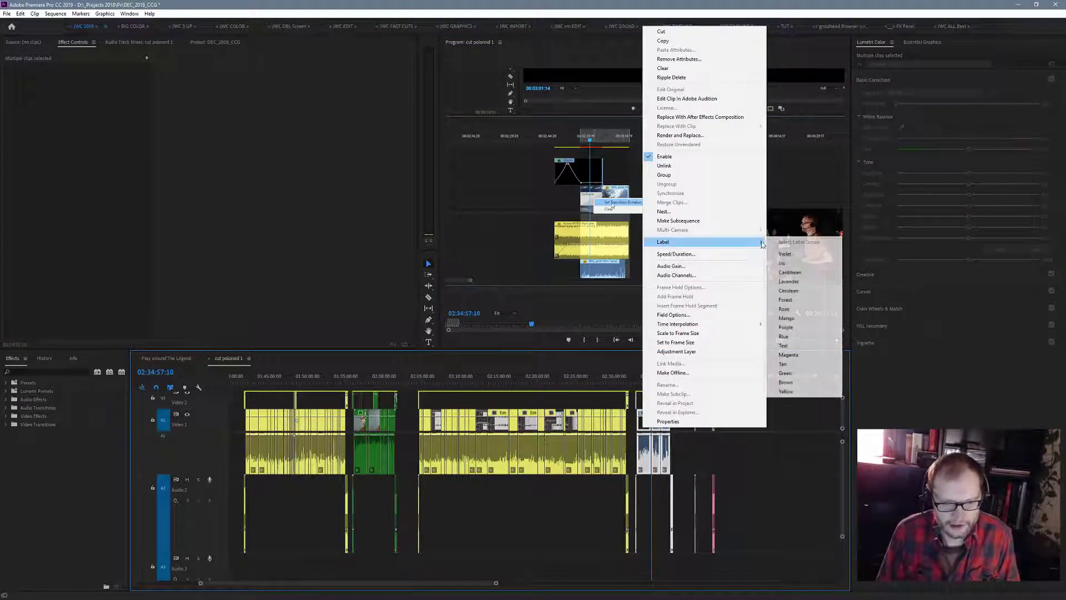
click(788, 391)
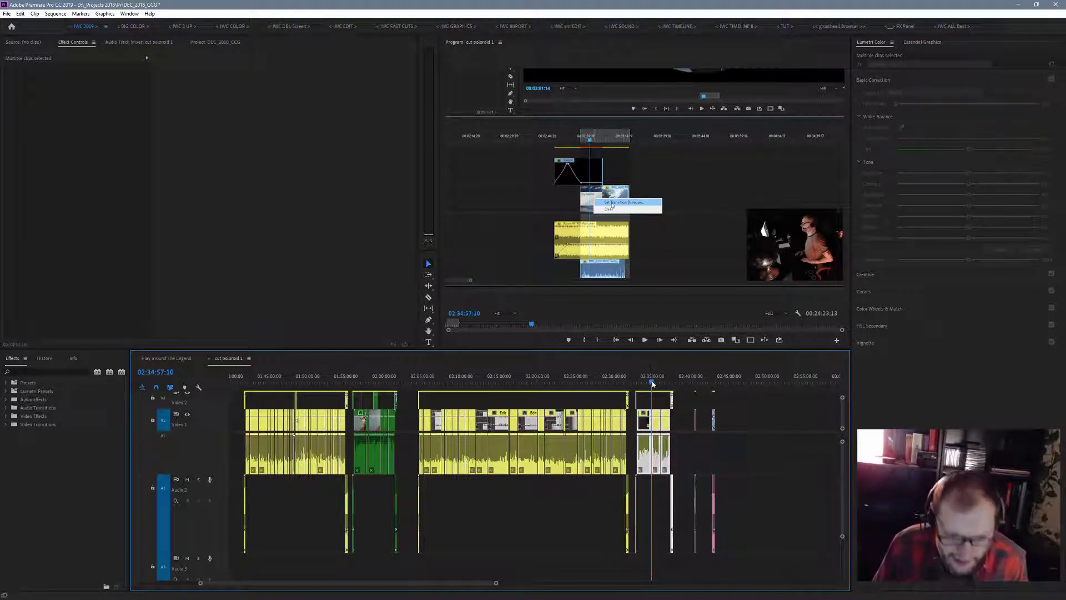
- Check the isolated intro clip at 02:40:39 and set the label of it and the isolated clip following it to Rose
drag(653, 383, 697, 393)
drag(495, 582, 445, 588)
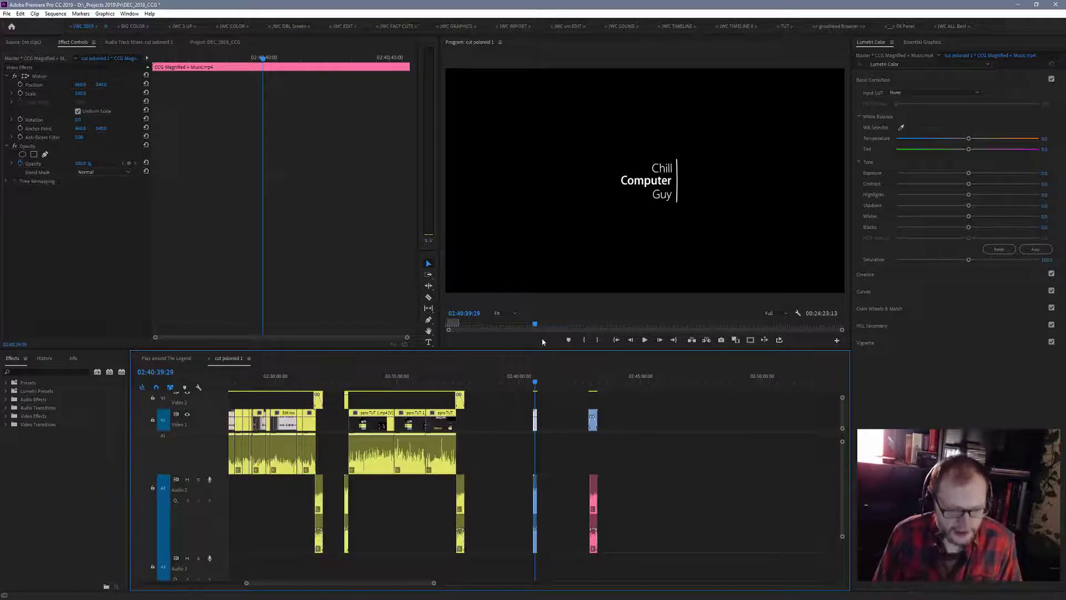
drag(535, 387, 502, 408)
drag(621, 407, 516, 541)
right_click(593, 498)
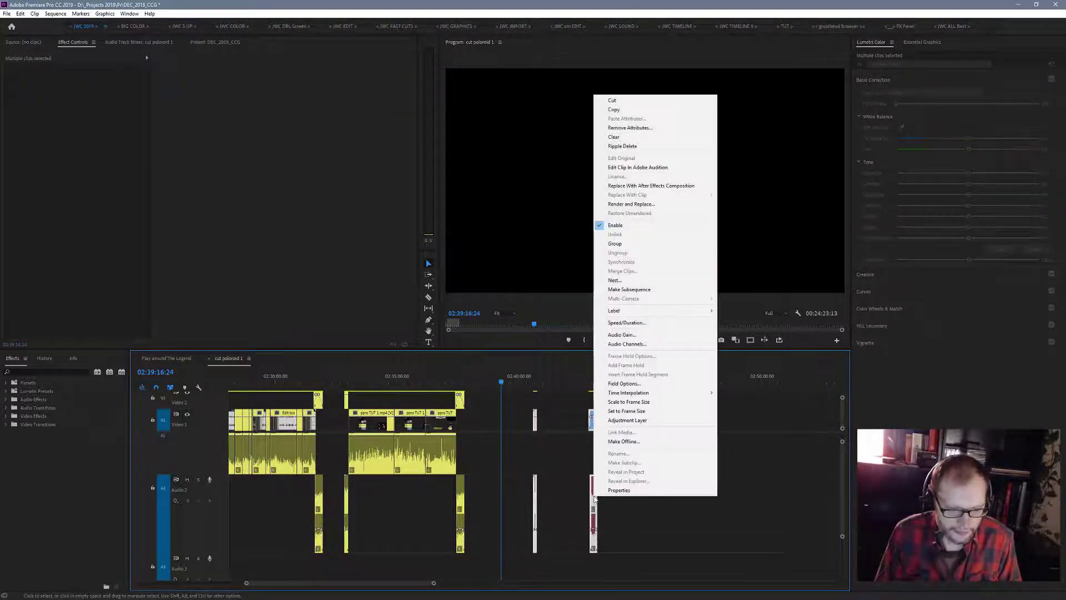
mouse_move(680, 316)
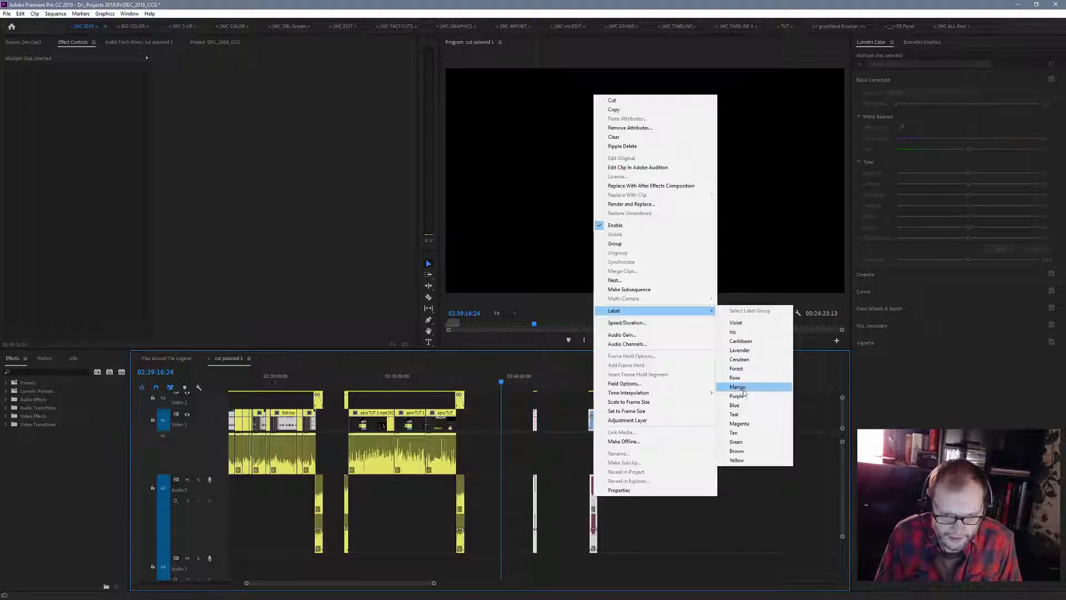
click(734, 378)
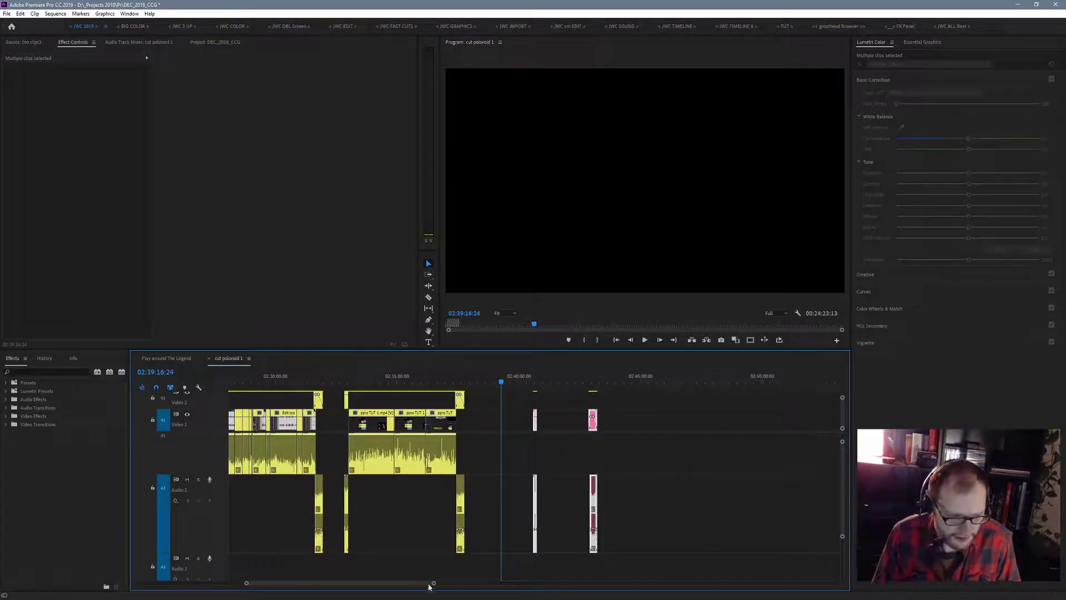
- Preview the blue section beginning after 03:00:00, playing ppro1 pt.1.mp4 from 03:01:54 and ppro1 pt.2.mp4 near 03:24:31
drag(434, 584, 549, 599)
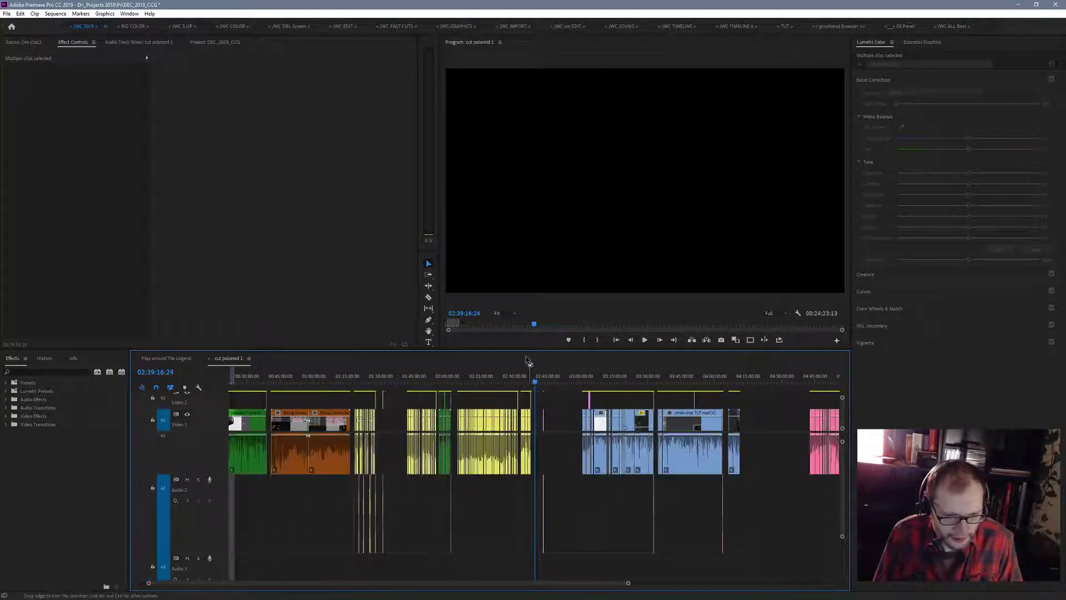
click(580, 383)
drag(580, 384, 584, 384)
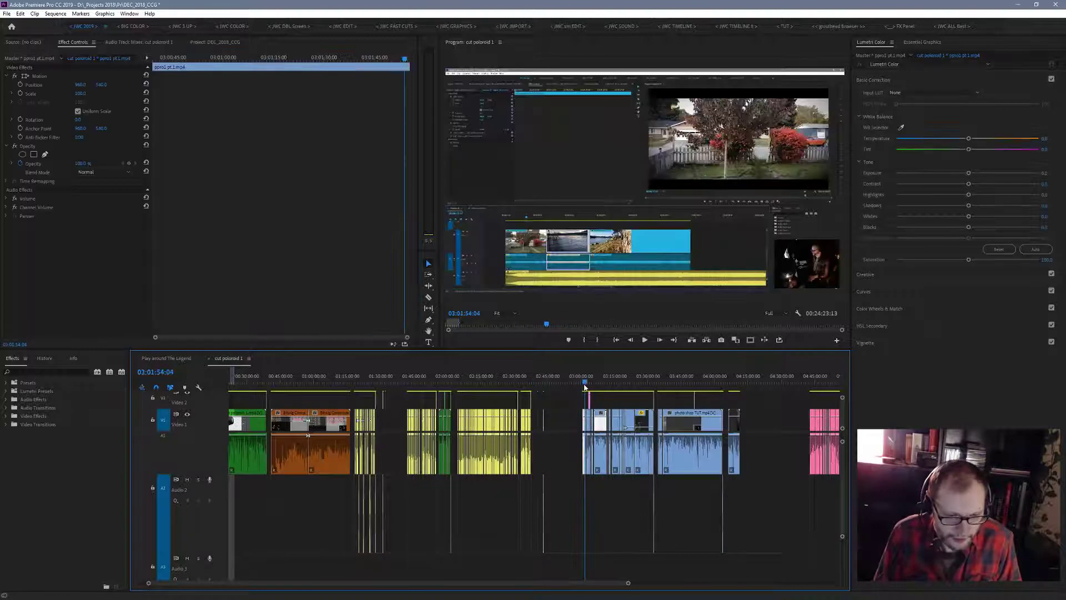
key(space)
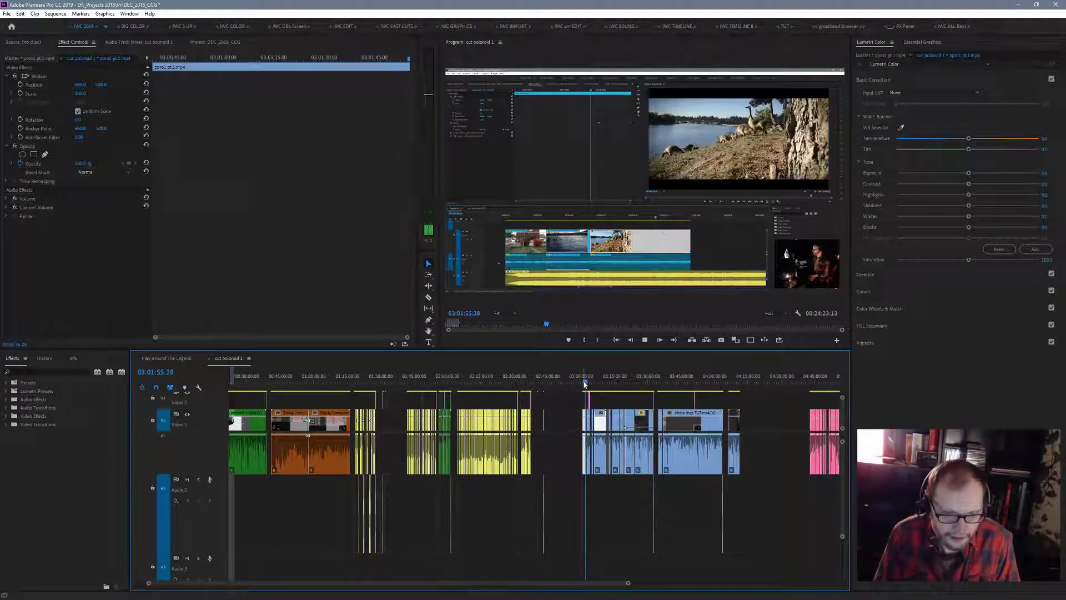
drag(585, 383, 632, 385)
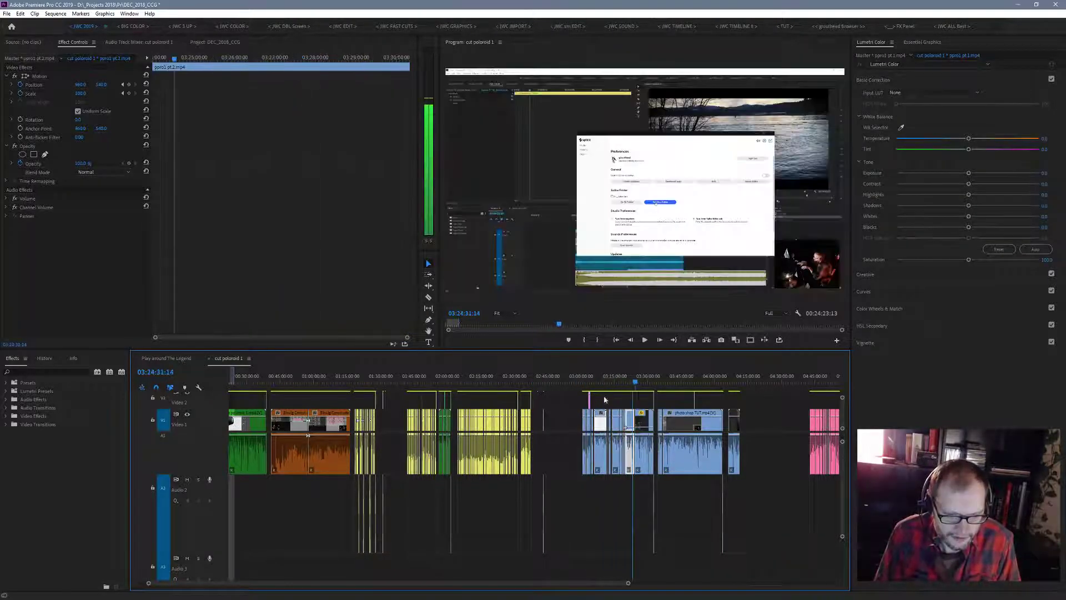
- Select all clips of the ppro1 section between about 03:00:00 and 03:33:00 and set their label colour to Yellow
drag(566, 402, 654, 499)
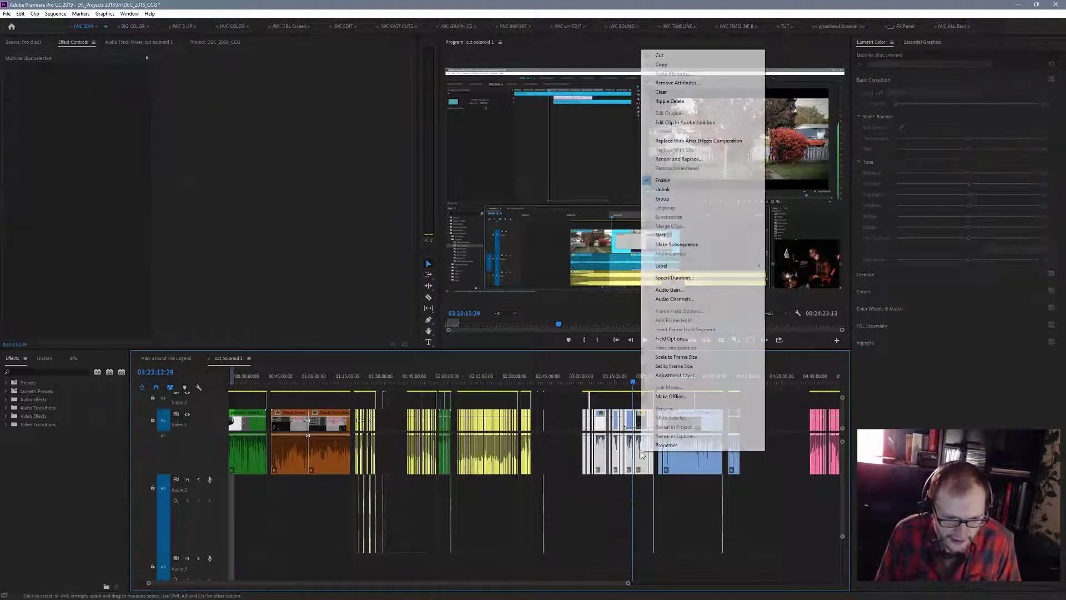
right_click(642, 453)
mouse_move(738, 266)
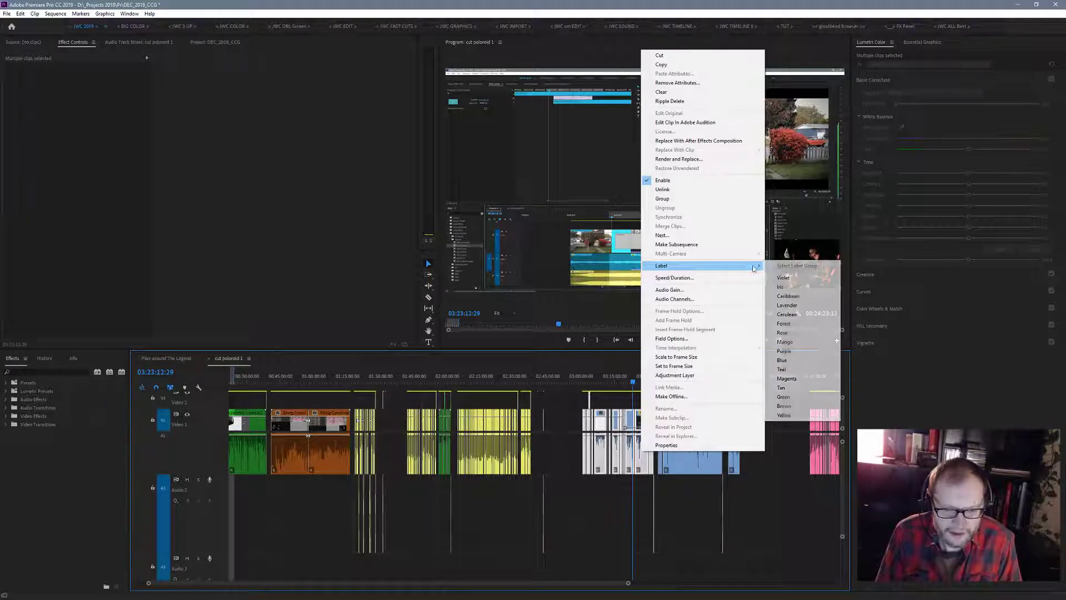
click(795, 414)
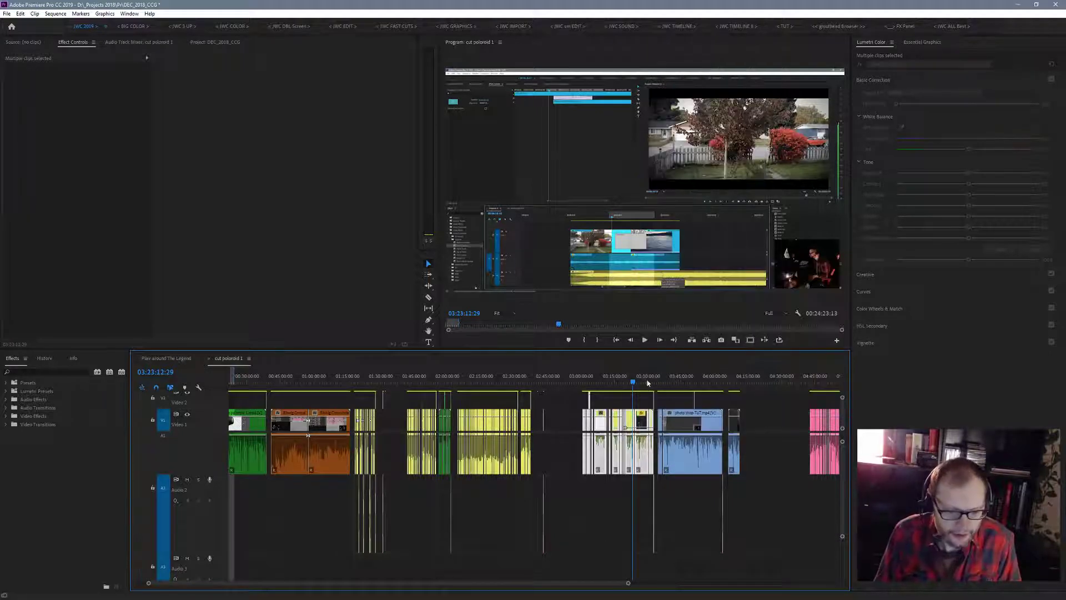
- Check the ppro1 section at 03:27:53, select the brown clips, and look through the DEC_2018_CCG project's media list
drag(633, 383, 643, 382)
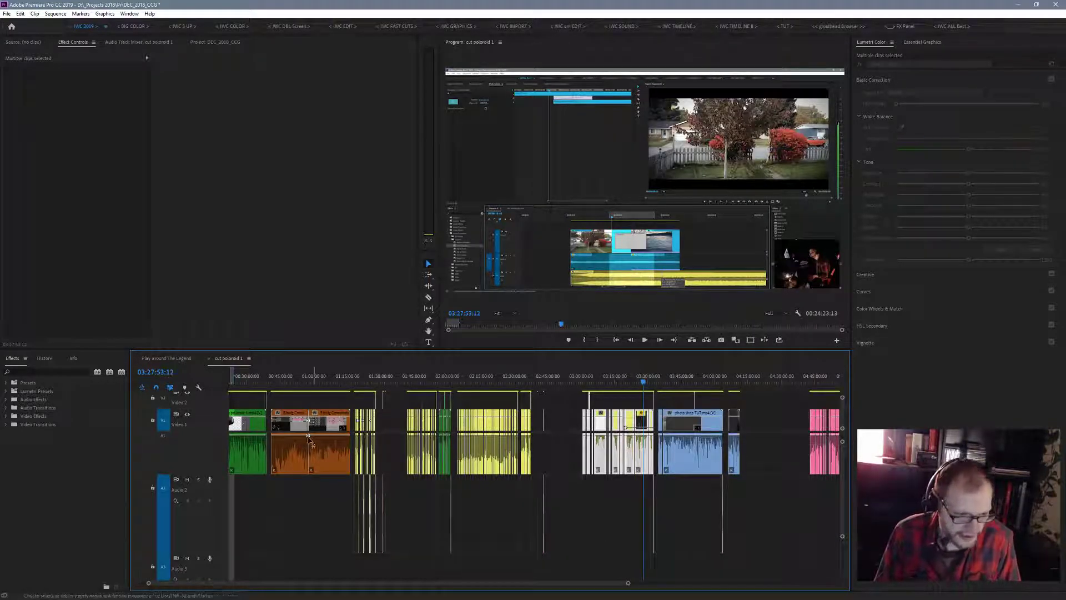
click(291, 421)
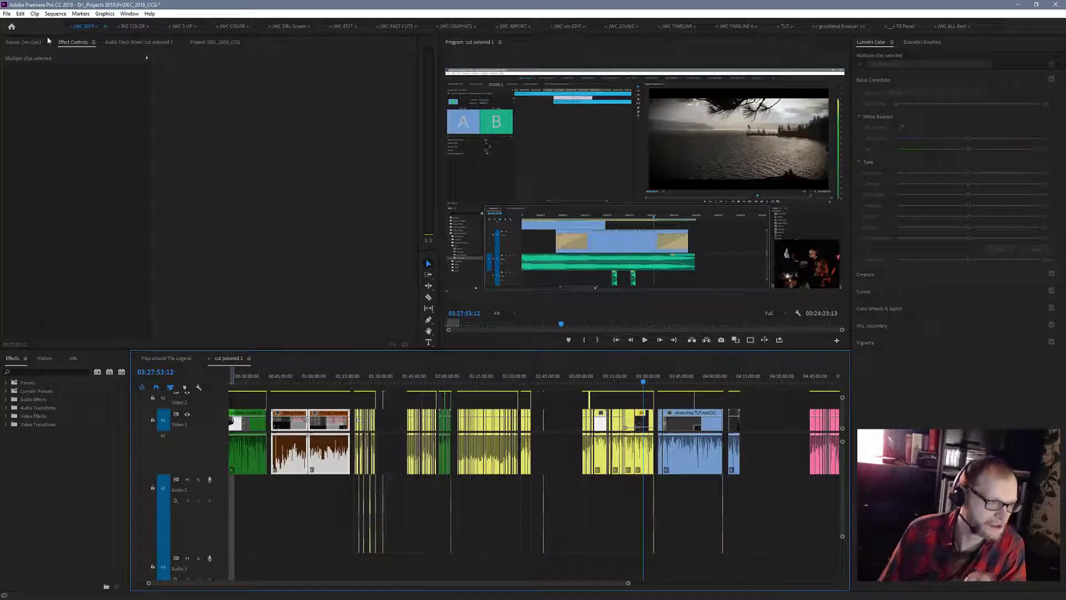
click(35, 44)
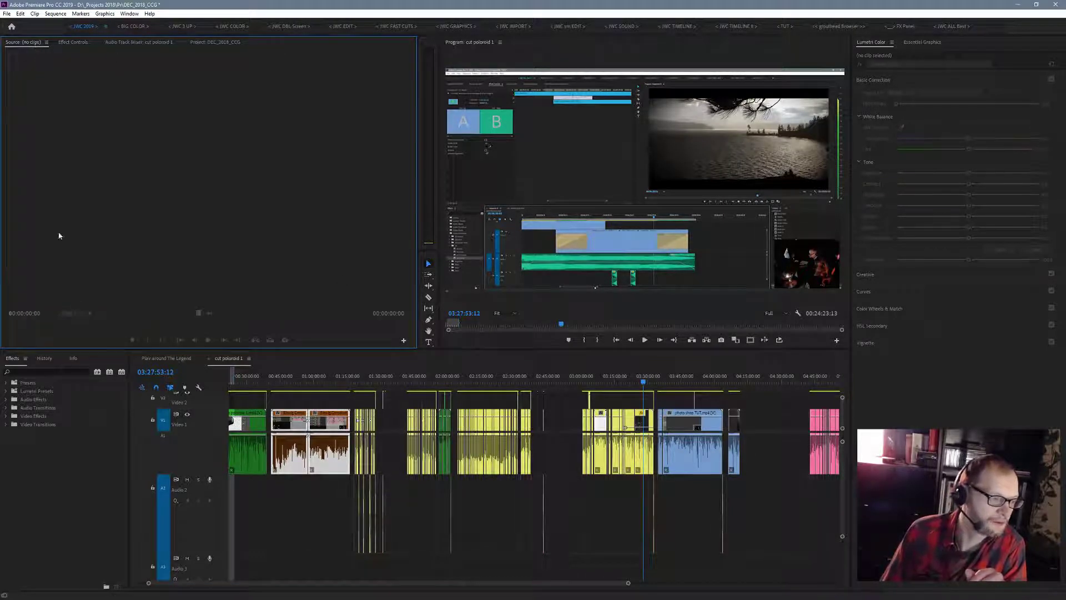
click(213, 43)
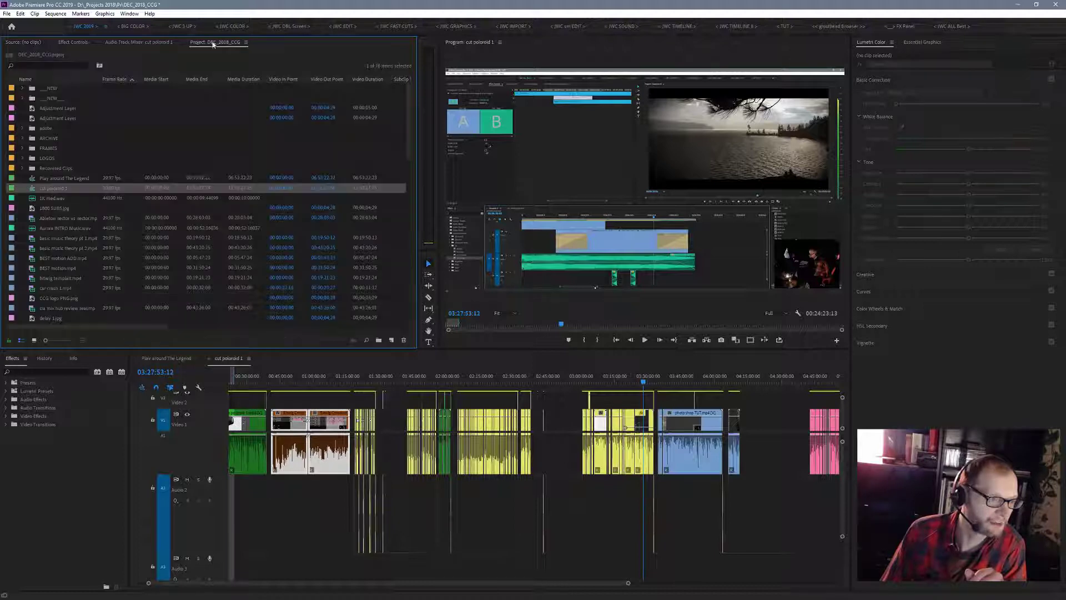
scroll(376, 134, down, 15)
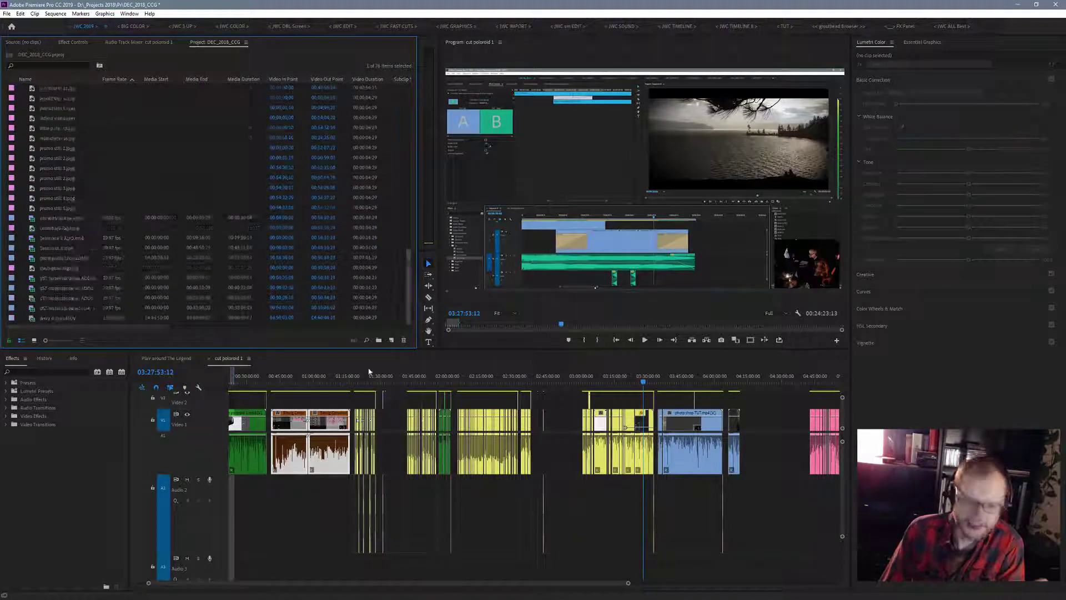
scroll(113, 201, up, 15)
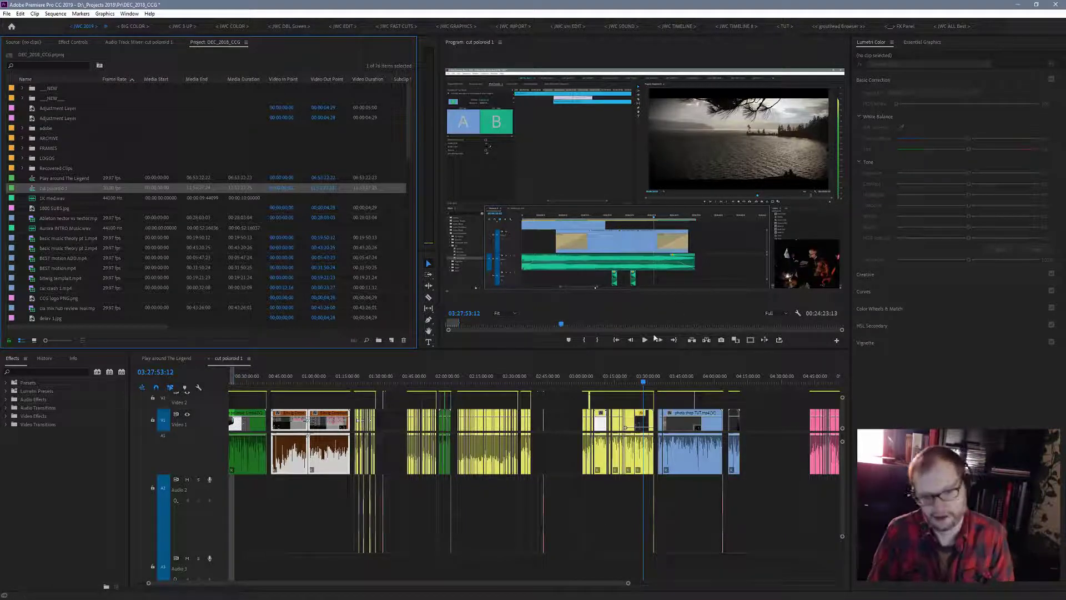
- Preview the end of ppro1 pt.2.mp4 from 03:29:23 and the start of the following photo shop TUT.mp4 section around 03:34:22 to 03:35:48
click(646, 383)
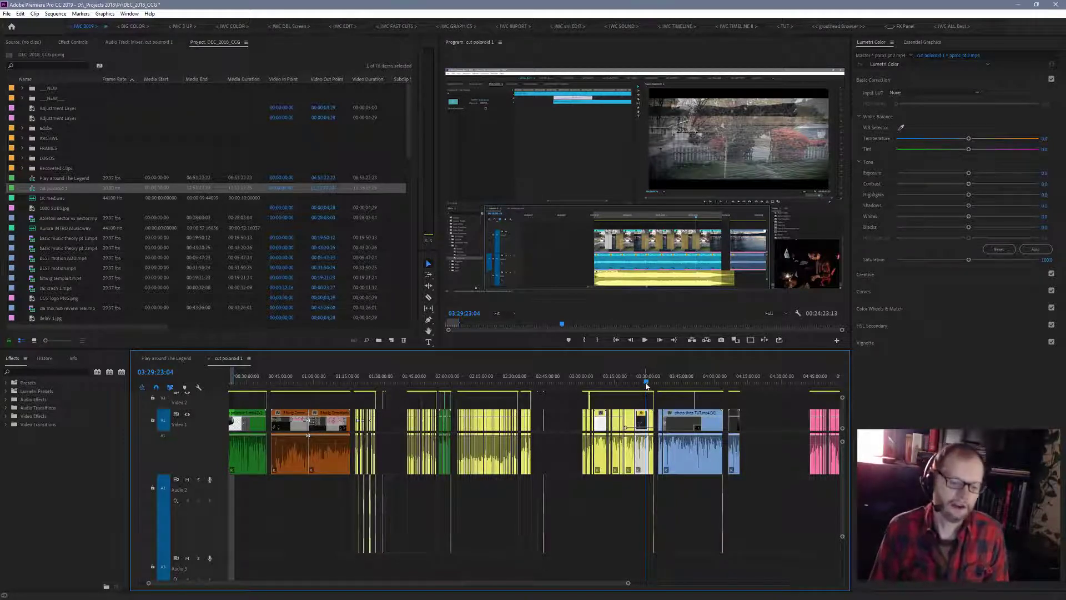
drag(648, 383, 651, 384)
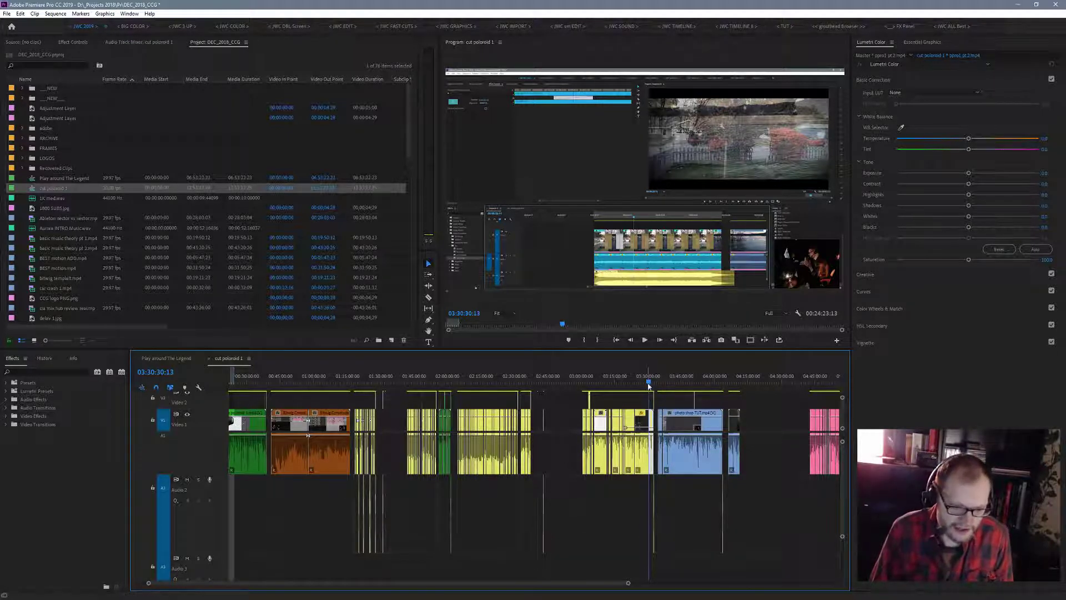
drag(648, 385, 660, 389)
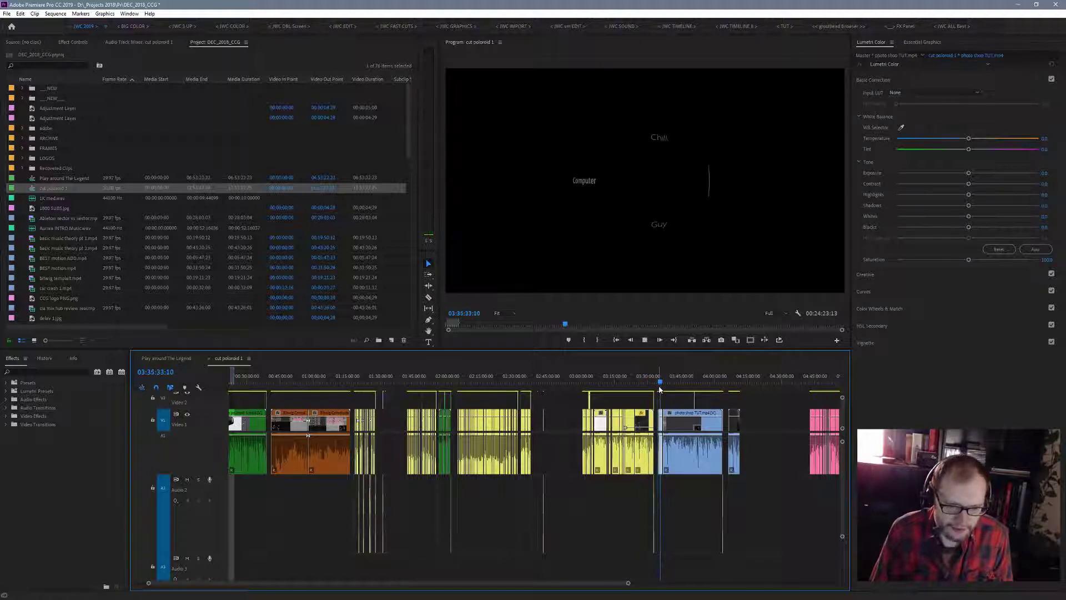
key(space)
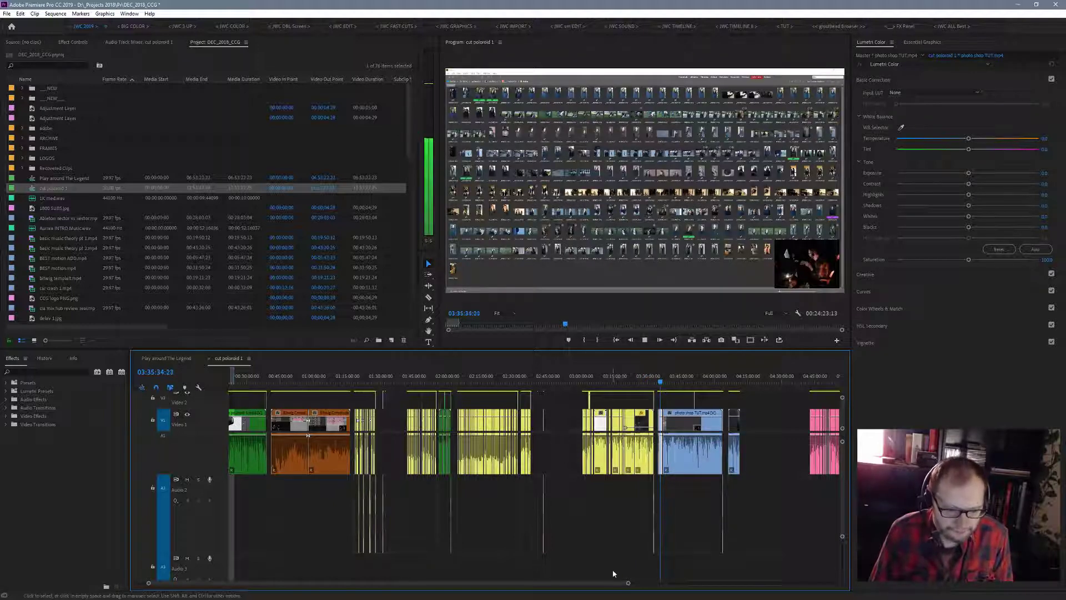
drag(628, 583, 500, 583)
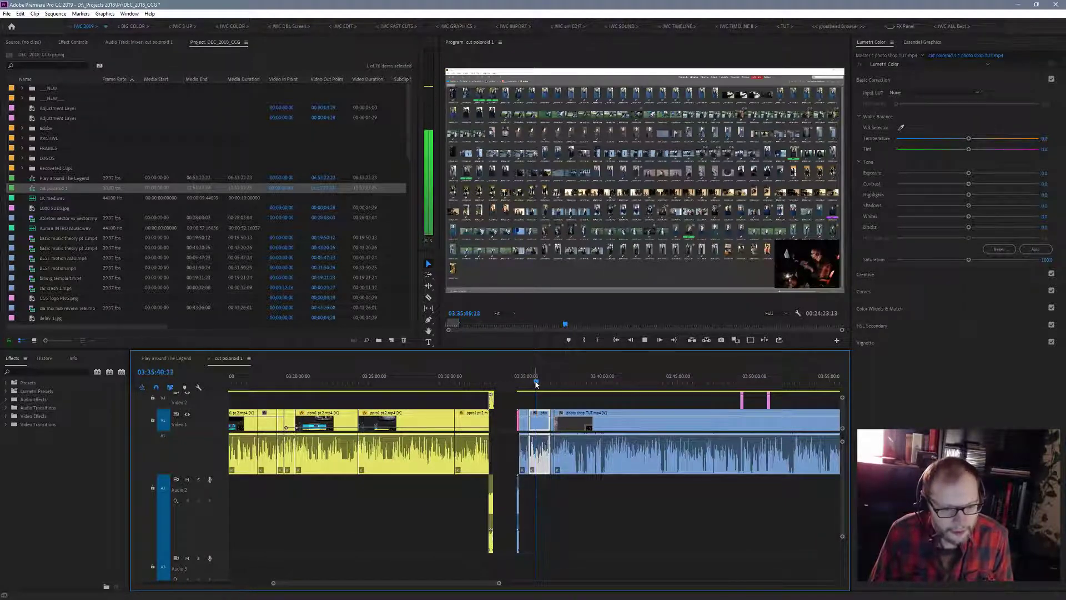
drag(499, 583, 565, 593)
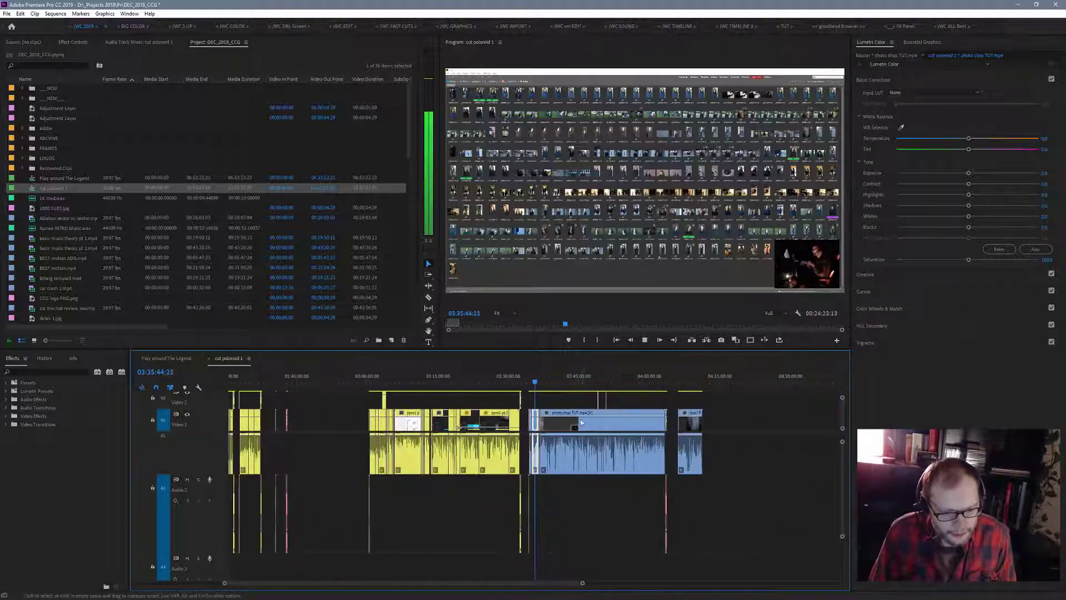
click(532, 384)
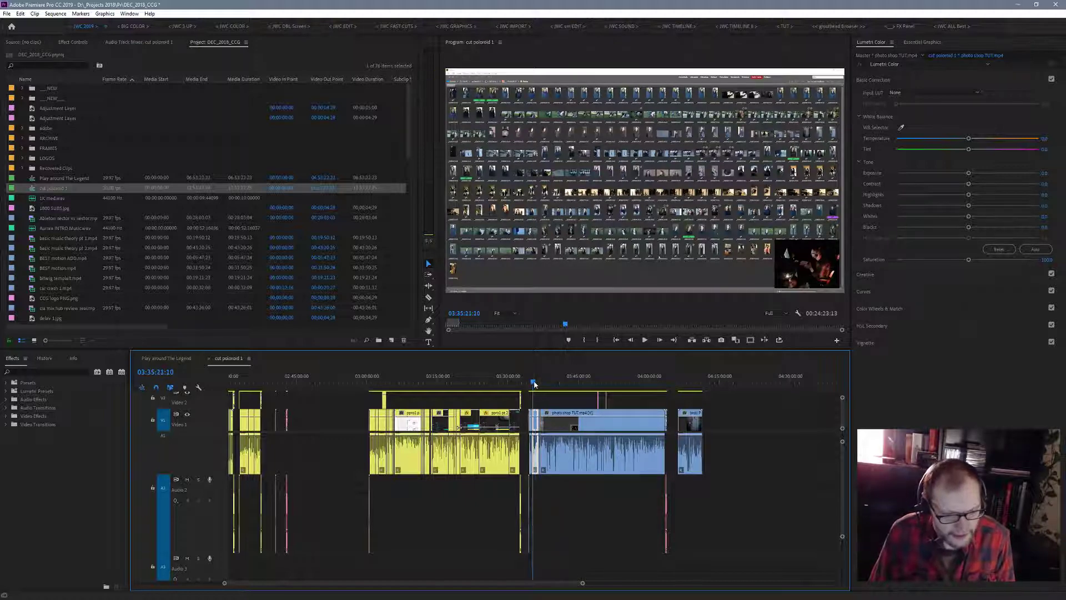
click(530, 383)
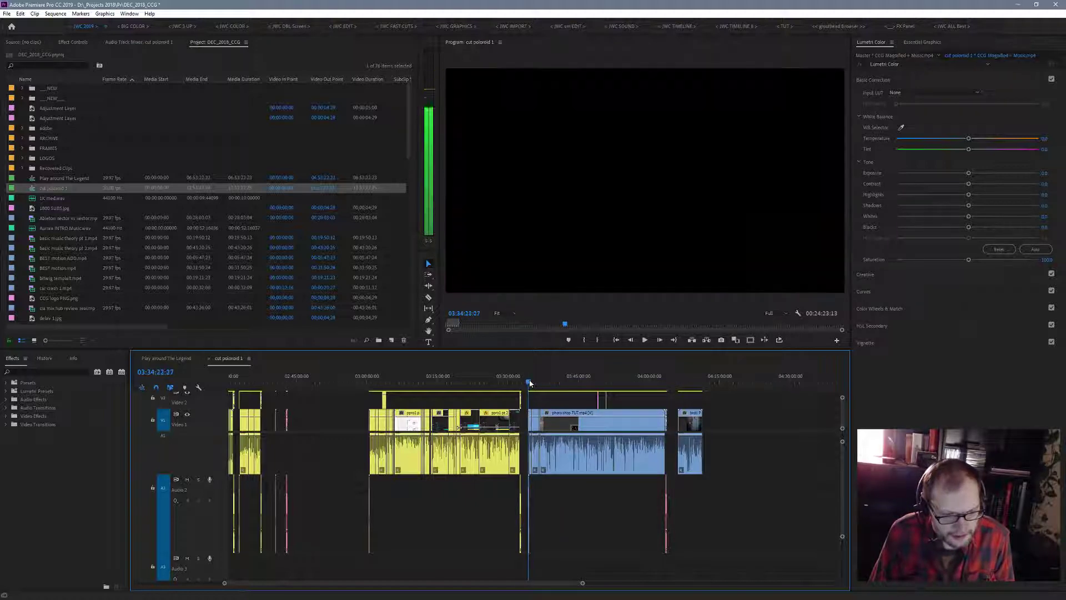
click(530, 383)
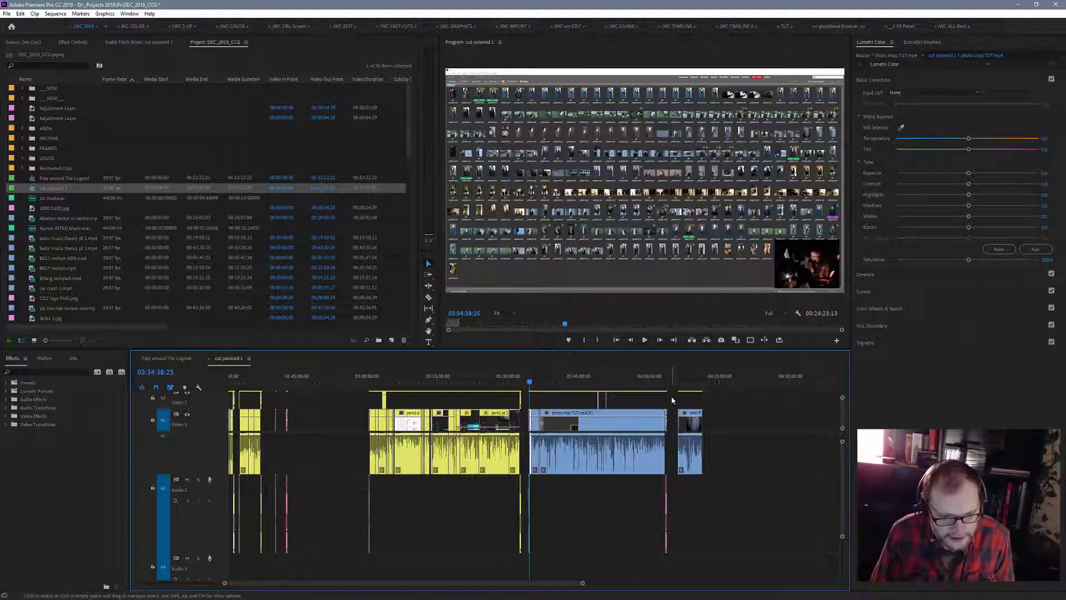
- Select all clips of the photo shop TUT.mp4 section and set their label colour to Green
drag(671, 397, 527, 524)
right_click(634, 432)
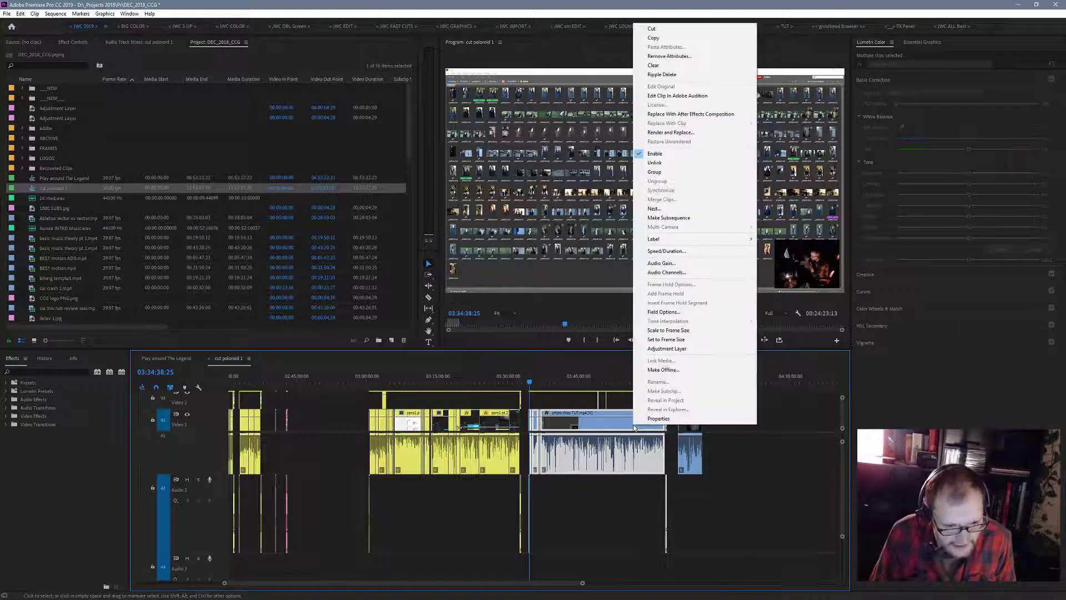
mouse_move(703, 241)
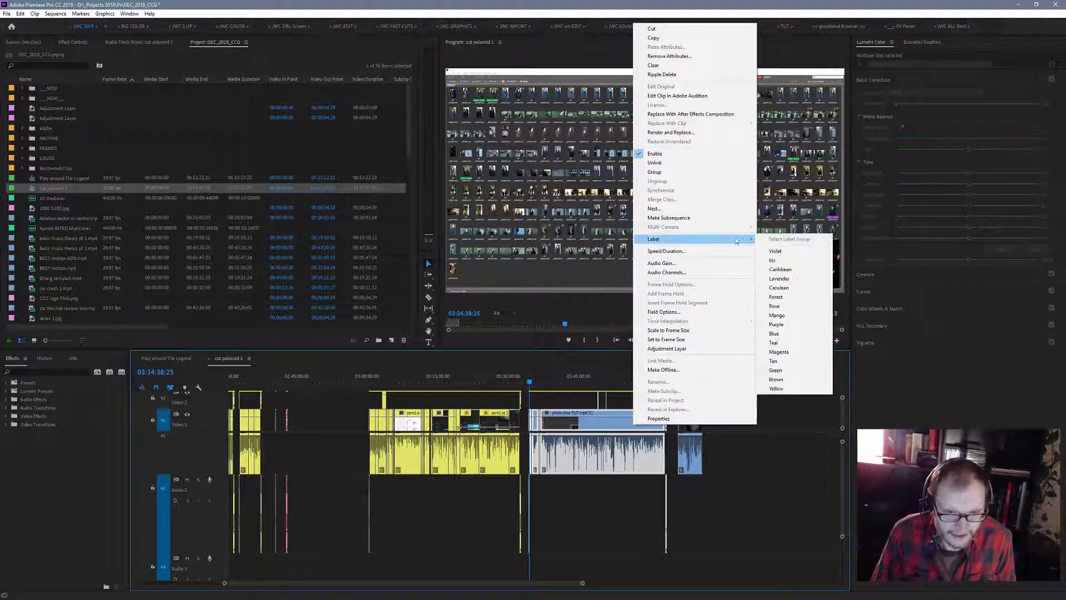
click(776, 370)
- Preview the photo shop section up to 04:00:03 and the isolated blue clip after it, between about 04:06:42 and 04:09:58
drag(530, 382, 651, 406)
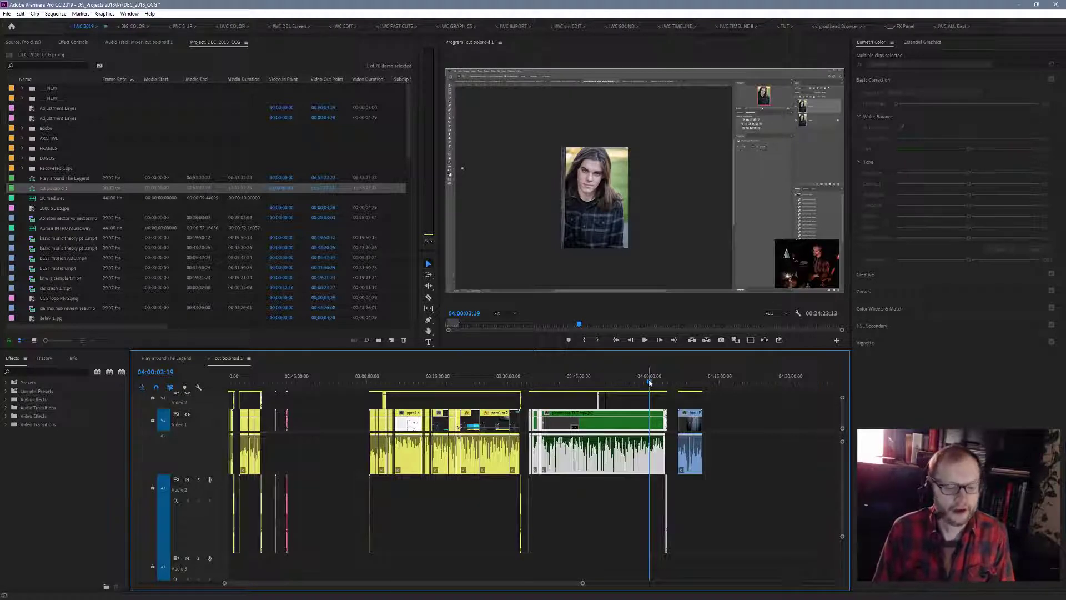
drag(650, 382, 678, 397)
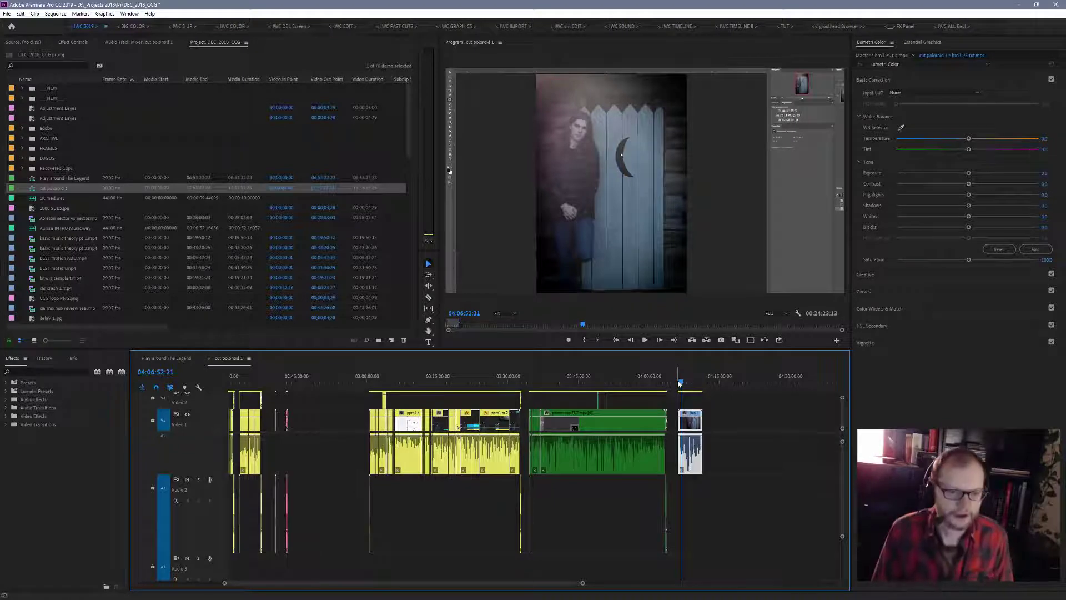
drag(679, 383, 682, 394)
drag(688, 396, 695, 396)
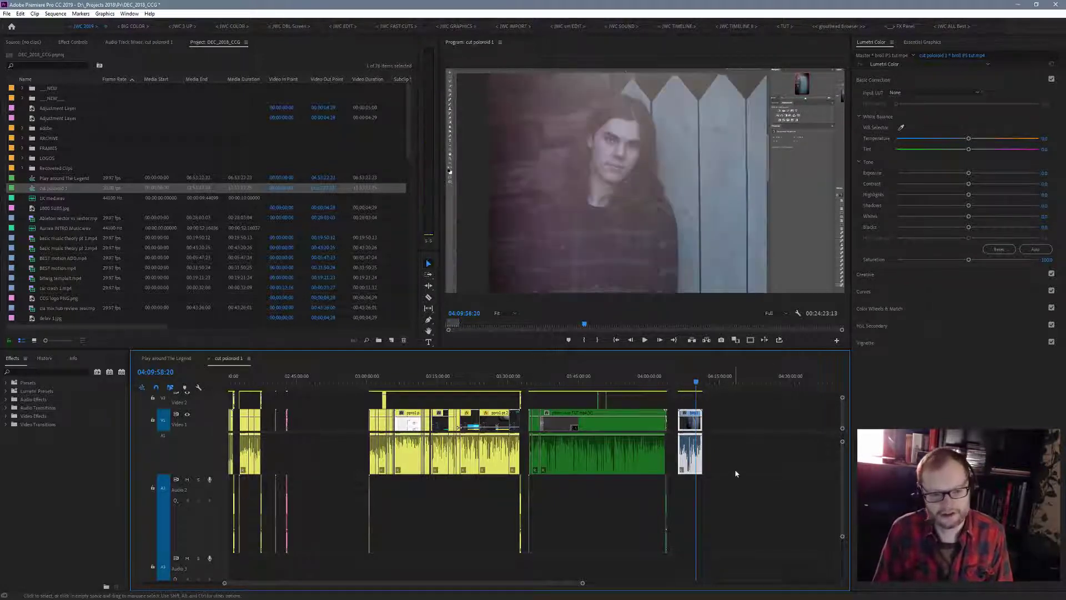
drag(697, 383, 683, 393)
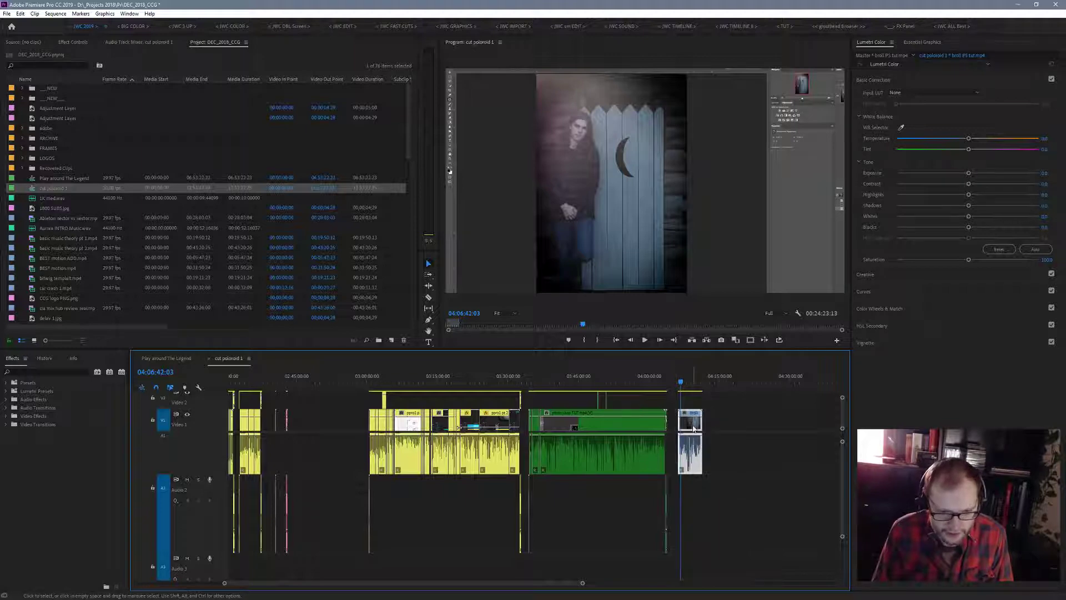
- Set the label colour of the isolated blue clip at 04:06:42 to Green
right_click(691, 422)
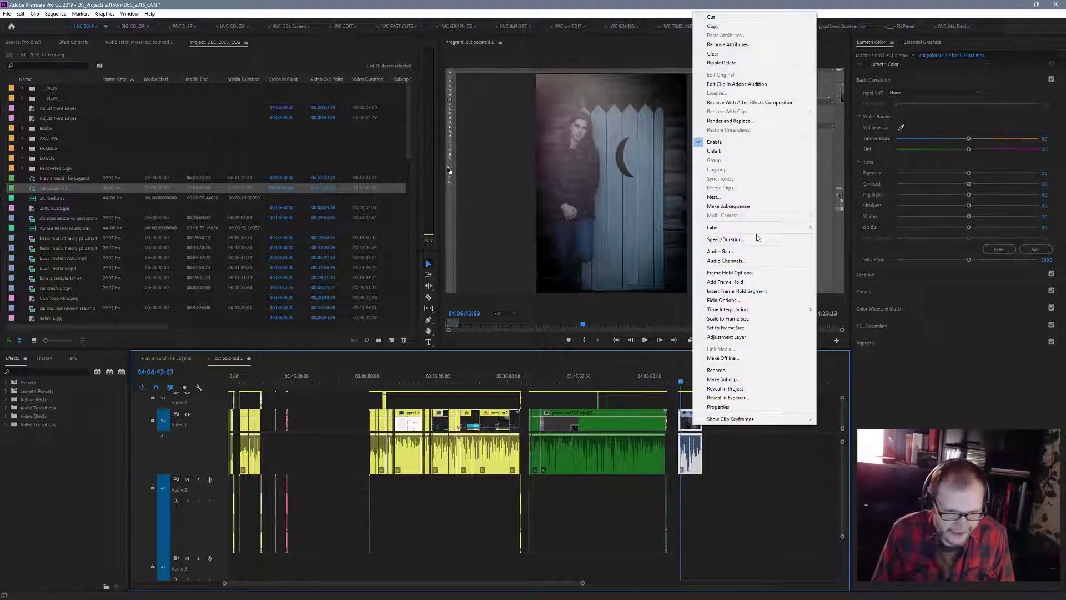
mouse_move(765, 227)
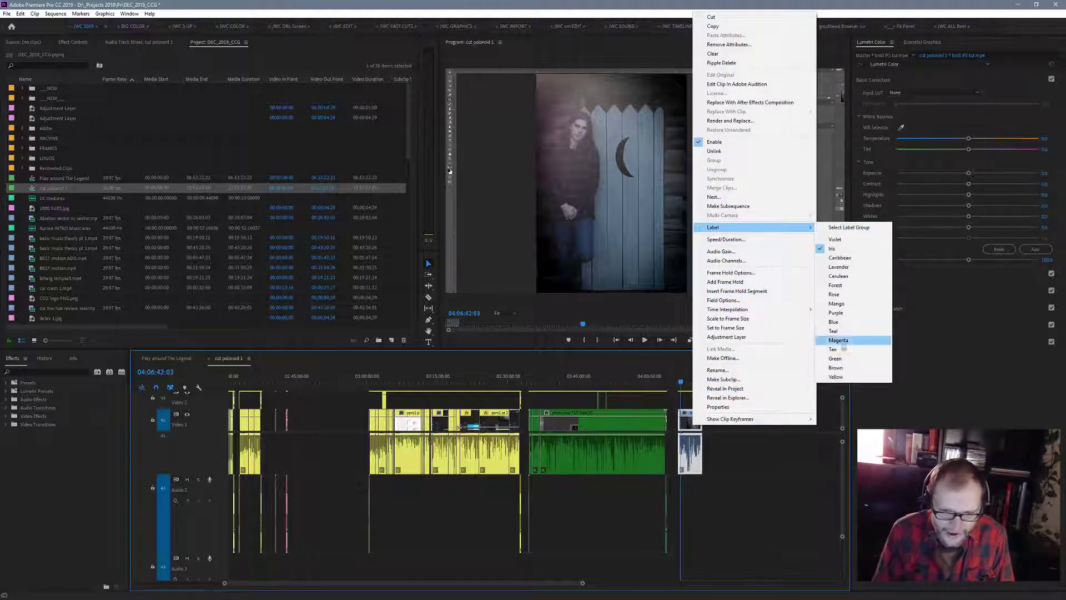
click(836, 358)
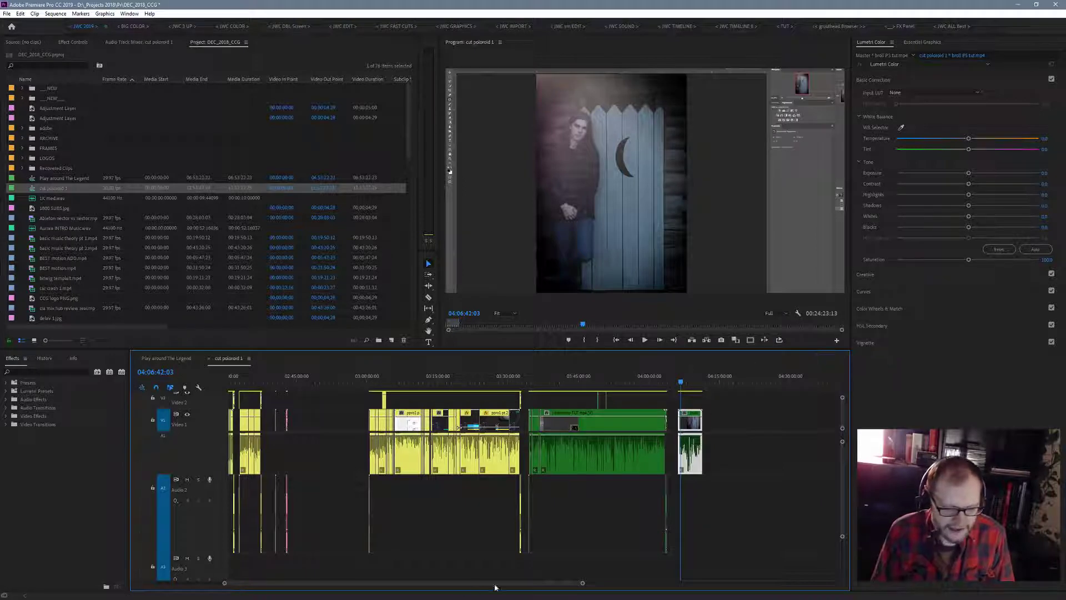
drag(583, 585, 772, 591)
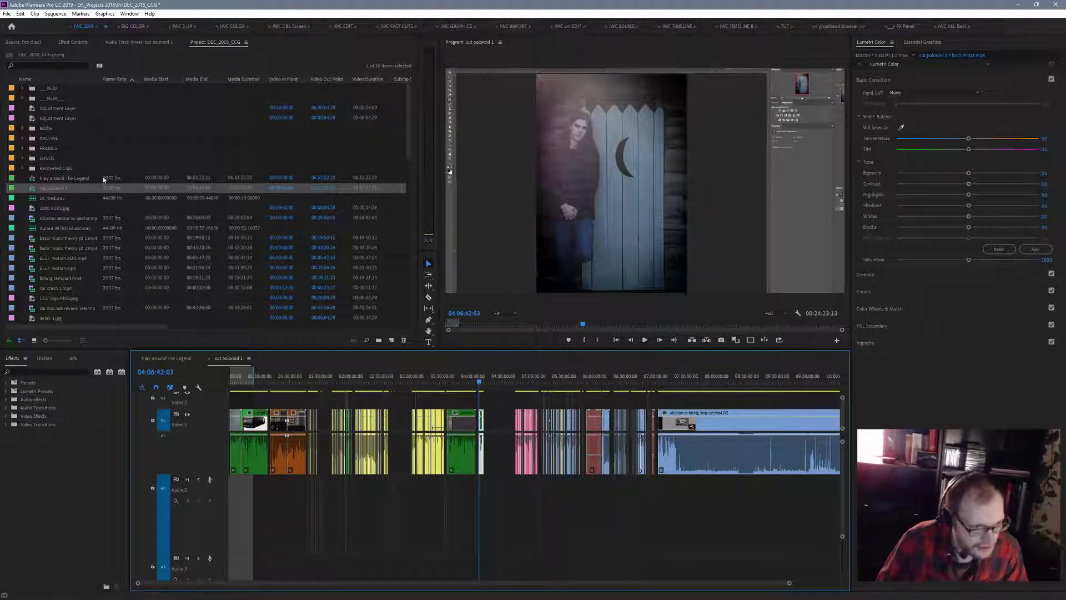
click(37, 14)
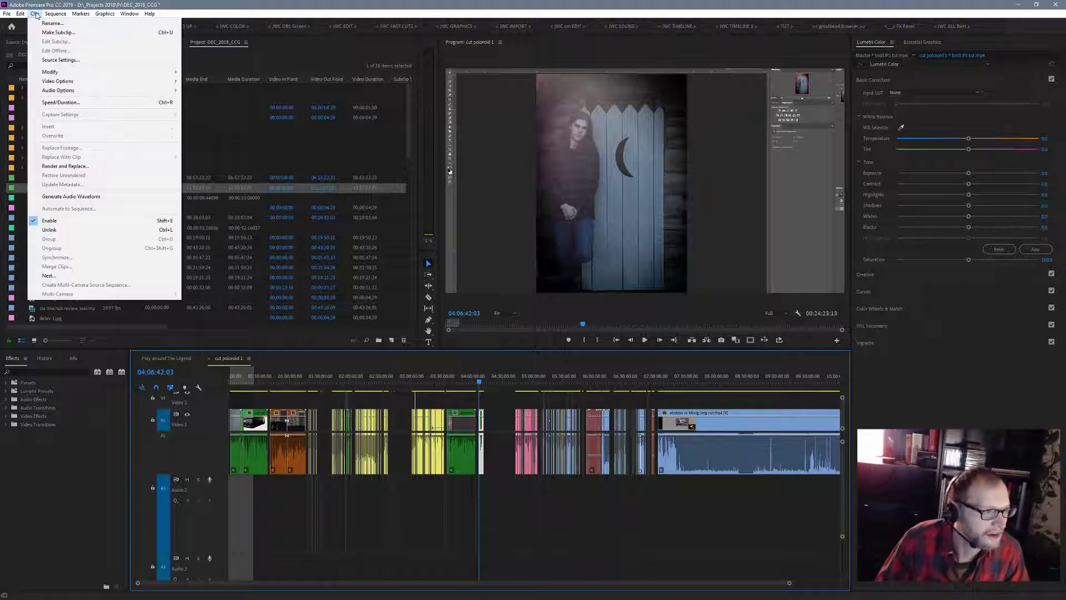
mouse_move(65, 14)
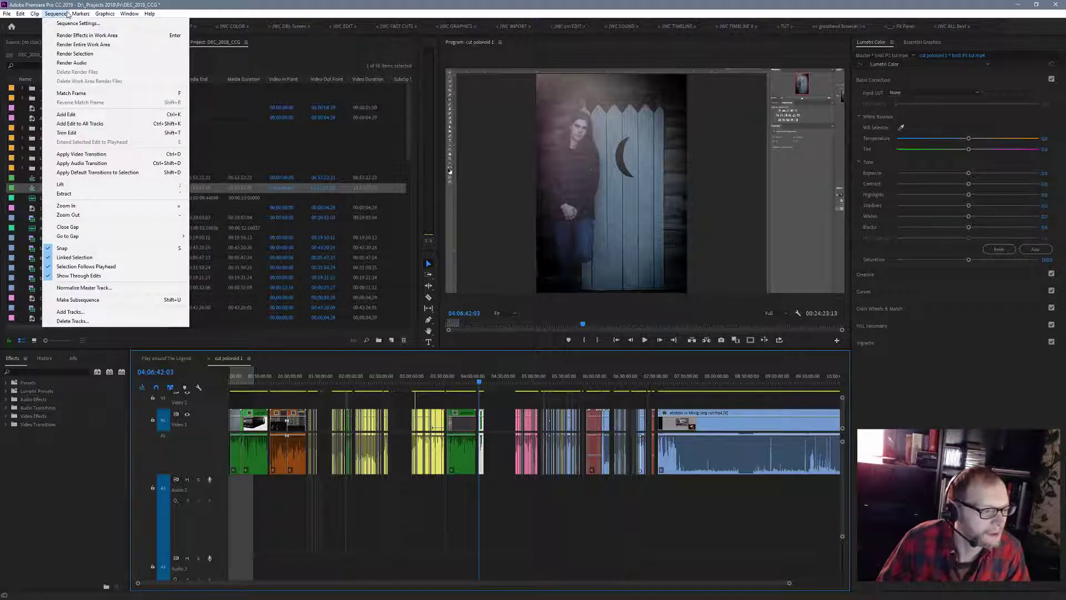
click(67, 14)
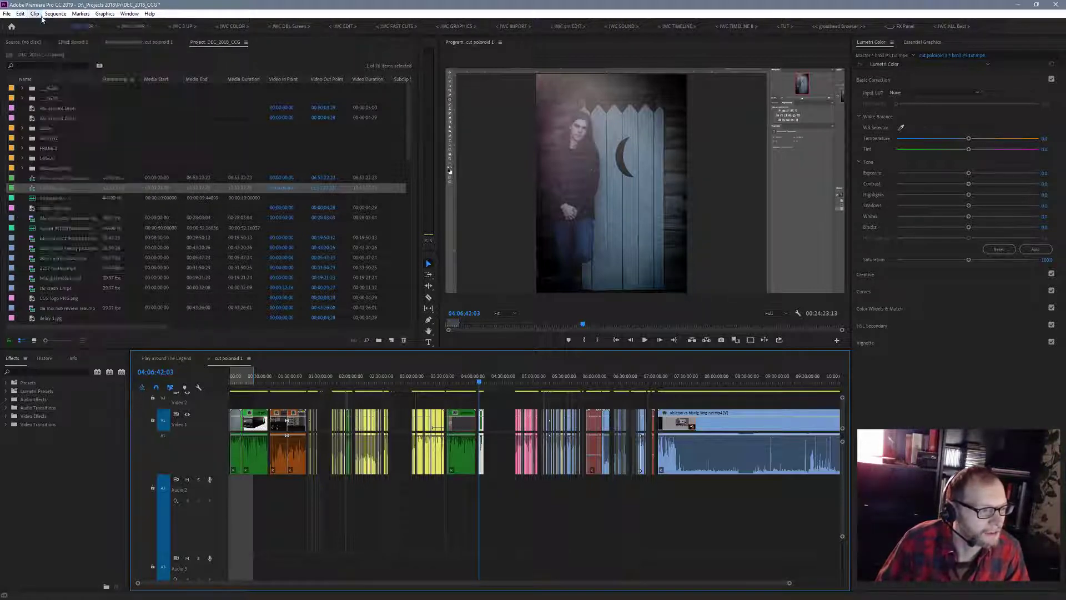
click(26, 15)
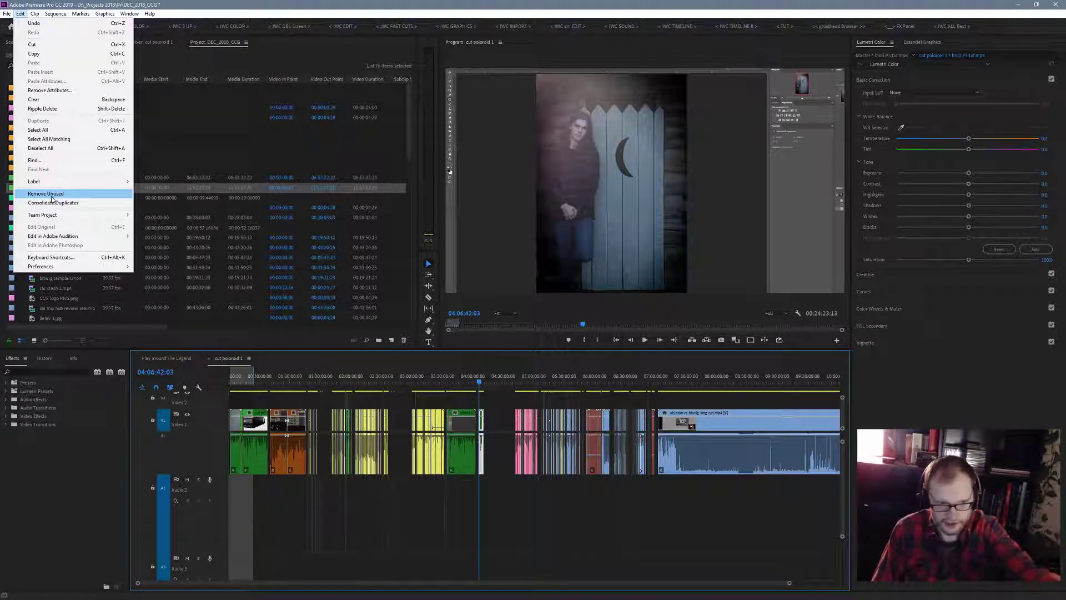
click(479, 384)
- Preview the pink section from its start at 04:42:57 and scan through the following blue section up to about 05:39:55
drag(480, 384, 516, 387)
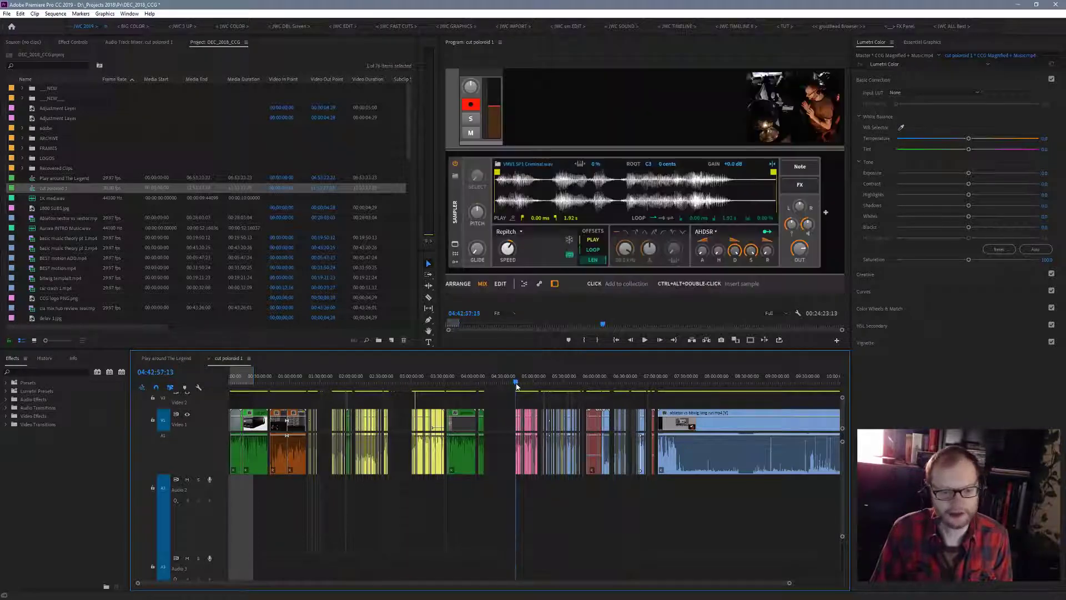
key(space)
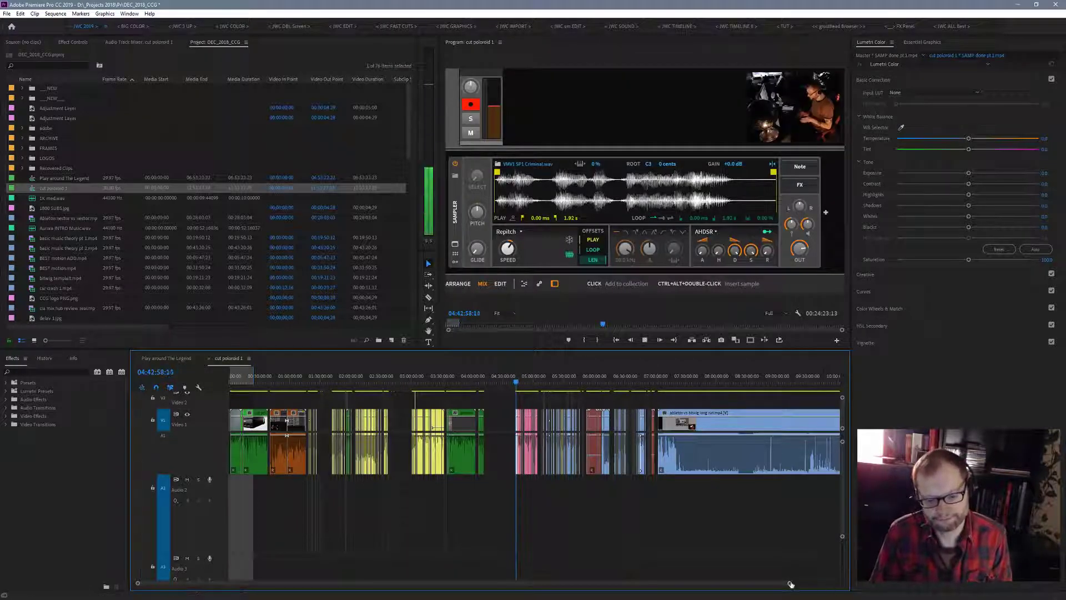
drag(790, 583, 657, 598)
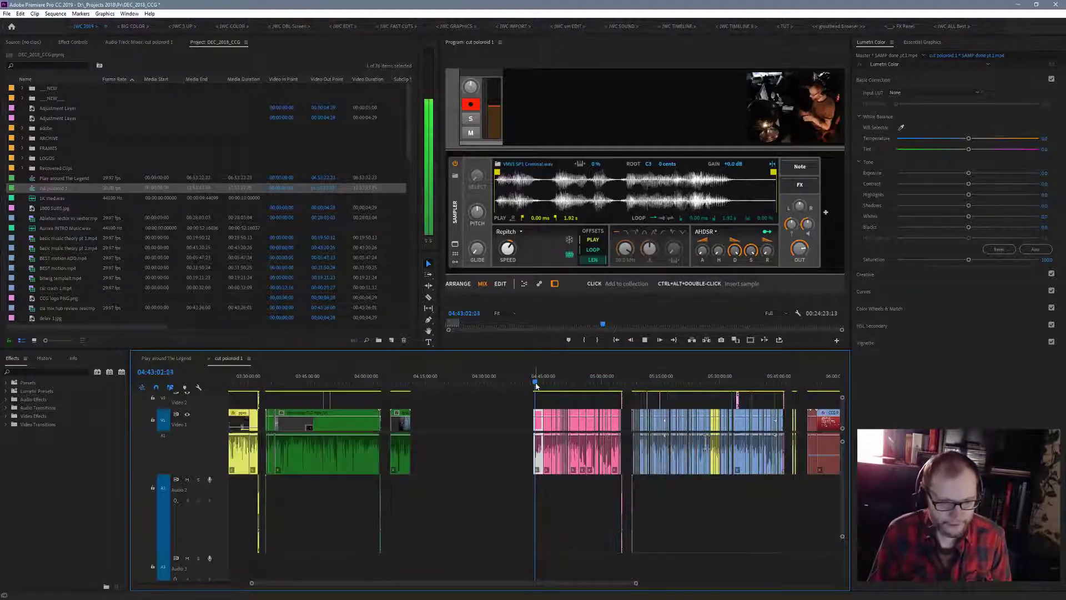
drag(535, 385, 762, 434)
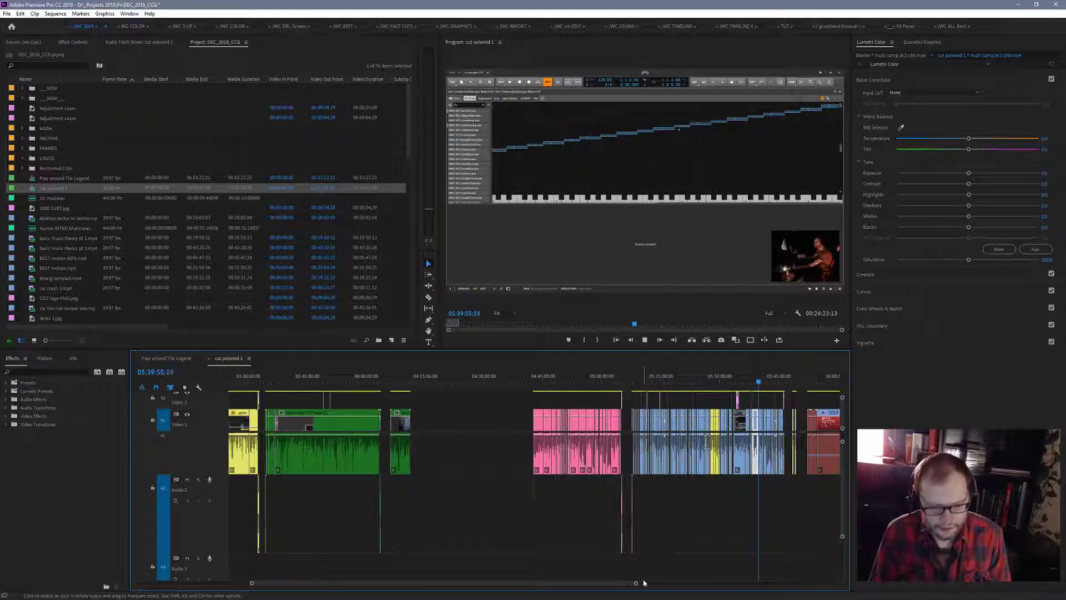
- Select all pink and blue clips of the sampler tutorial sections between about 04:43:00 and 05:46:00 and set their label colour to Yellow
drag(638, 585, 664, 590)
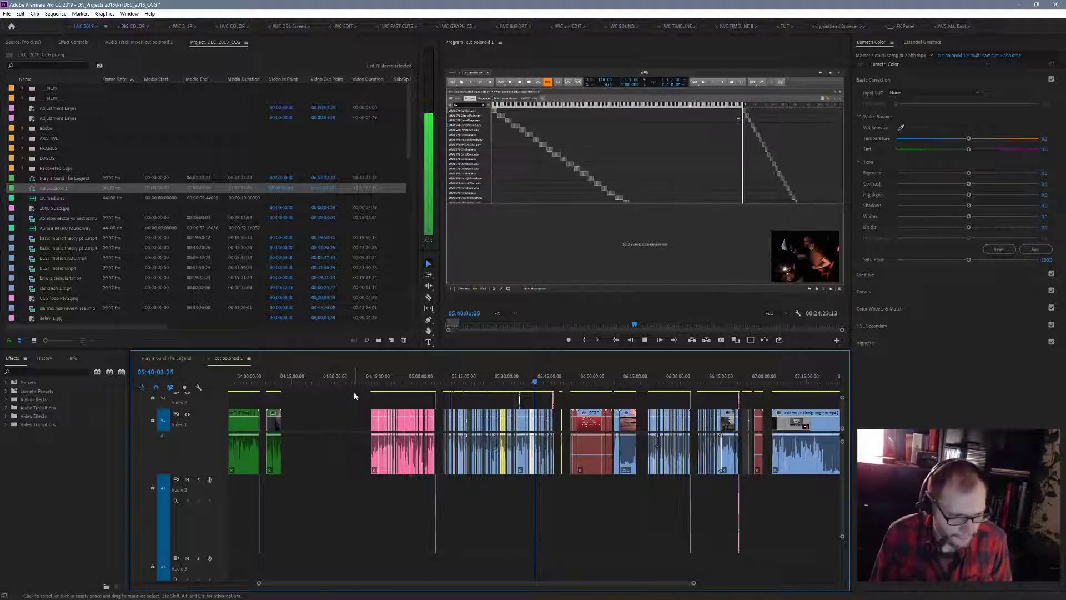
drag(383, 496, 554, 556)
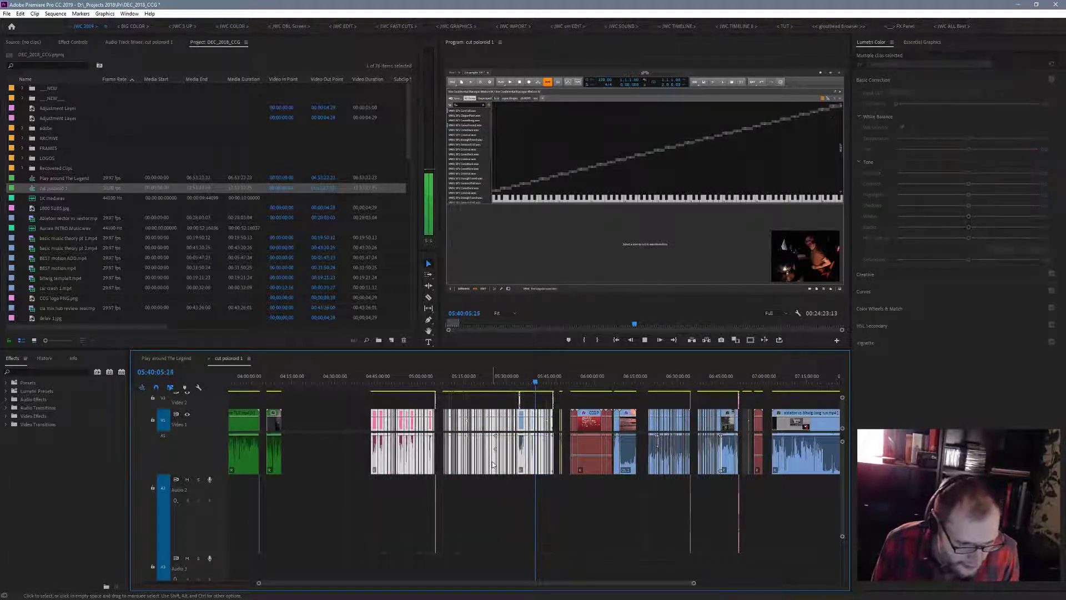
right_click(492, 464)
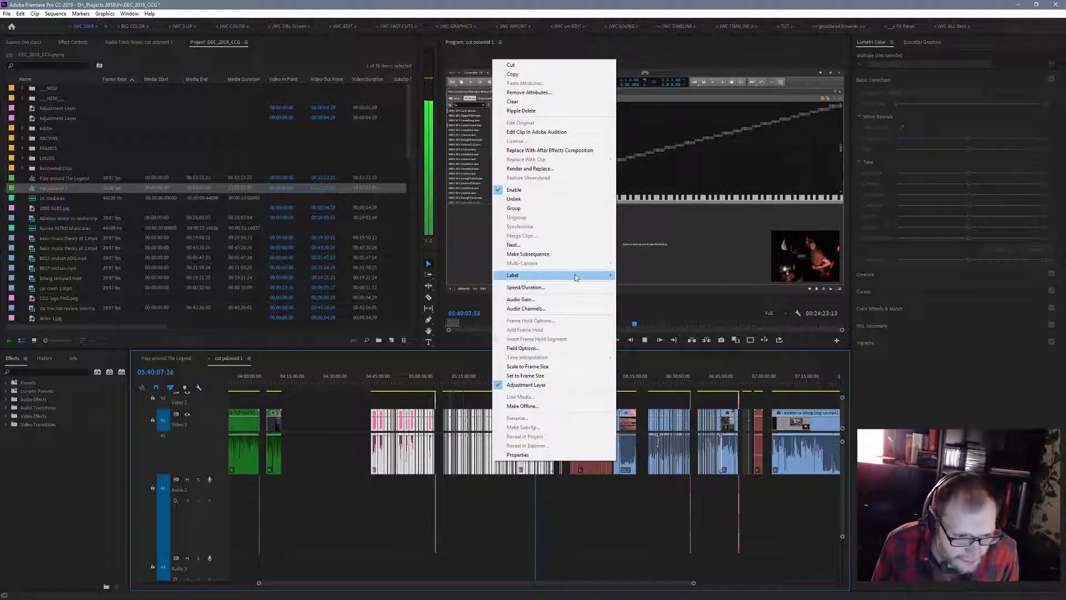
mouse_move(576, 277)
click(646, 425)
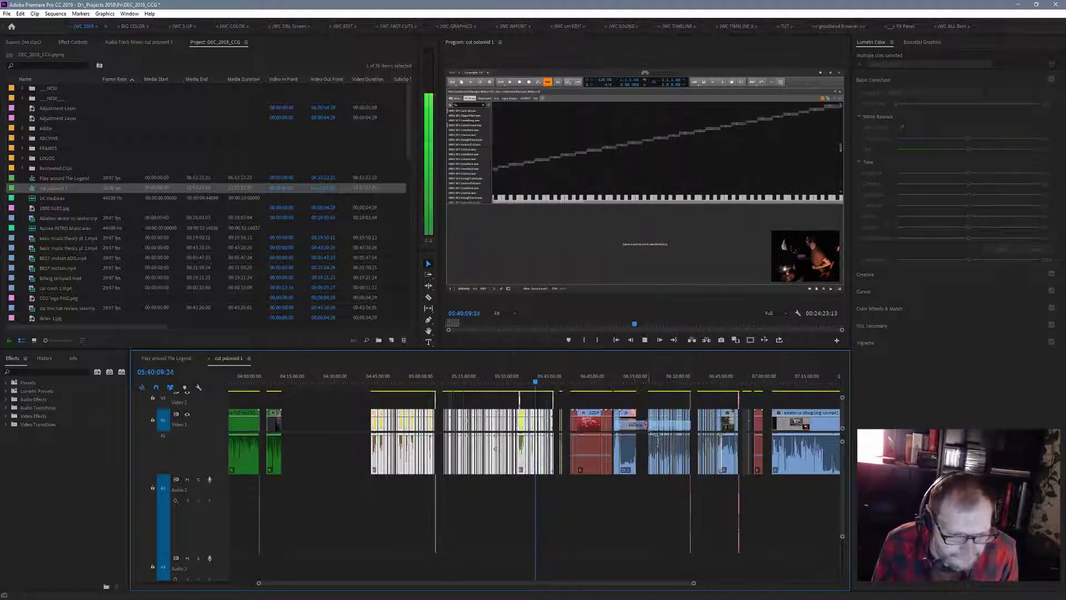
click(624, 551)
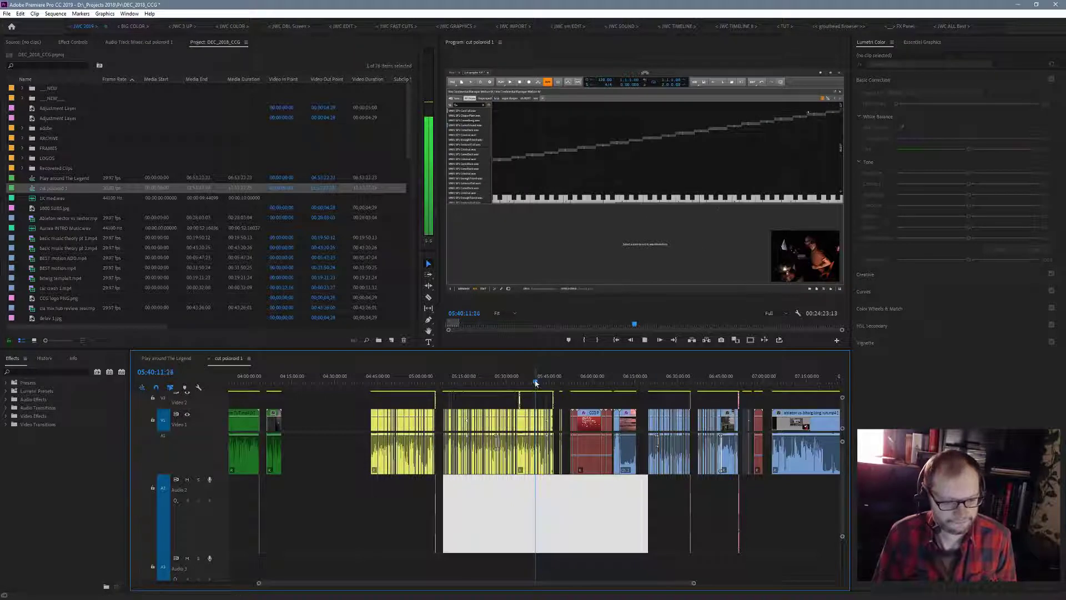
- Preview the offline red section around 06:01:03 and the opening of the ducks clip at 06:08:46
drag(536, 383, 581, 388)
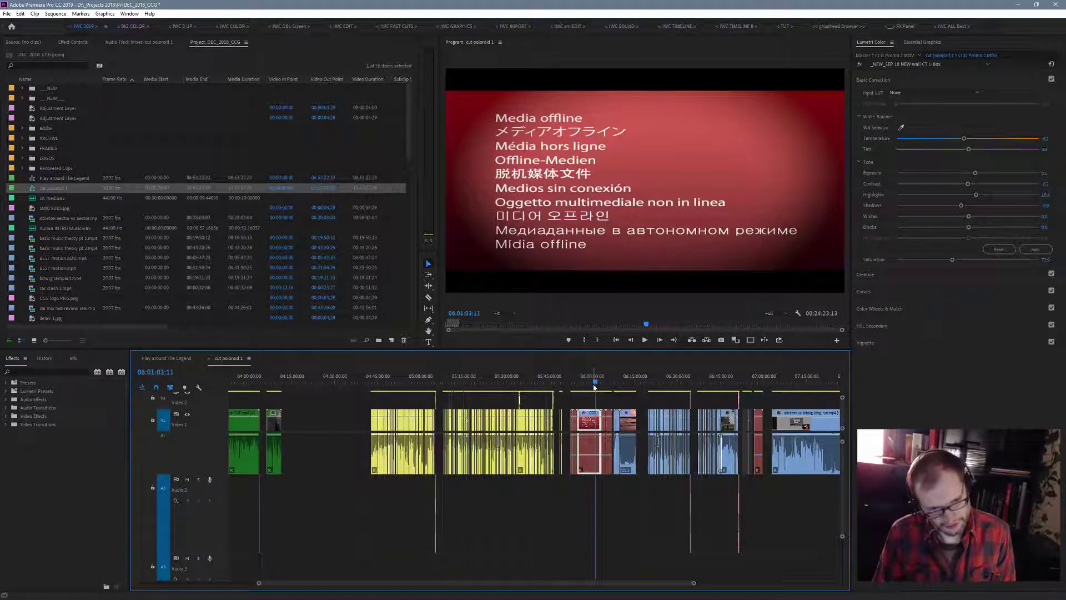
drag(601, 385, 617, 389)
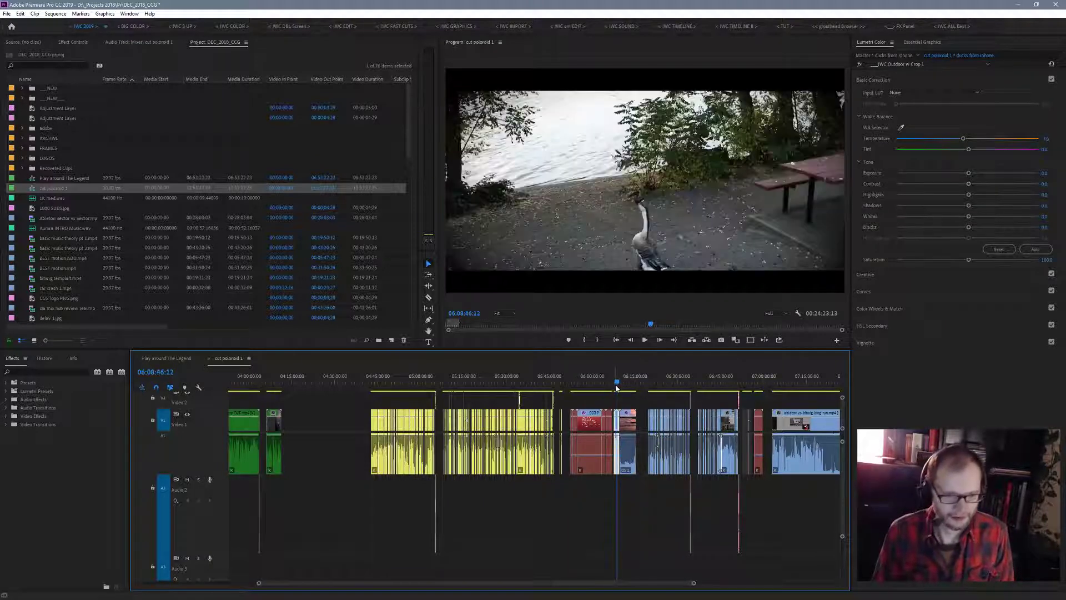
key(space)
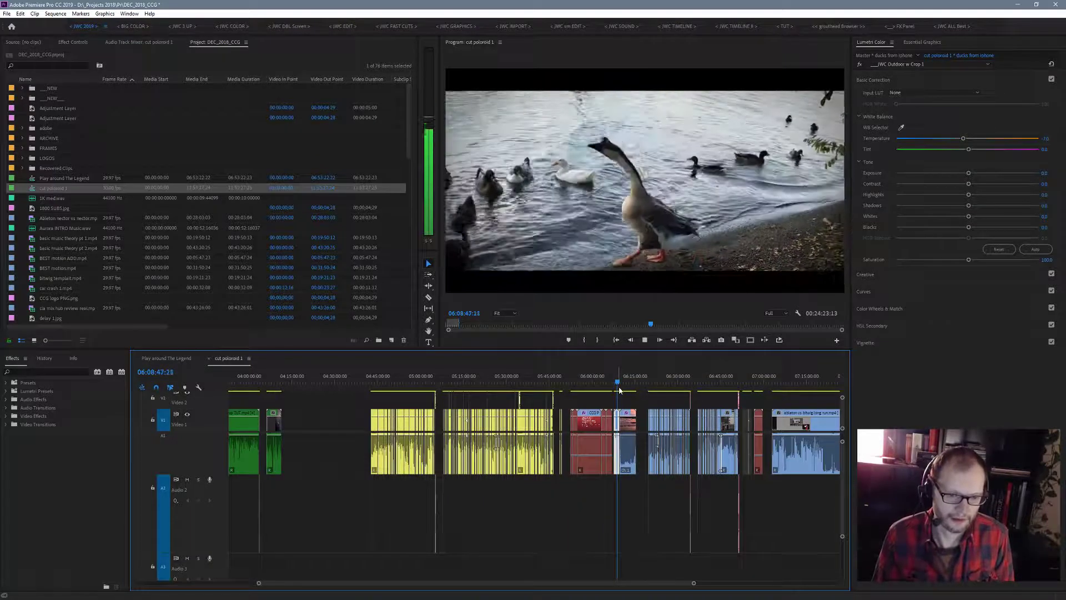
key(space)
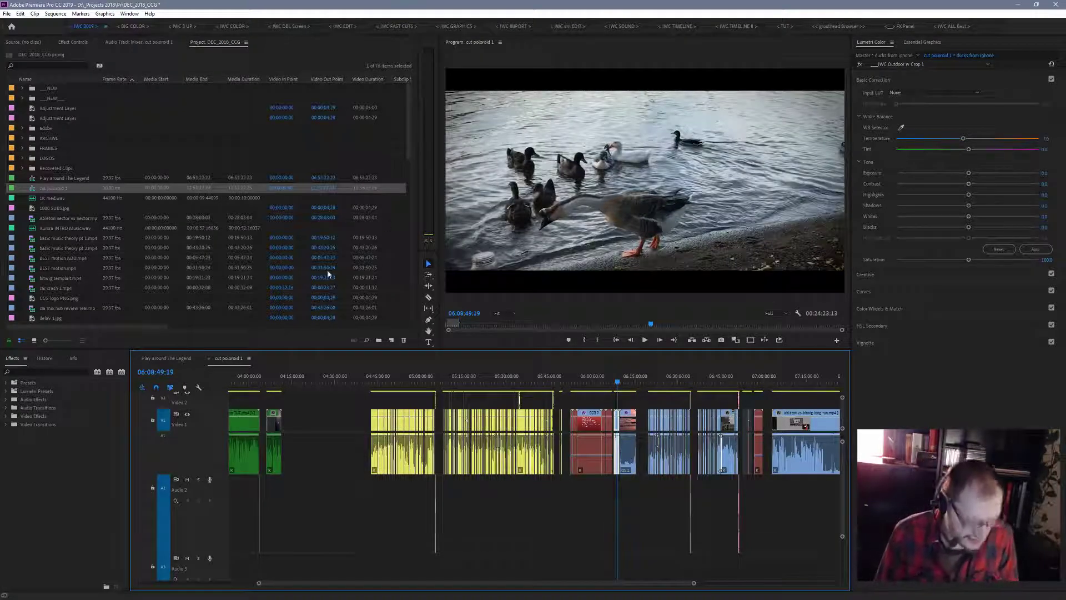
- Play the ducks and sunset lake footage in a maximized program monitor from 06:08:49 to 06:09:44, restoring the layout at the end
click(600, 210)
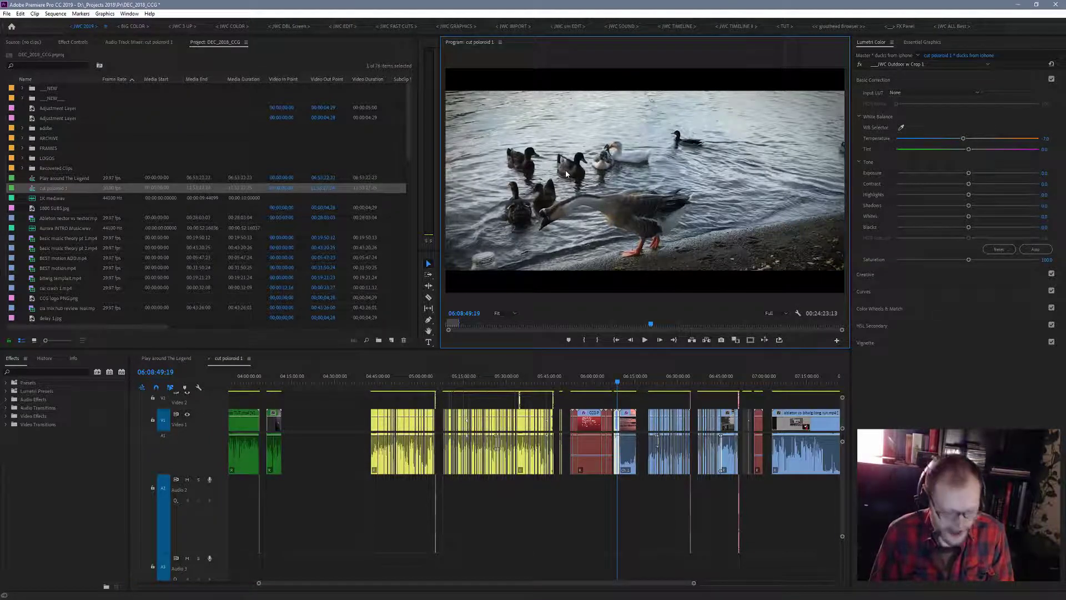
key(grave)
key(space)
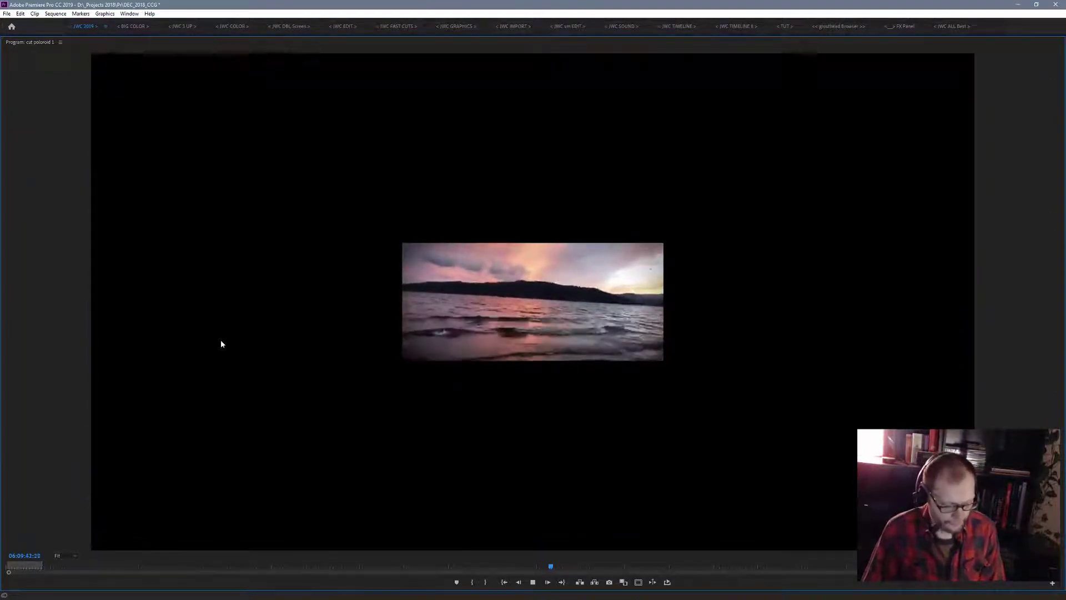
key(grave)
key(space)
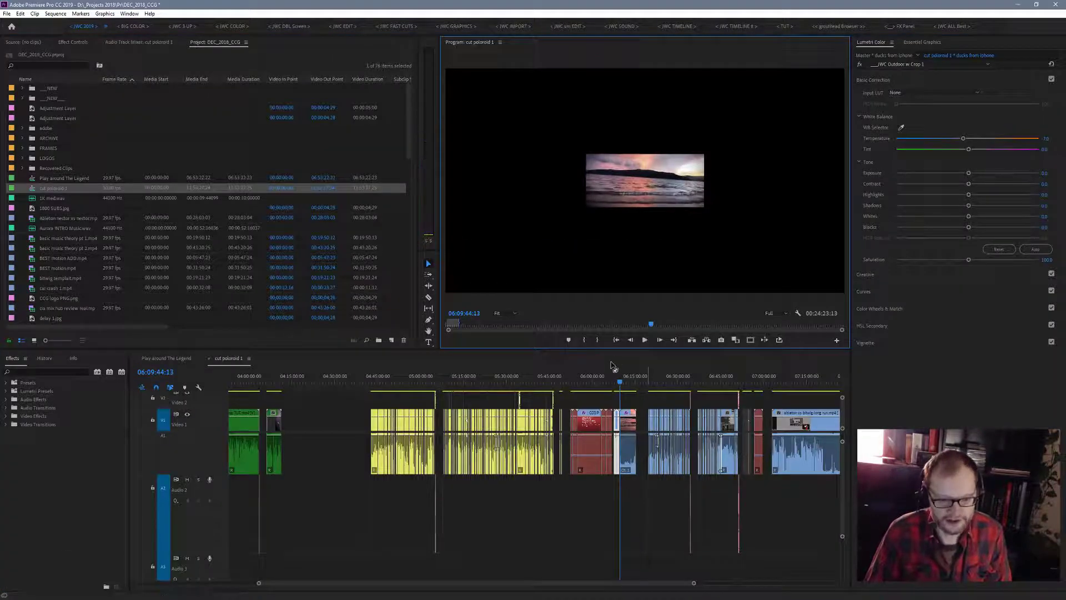
- Select the ducks clip at 06:08:46 and the sky clip after it and set their label colour to Tan
mouse_move(621, 383)
mouse_down()
mouse_move(632, 385)
mouse_move(617, 383)
mouse_up()
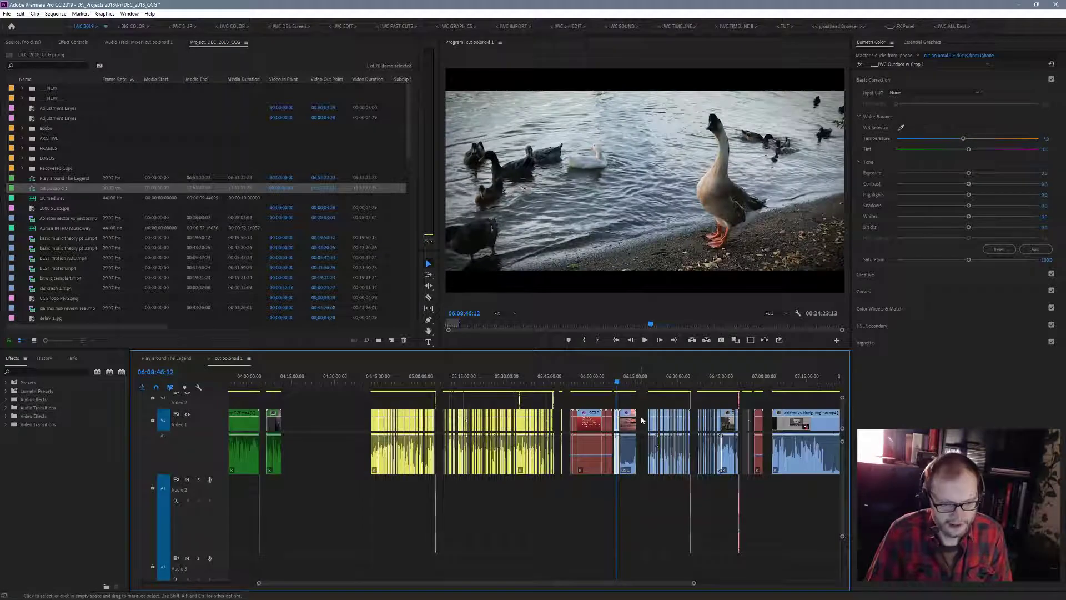
drag(614, 463, 615, 463)
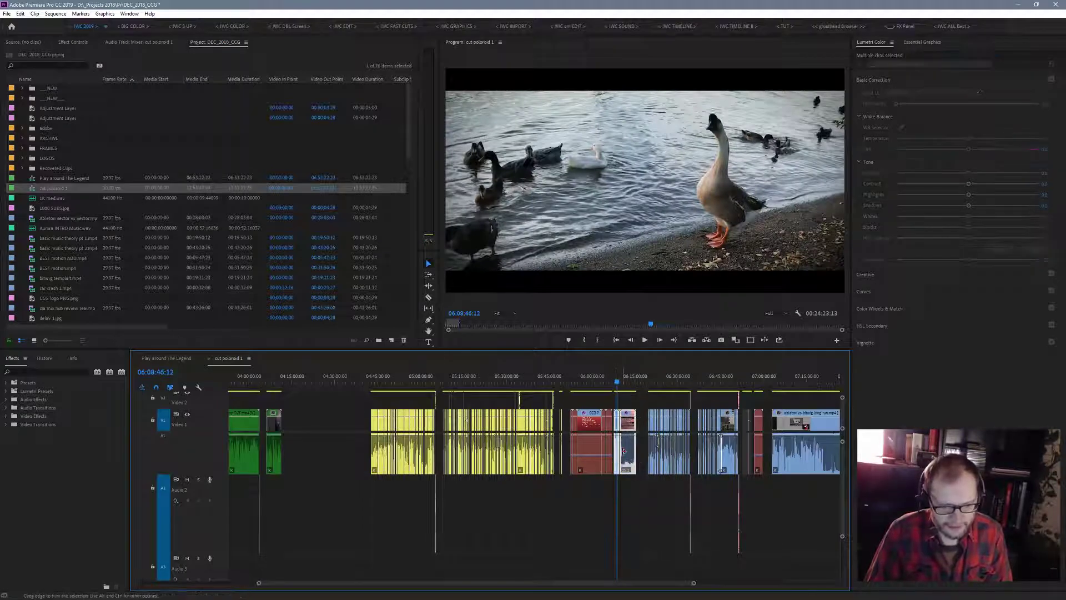
right_click(629, 452)
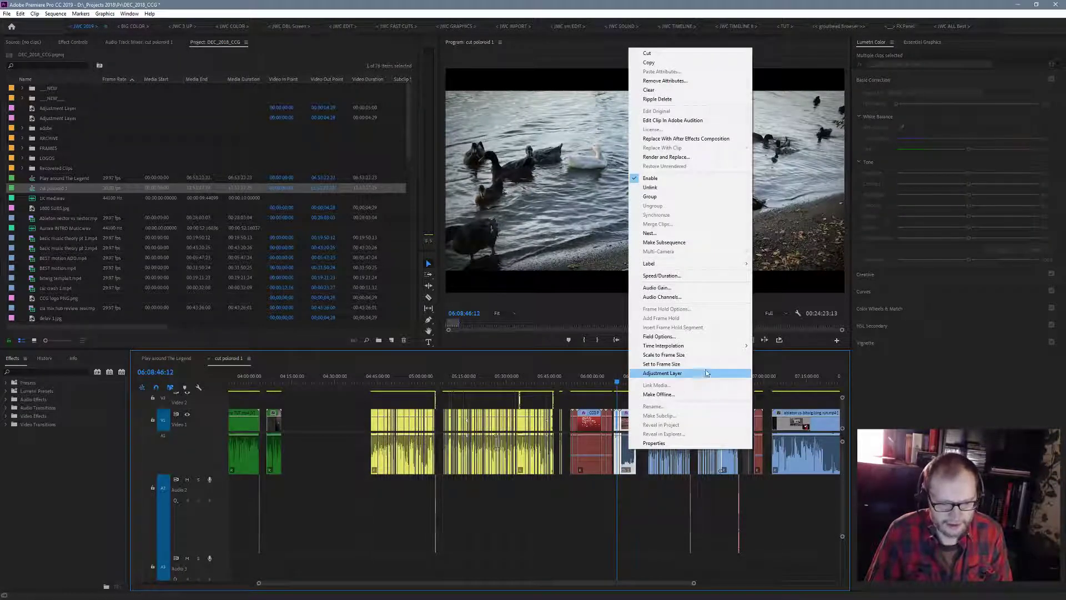
mouse_move(737, 262)
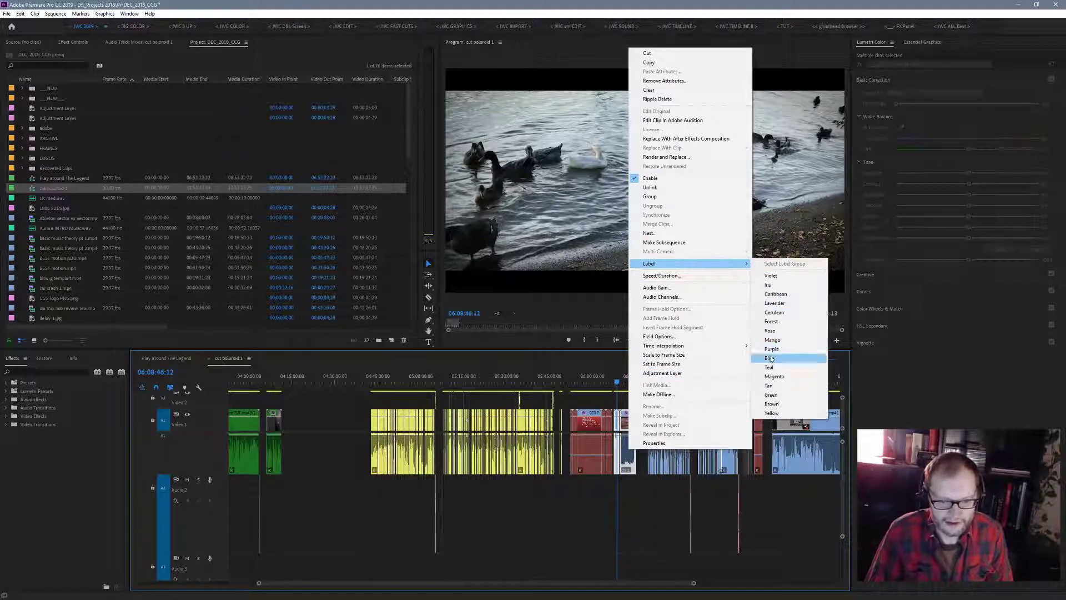
click(771, 385)
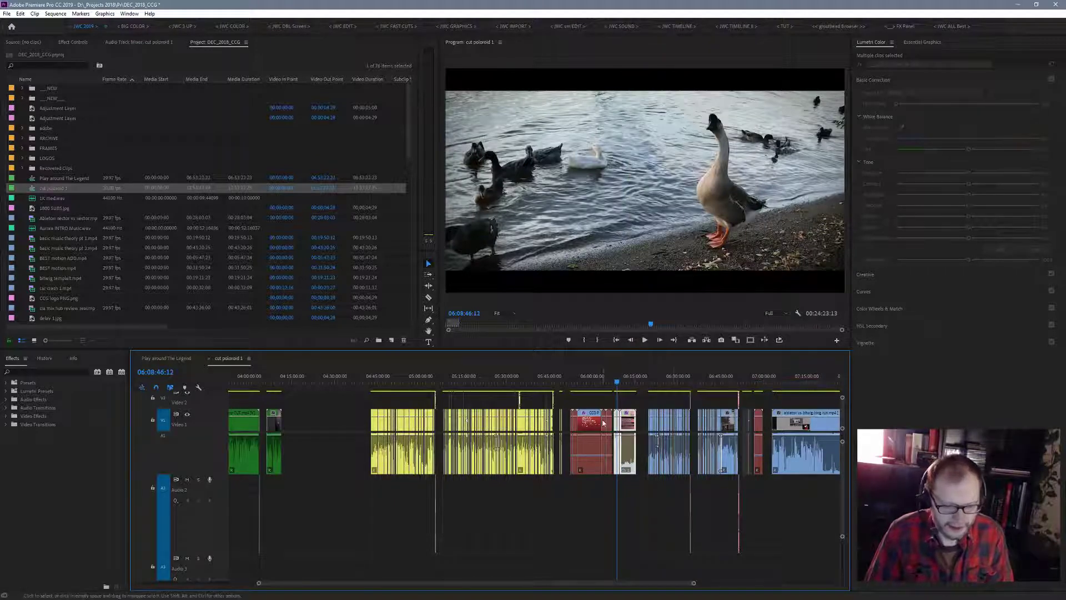
- Change the label colour of the selected ducks and sky clips to Brown
drag(694, 585, 649, 583)
right_click(565, 451)
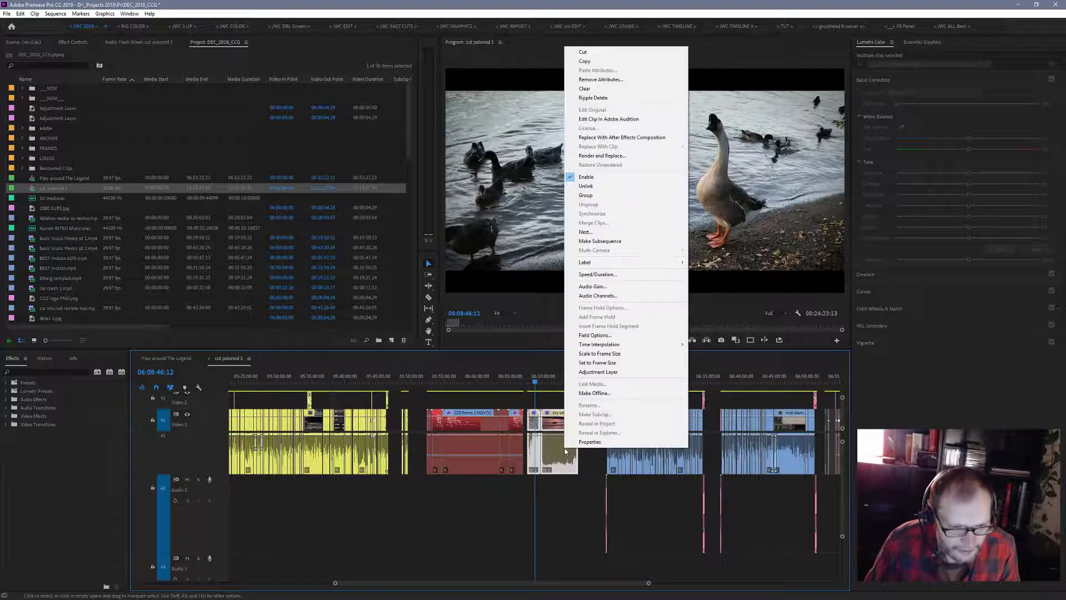
mouse_move(667, 262)
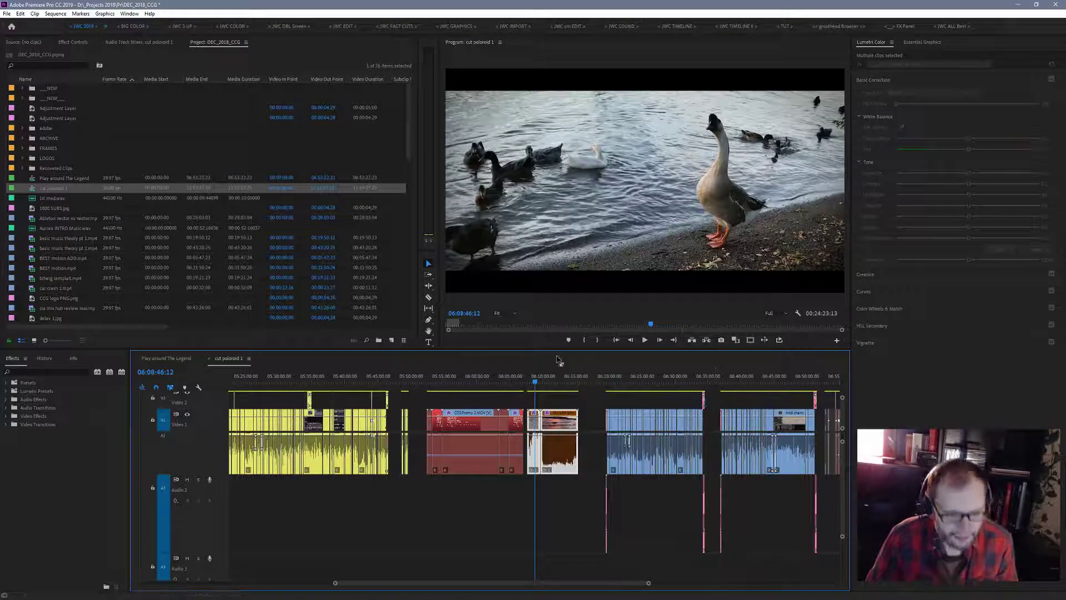
- Move the playhead to 06:18:59, just before the next blue section, and reselect the ducks and sky clips
drag(535, 381, 603, 428)
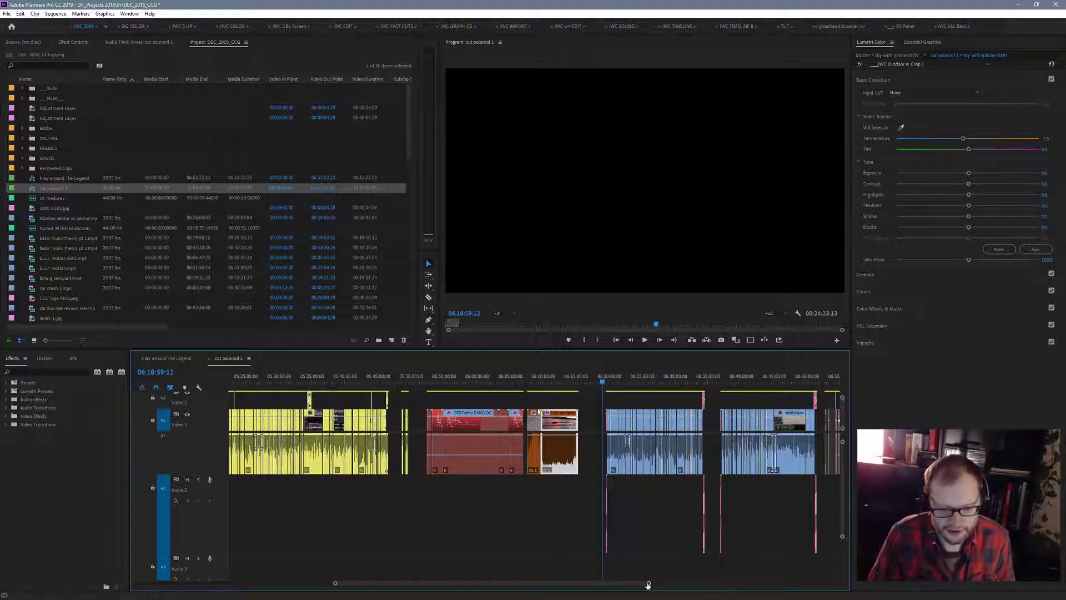
drag(648, 584, 619, 581)
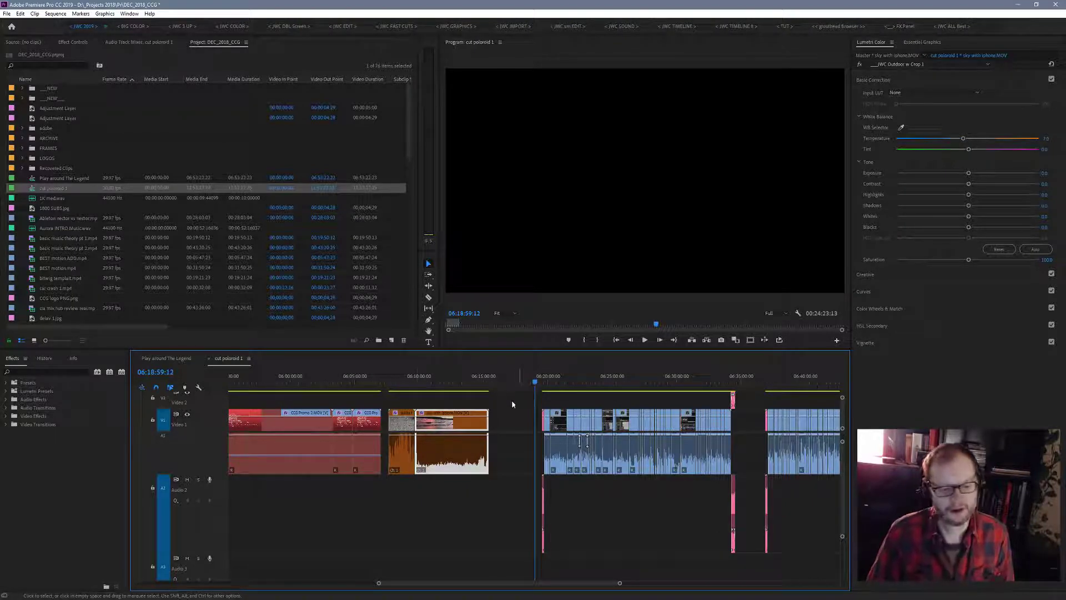
drag(409, 395, 453, 427)
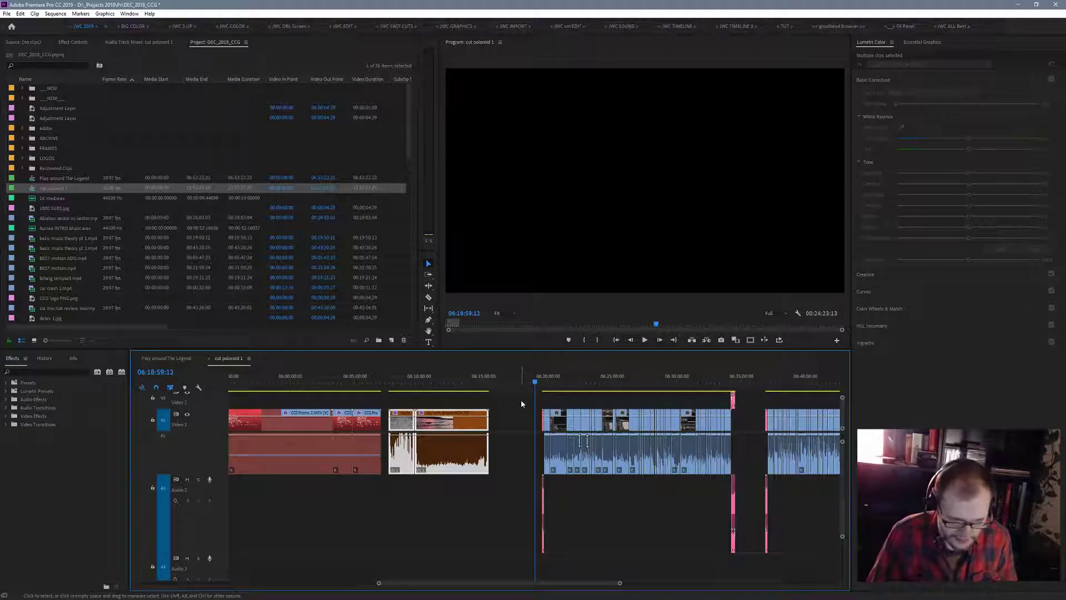
drag(521, 398, 716, 547)
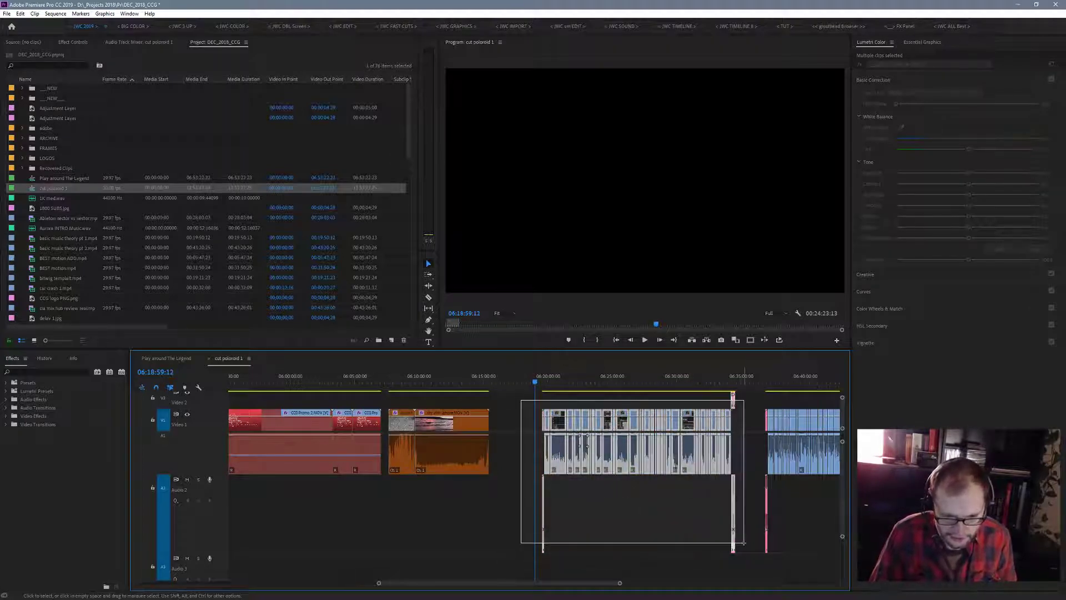
right_click(690, 460)
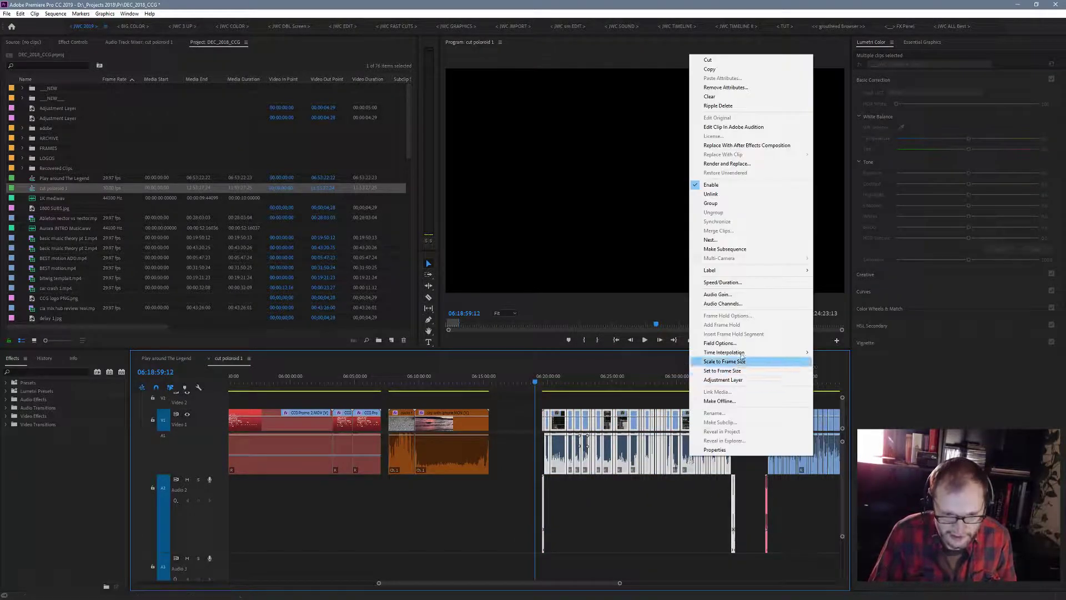
mouse_move(758, 275)
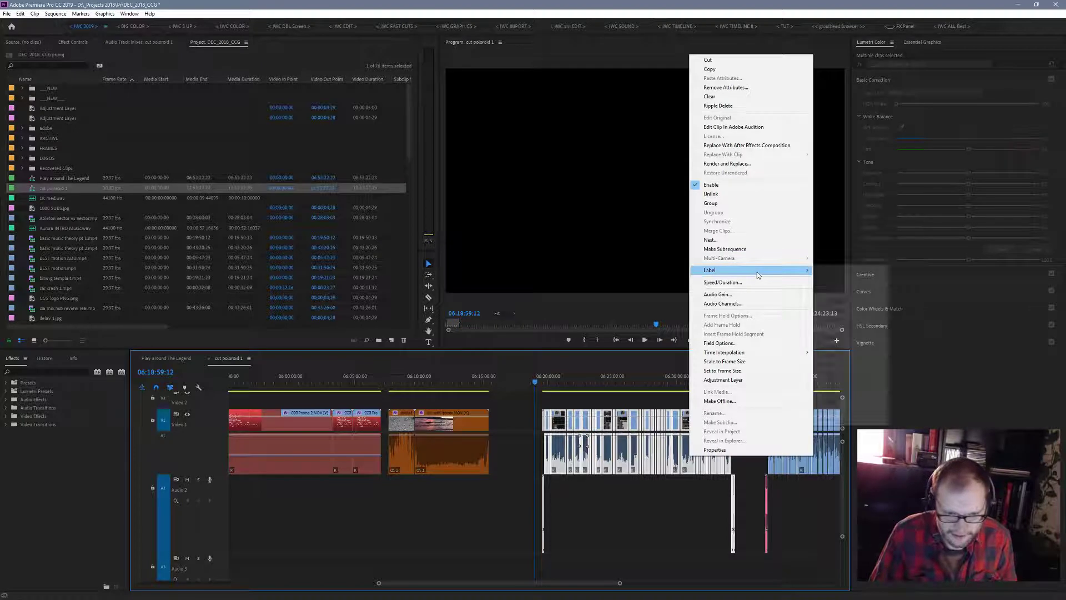
click(649, 556)
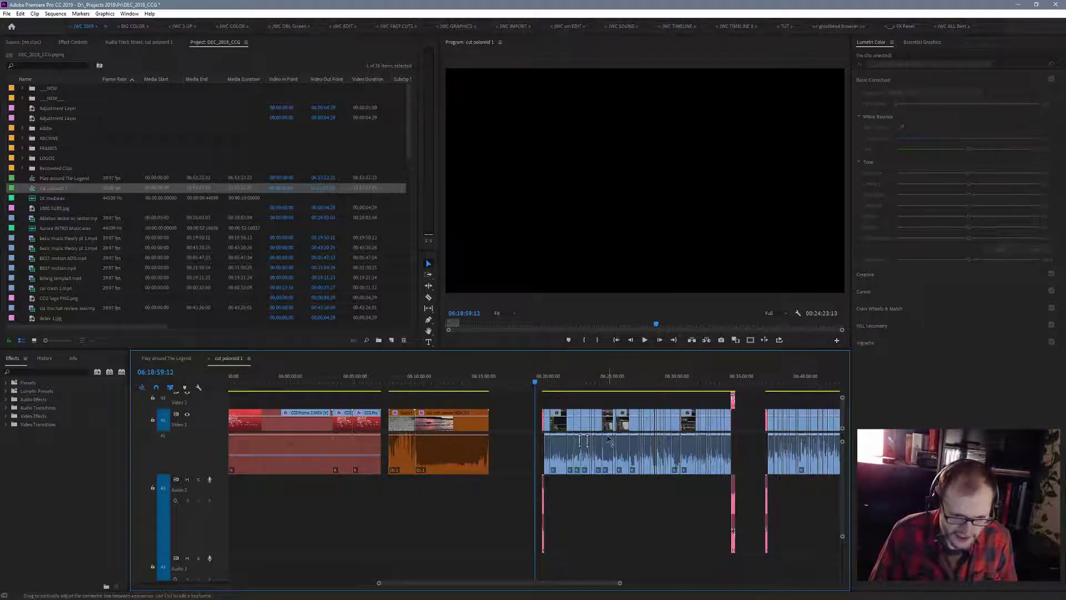
- Check the blue section at 06:22:50, select all its clips including the pink end pieces, and set their label colour to Yellow
drag(535, 383, 739, 552)
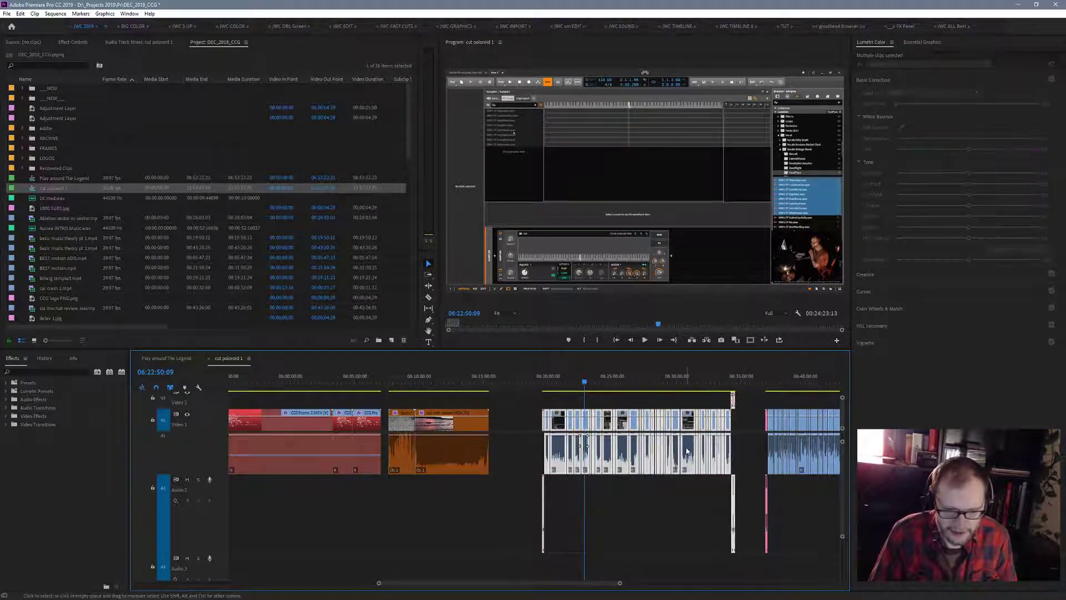
right_click(687, 451)
mouse_move(780, 263)
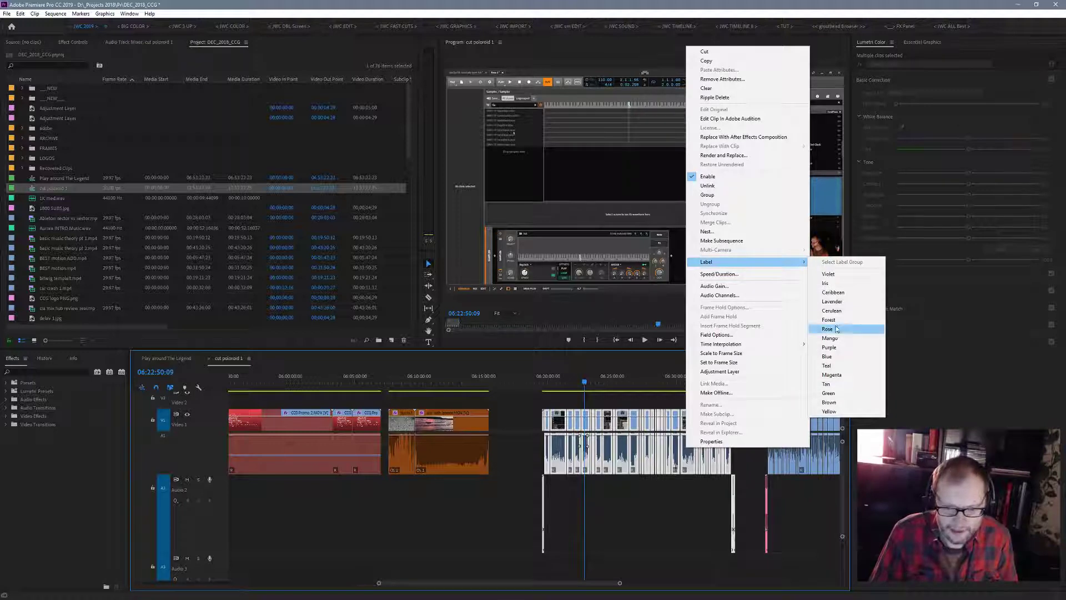
click(830, 412)
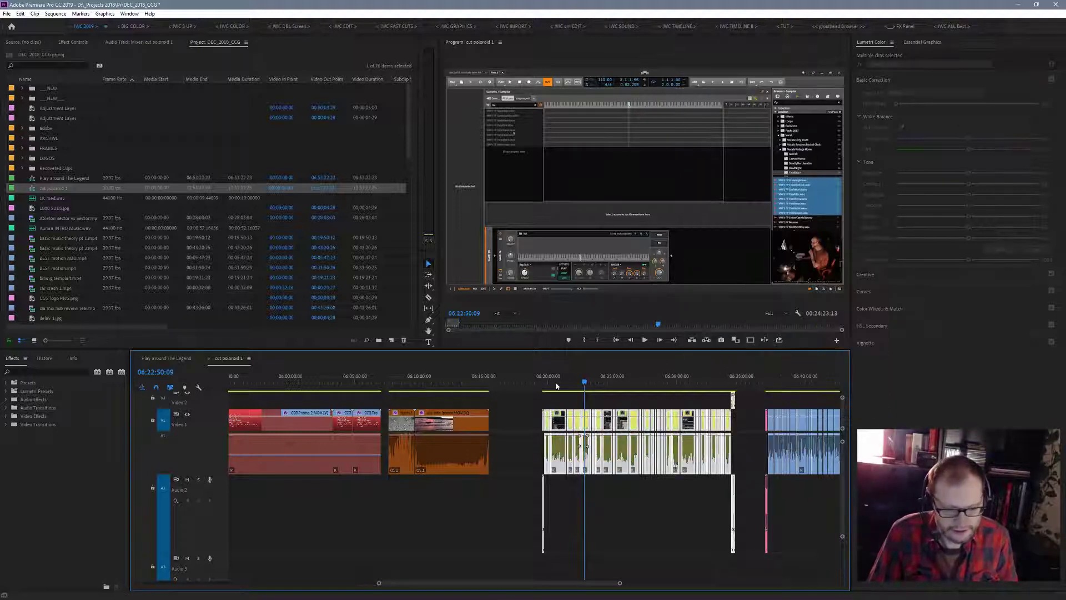
- Check the next blue section at 06:38:02, select all its clips including the end pieces, and set their label colour to Yellow
drag(584, 383, 770, 379)
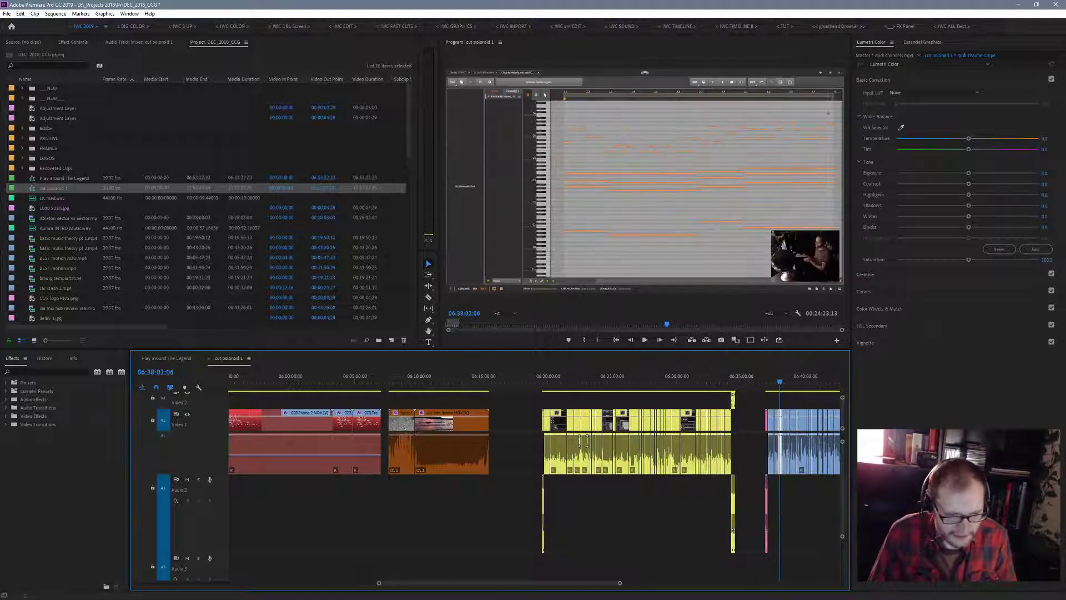
drag(621, 584, 663, 582)
drag(520, 396, 631, 532)
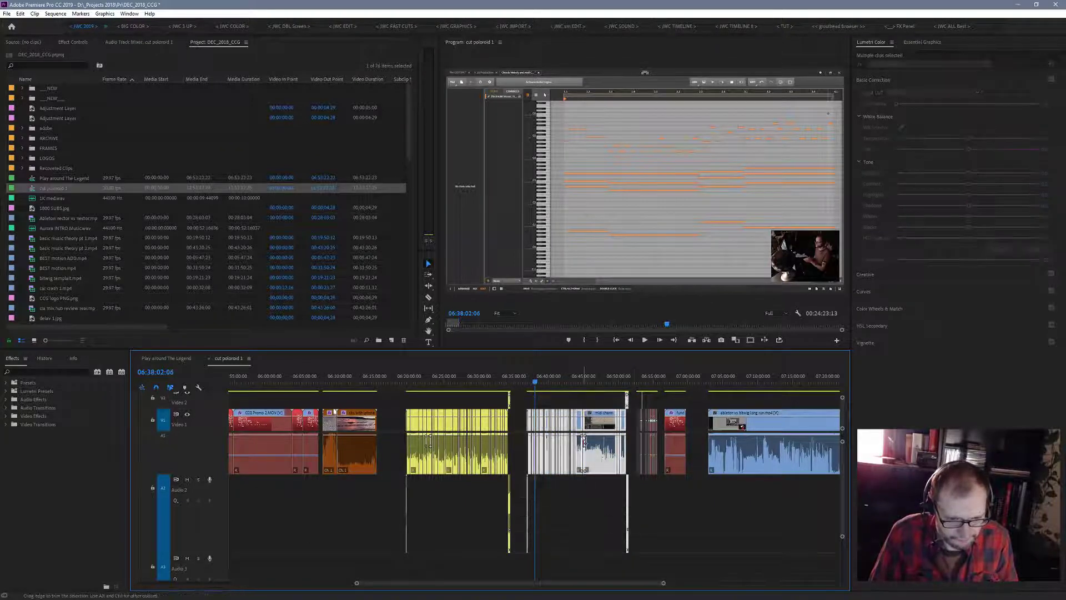
right_click(603, 464)
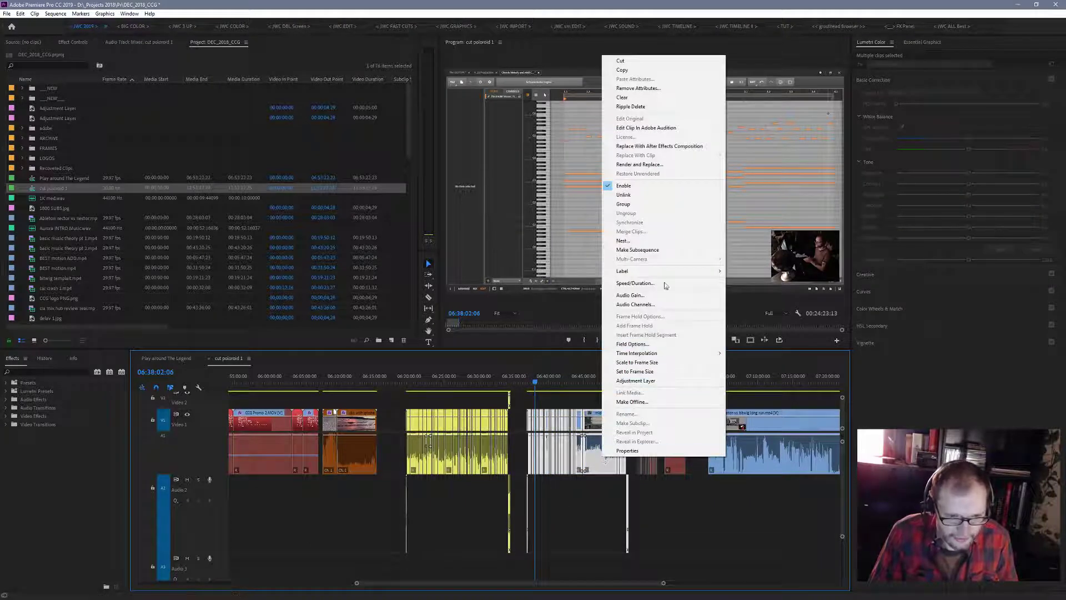
mouse_move(683, 272)
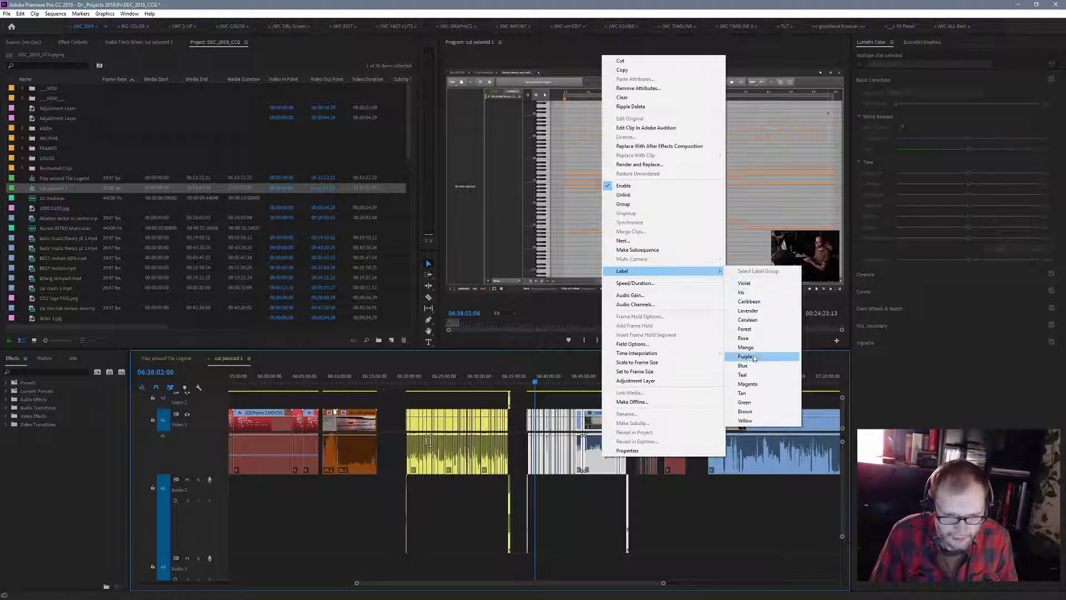
click(744, 420)
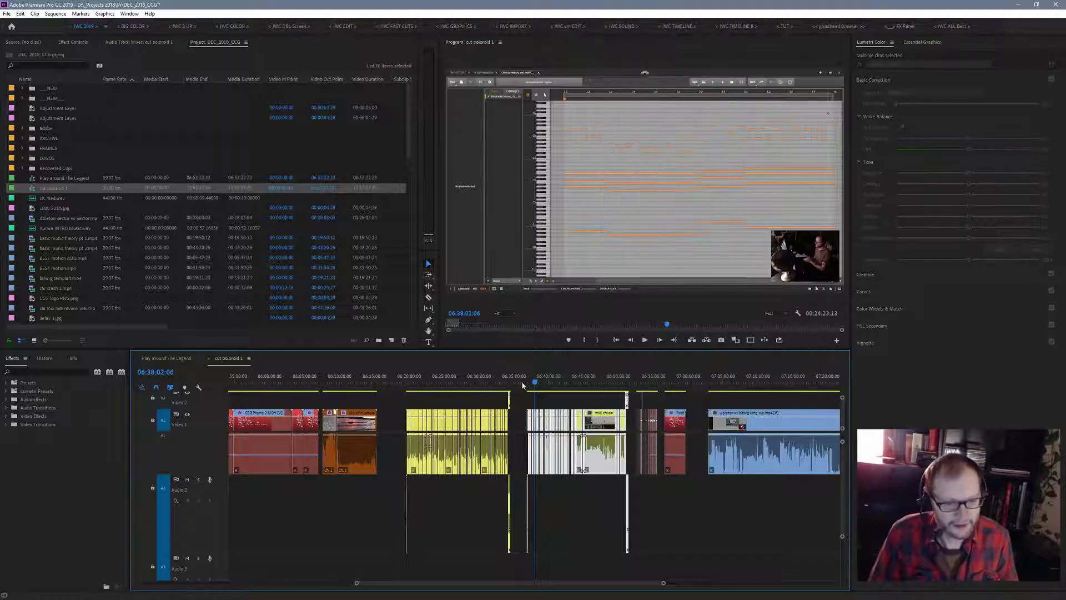
- Check the red clip at 06:58:13, select the CCG Promo clip in the earlier red section for comparison, and look through the project's media list
drag(536, 380, 675, 390)
key(space)
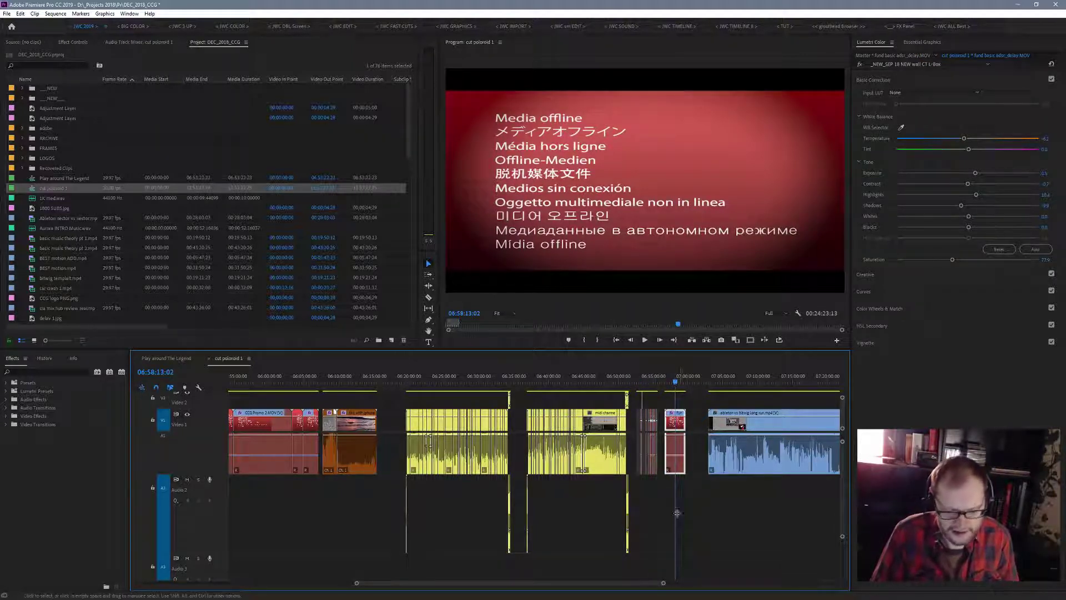
drag(665, 584, 714, 589)
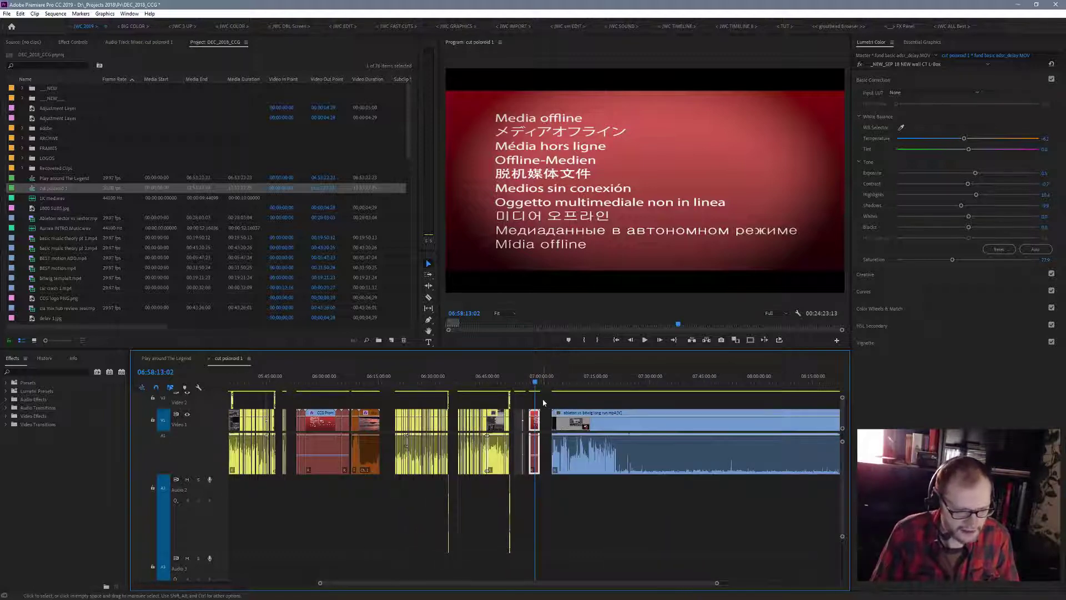
drag(293, 402, 344, 481)
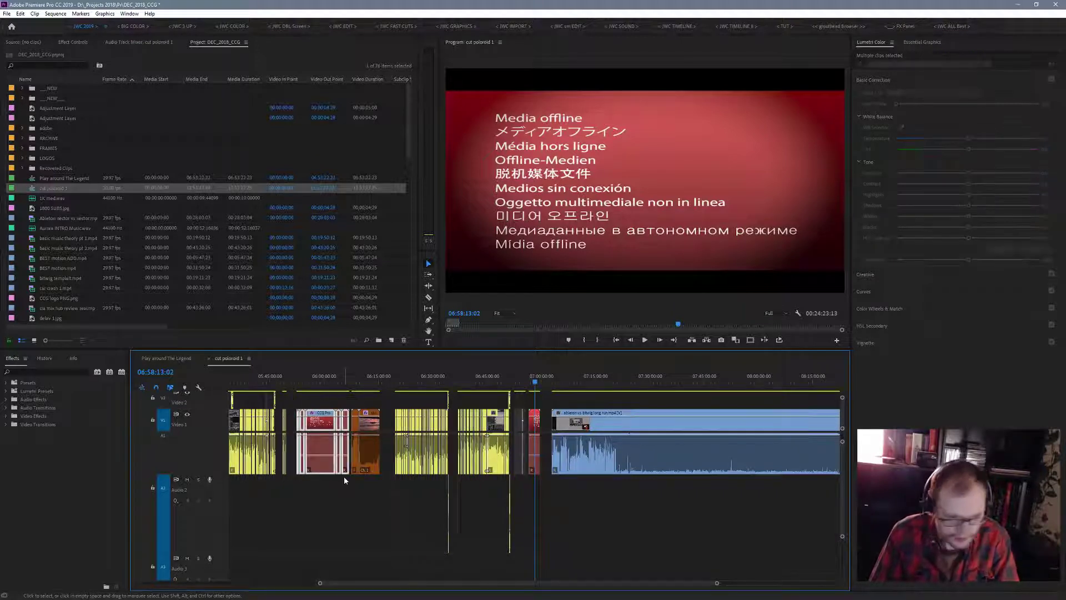
click(343, 501)
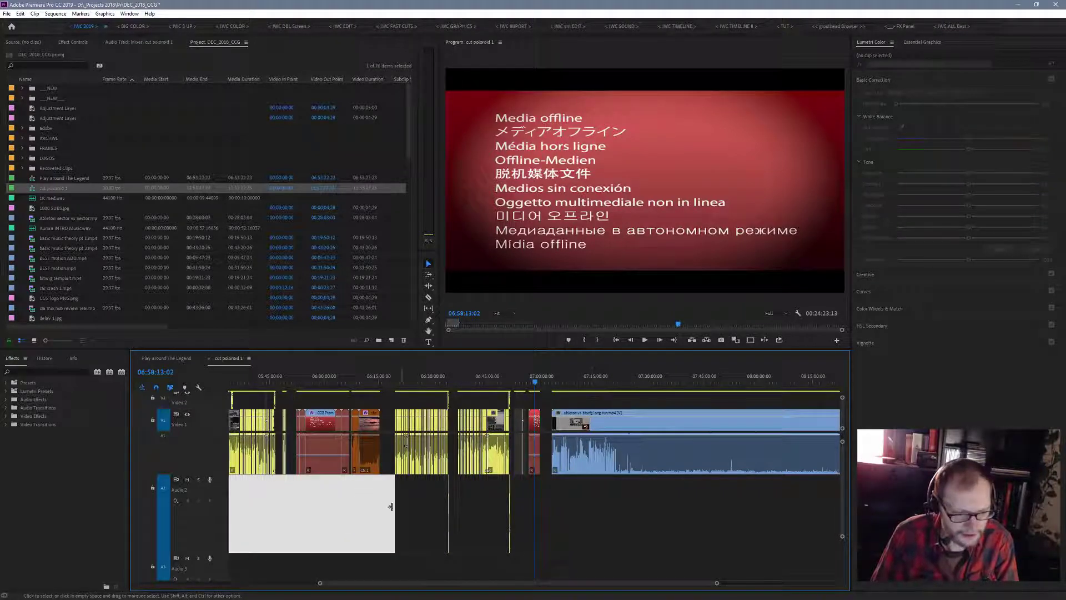
click(419, 511)
click(331, 415)
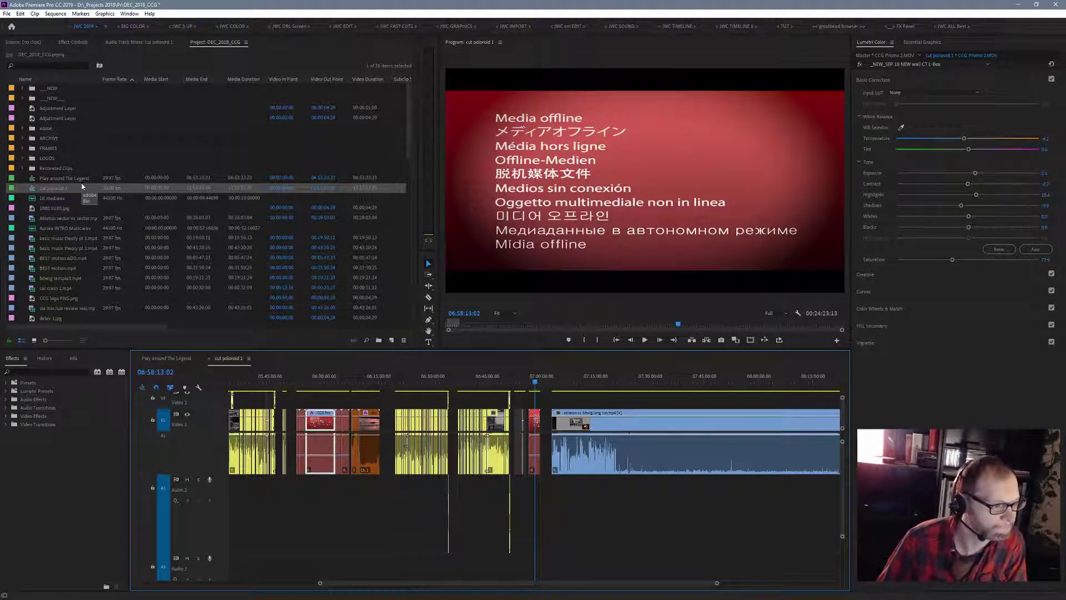
scroll(55, 295, down, 5)
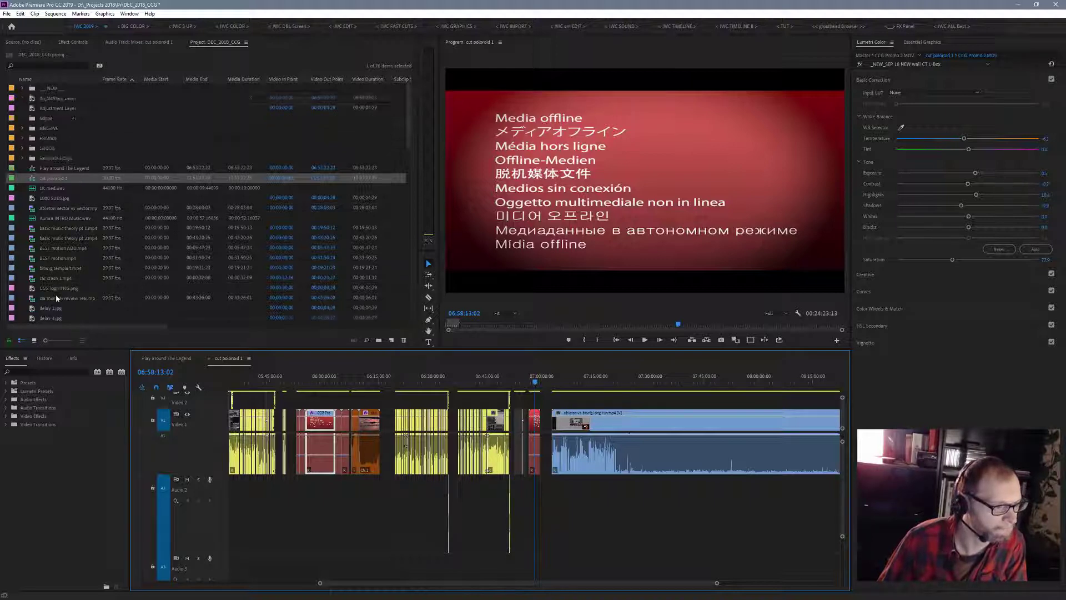
scroll(56, 294, up, 5)
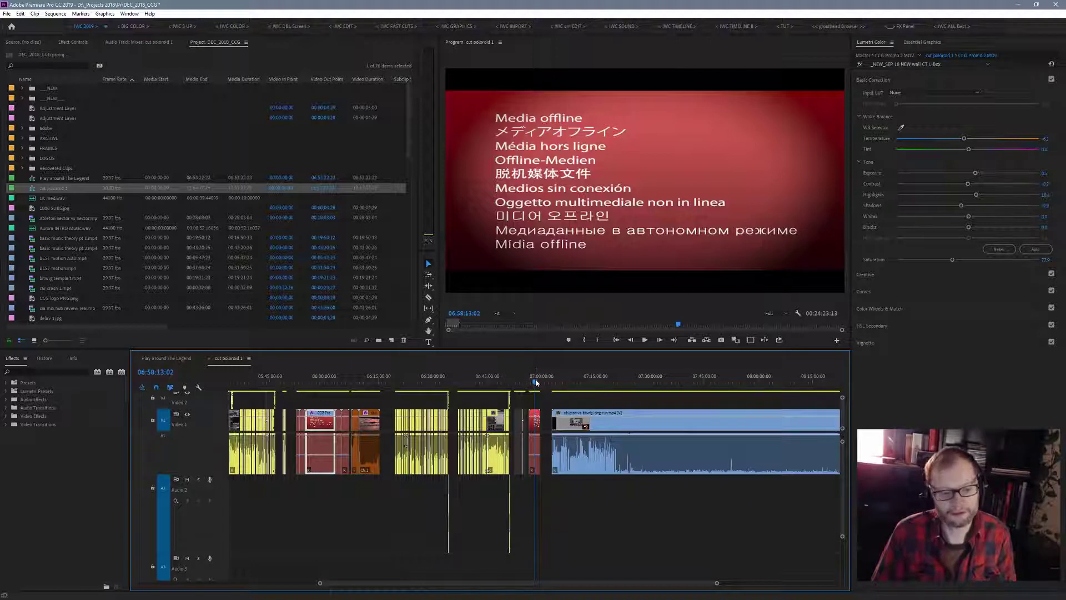
- Play back the opening of the long Ableton vs Bitwig clip from 07:05:34 and from slightly further in, with its full length in view
drag(537, 382, 559, 386)
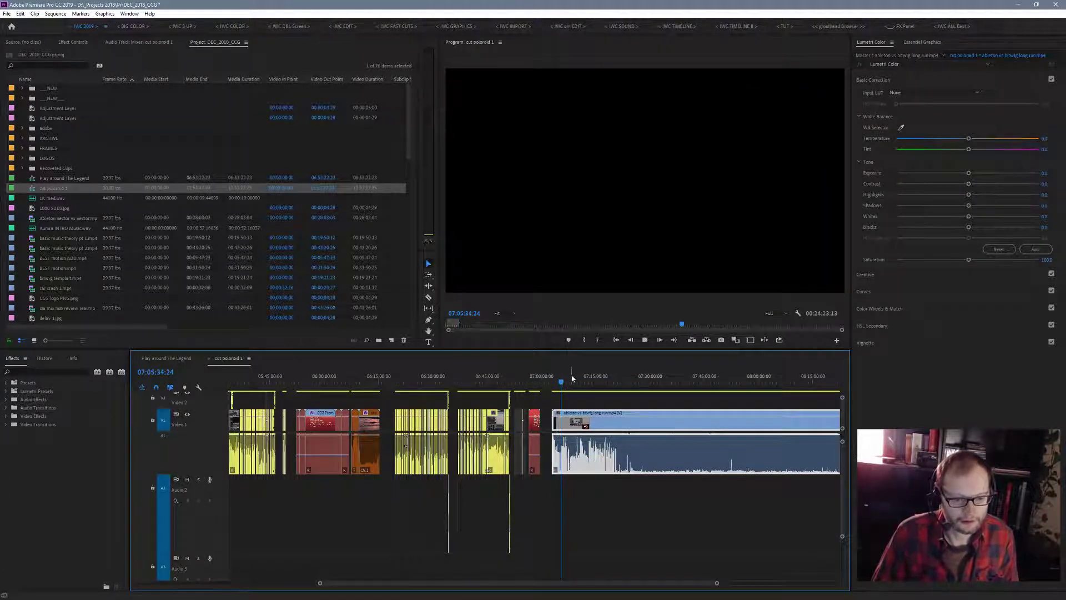
key(space)
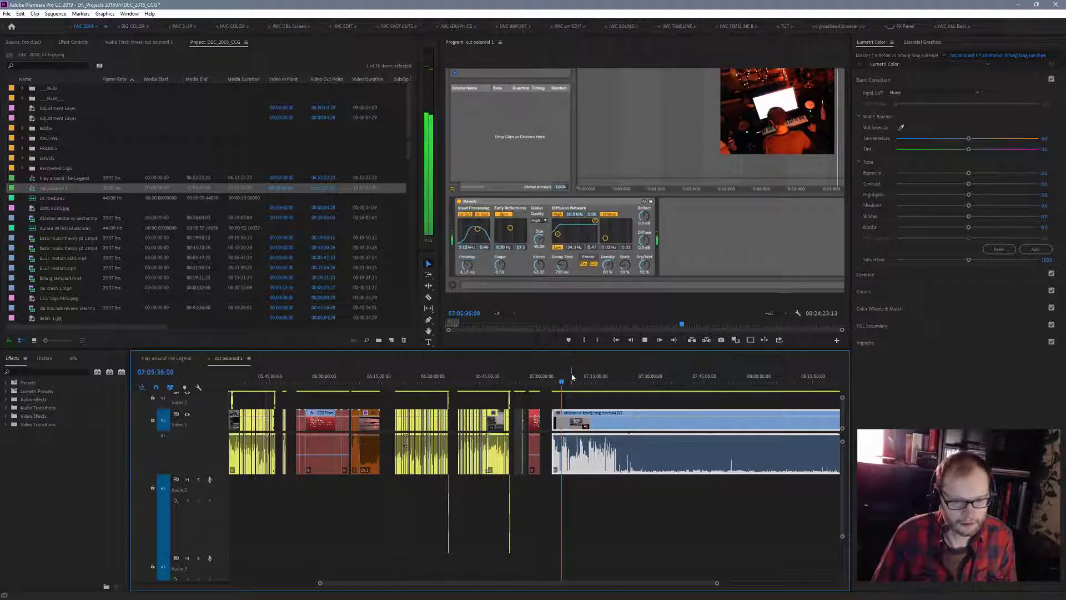
key(space)
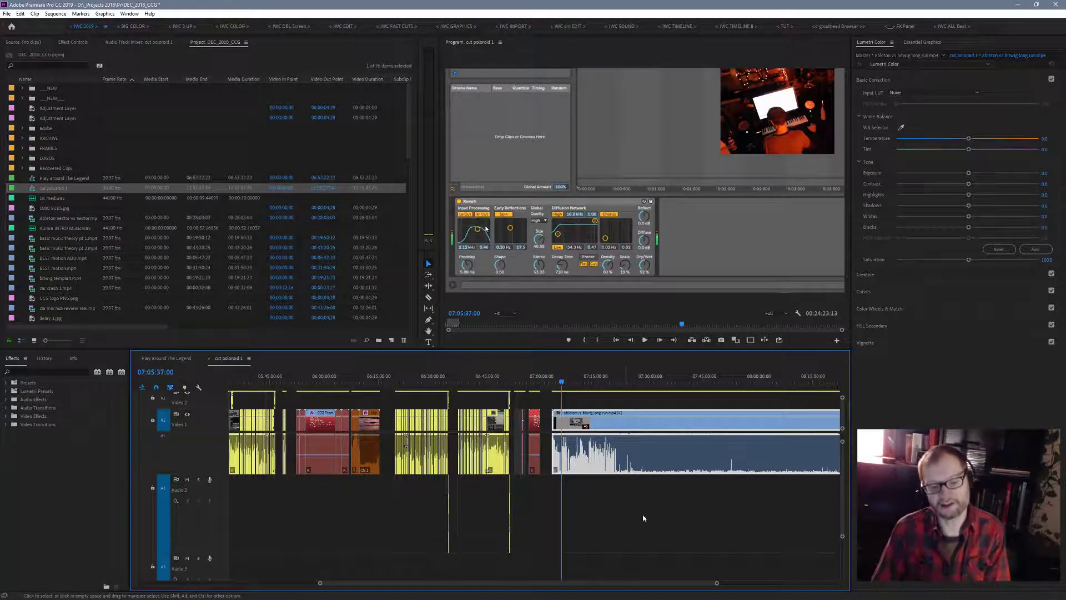
drag(716, 585, 804, 595)
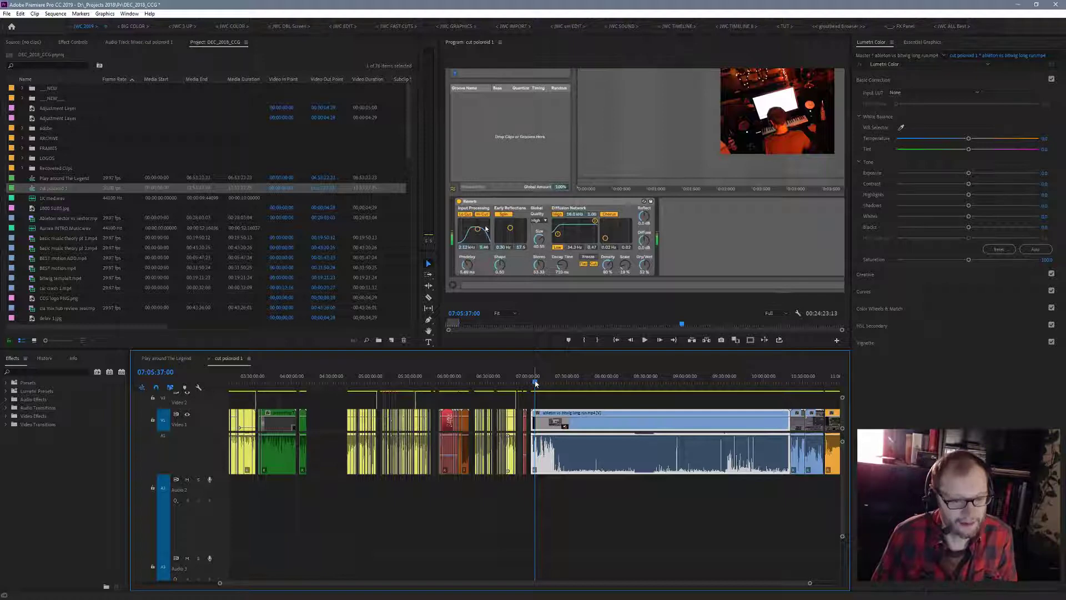
click(644, 340)
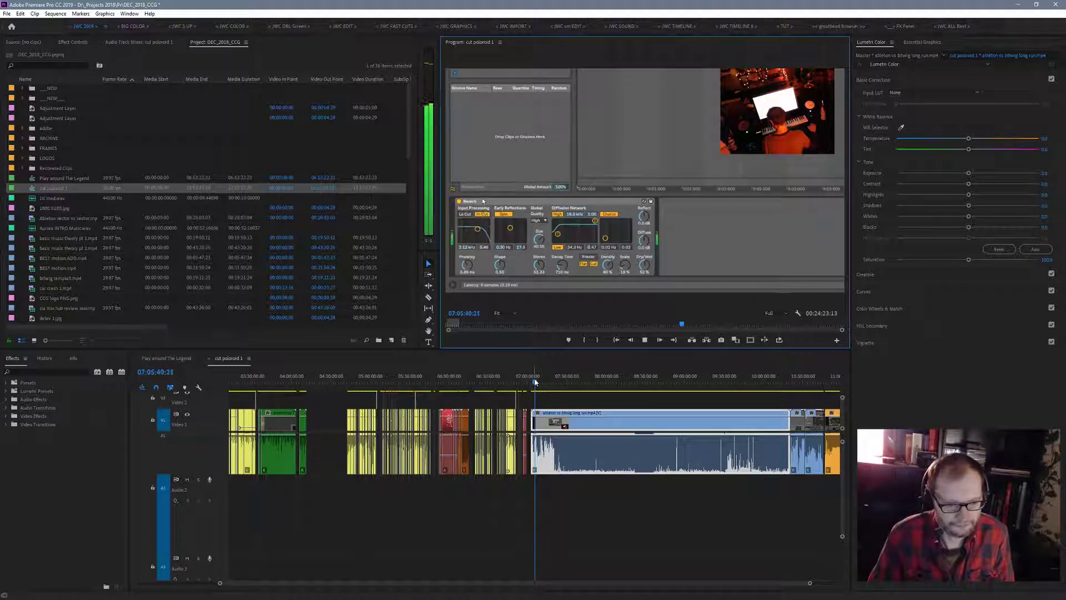
drag(534, 381, 537, 380)
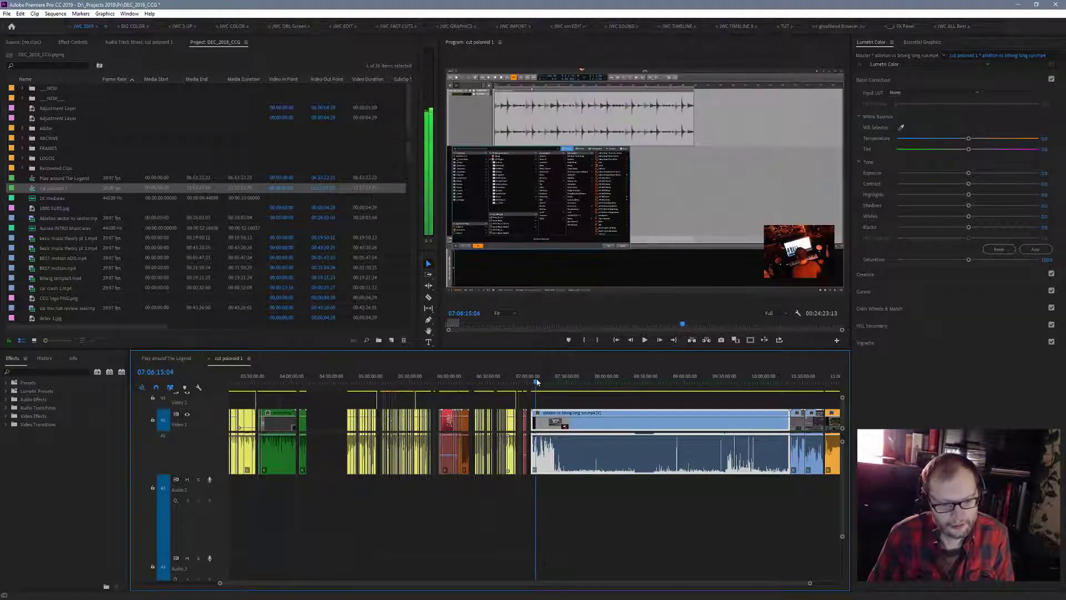
key(space)
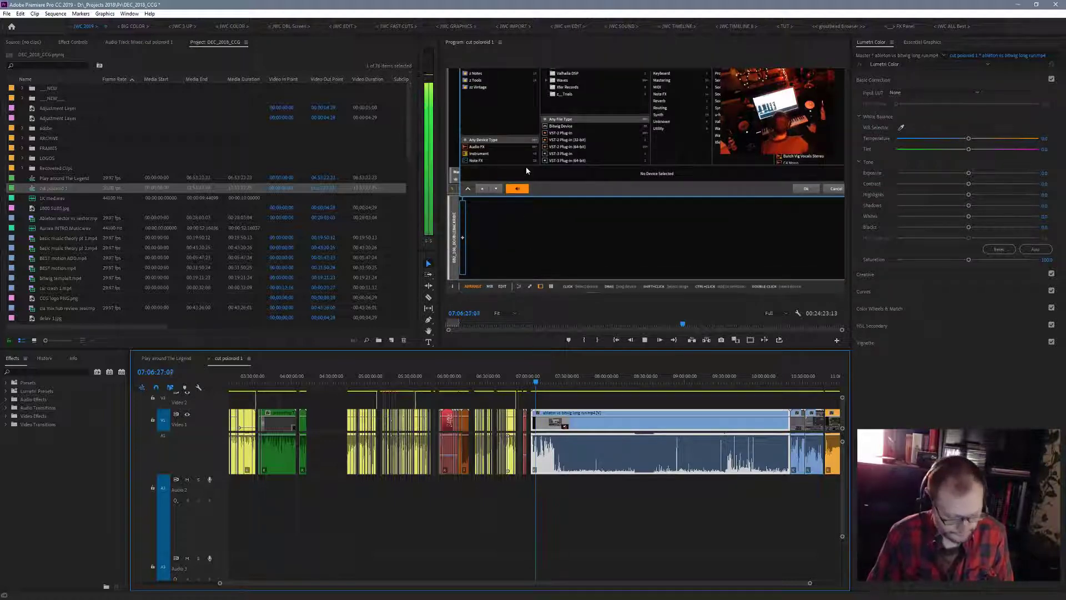
- Watch the Ableton vs Bitwig footage around 07:07:03 in the maximized program monitor, and restore the normal workspace layout
key(grave)
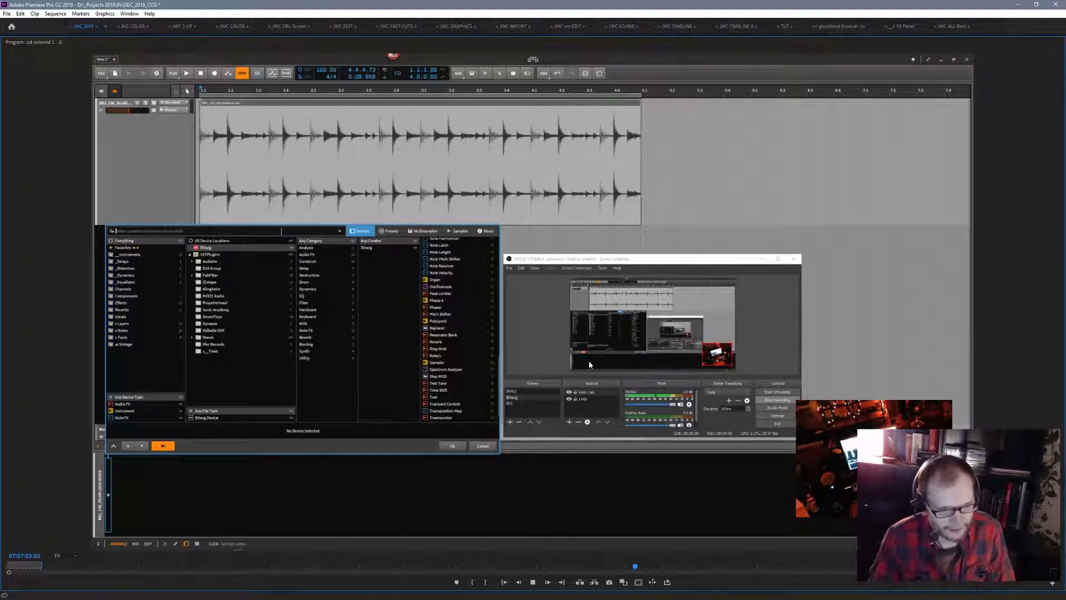
key(space)
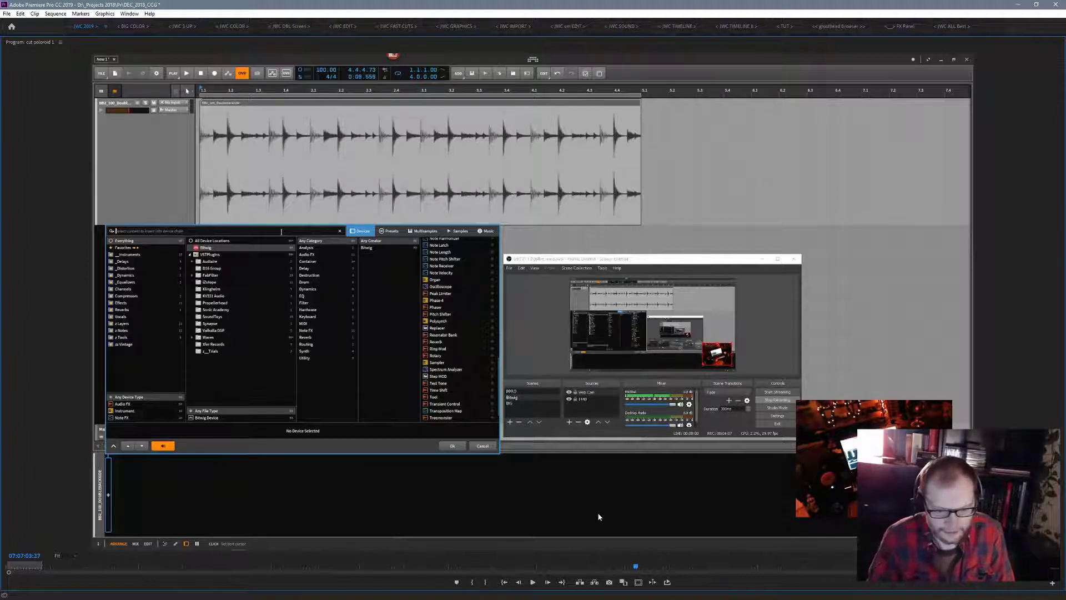
key(space)
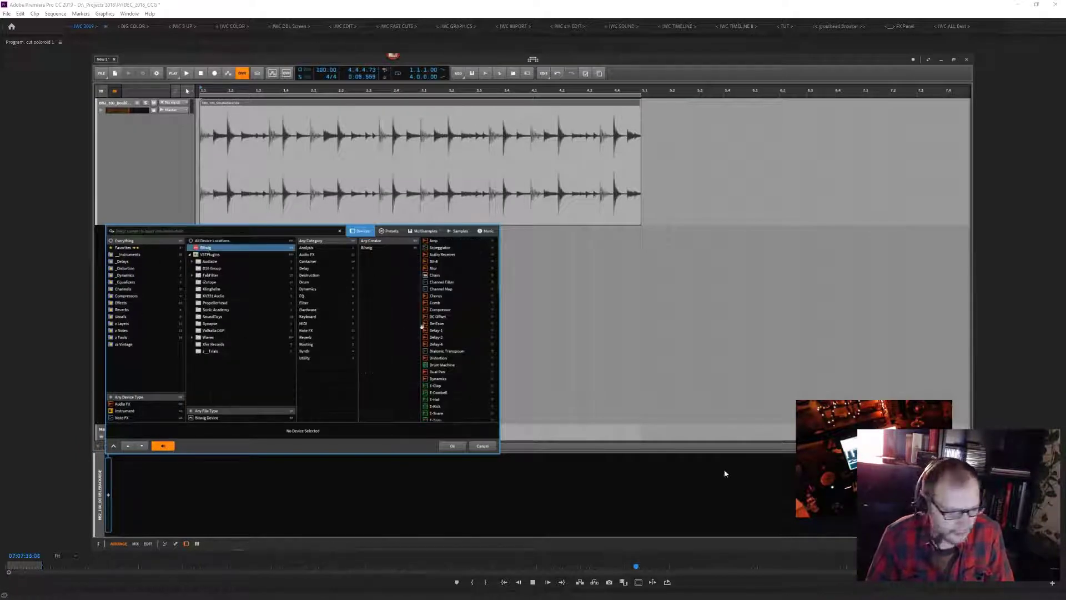
click(533, 581)
key(grave)
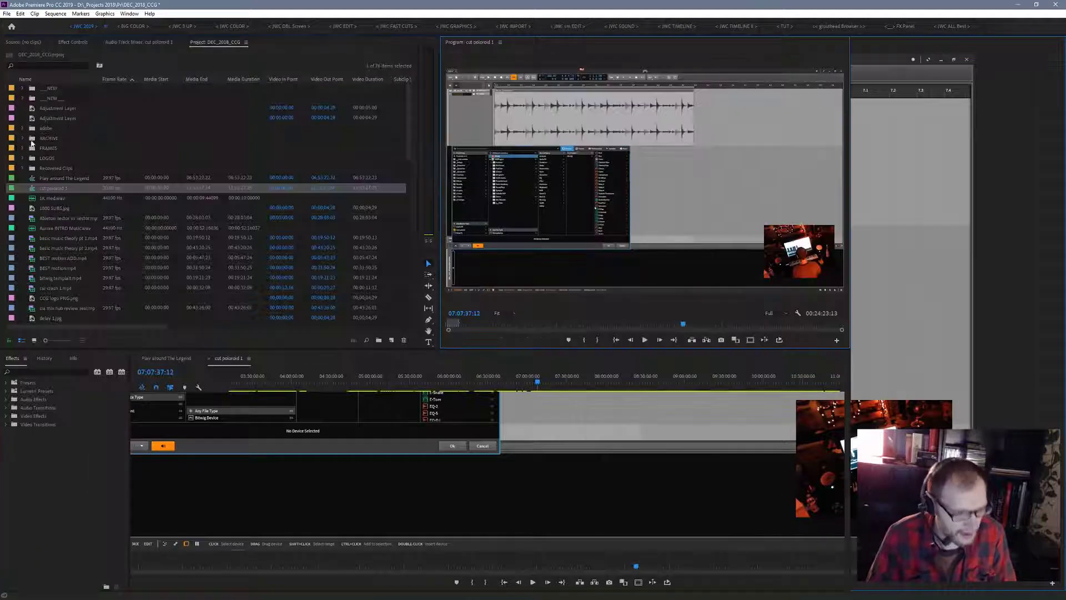
- Skim the long Ableton vs Bitwig clip, playing it at 07:08:33, near its start at 07:04:42, and at 08:11:25
drag(536, 383, 750, 405)
drag(653, 411, 537, 396)
key(space)
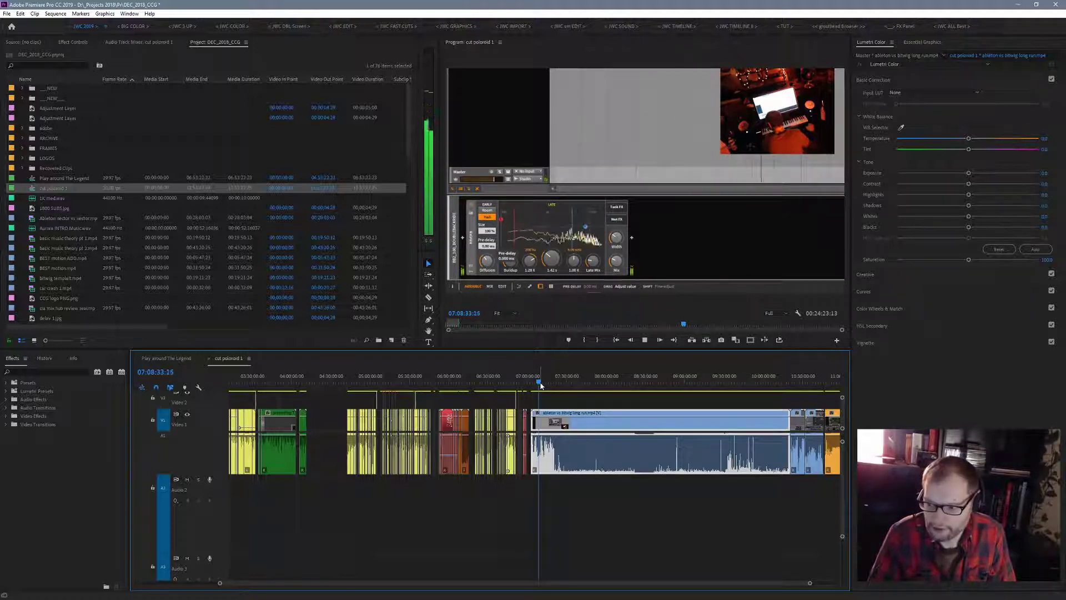
click(532, 384)
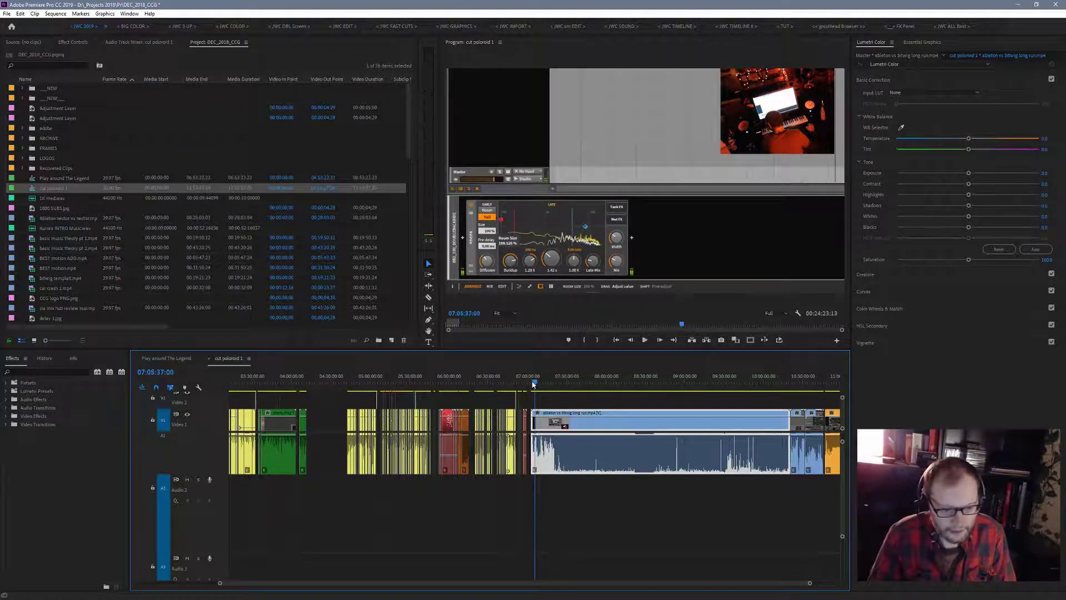
key(space)
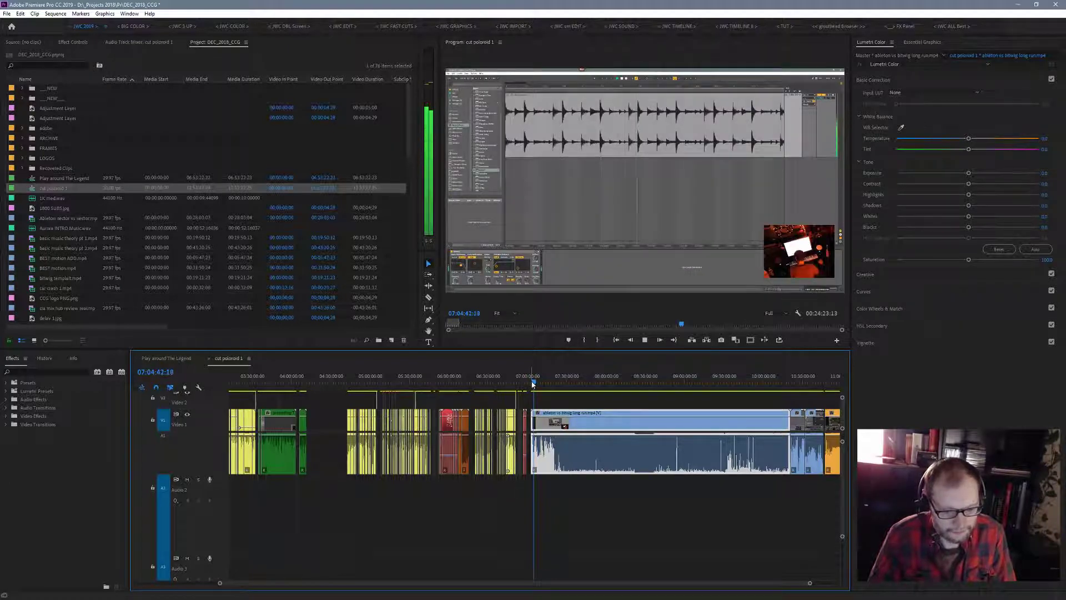
key(space)
drag(532, 383, 620, 386)
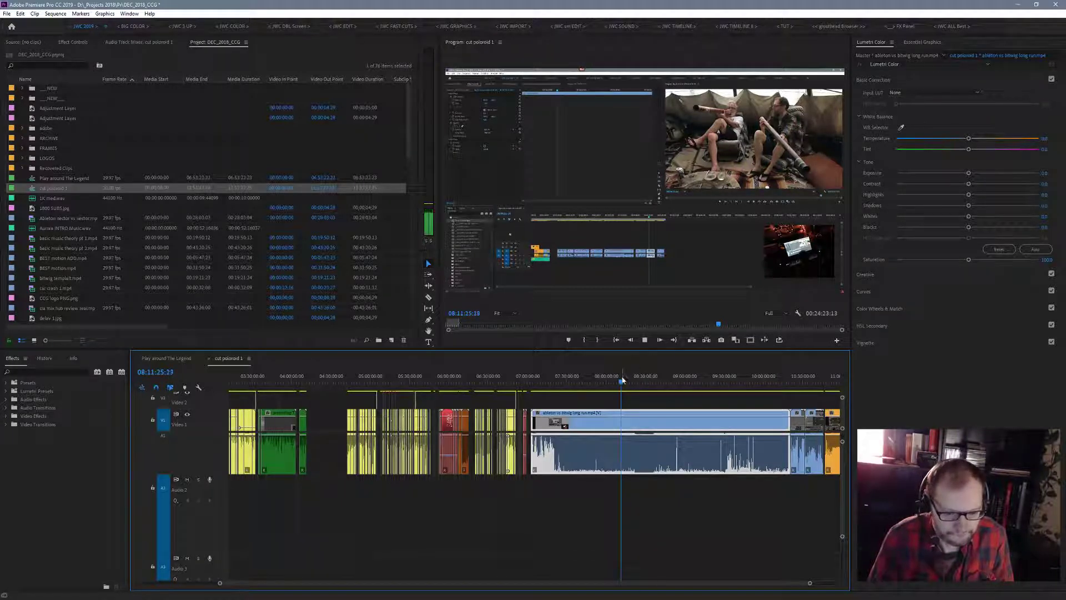
- Review the short blue clips following the long one by playing them at 10:26:16 and 10:34:20
drag(622, 383, 798, 392)
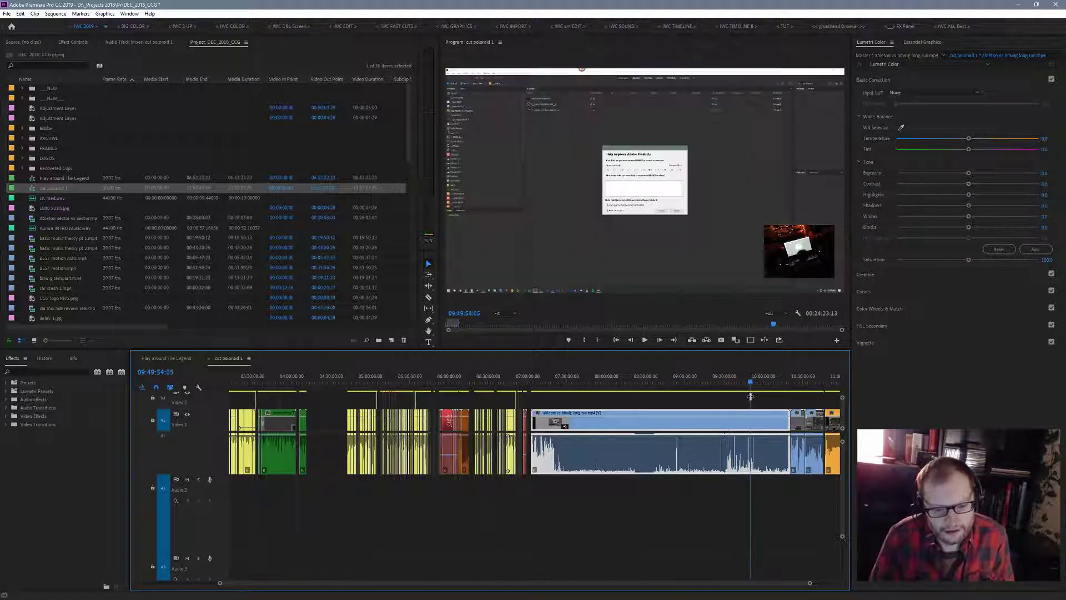
key(space)
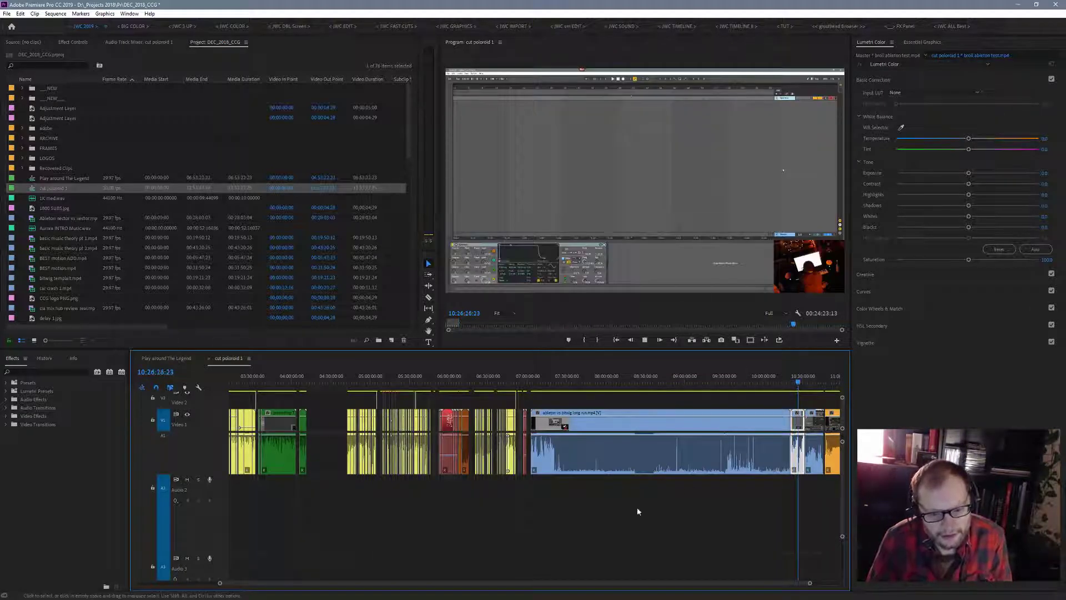
key(space)
scroll(267, 586, up, 3)
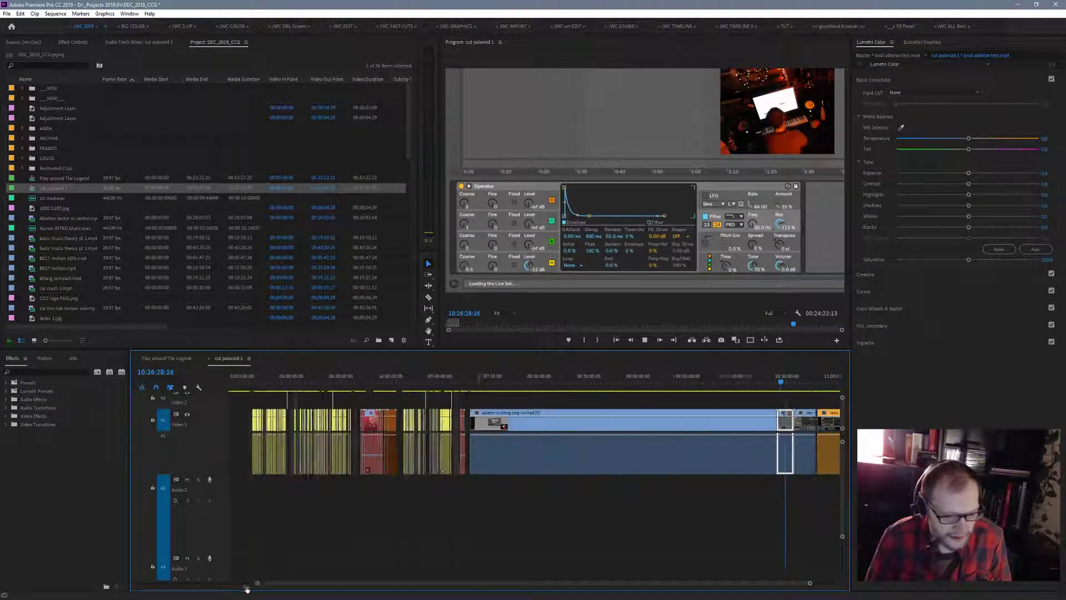
scroll(267, 586, down, 5)
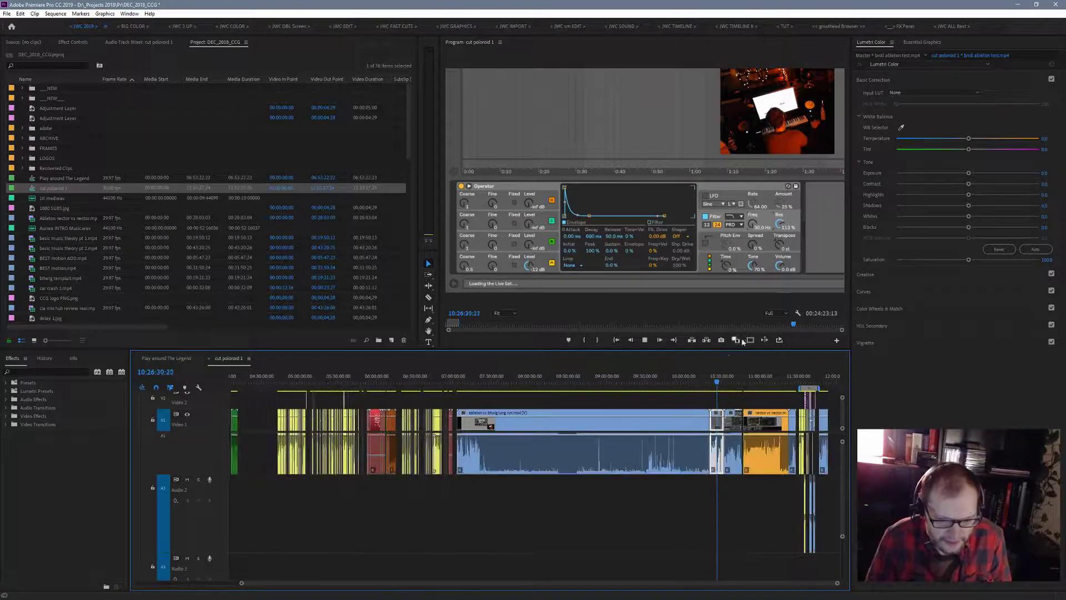
drag(718, 380, 728, 388)
key(space)
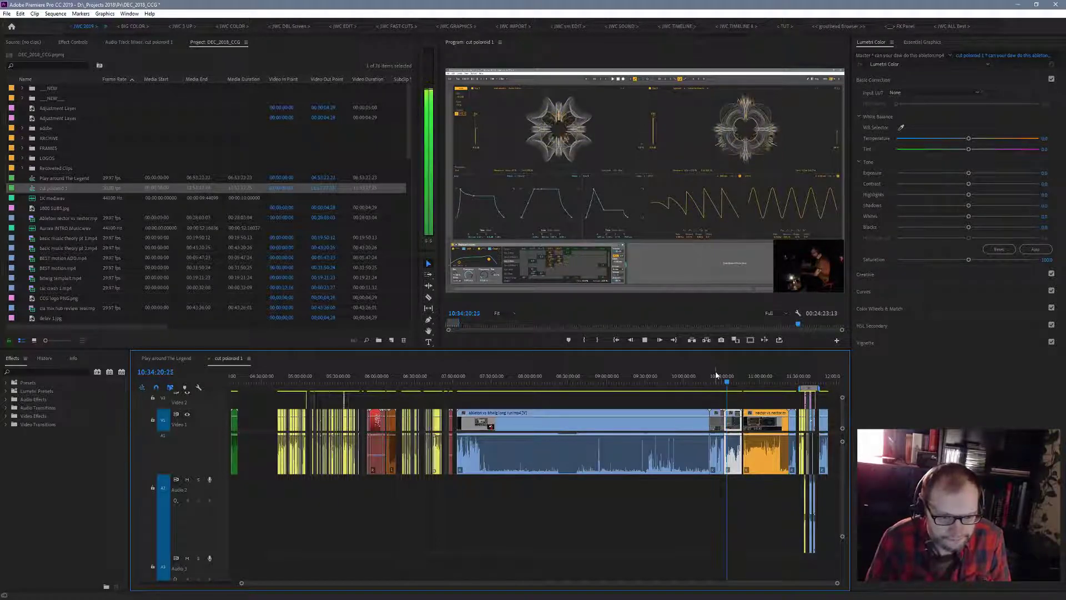
key(space)
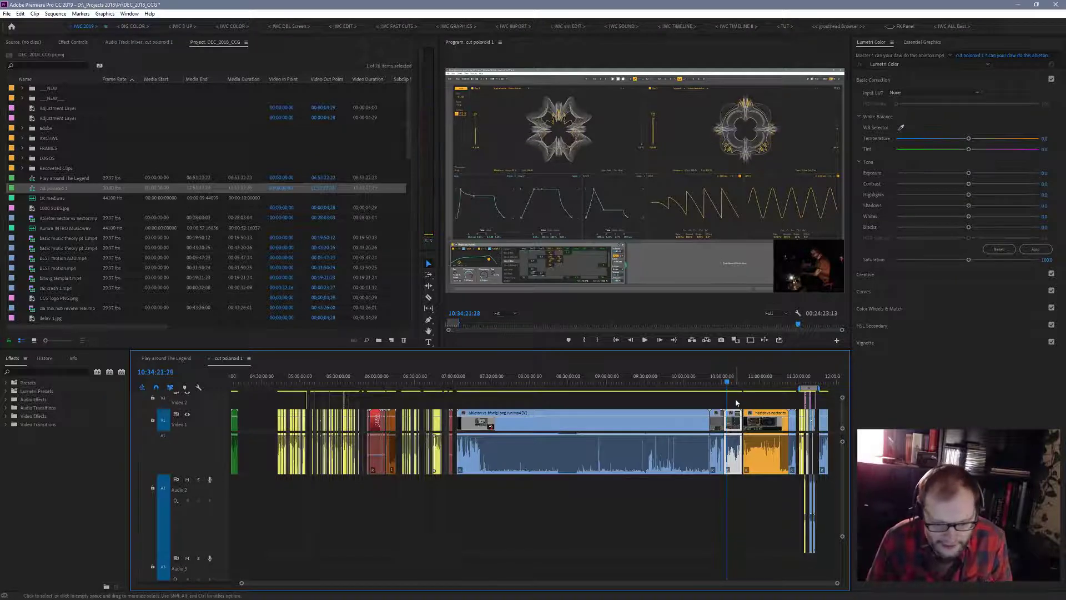
- Select the long Ableton vs Bitwig clip and the short blue clips after it, label them Green, and move the playhead to 10:44:16
drag(736, 402, 462, 494)
right_click(554, 424)
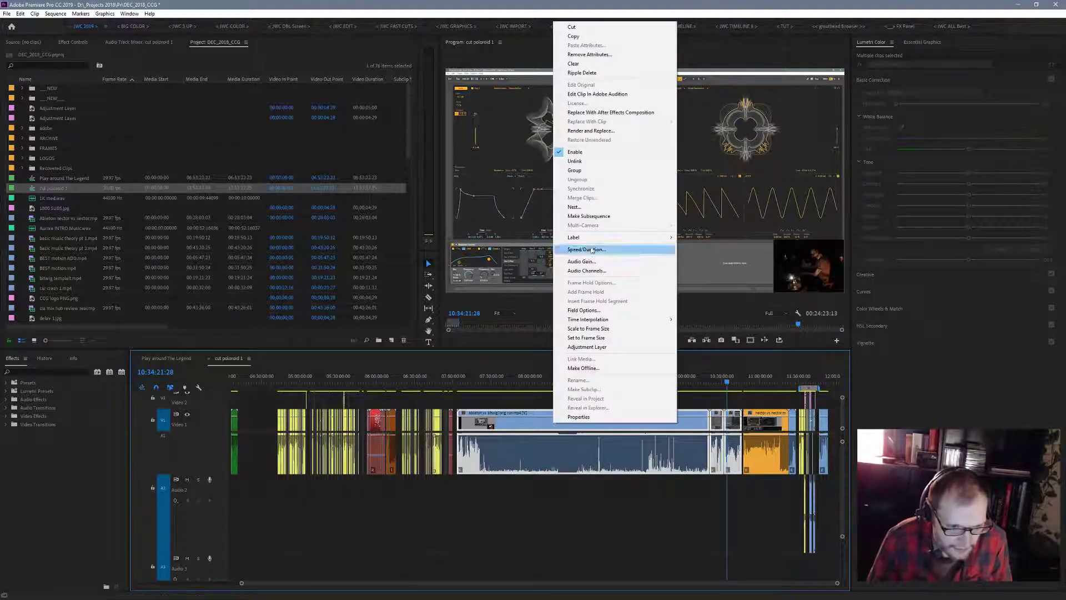
mouse_move(632, 236)
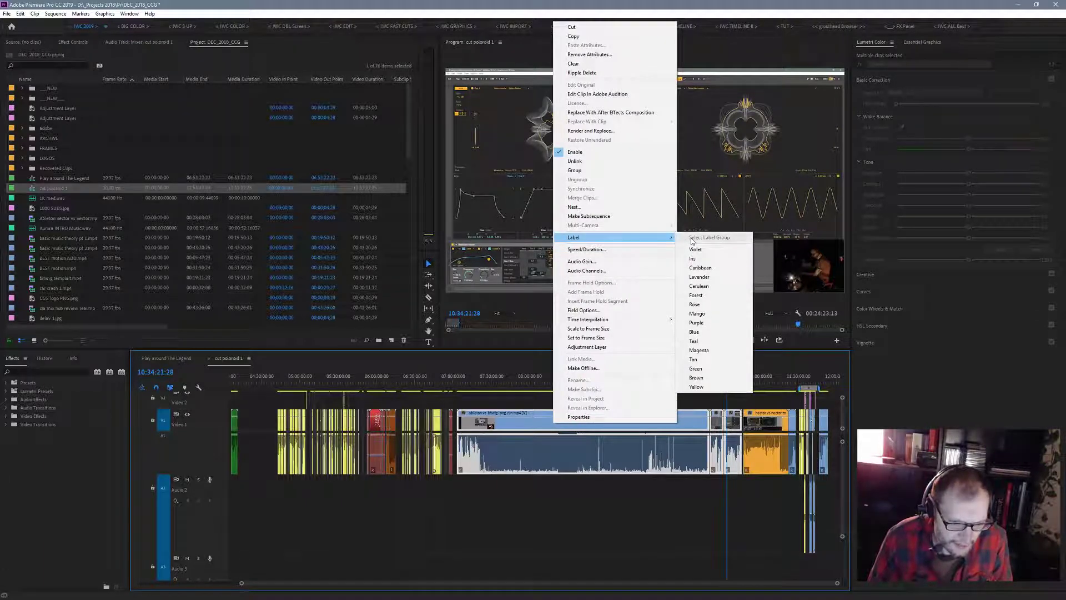
click(695, 368)
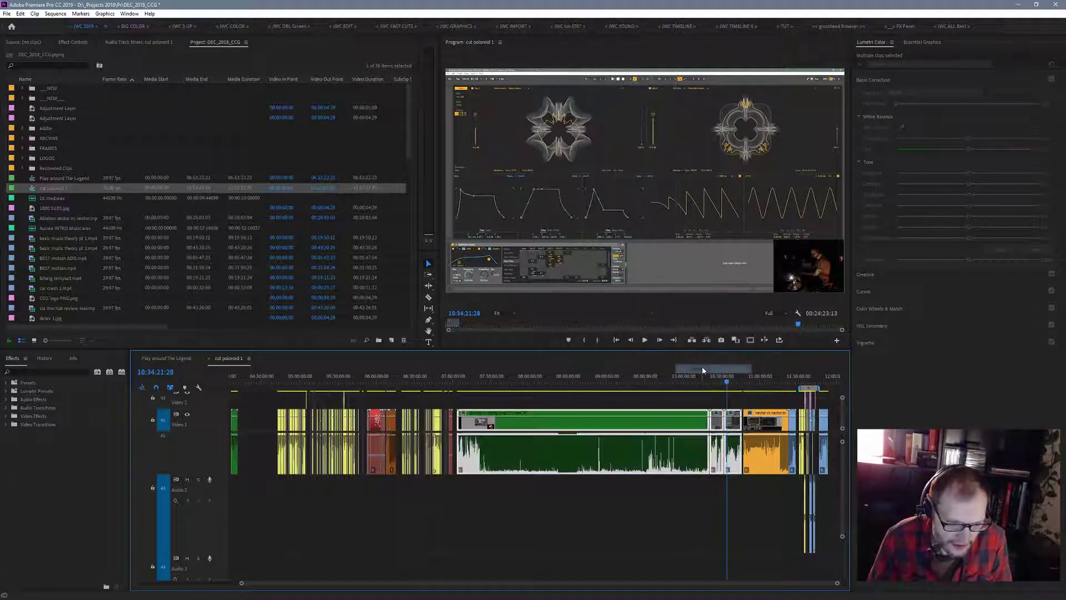
click(741, 381)
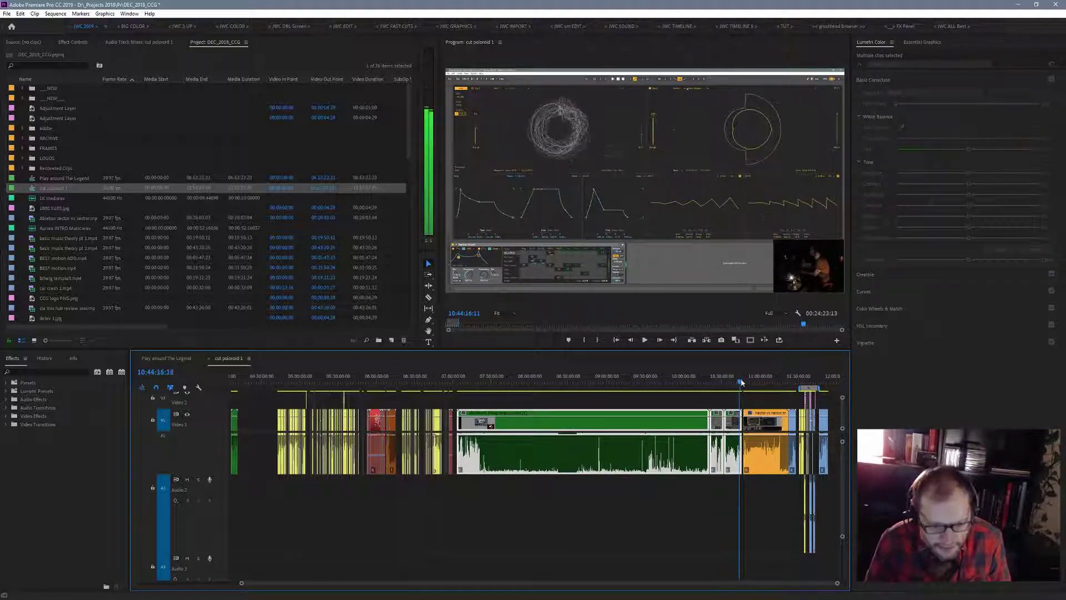
- Skim the footage after the green clips, playing the orange clip at 10:53:45 and the cluster of short clips at 11:33:15
drag(741, 382, 742, 382)
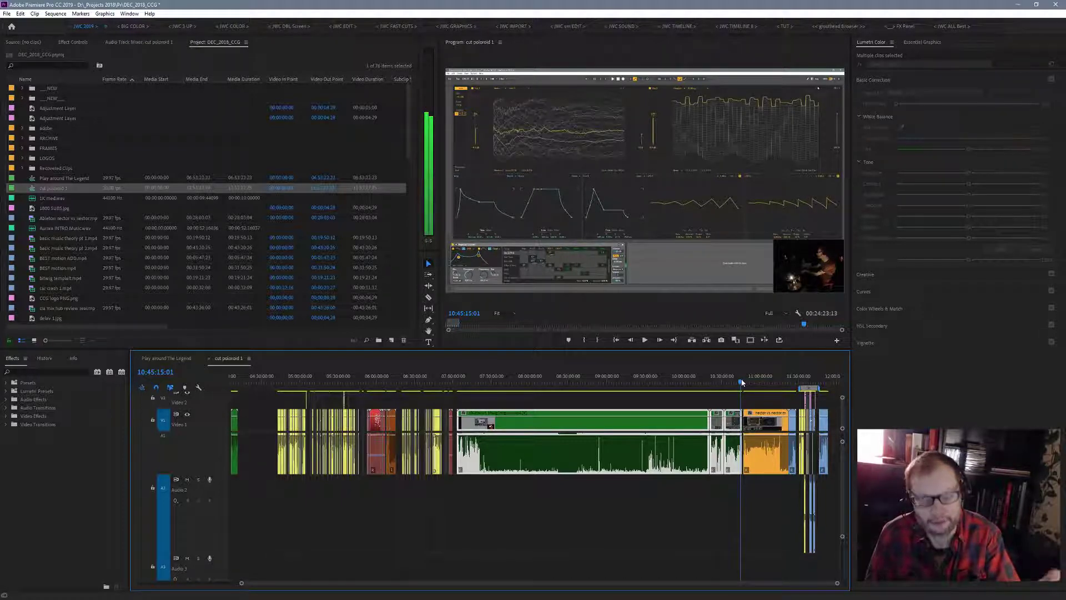
drag(742, 383, 753, 384)
key(space)
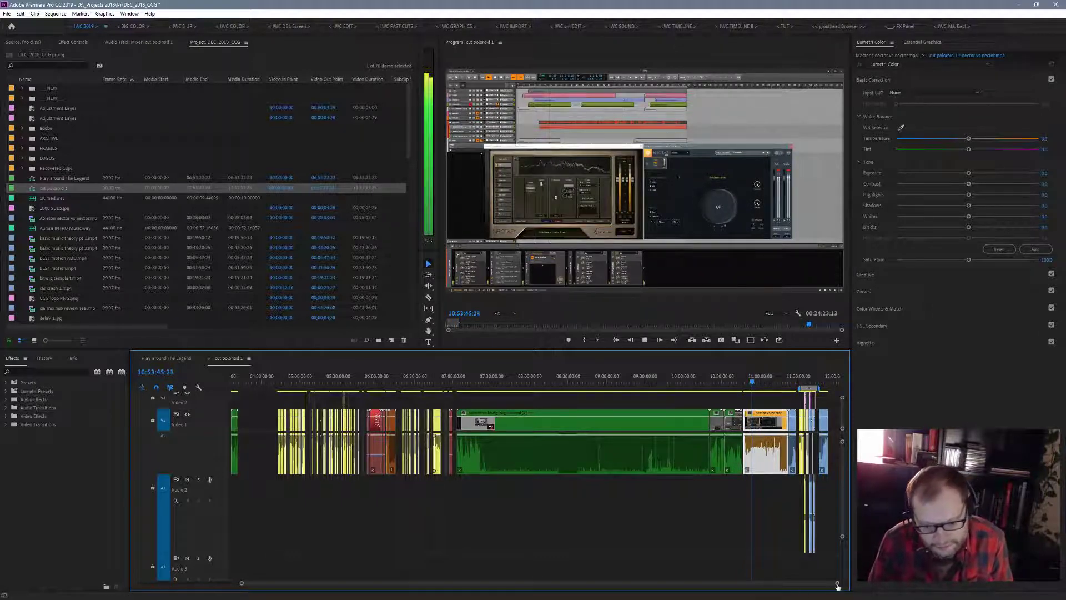
drag(838, 586, 702, 576)
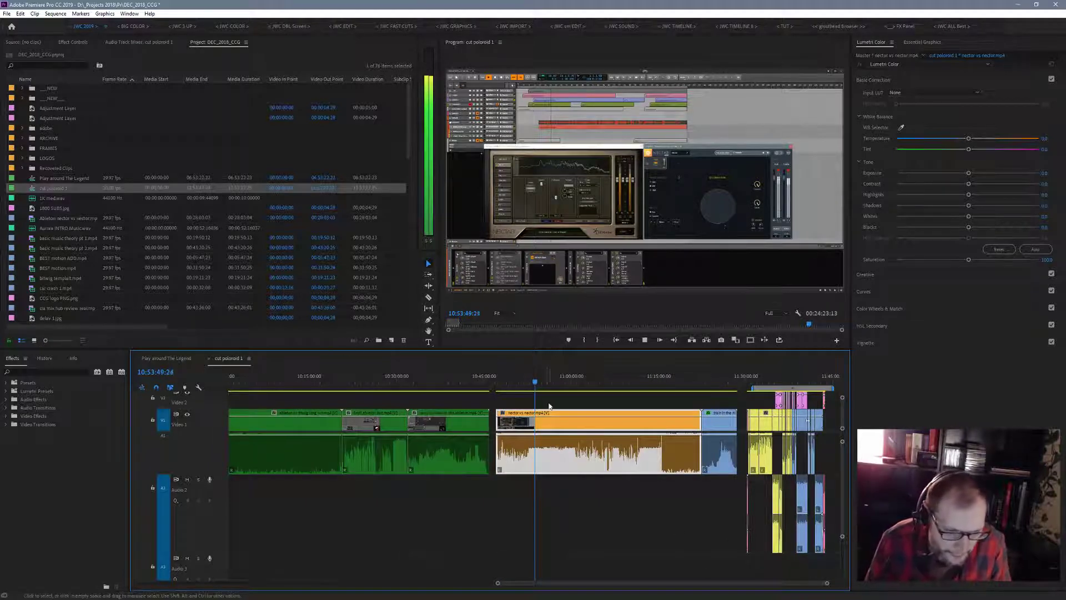
drag(537, 383, 767, 393)
key(space)
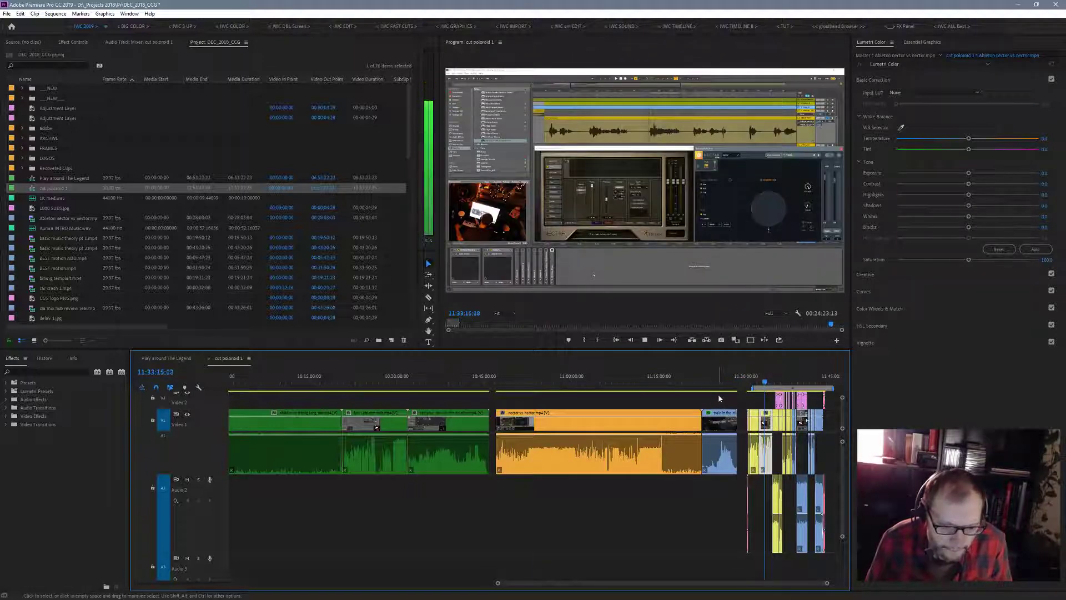
- Select the long orange clip and the blue clip directly after it, and label both Brown
drag(721, 398, 567, 504)
right_click(623, 427)
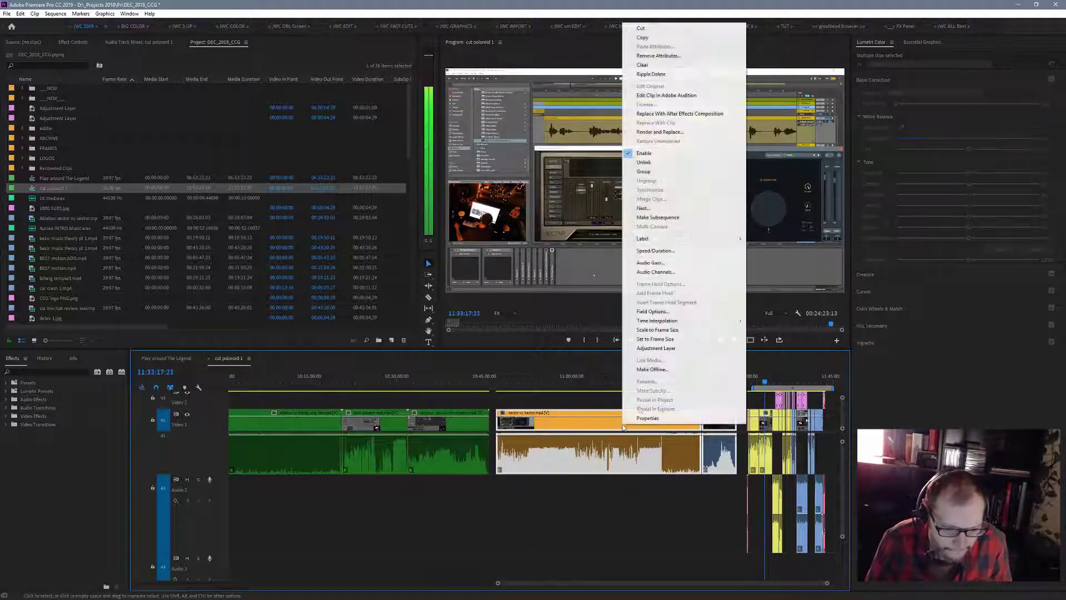
mouse_move(740, 241)
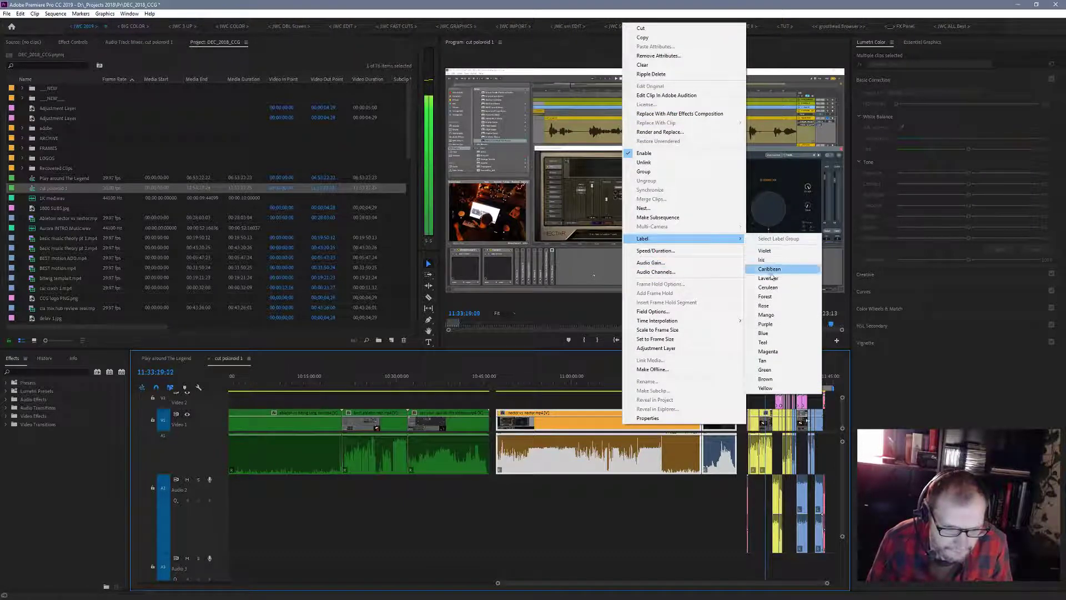
click(765, 379)
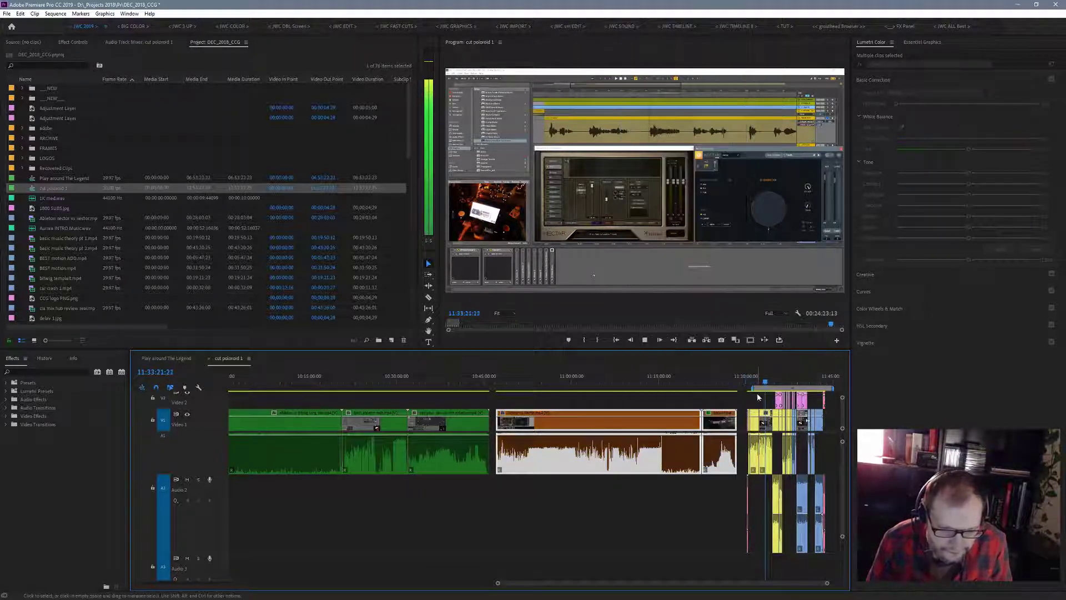
- Select the whole cluster of short multi-track clips between 11:30:00 and 11:45:00, try the Rose label on them, and settle on Yellow
drag(828, 584, 839, 584)
drag(671, 395, 752, 550)
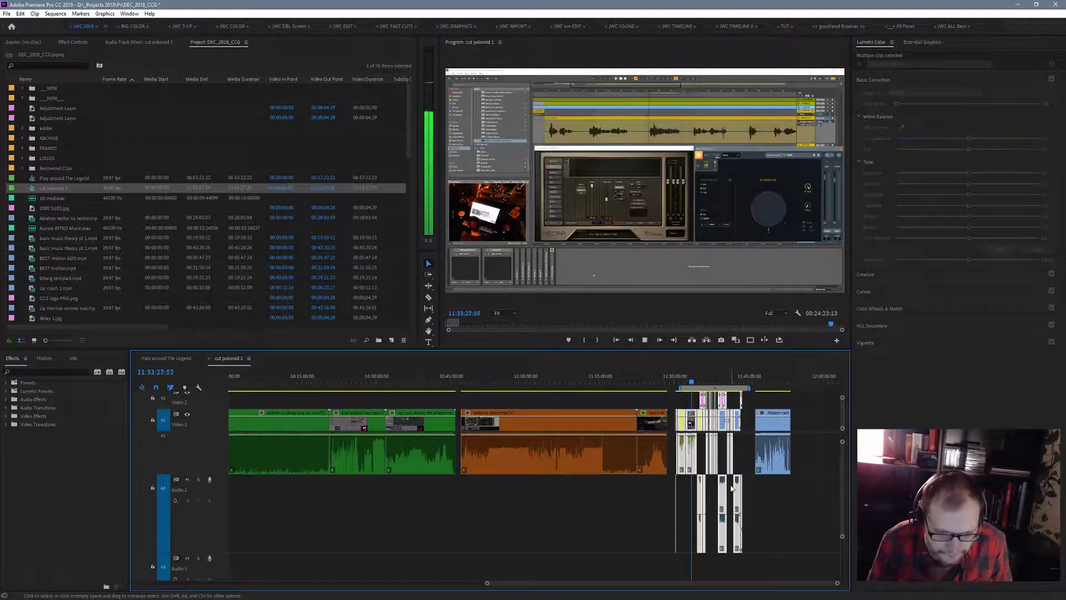
right_click(739, 493)
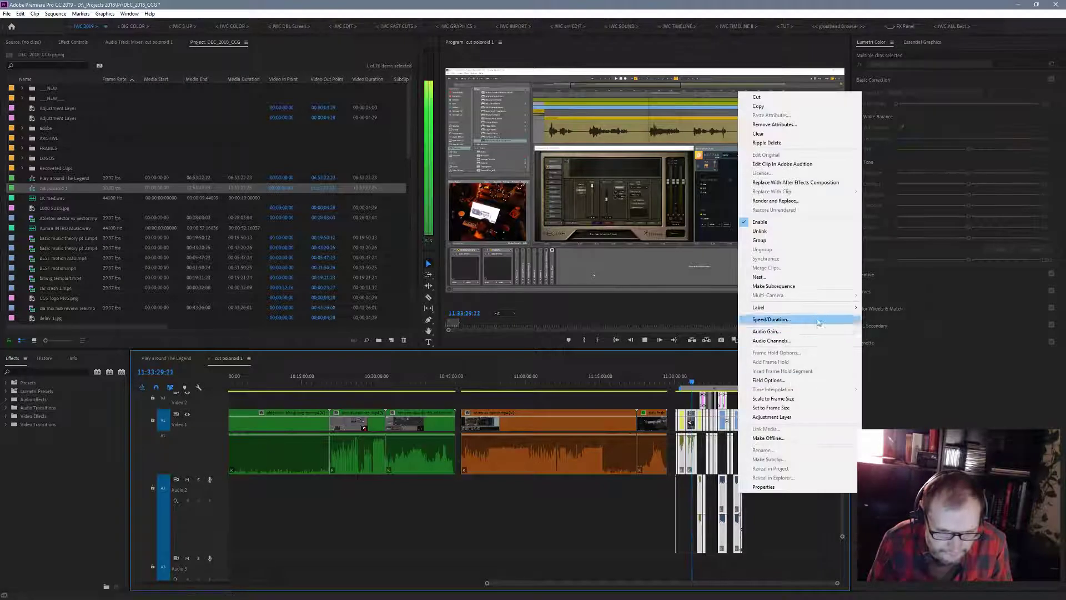
mouse_move(829, 308)
click(890, 375)
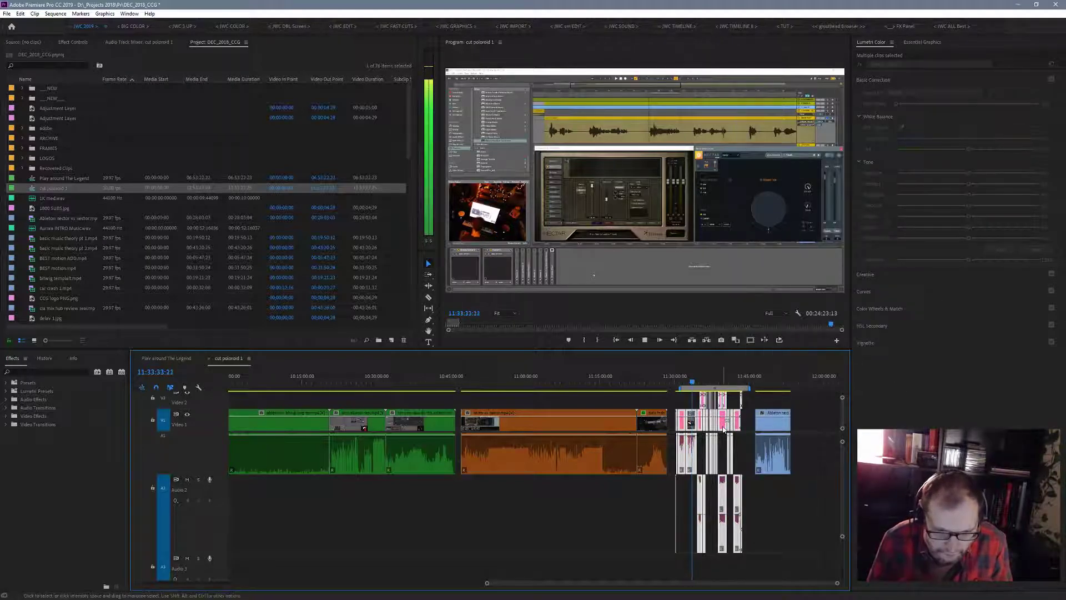
right_click(725, 422)
mouse_move(793, 240)
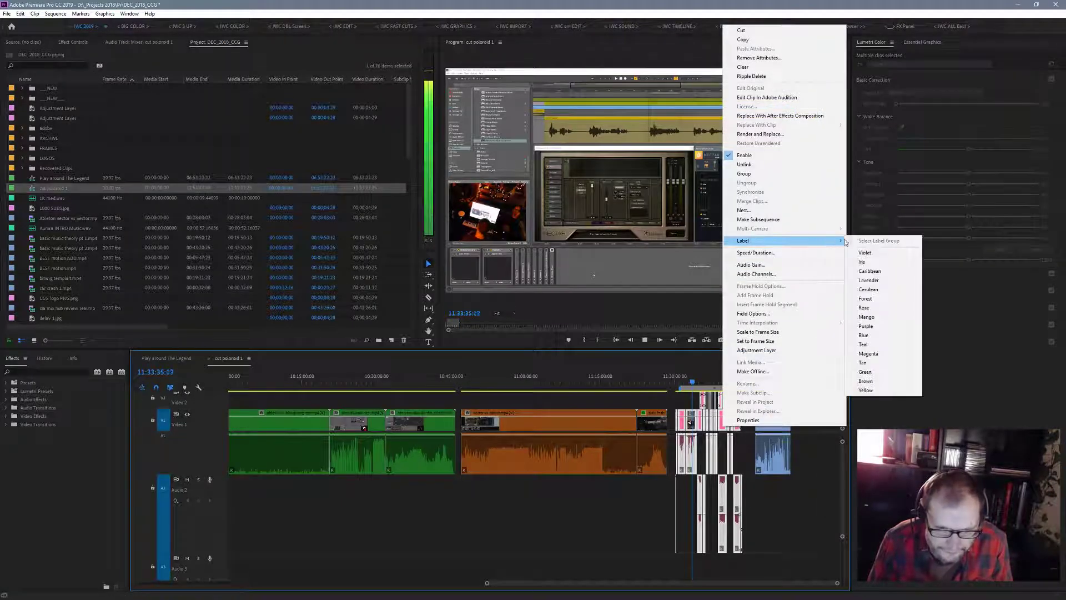
click(874, 391)
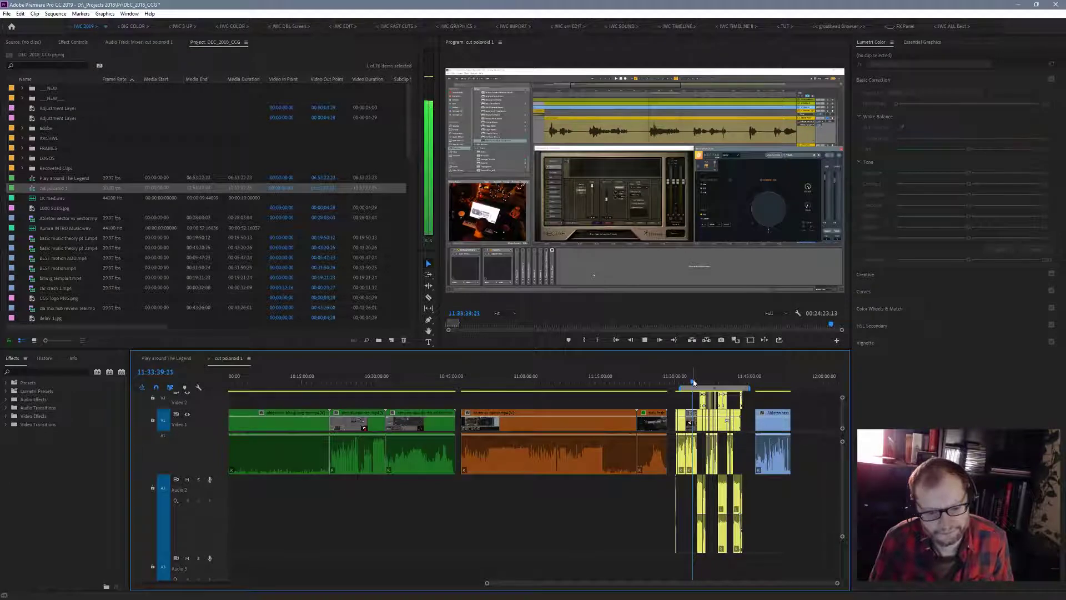
- Skim the last blue clip in the sequence at 11:48:28 and 11:51:14, and label it Brown
drag(693, 383, 766, 382)
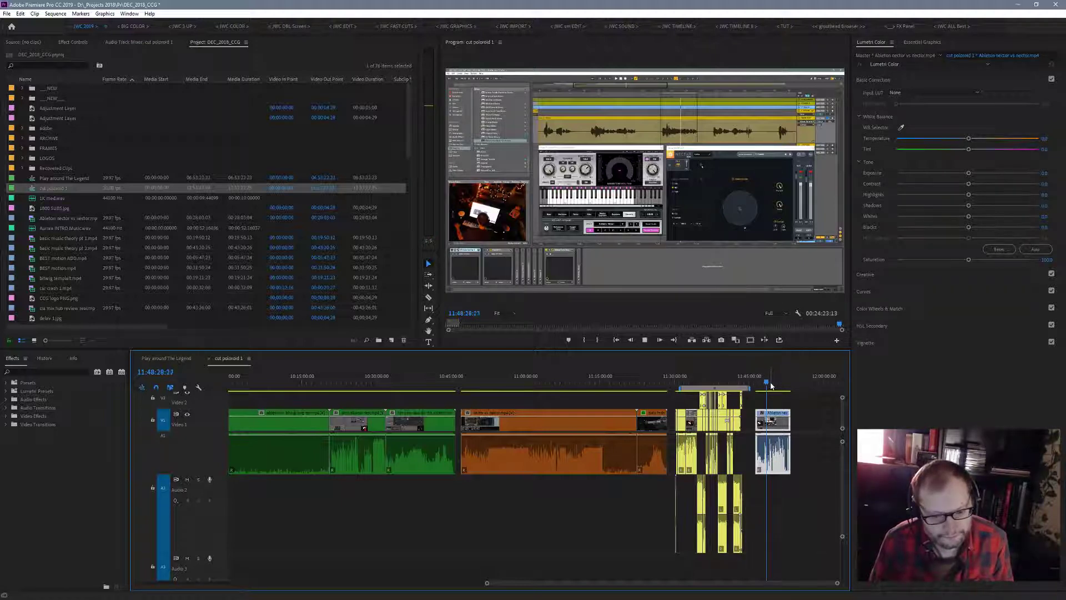
click(780, 384)
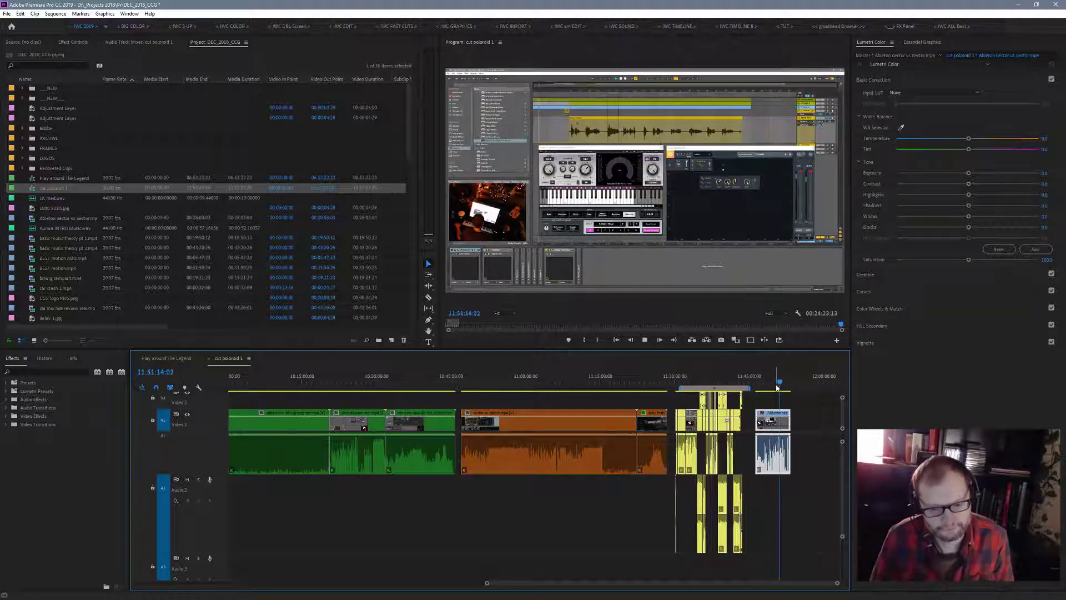
drag(809, 420, 750, 465)
right_click(774, 444)
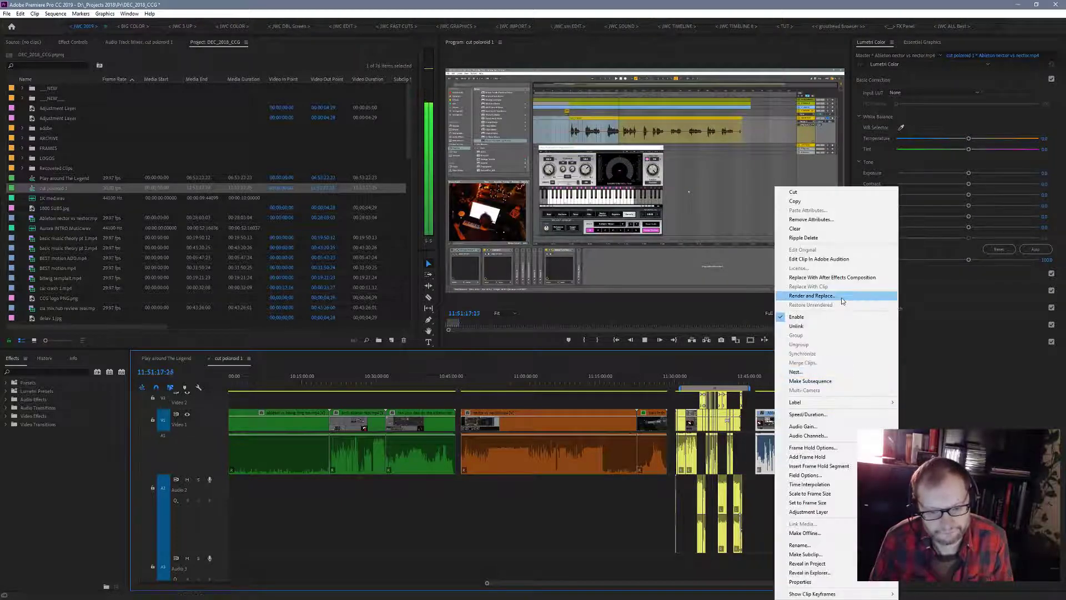
mouse_move(813, 406)
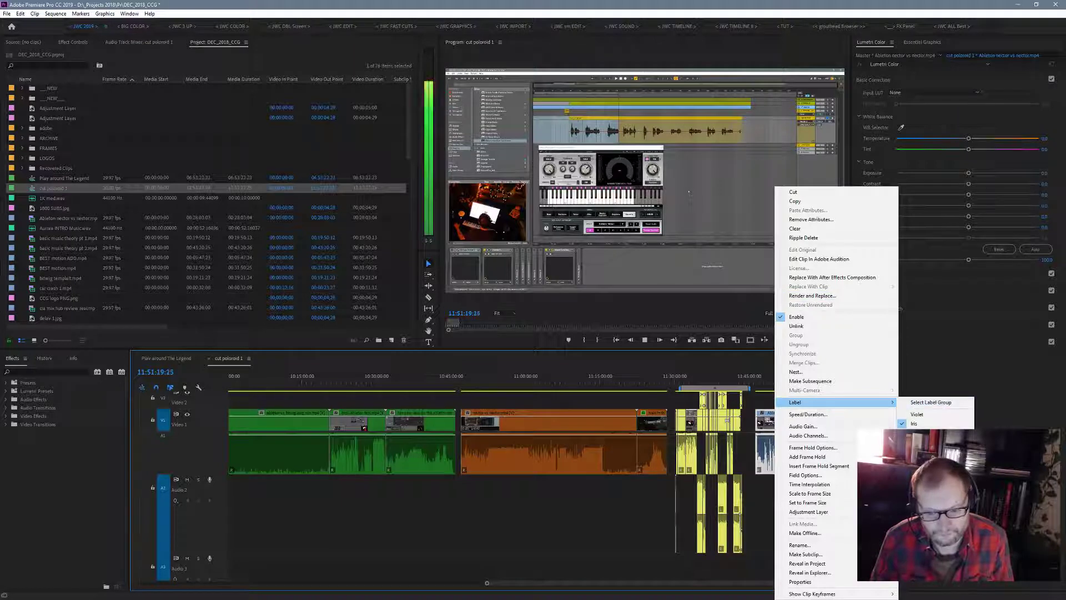
click(917, 414)
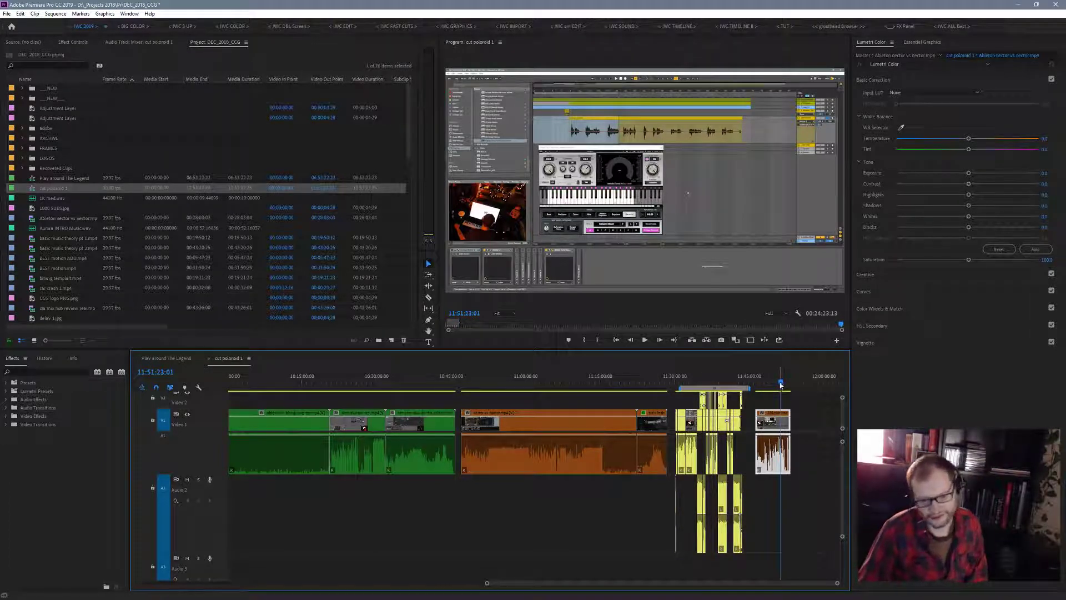
- Play the short brown night train clip from 11:22:50 in the maximized program monitor
drag(782, 387, 640, 394)
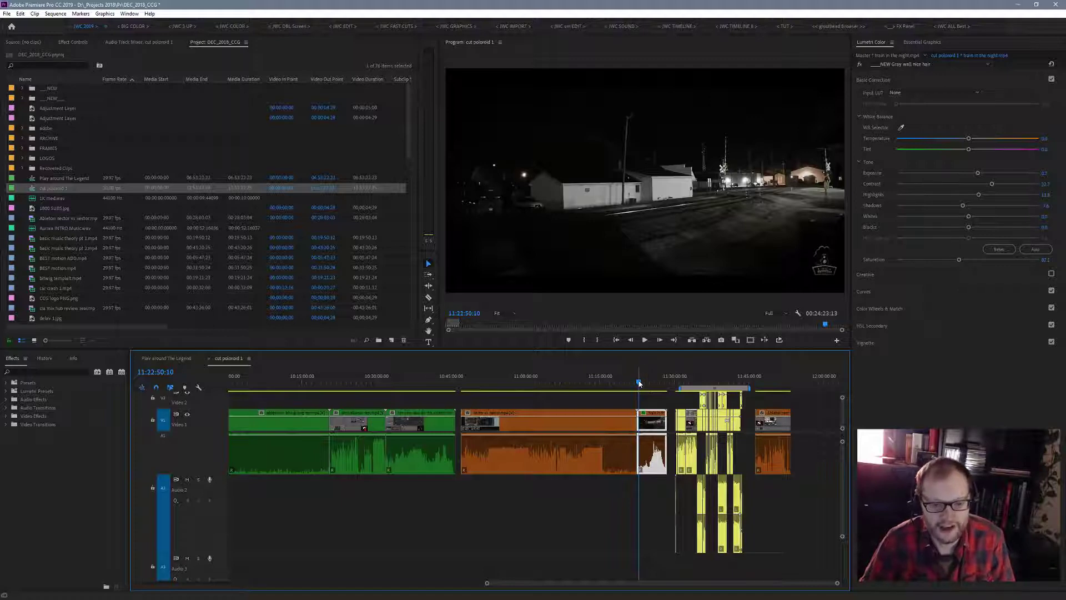
key(space)
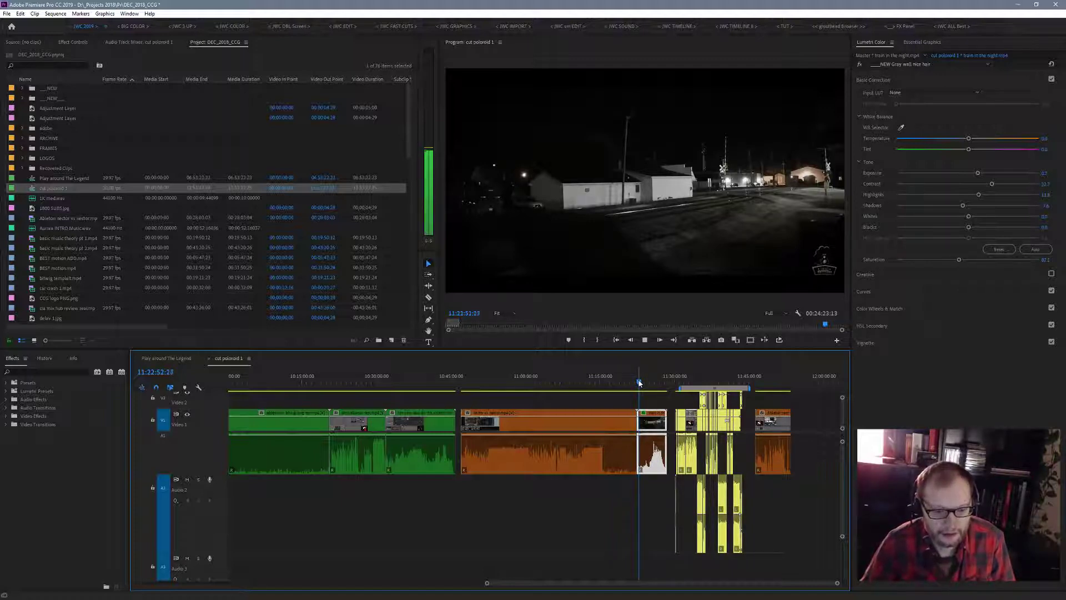
key(grave)
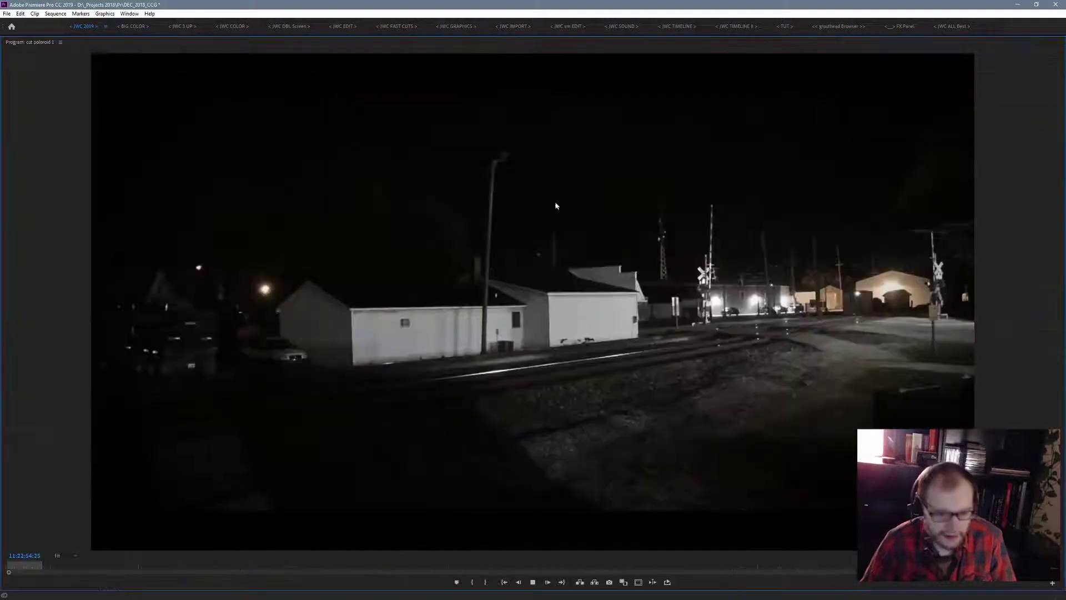
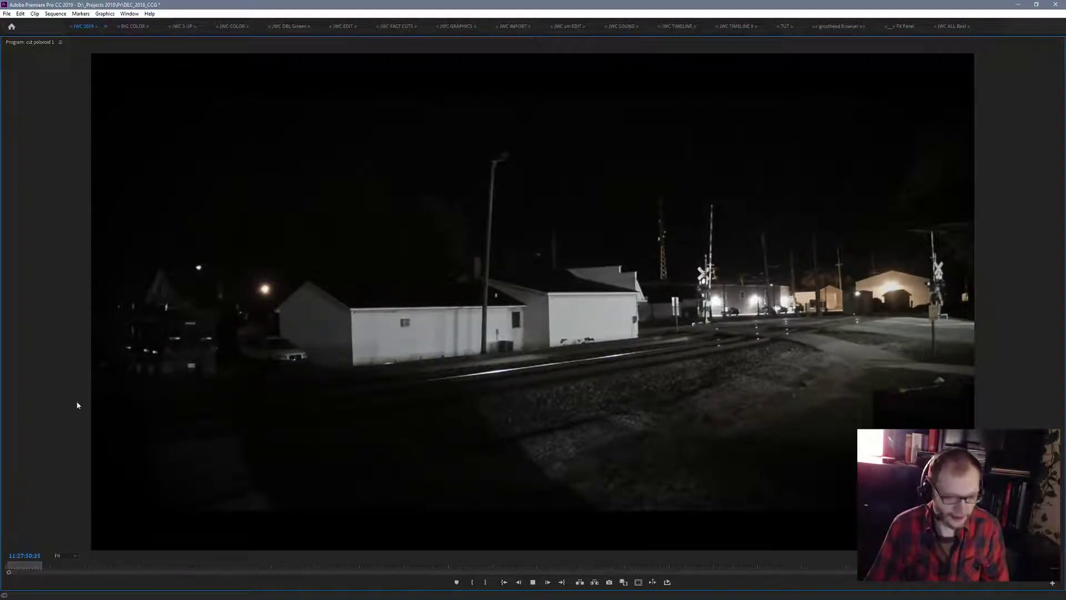
- Leave the maximized view, skim the short night train clip back to 11:25:16, and label it Green
key(grave)
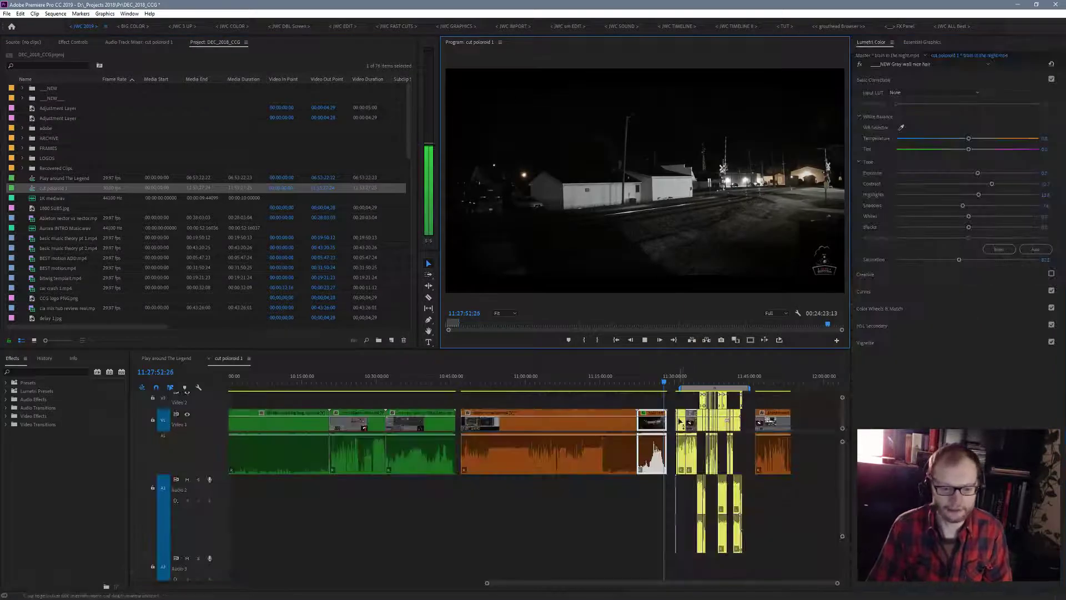
click(655, 384)
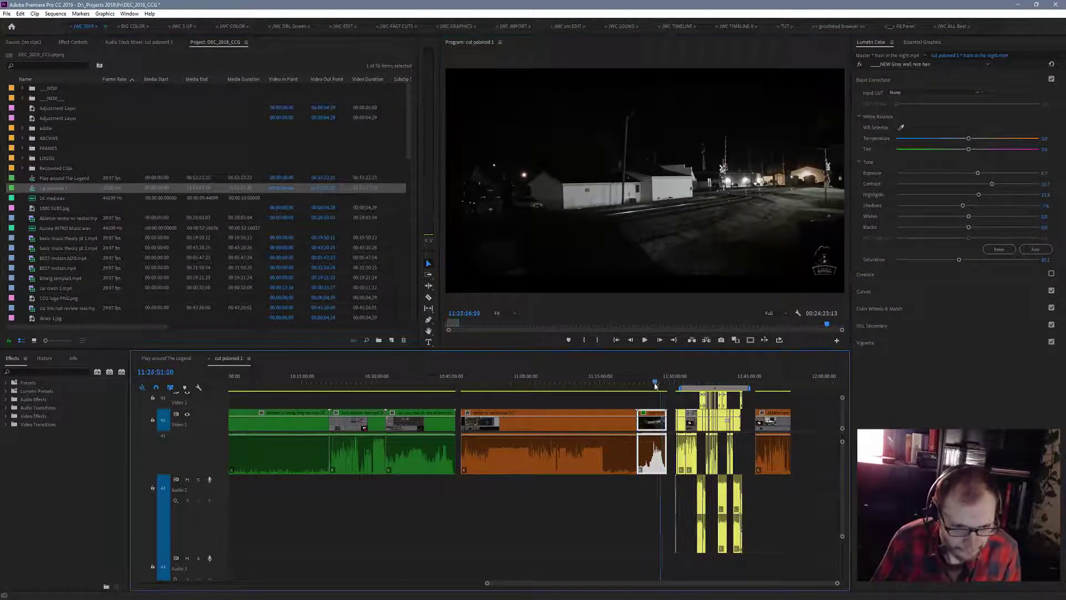
drag(655, 384, 651, 383)
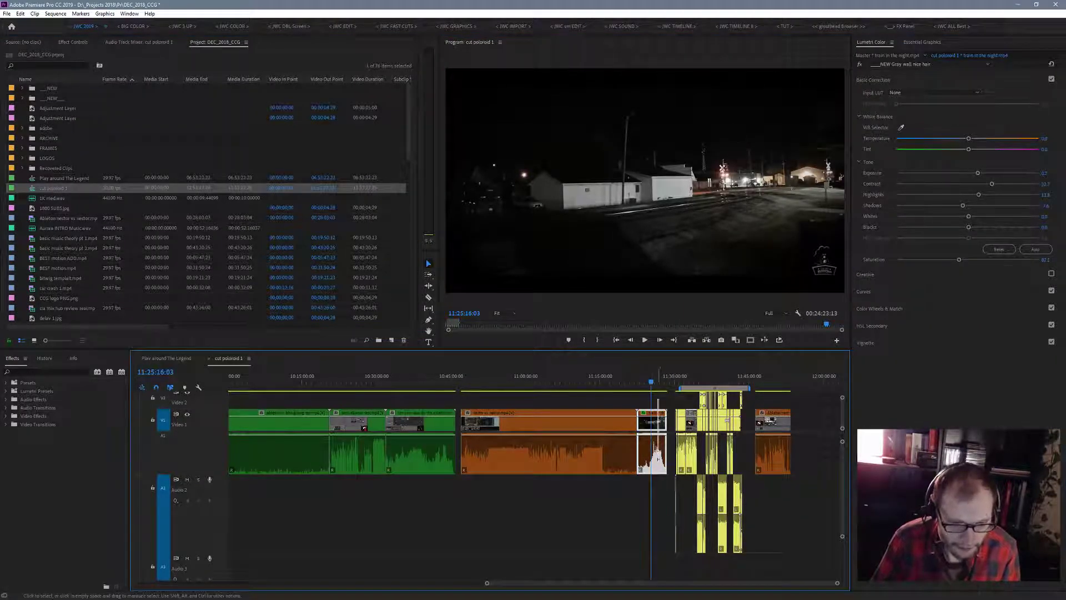
right_click(658, 452)
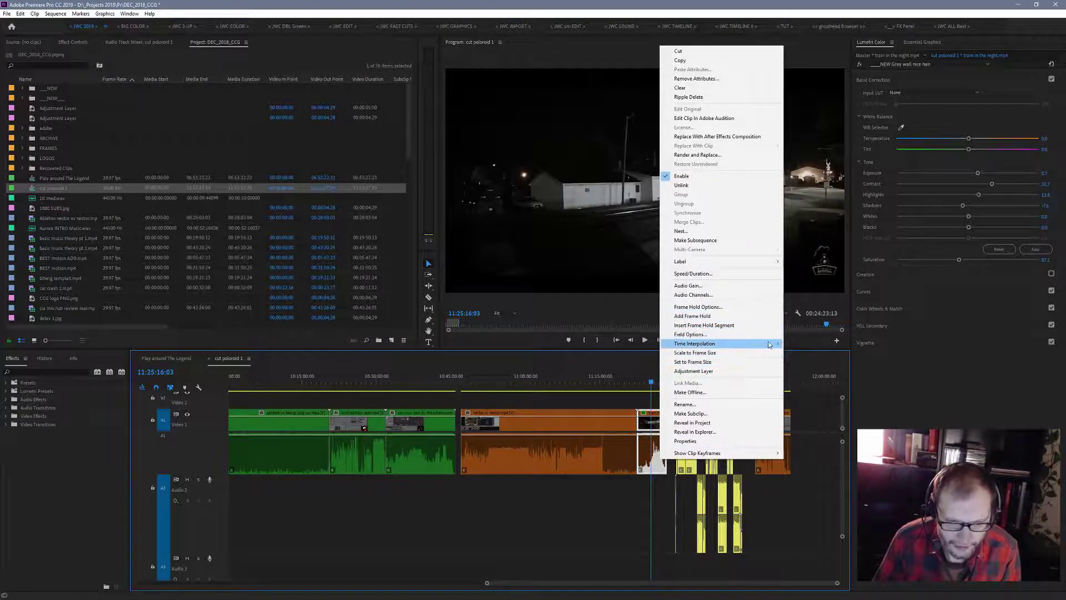
mouse_move(772, 261)
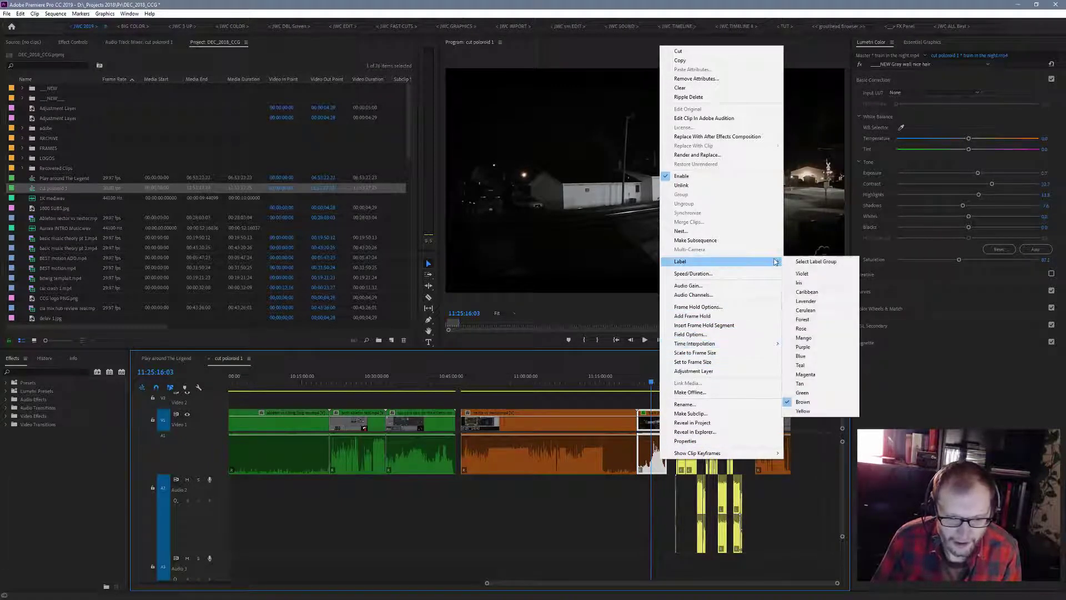
click(803, 396)
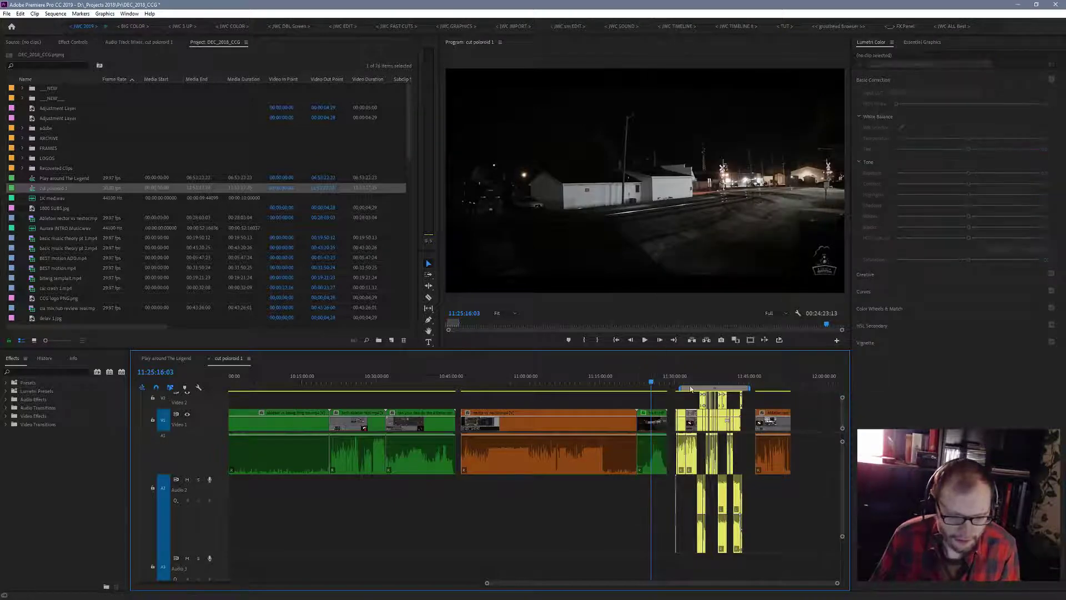
- Play the last brown clip in the sequence from about 11:47:35
drag(691, 389, 764, 389)
key(space)
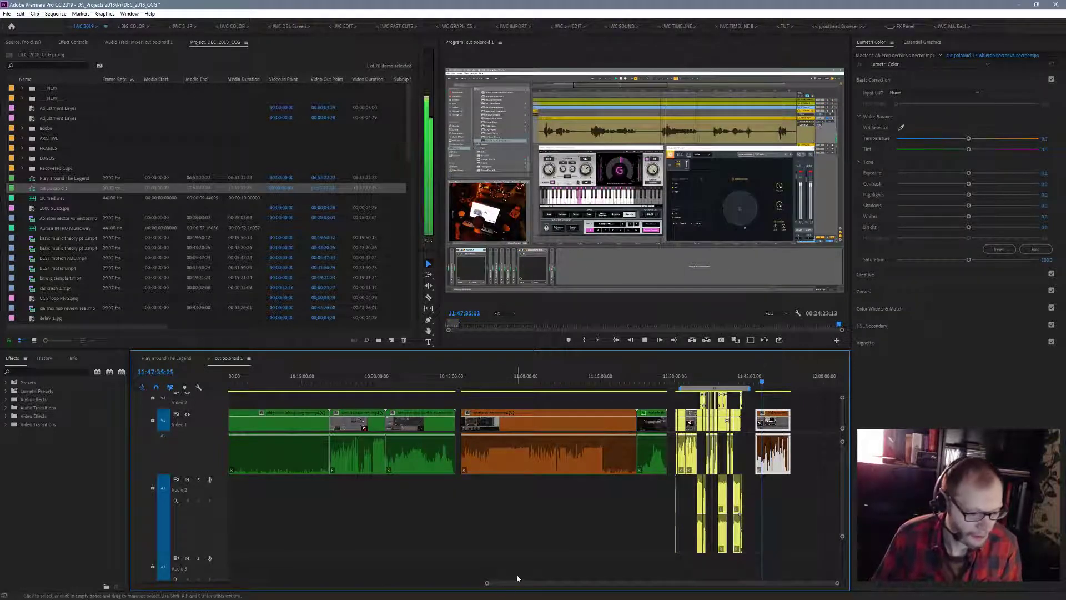
drag(486, 584, 265, 583)
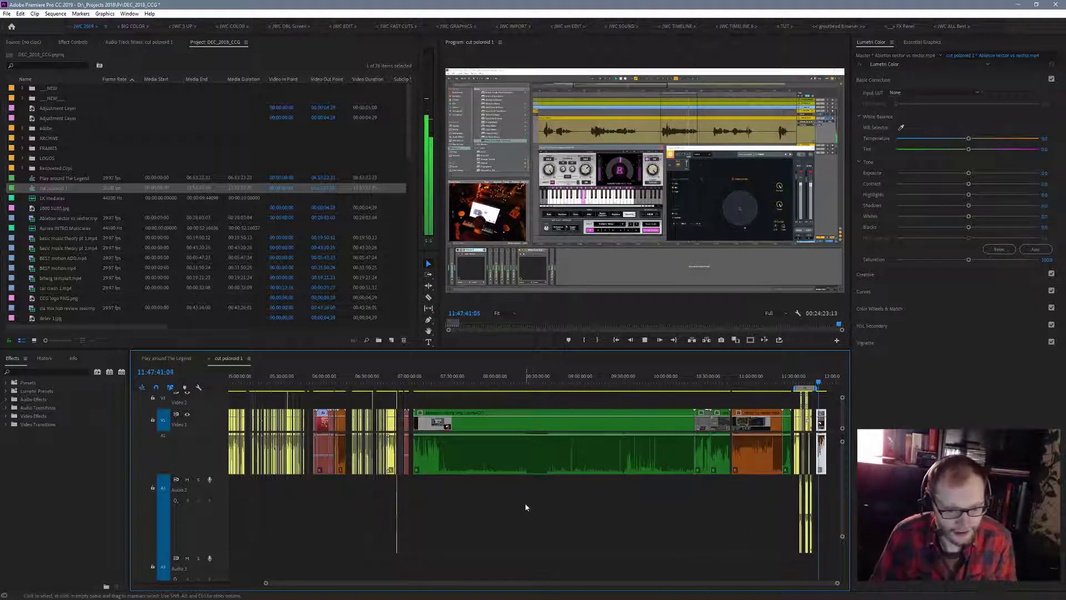
- Check the Play around The Legend sequence at 3:19:52, and return to the previous sequence to view it at full length
click(181, 360)
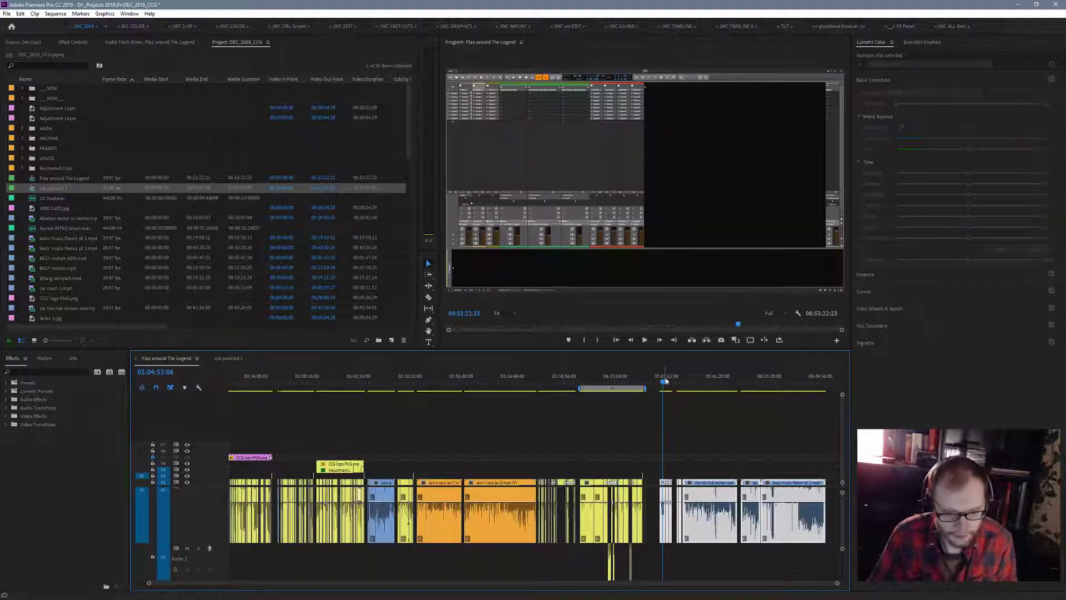
drag(666, 385, 505, 455)
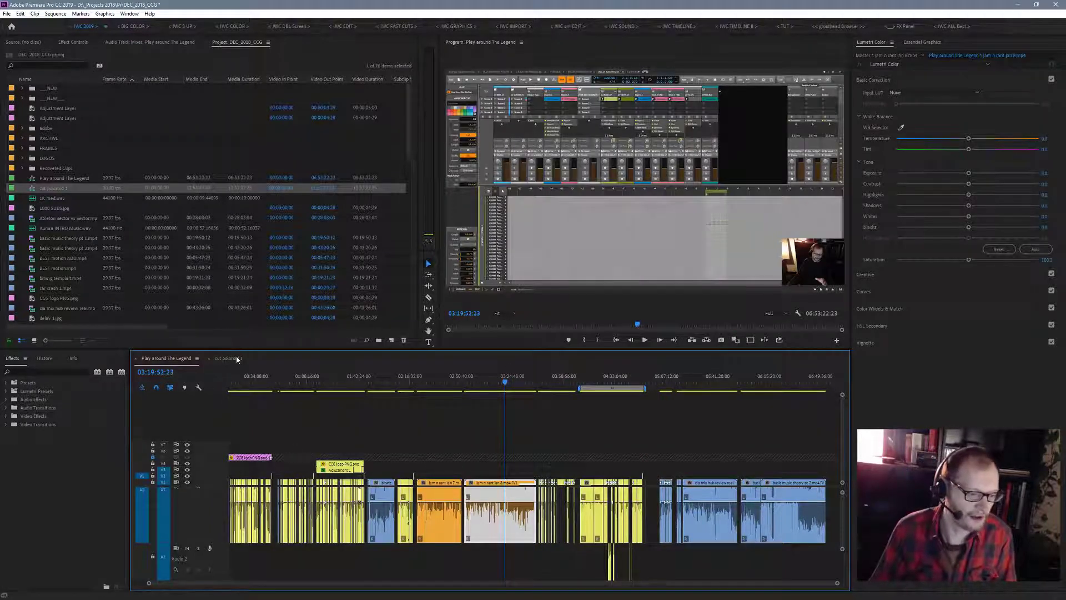
click(237, 358)
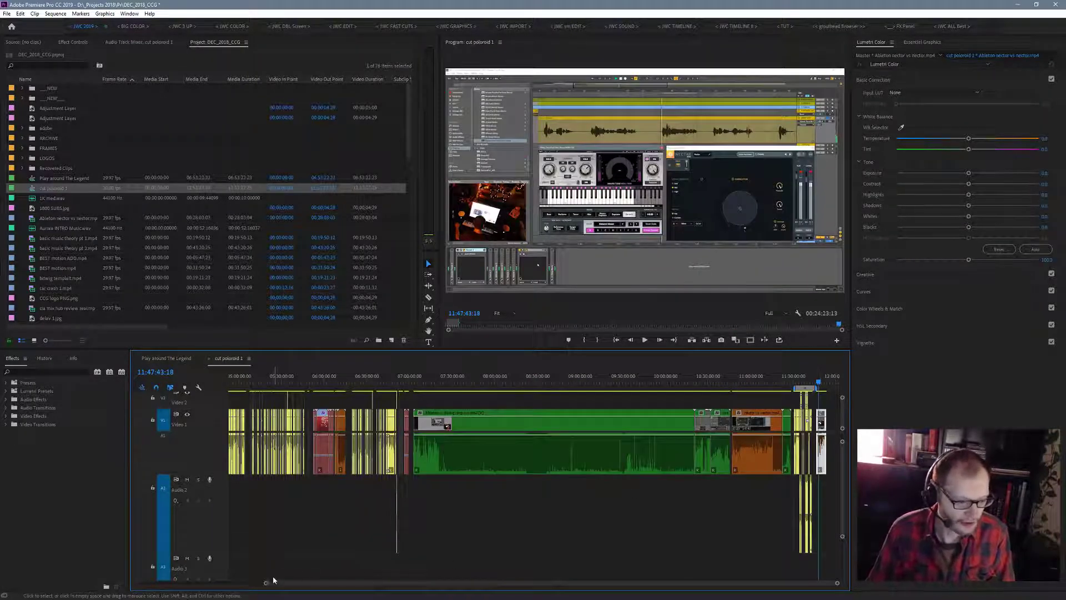
drag(266, 583, 49, 598)
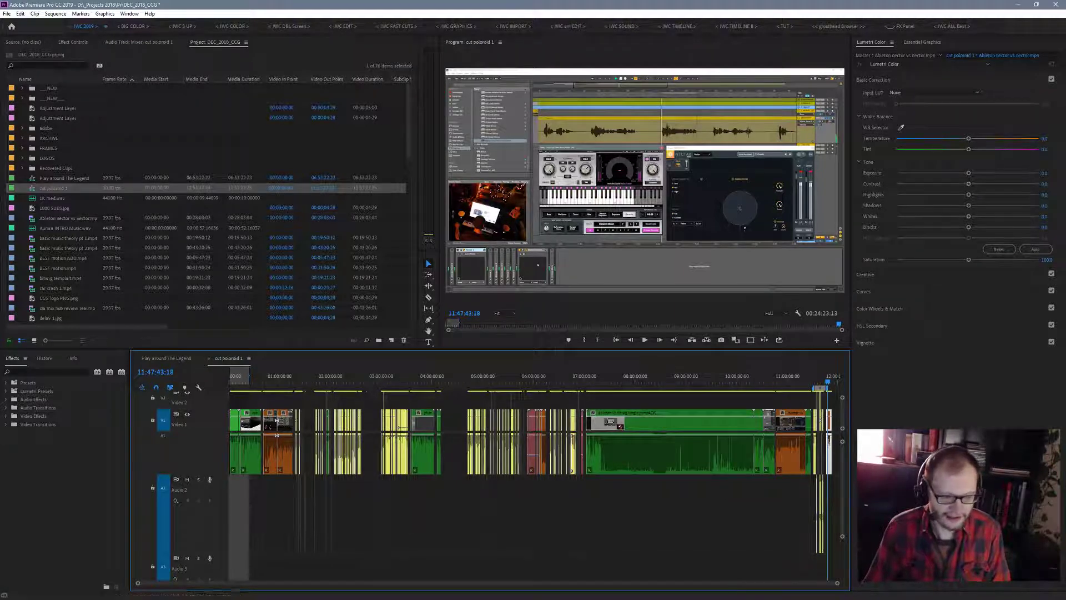
click(19, 14)
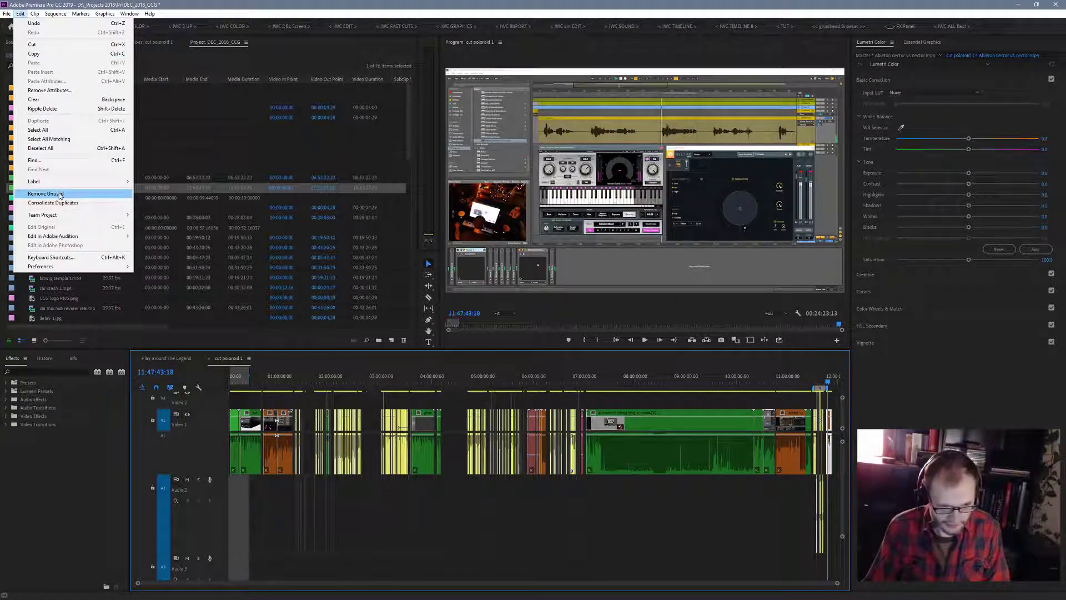
click(100, 495)
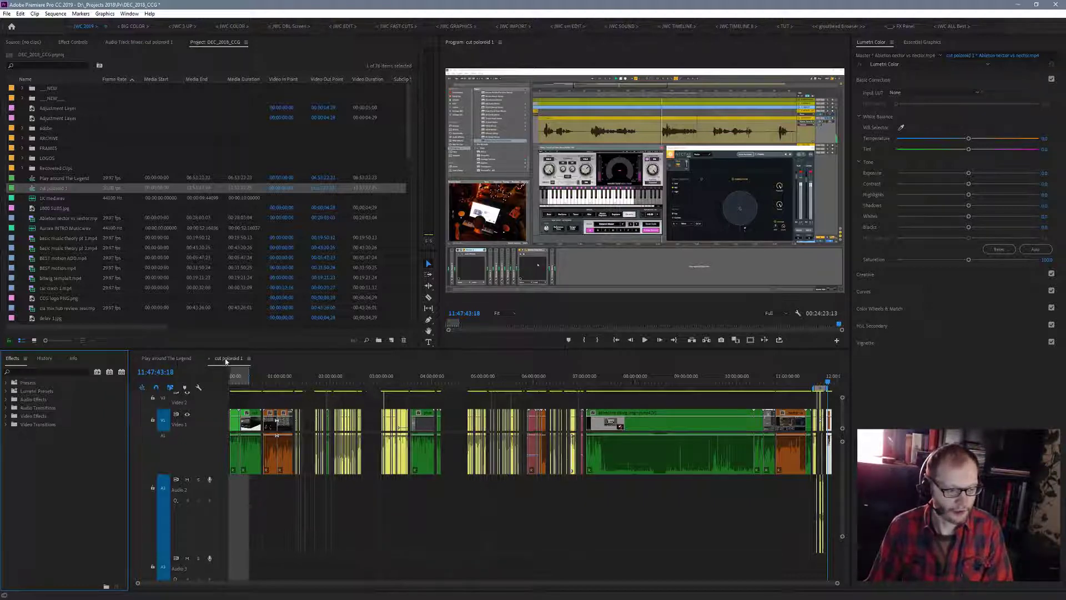
- Switch to the Play around The Legend sequence and play its first long blue clip from about 1:57:41, partly in the maximized program monitor
click(180, 361)
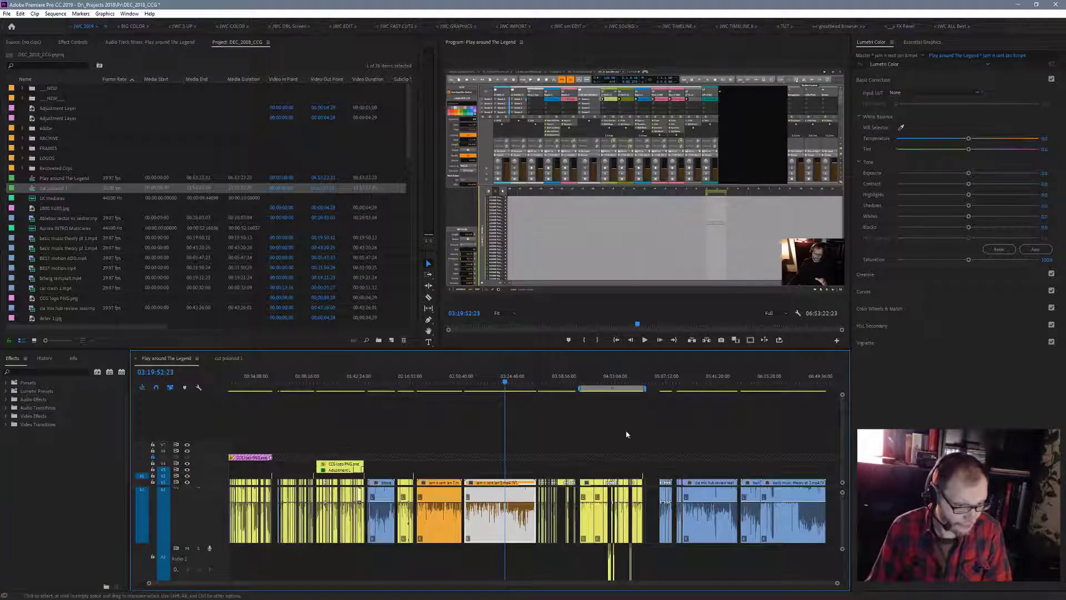
drag(505, 382, 343, 502)
drag(356, 504, 382, 512)
key(space)
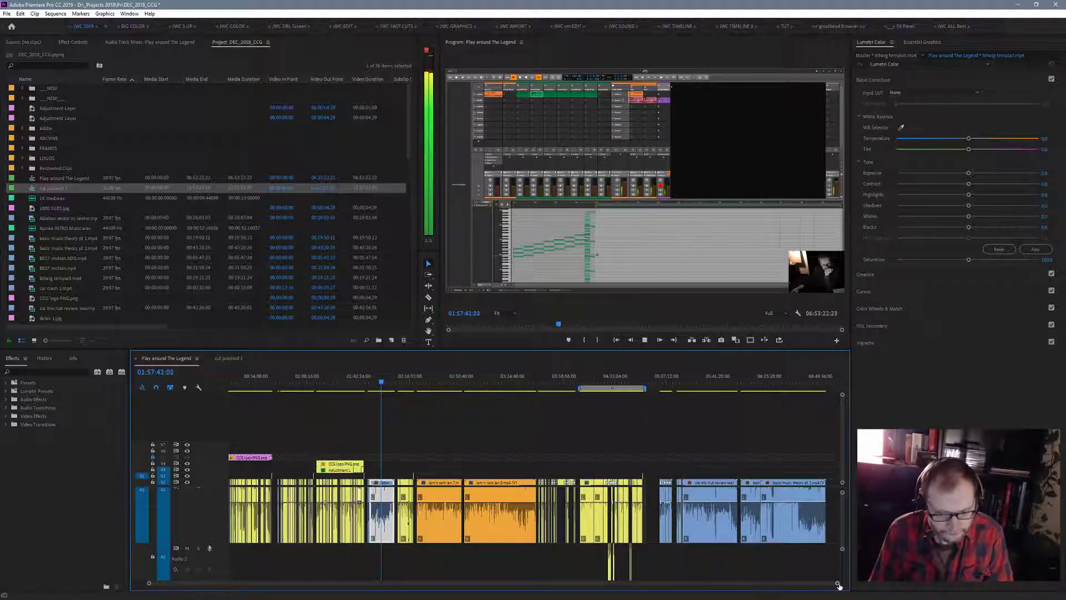
drag(837, 583, 621, 584)
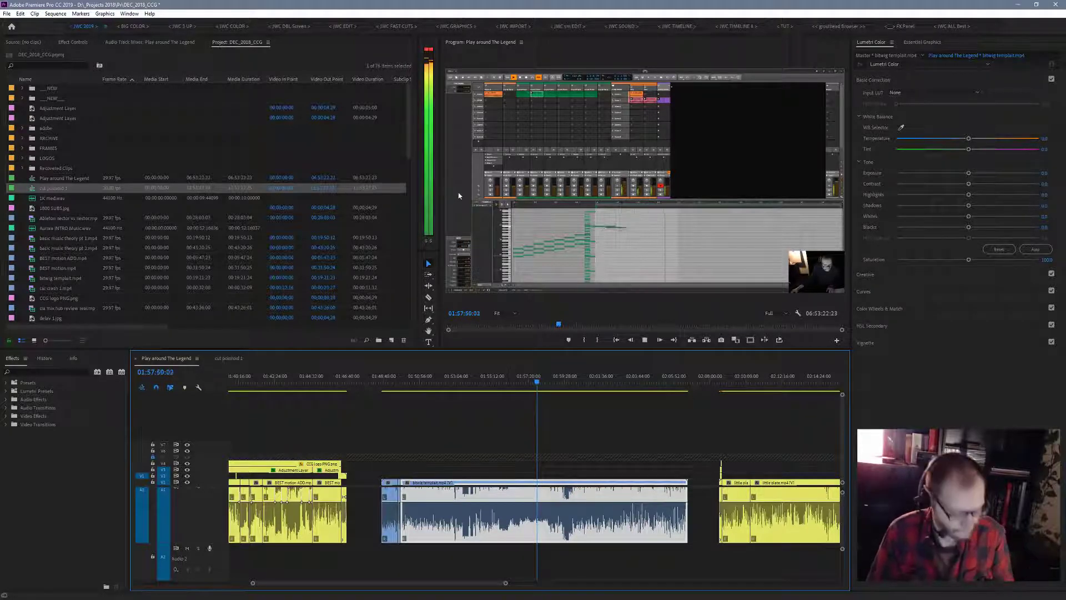
key(grave)
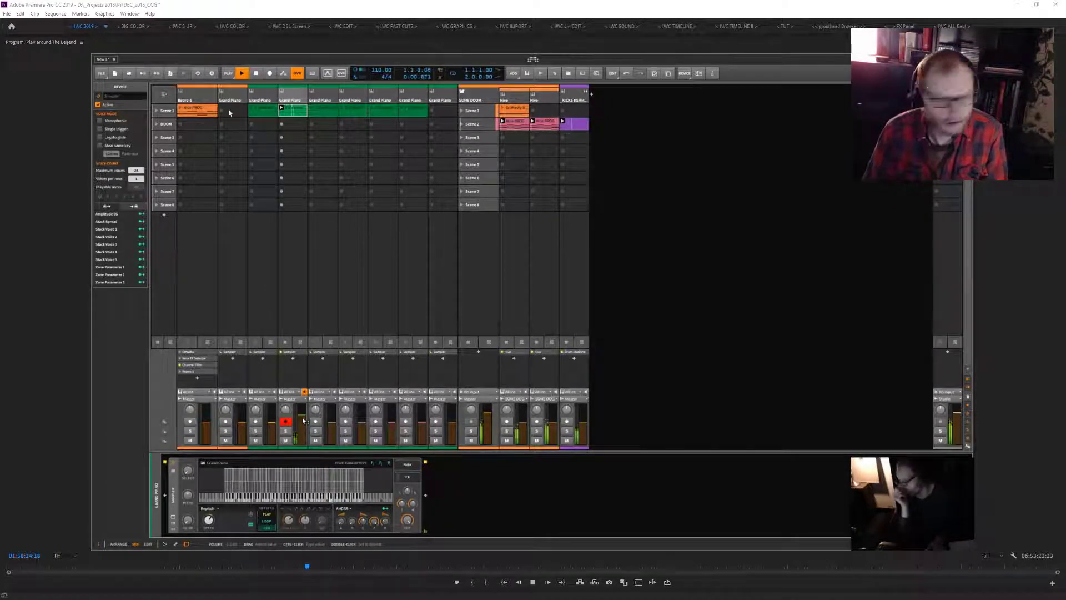
click(37, 136)
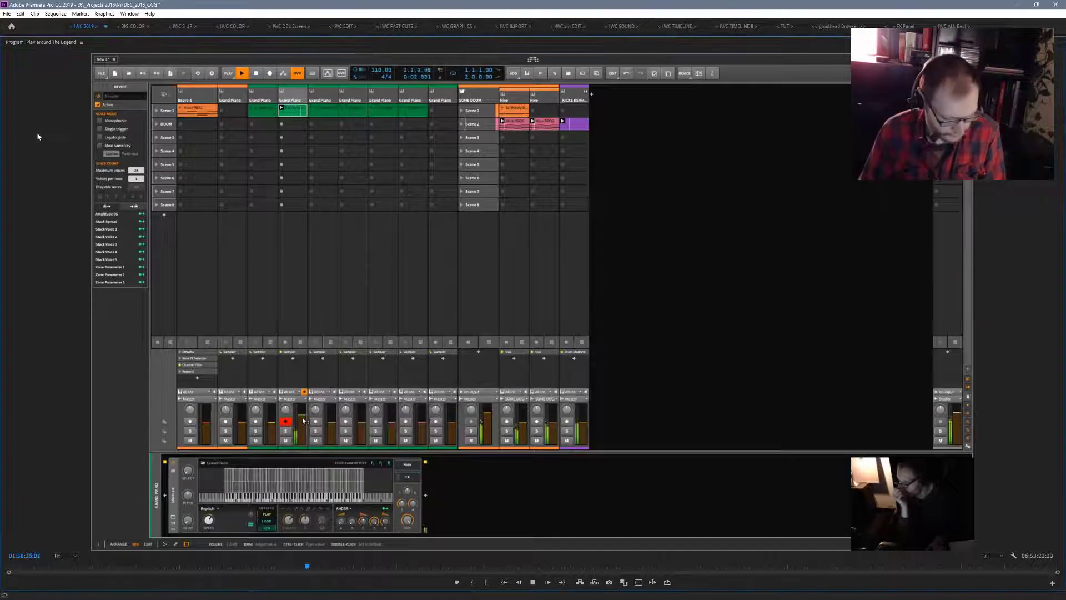
key(grave)
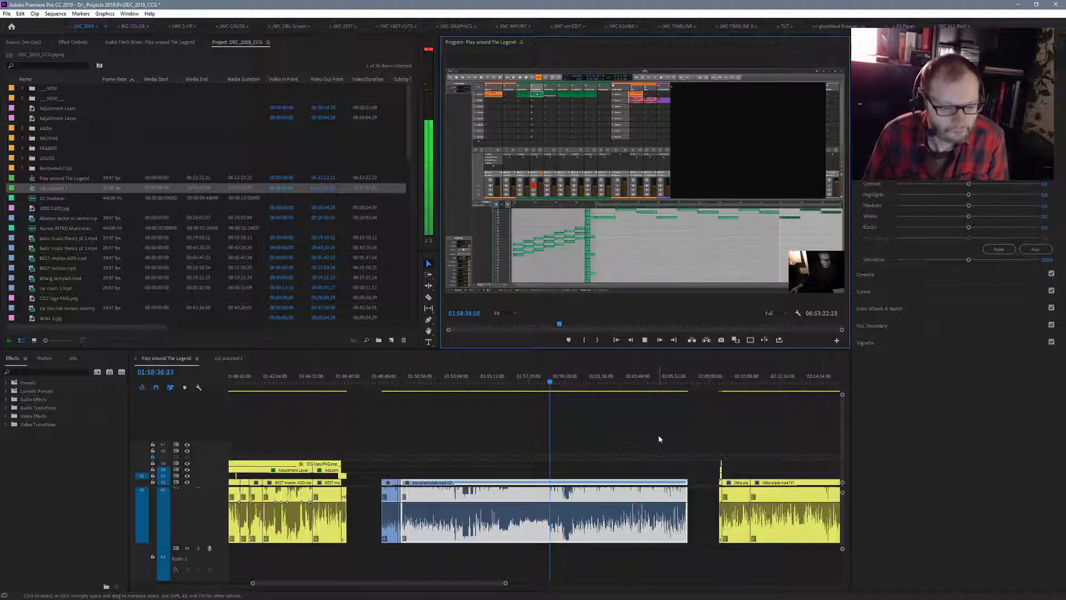
- Select the long blue clip and the short blue pieces directly before it, and label them Green
drag(658, 434, 383, 547)
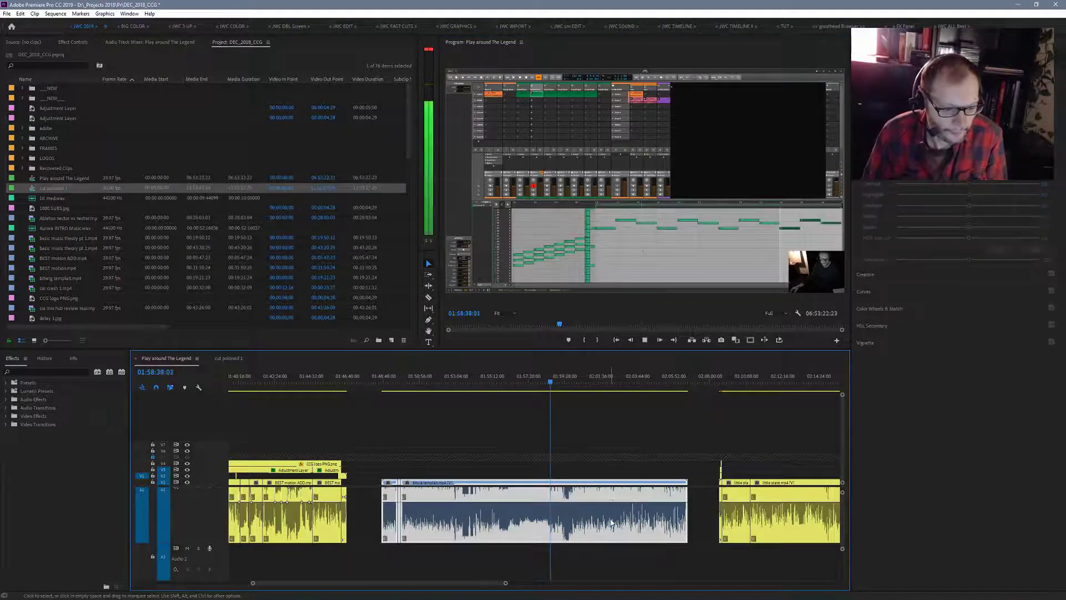
right_click(608, 498)
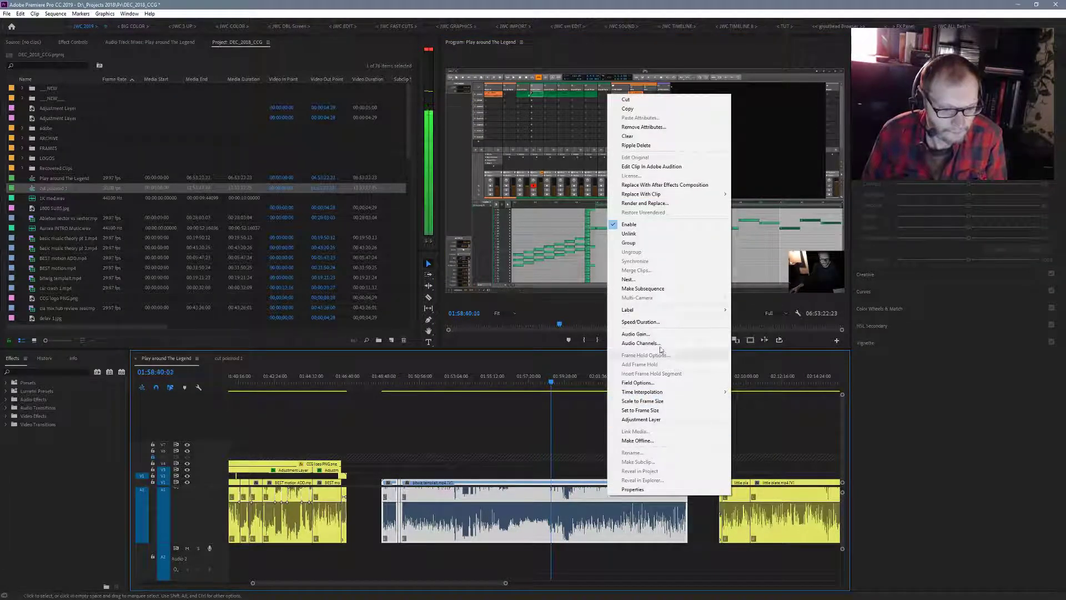
mouse_move(719, 311)
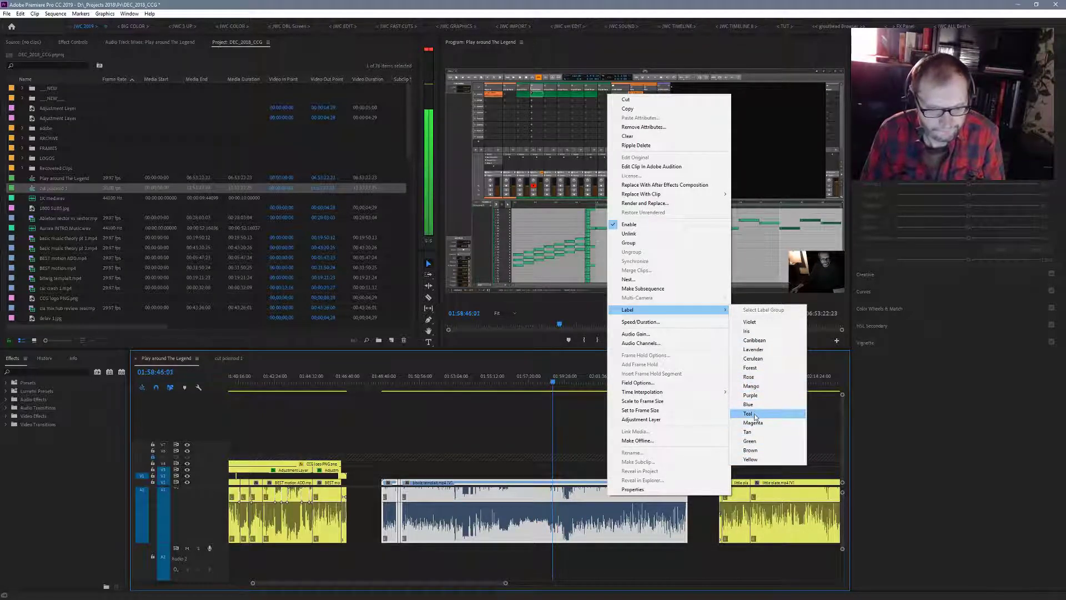
click(749, 441)
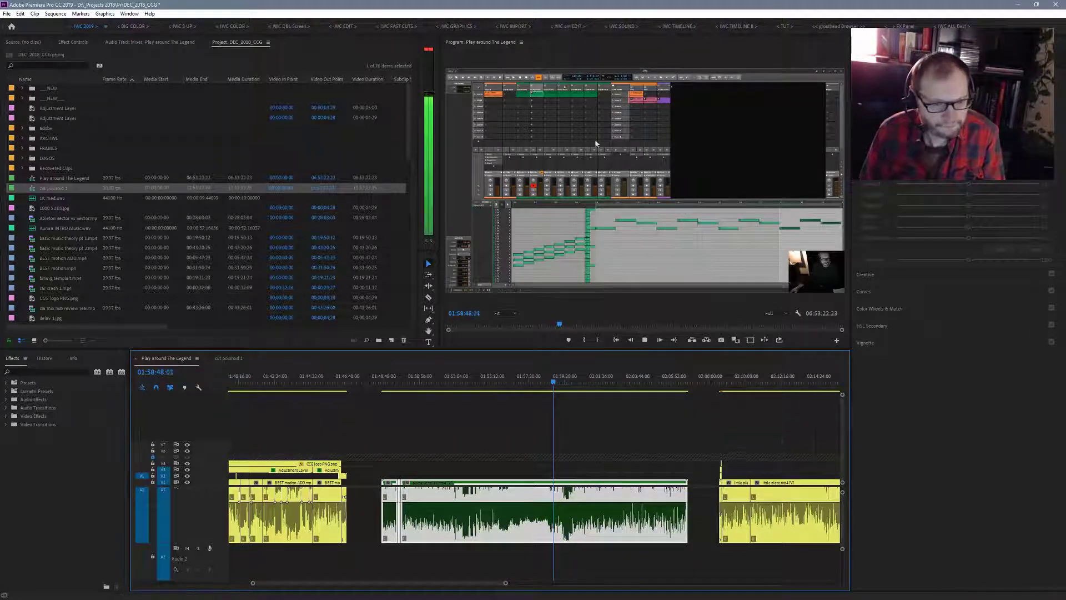
- Check the long green clip in the maximized program monitor up to 1:59:12, and skim it back to 1:56:56
key(grave)
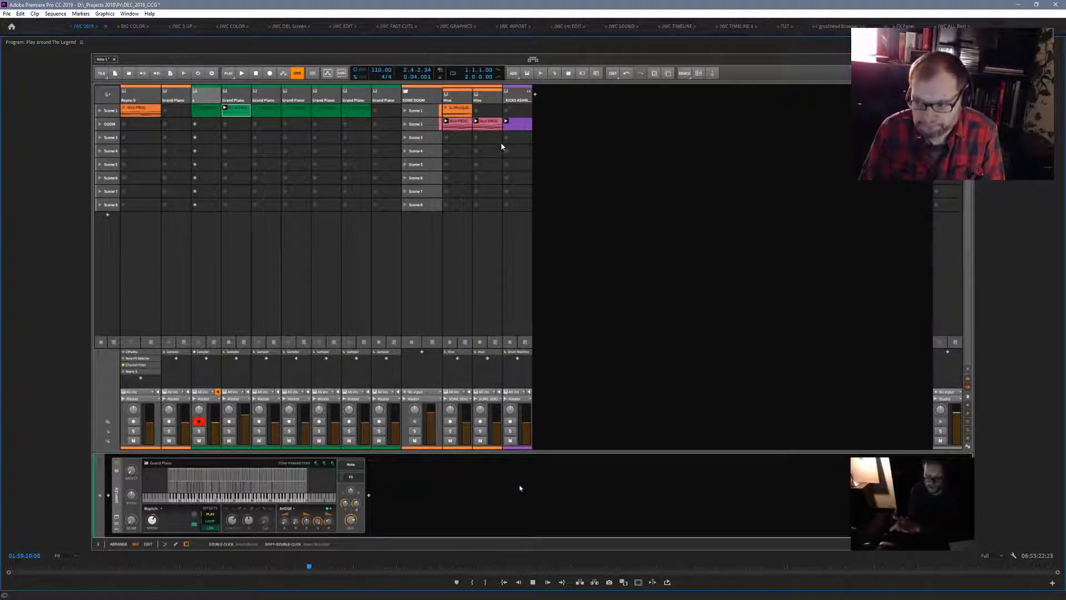
key(grave)
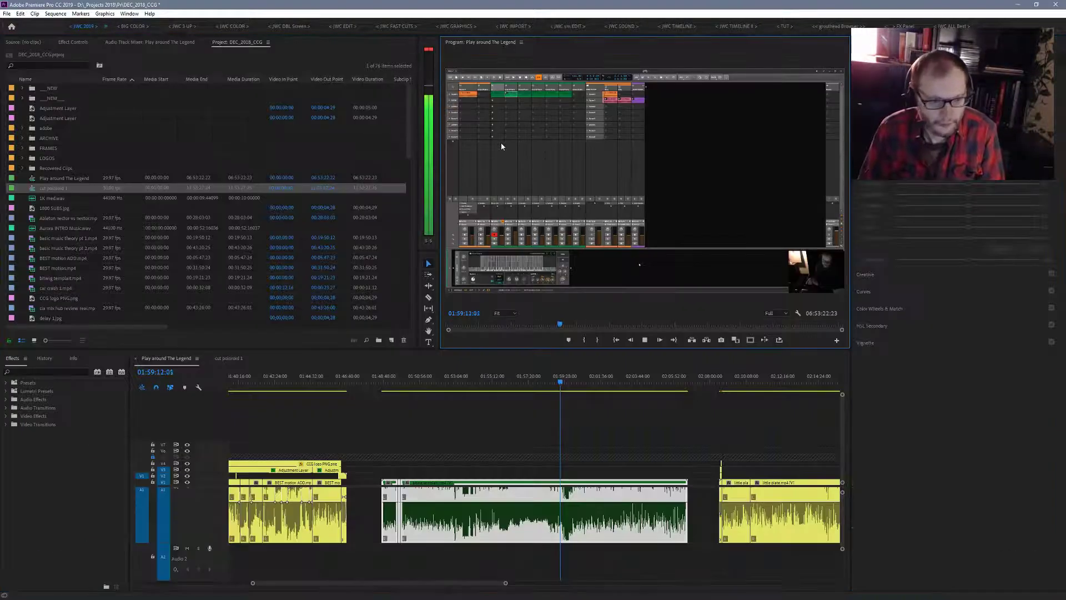
key(space)
drag(389, 455, 694, 509)
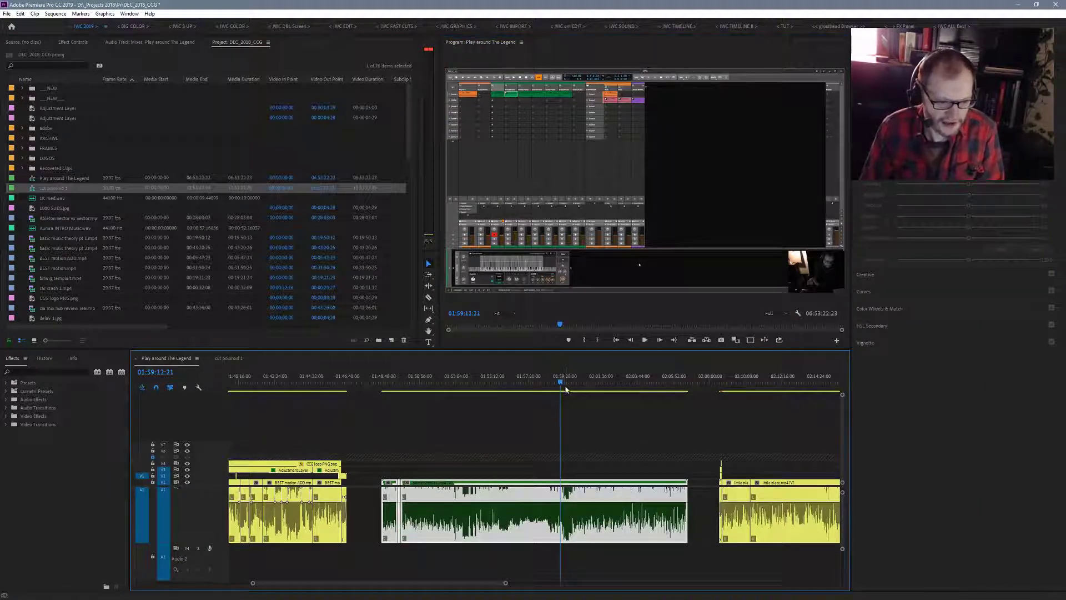
drag(560, 384, 523, 388)
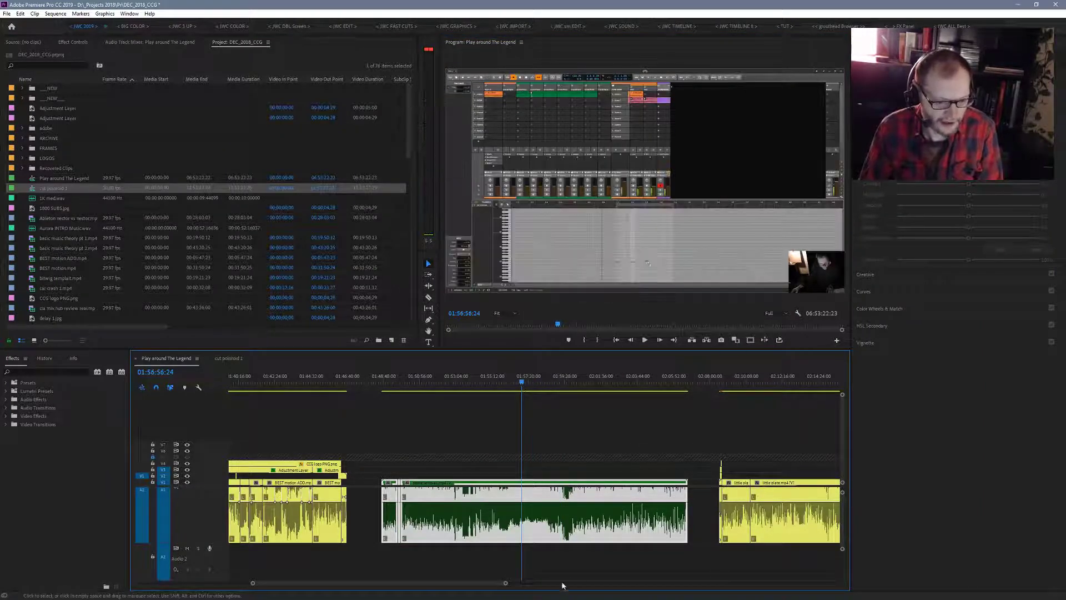
- Play the first long orange clip in the Play around The Legend sequence from 2:30:42, and skim on to 2:37:27
drag(506, 584, 690, 594)
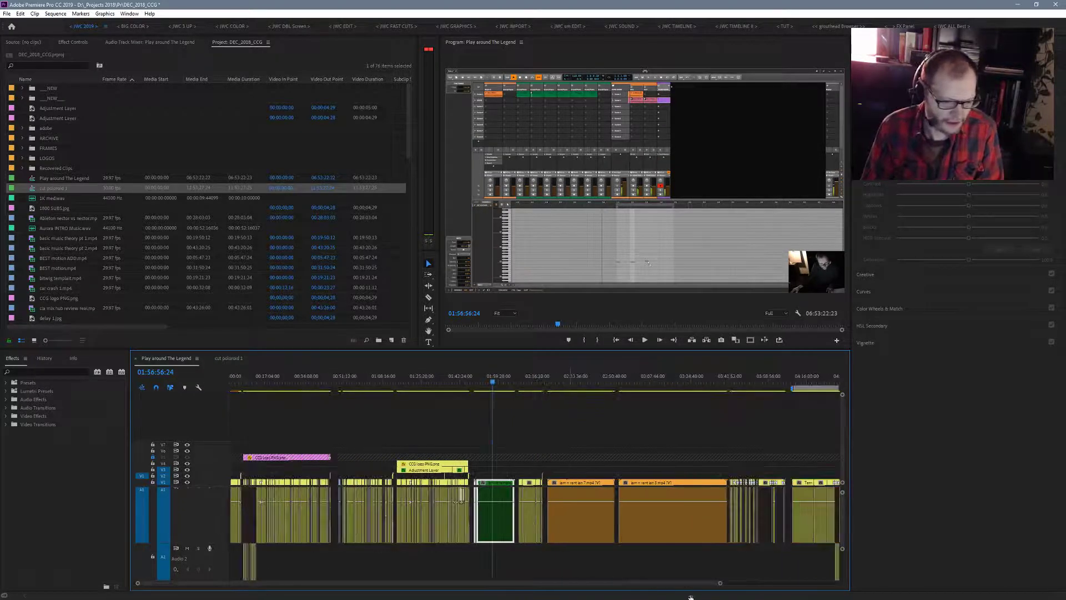
drag(495, 384, 574, 405)
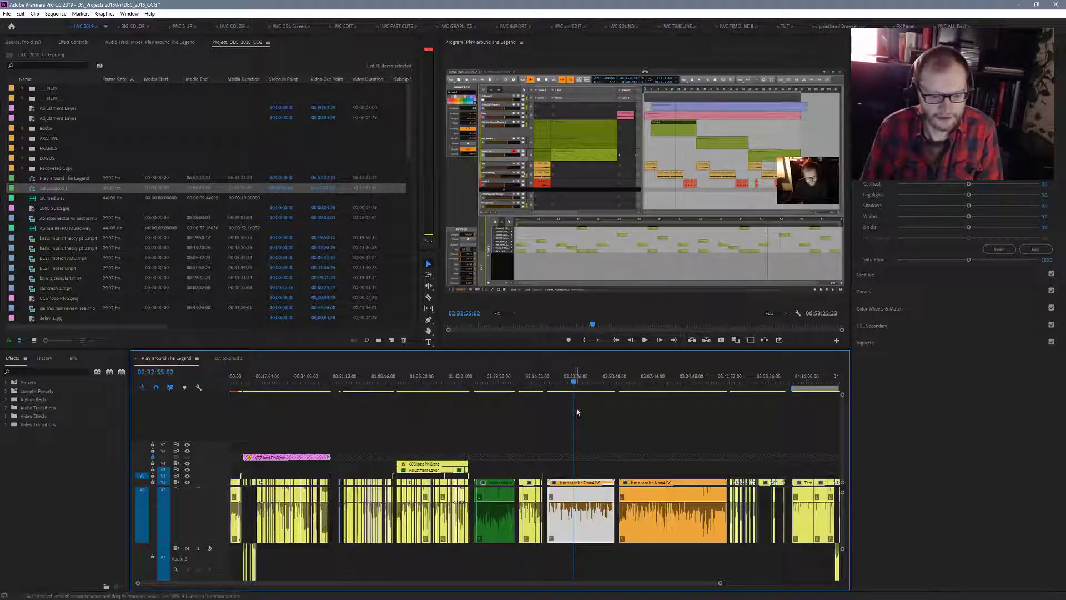
click(569, 383)
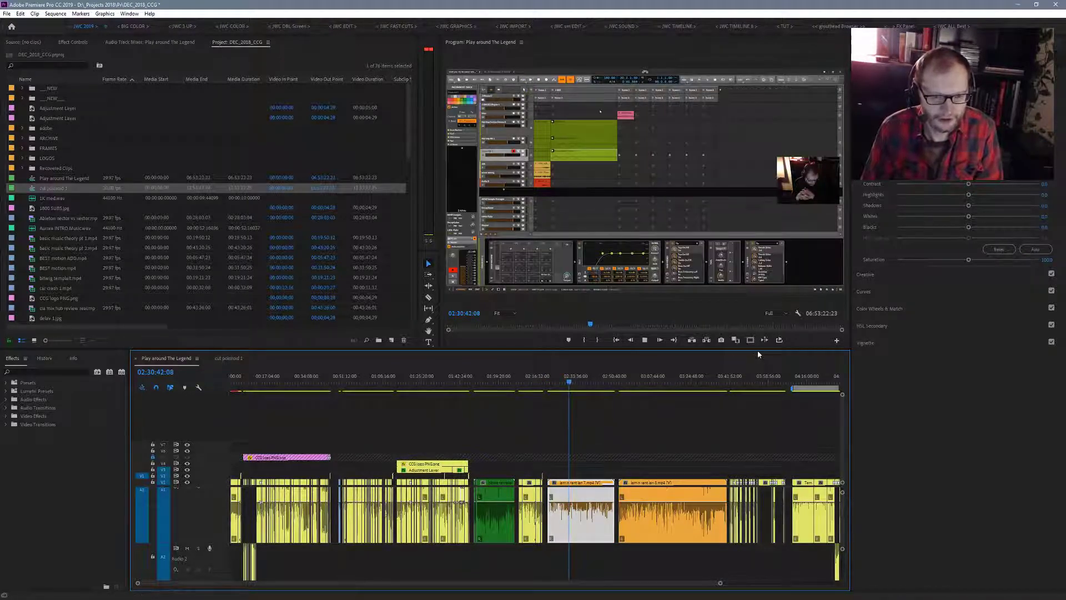
click(645, 339)
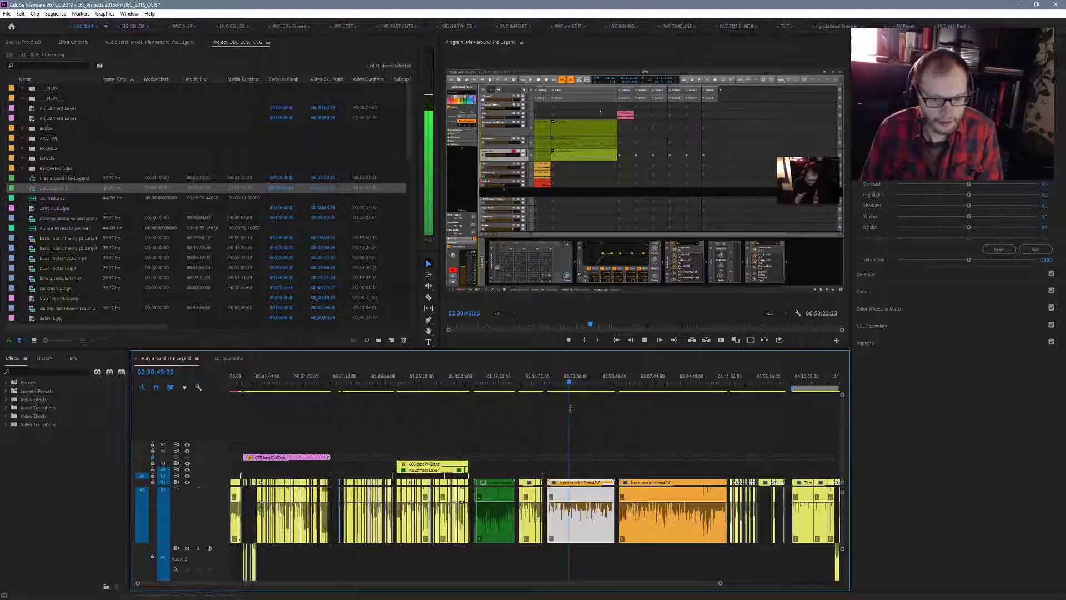
drag(570, 382, 585, 387)
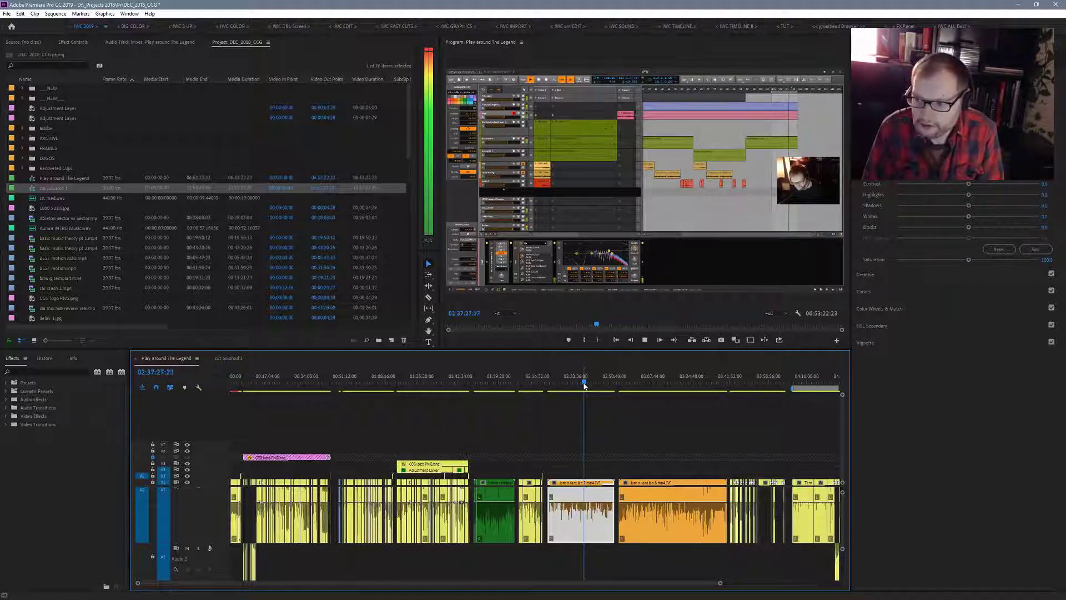
- Skim and play the second long orange clip at 3:00:21, 3:06:18, 3:11:39 and 3:17:33
drag(584, 383, 635, 394)
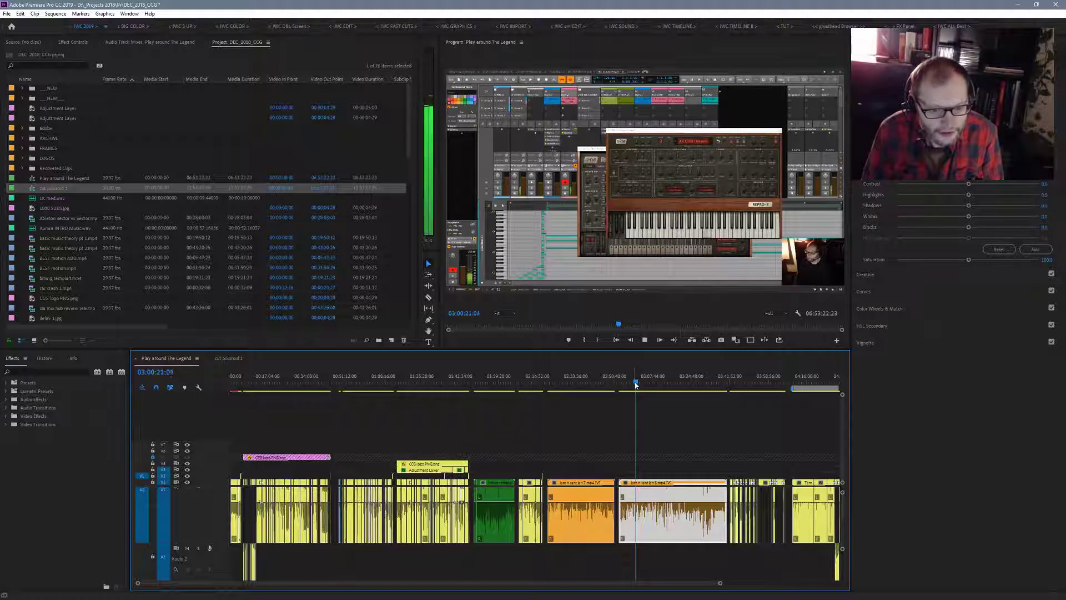
drag(636, 385, 649, 389)
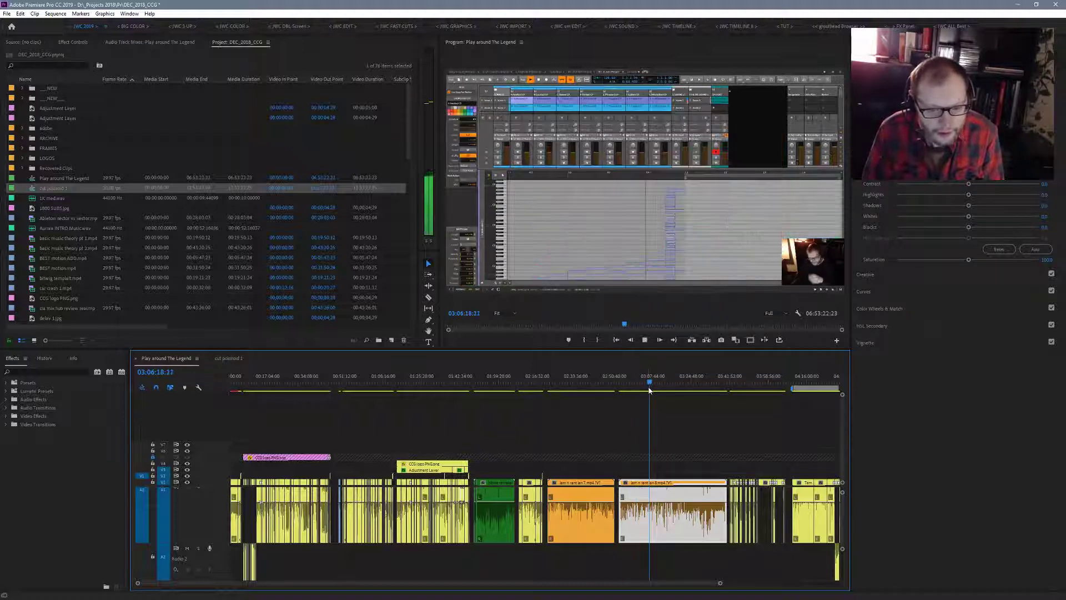
key(space)
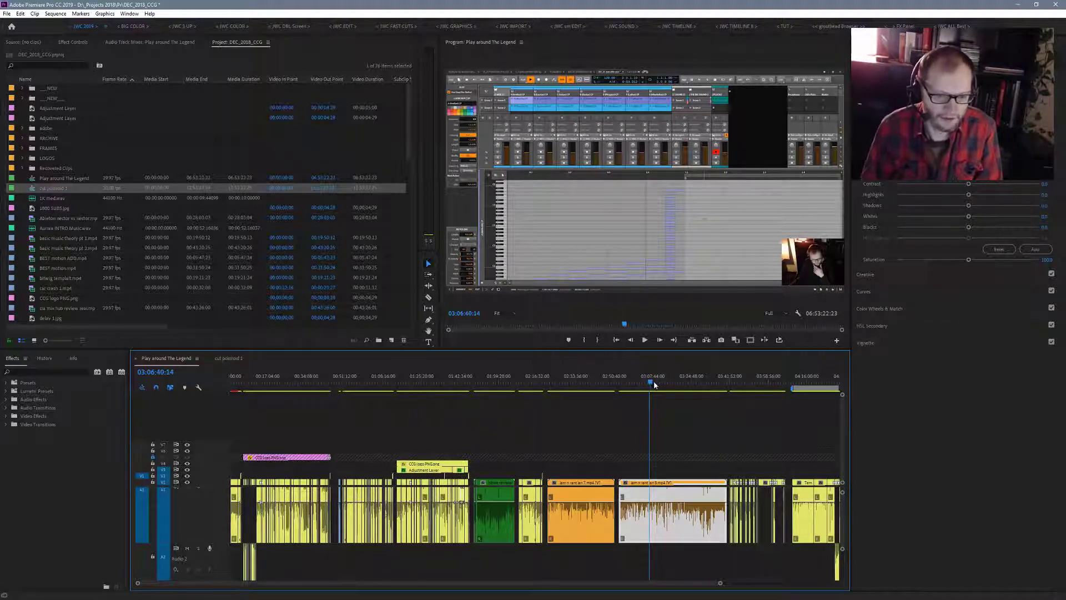
drag(654, 384, 661, 383)
drag(573, 459, 681, 529)
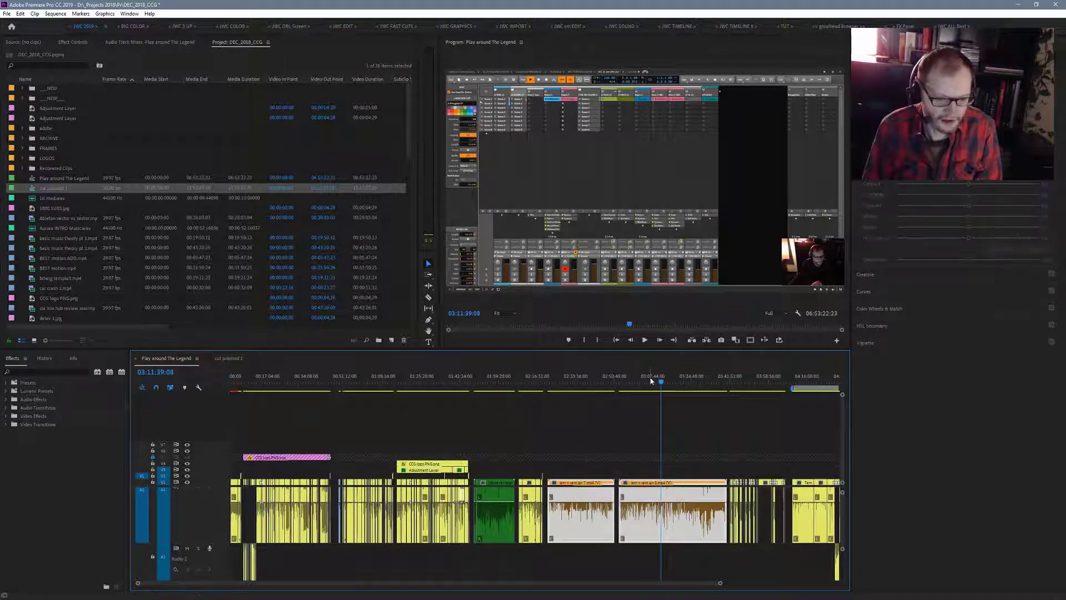
drag(662, 384, 676, 389)
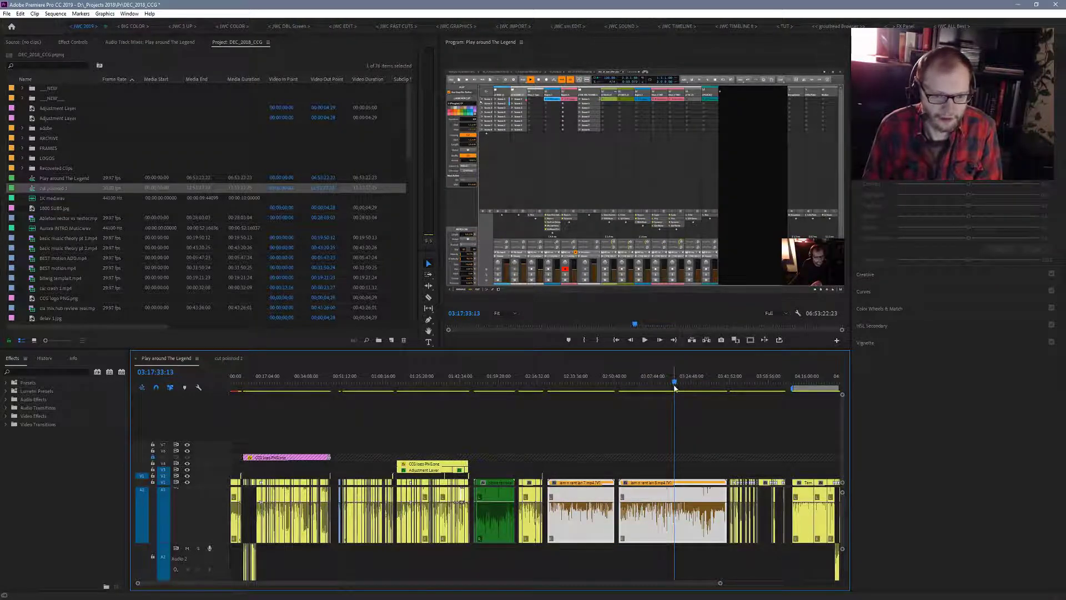
key(space)
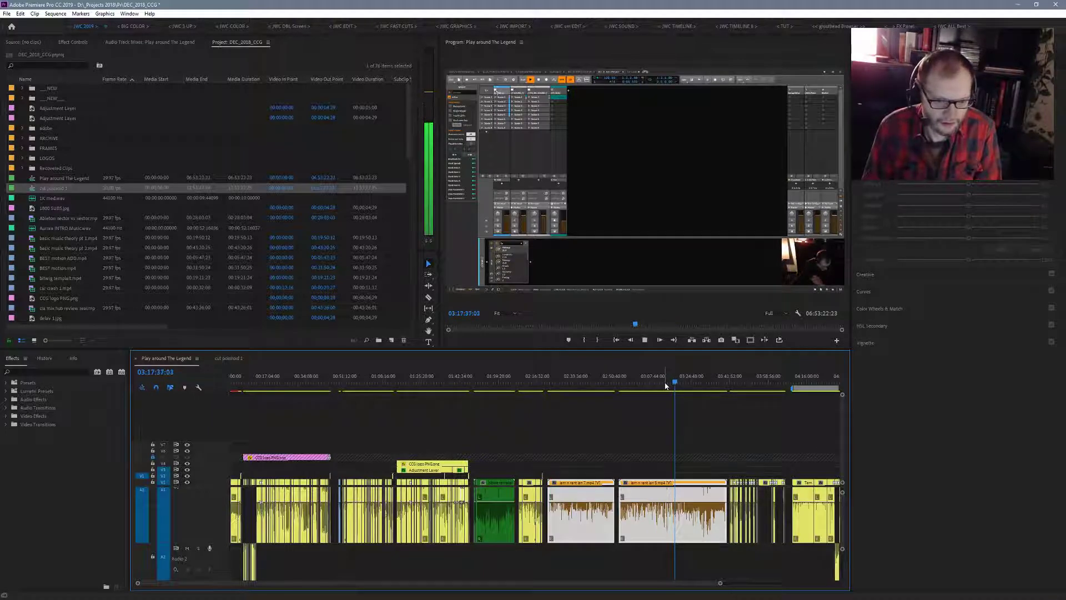
key(space)
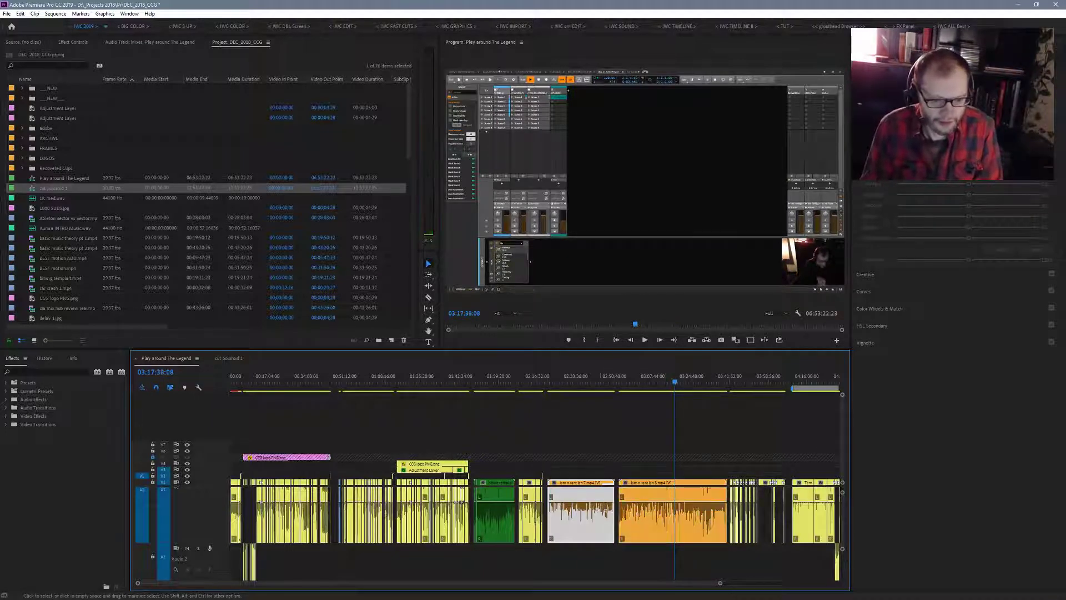
- Select both long orange clips and label them Green
drag(601, 499, 700, 490)
right_click(698, 486)
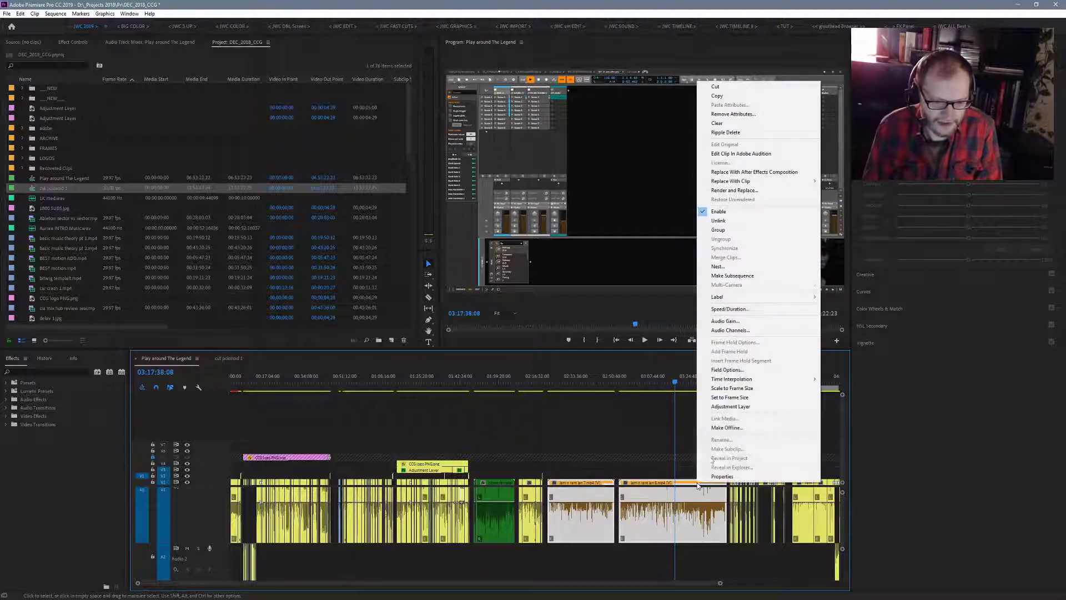
mouse_move(805, 298)
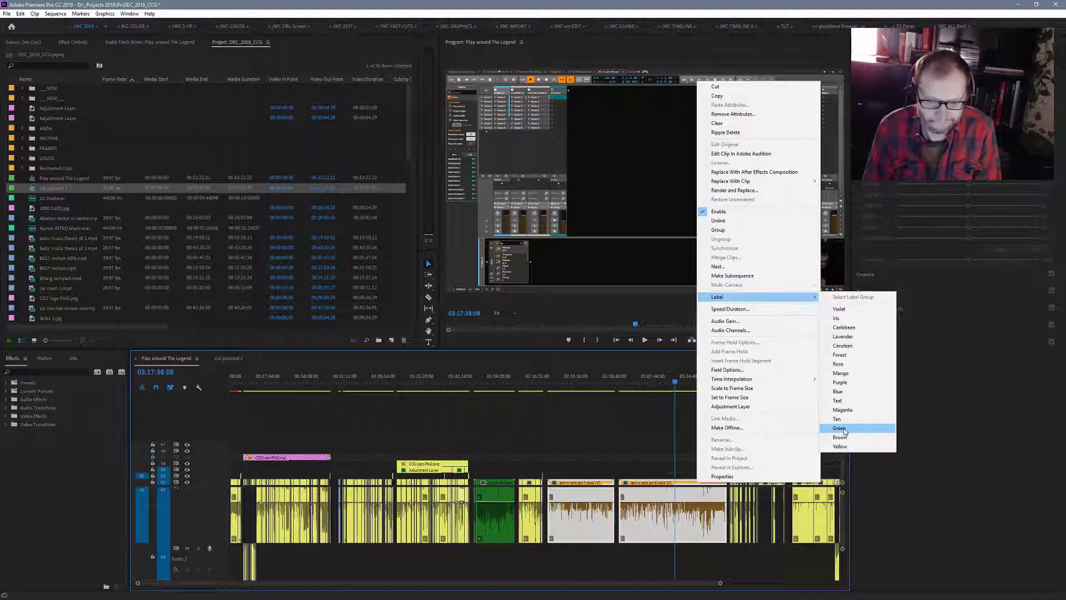
click(843, 430)
- Skim and play the short blue Template clips after the yellow section, from 5:03:50 through 5:07:33 to 5:09:37
drag(721, 584, 837, 584)
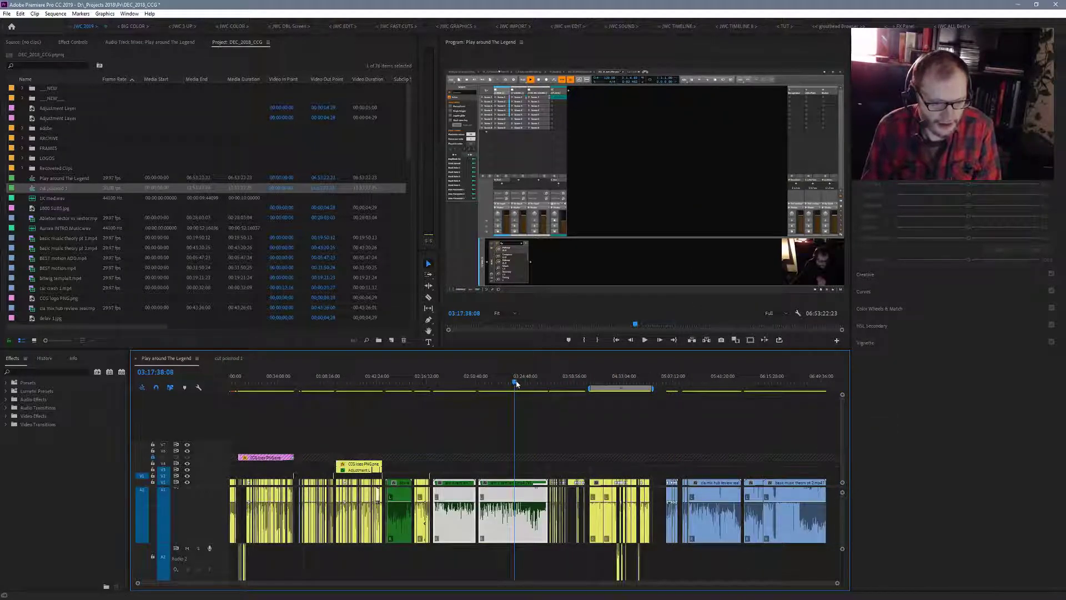
drag(516, 383, 668, 410)
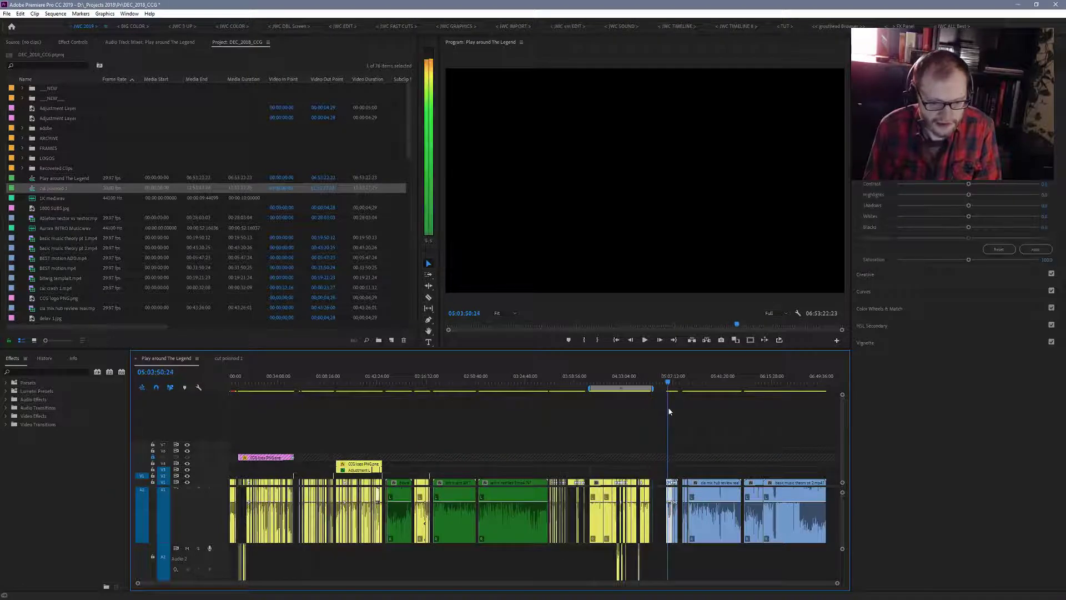
key(space)
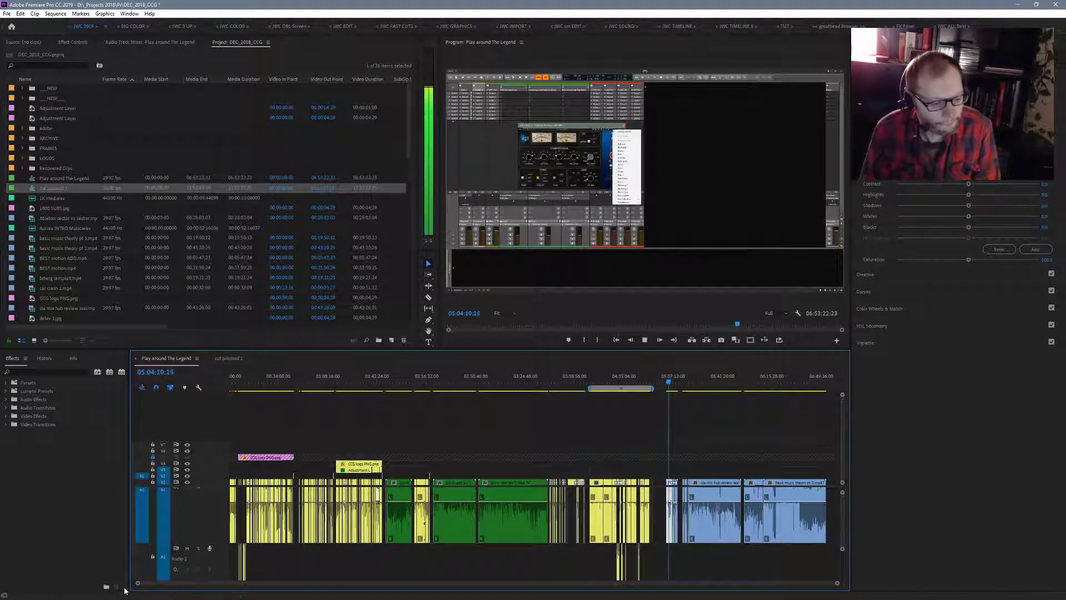
drag(137, 583, 389, 599)
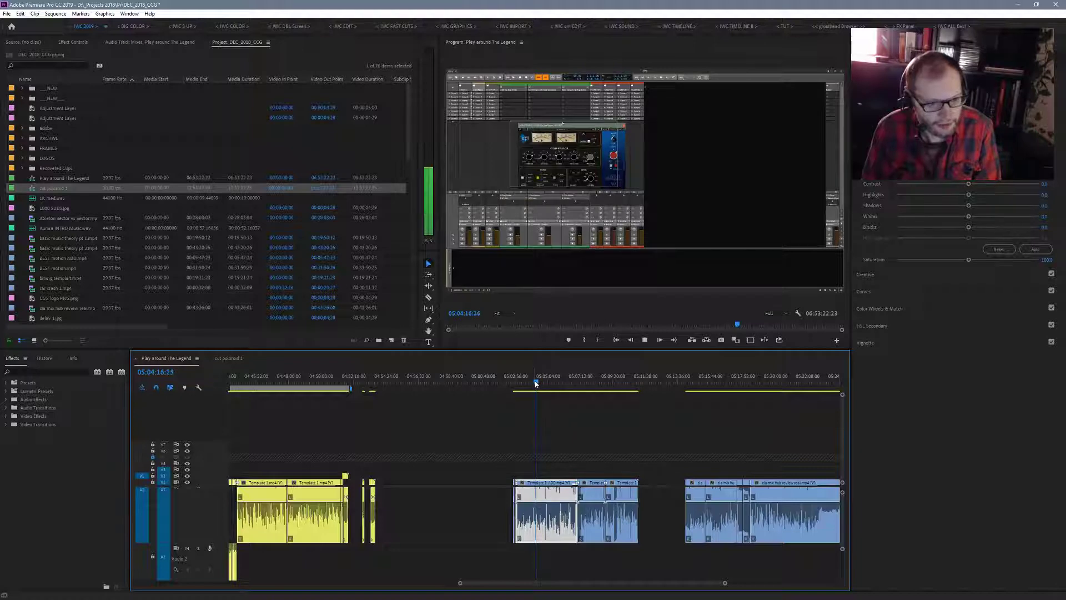
drag(535, 383, 578, 383)
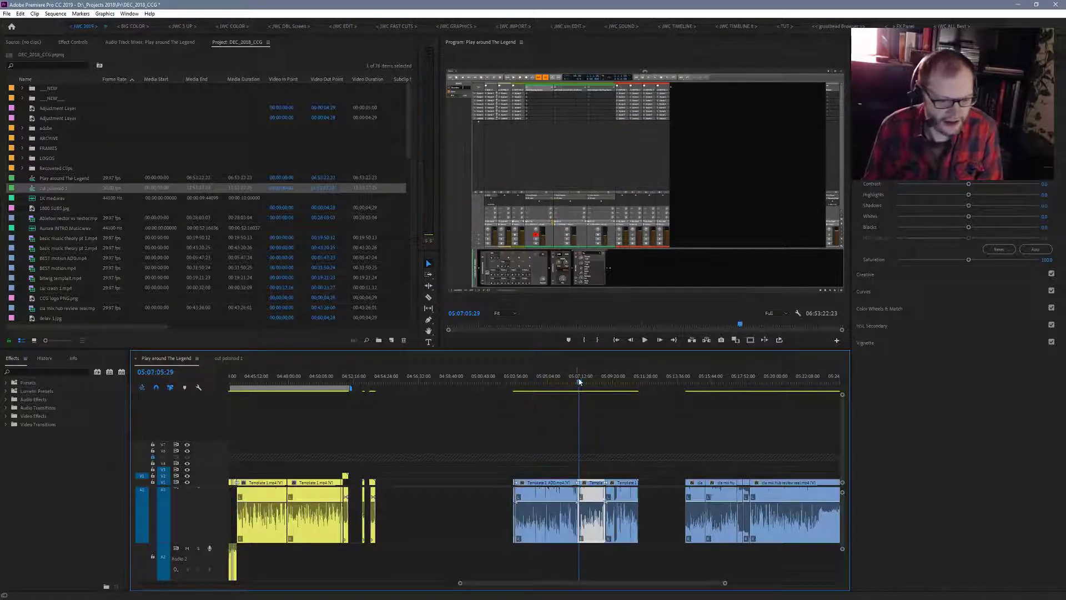
click(587, 383)
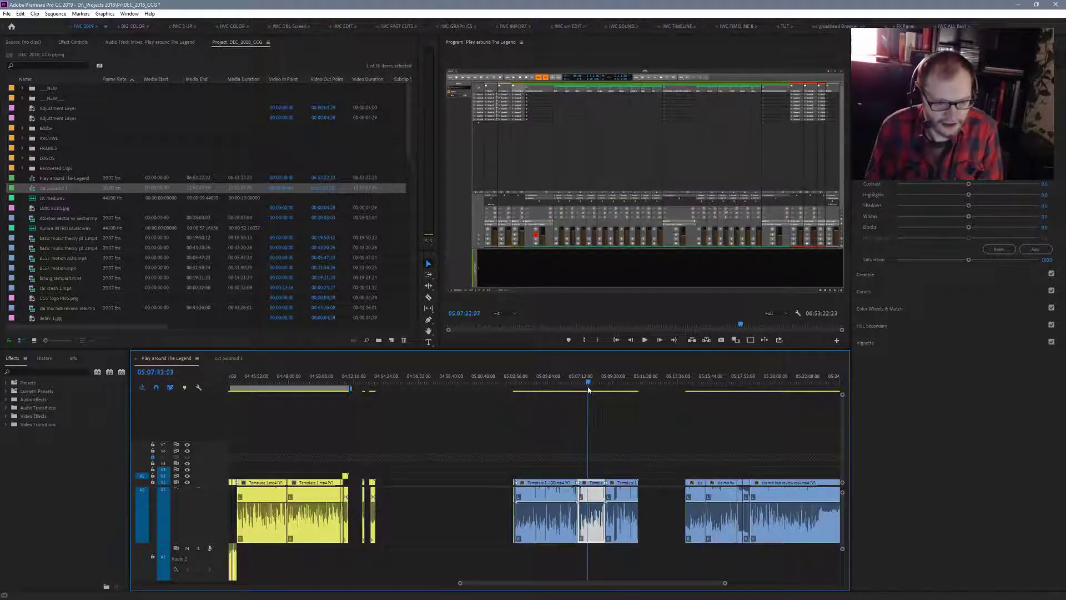
key(space)
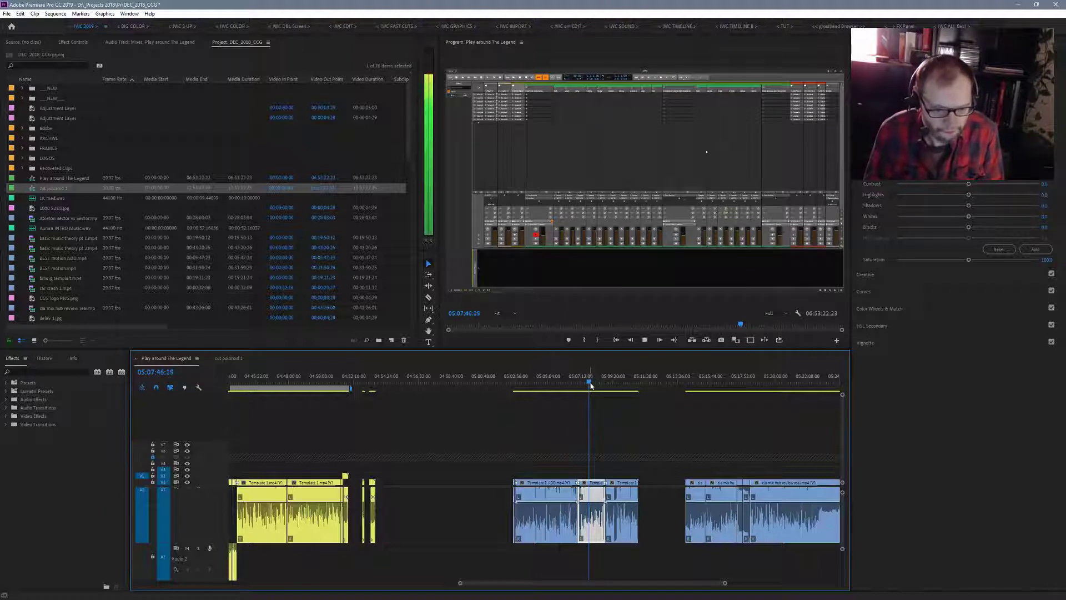
key(space)
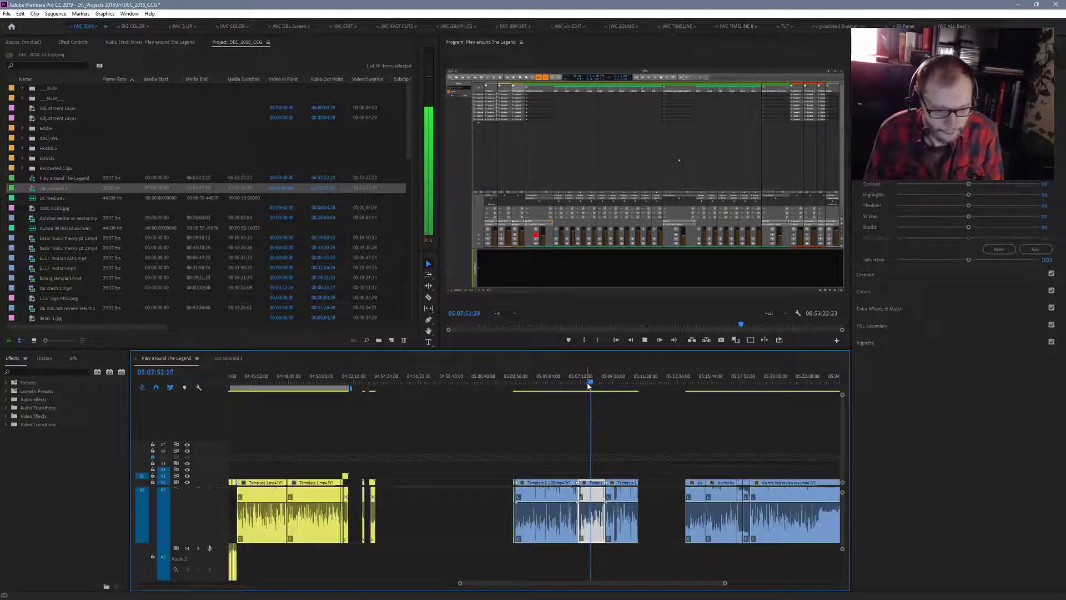
drag(588, 385, 617, 383)
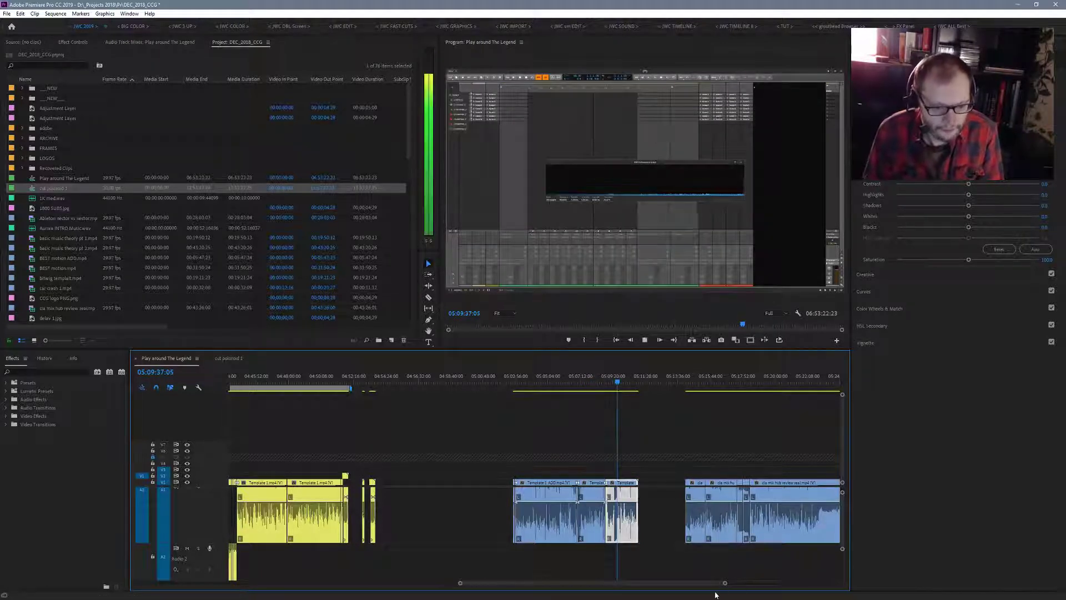
- Skim and play the blue mix hub review clips at 5:16:13, 5:27:16 and 5:32:54
drag(725, 583, 782, 592)
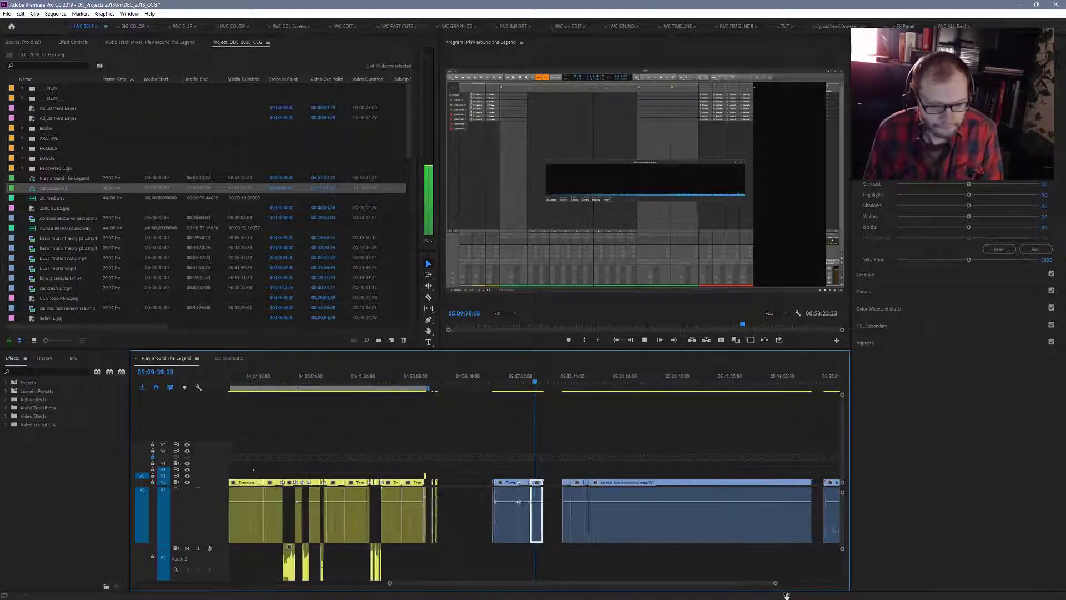
drag(535, 384, 575, 396)
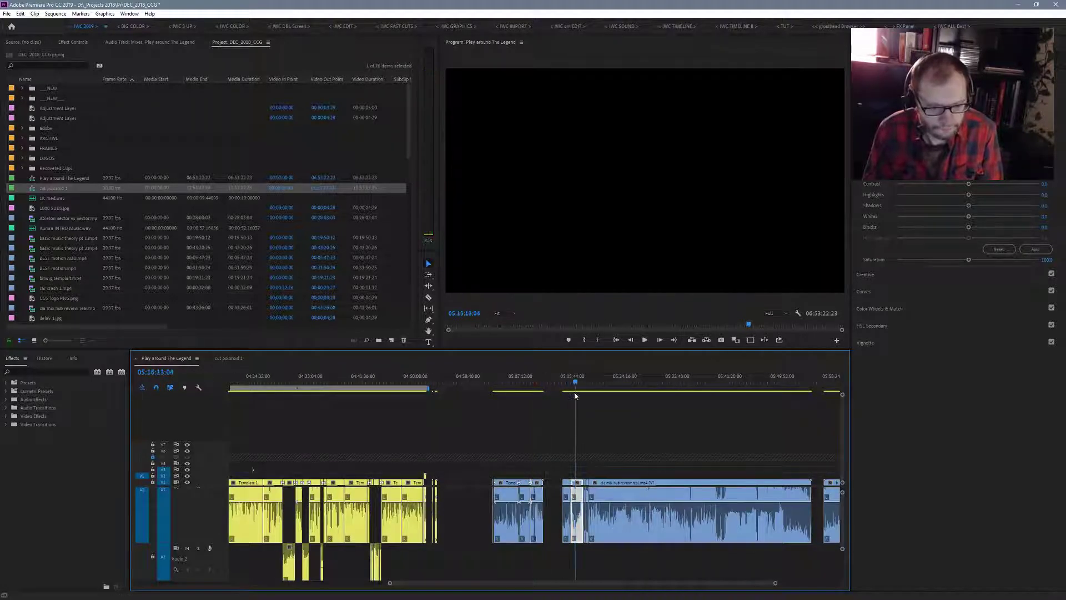
key(space)
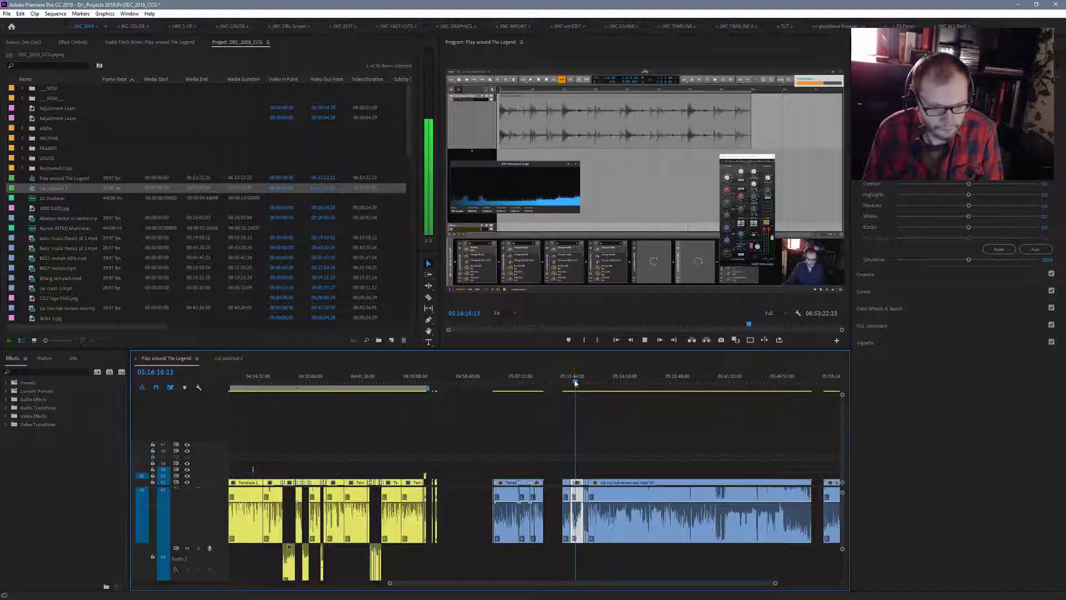
drag(575, 384, 643, 398)
key(space)
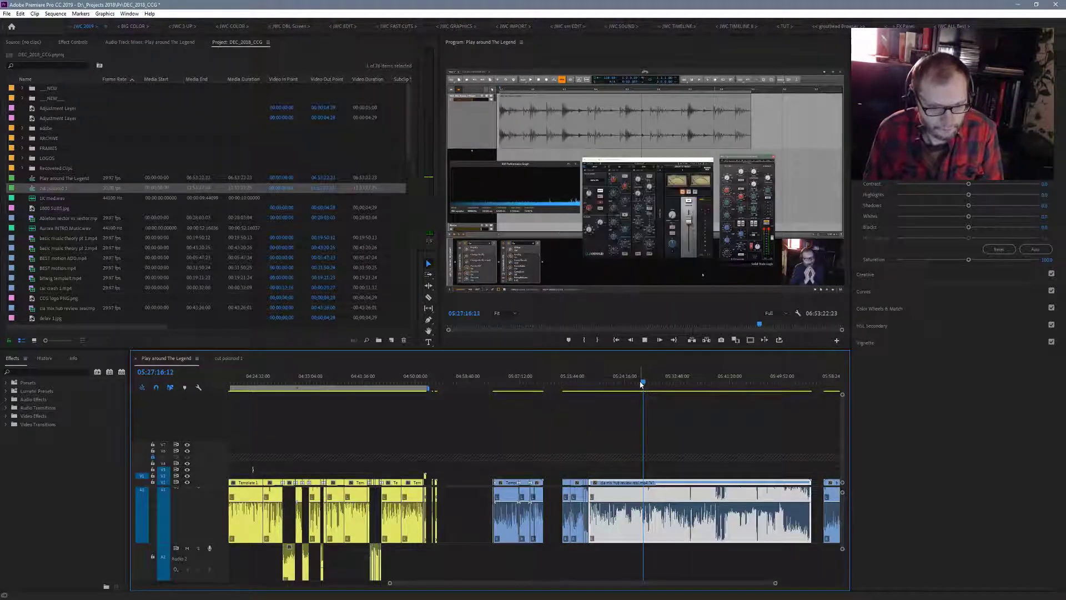
click(677, 383)
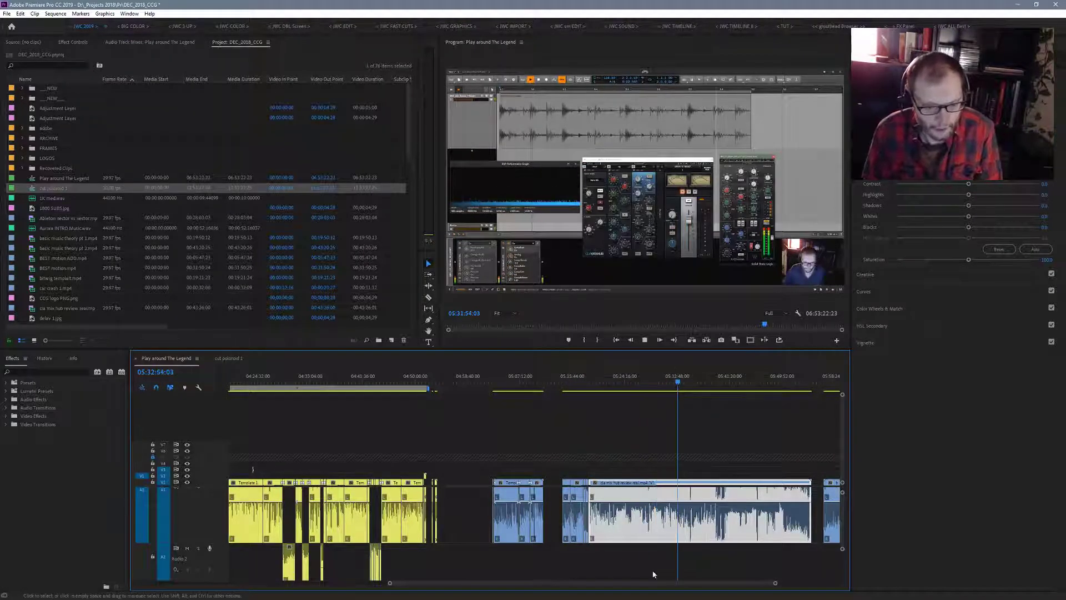
- Play the two blue music theory clips at 6:04:36 and 6:42:30, checking the second in the maximized program monitor up to 6:42:57
drag(776, 584, 837, 590)
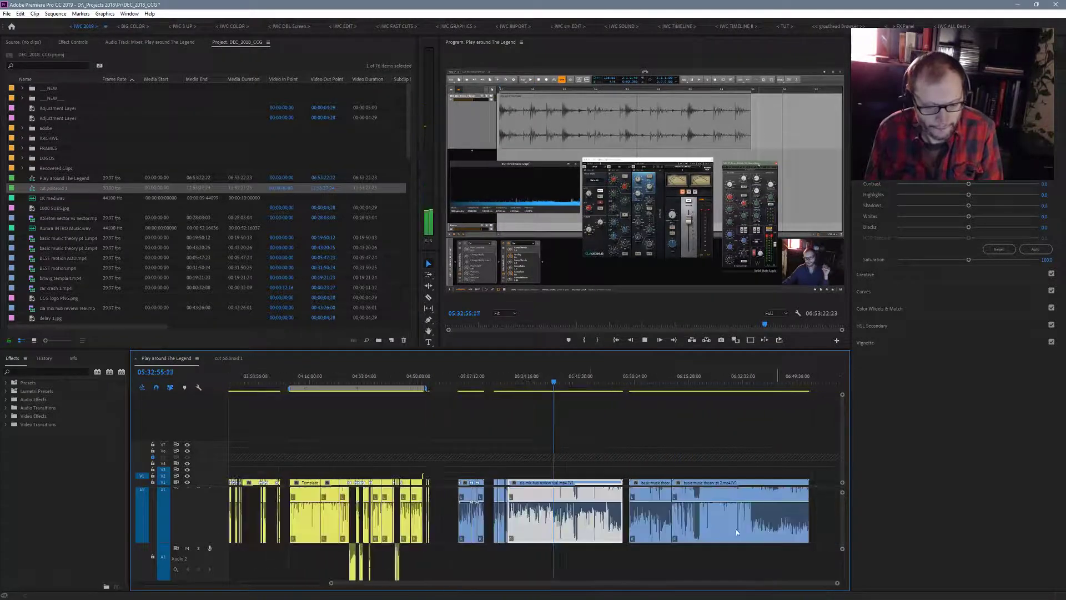
drag(555, 382, 654, 407)
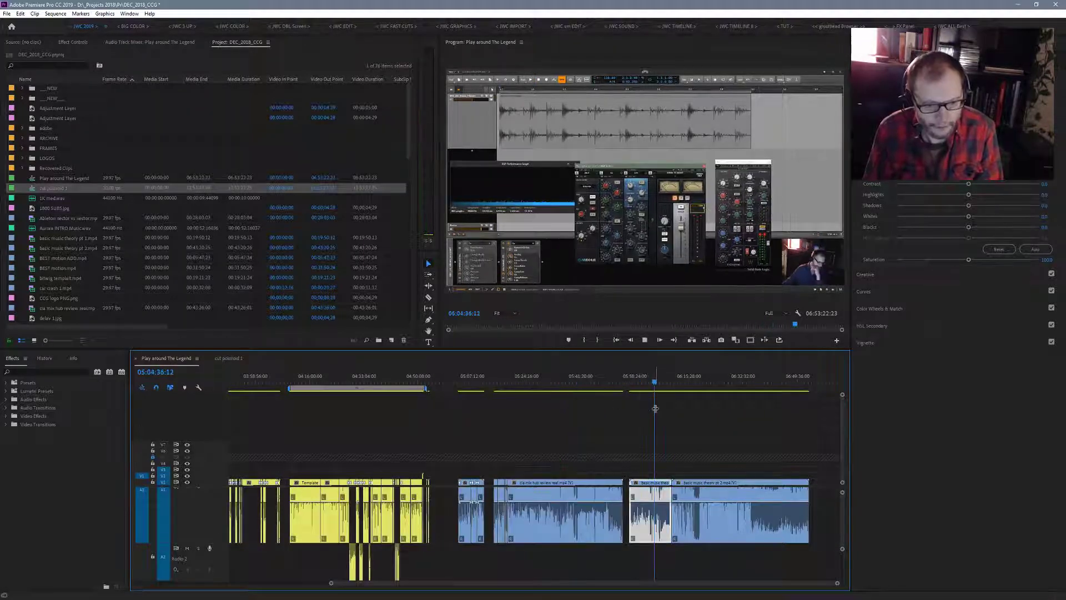
key(space)
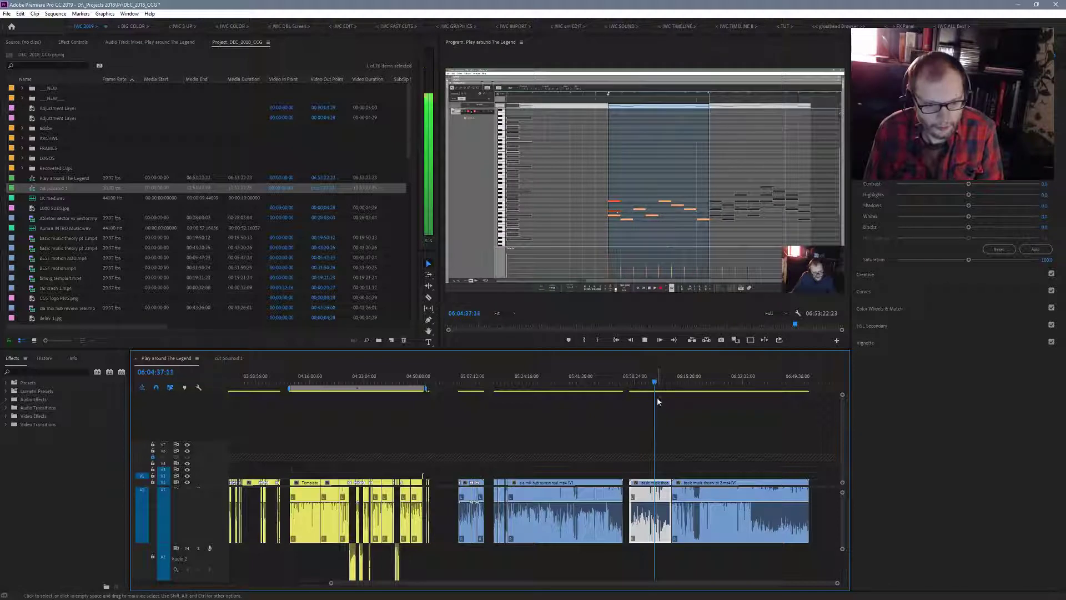
drag(655, 384, 776, 393)
key(space)
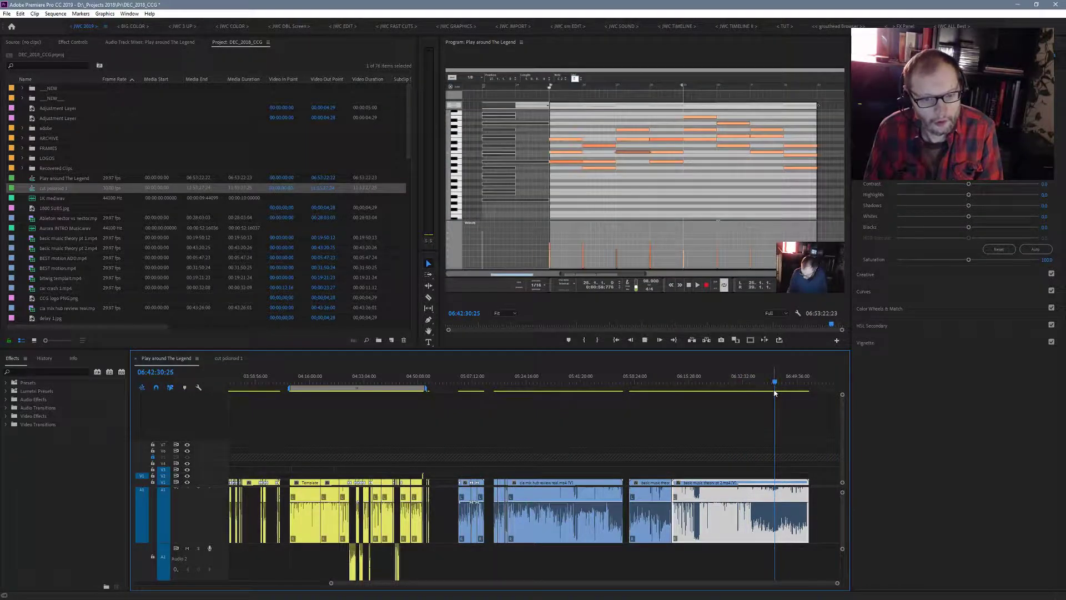
key(space)
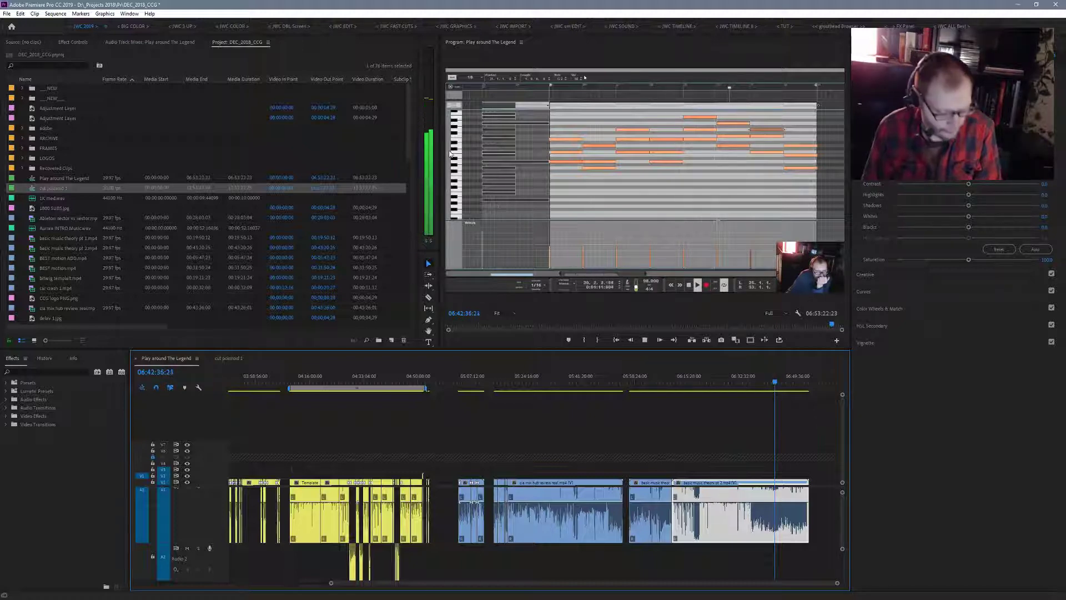
key(grave)
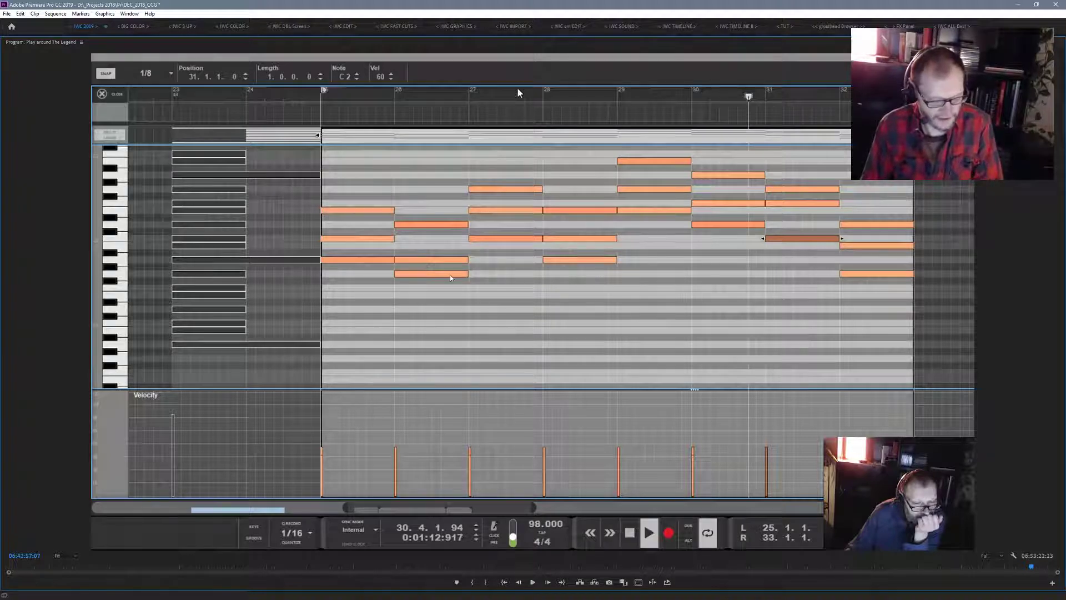
key(grave)
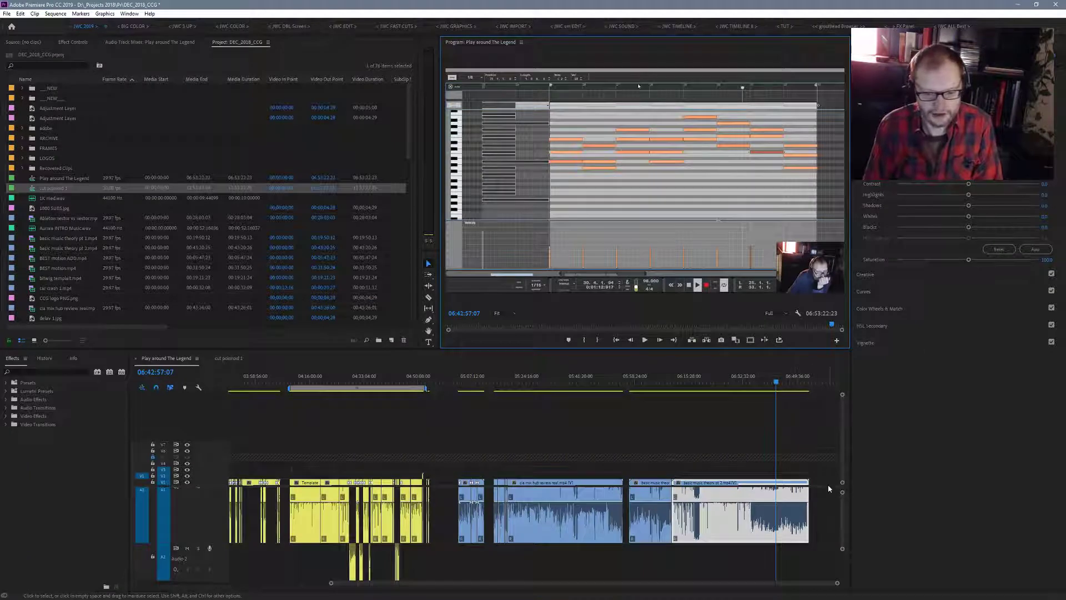
- Select all blue clips after the last yellow section and label them Green
drag(812, 462, 451, 522)
right_click(559, 491)
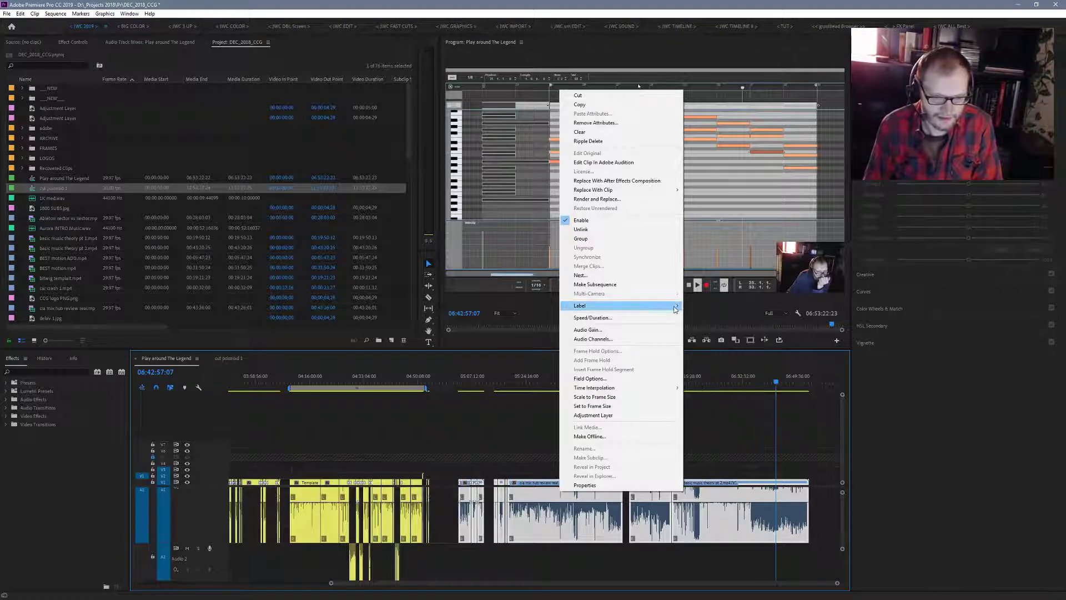
mouse_move(676, 307)
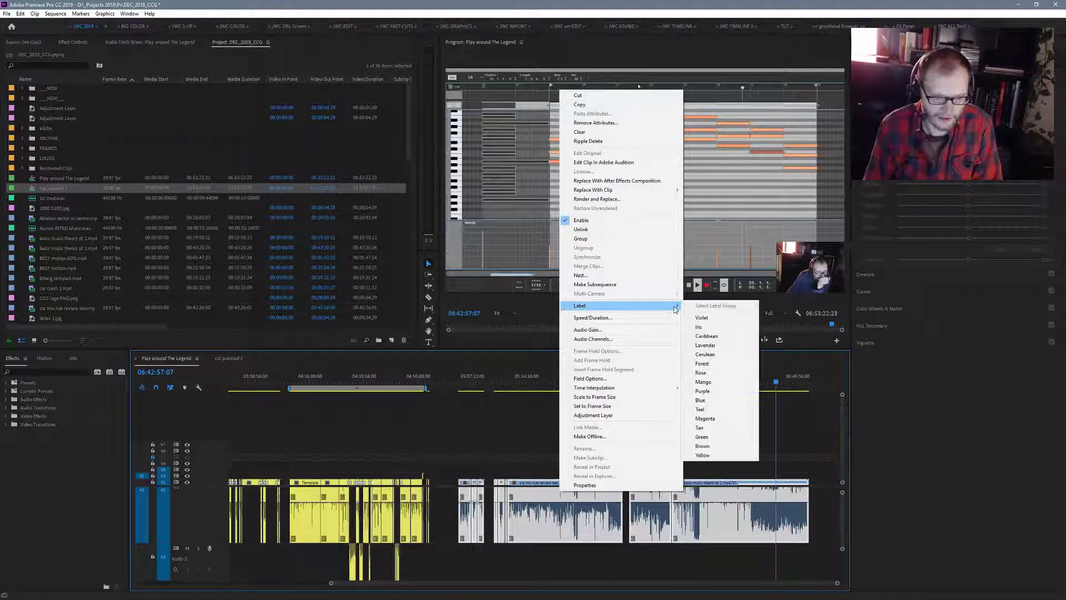
click(703, 437)
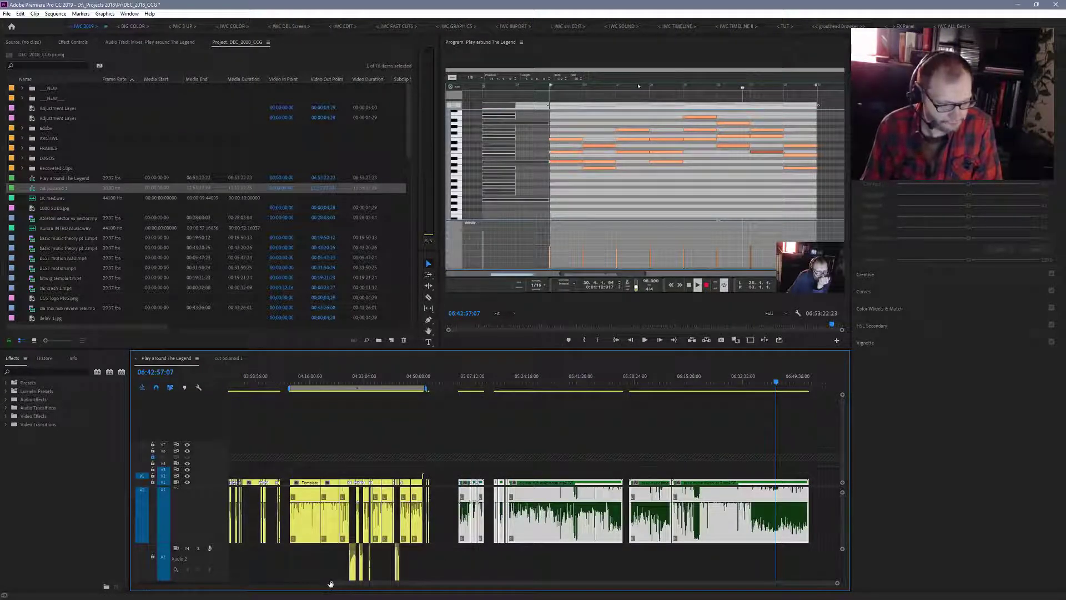
drag(332, 585, 1, 564)
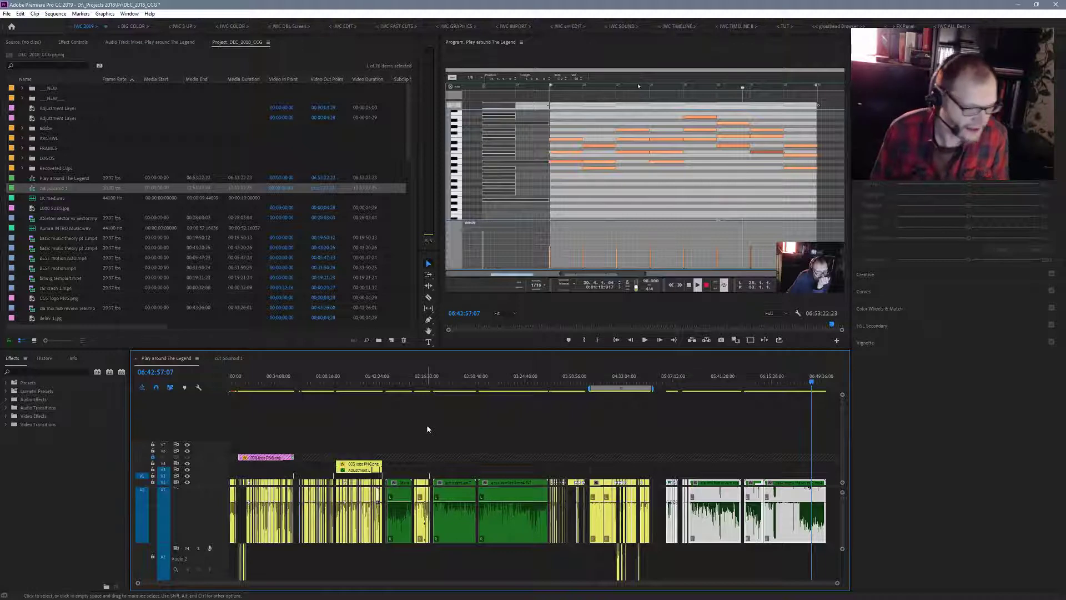
- In the cut poloroid 1 sequence, move the Chill Computer Guy logo clip from about 1:32:13 to just before the "thanks for watching" clip
click(227, 359)
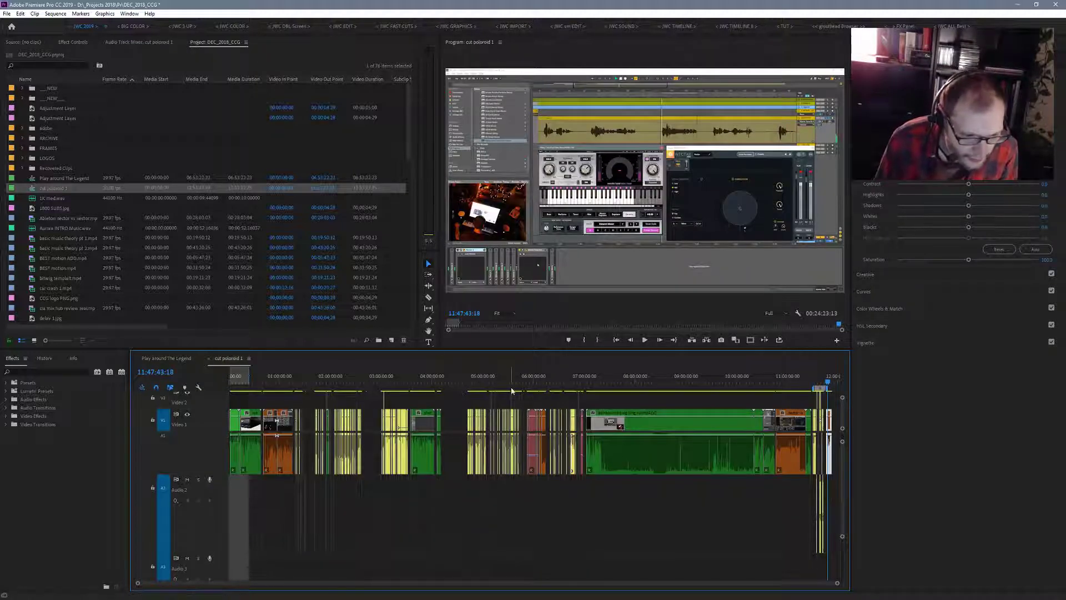
click(310, 381)
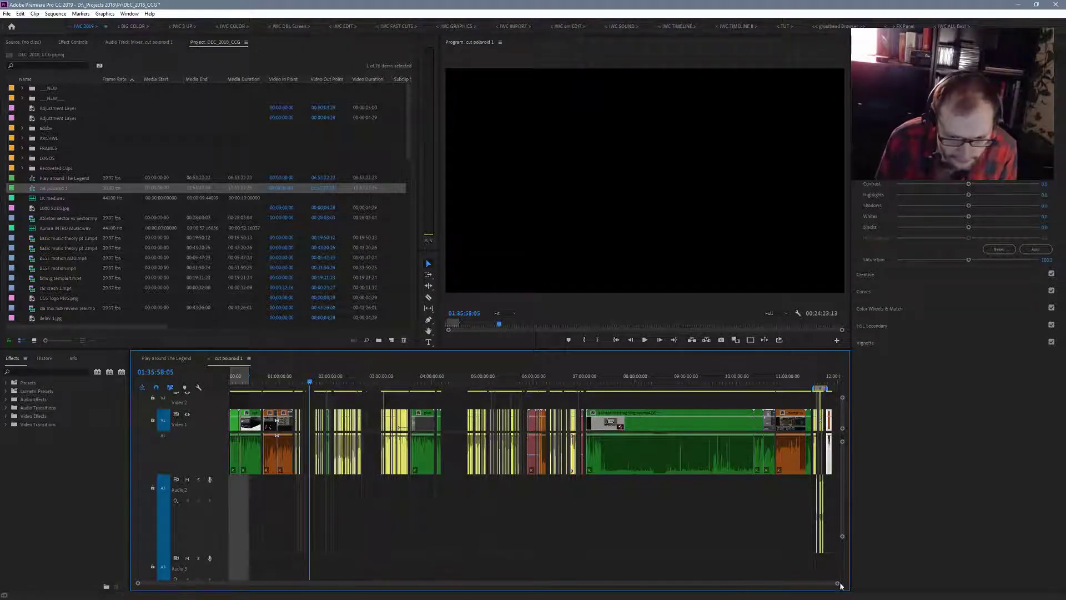
drag(838, 583, 573, 565)
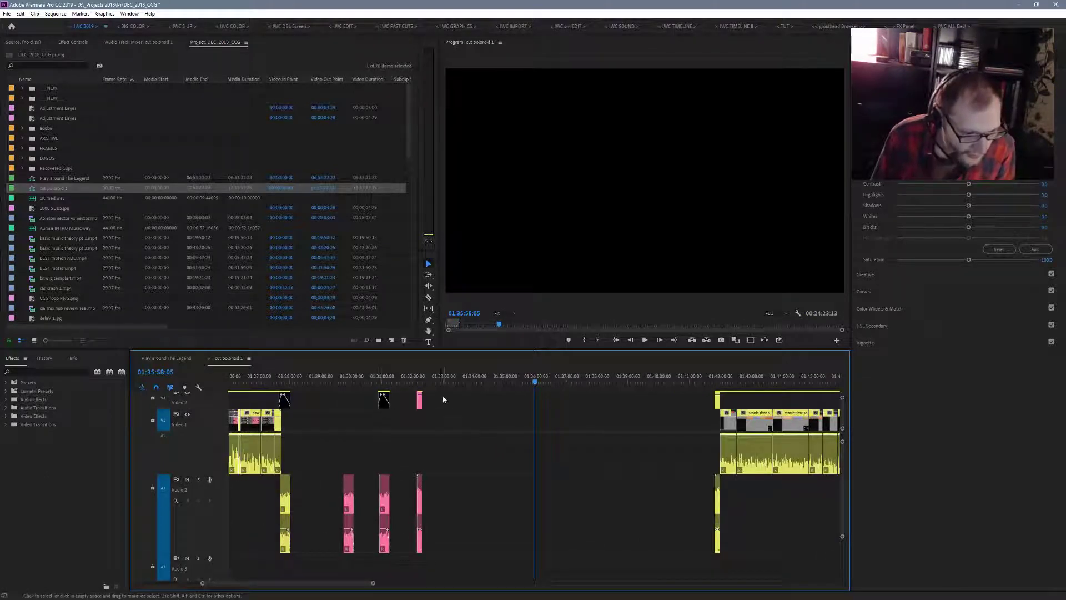
click(383, 382)
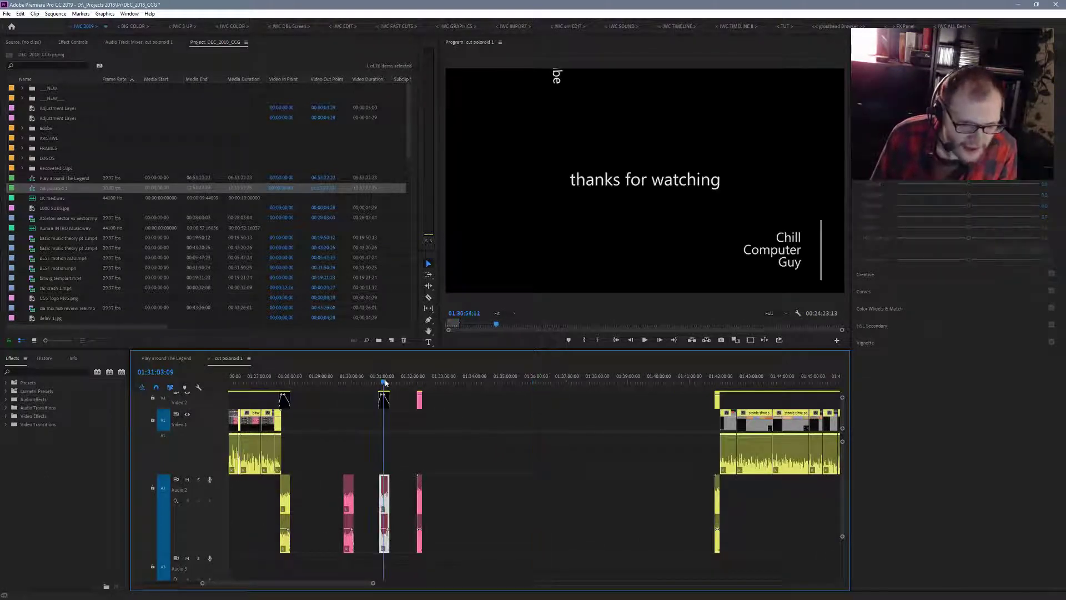
drag(384, 382, 420, 389)
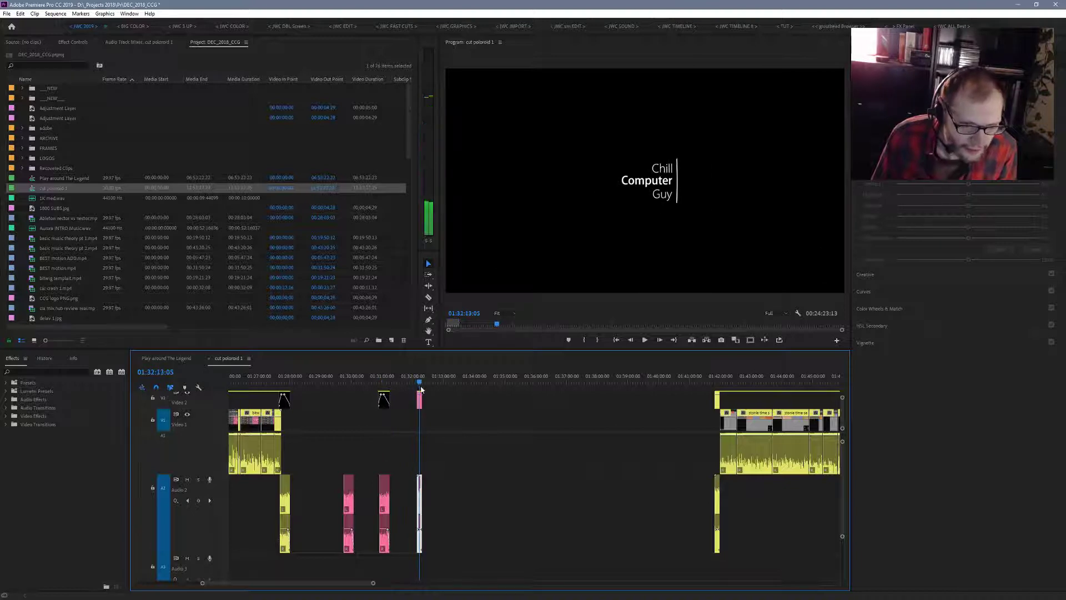
drag(449, 459, 408, 505)
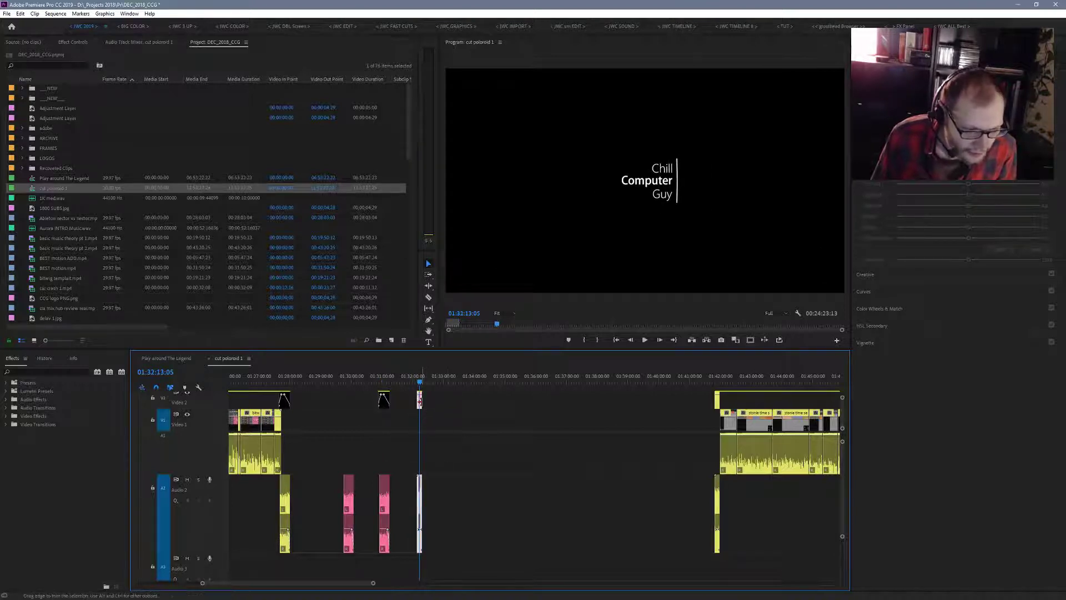
drag(420, 401, 367, 508)
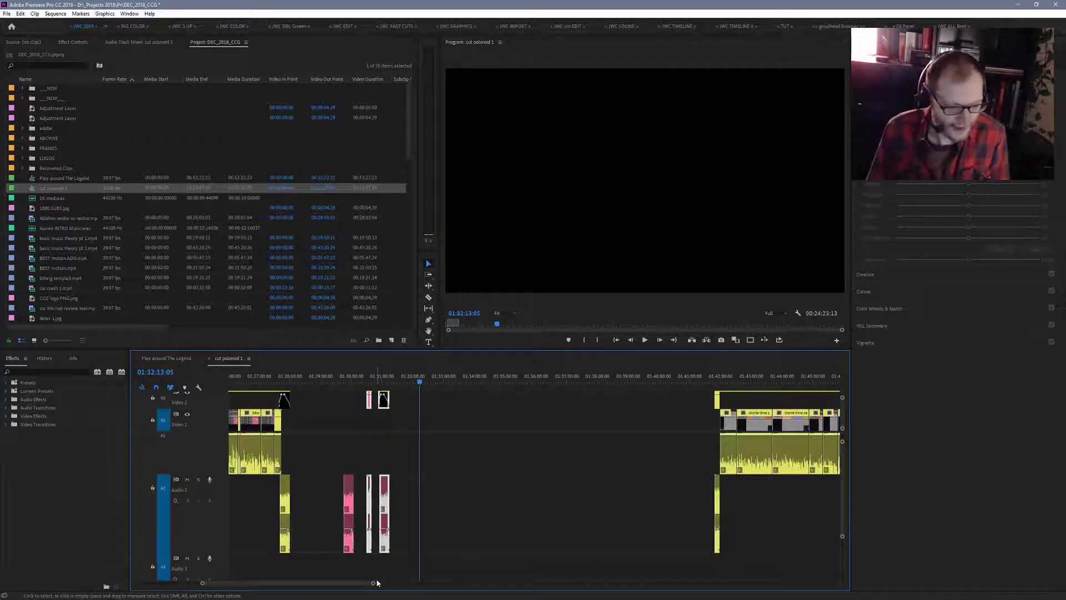
- Paste copies of the logo and "thanks for watching" clips at 00:39:10:14, in the gap after the first green section
drag(372, 582, 573, 577)
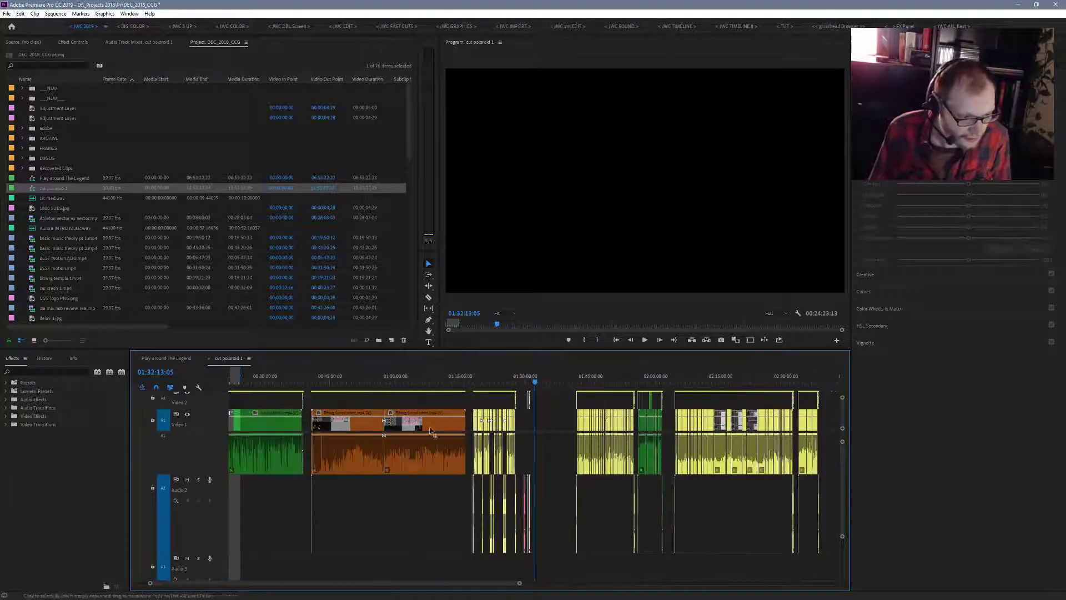
click(304, 384)
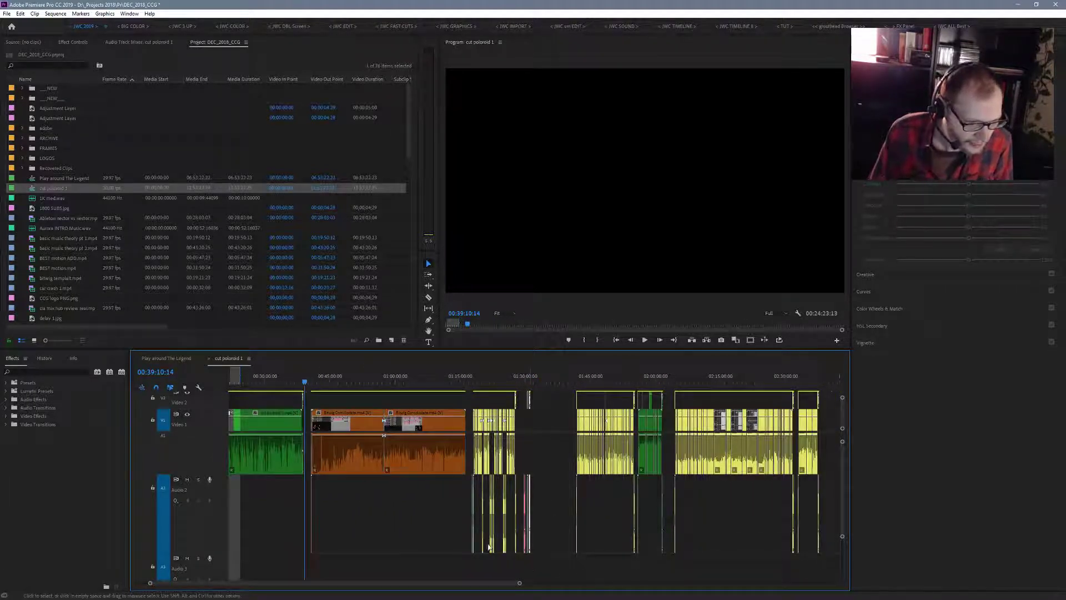
drag(520, 584, 410, 567)
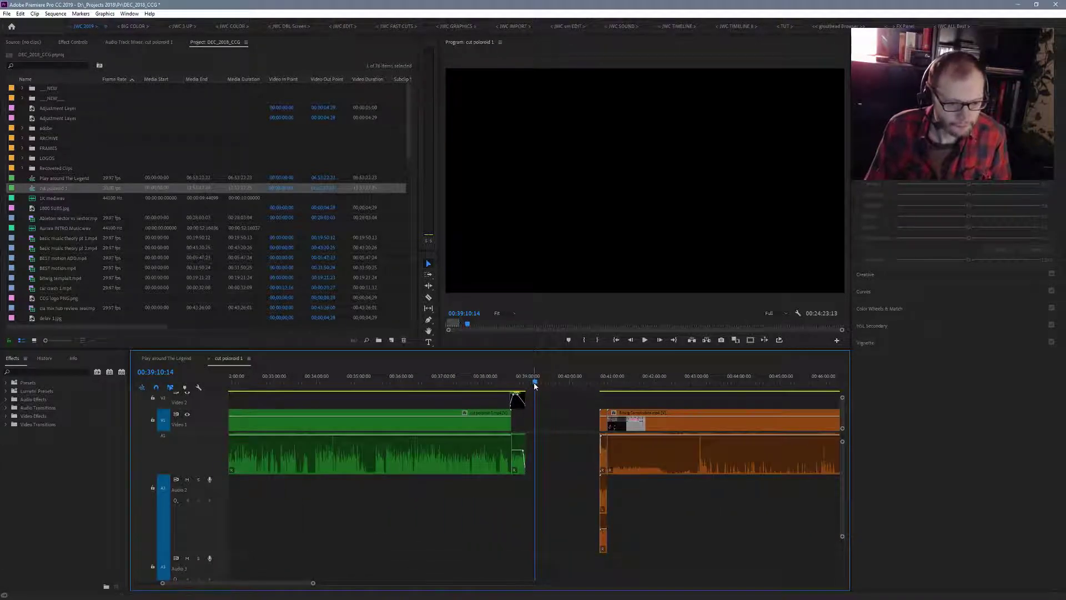
key(ctrl+v)
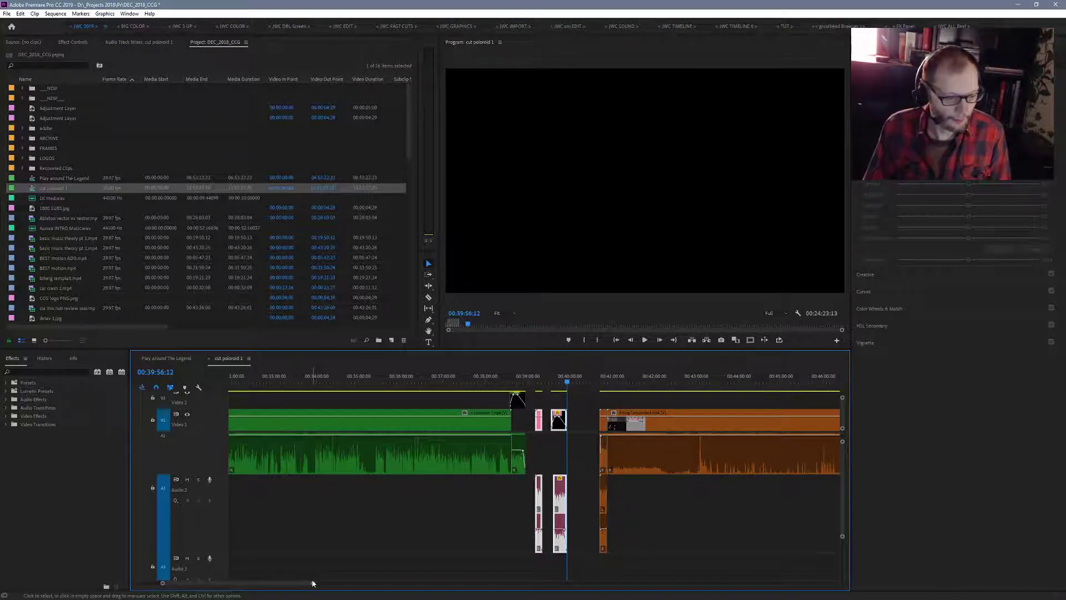
- Delete the orange, yellow and pink clips between the pasted title clips and the green section at about 1:56
drag(312, 583, 424, 590)
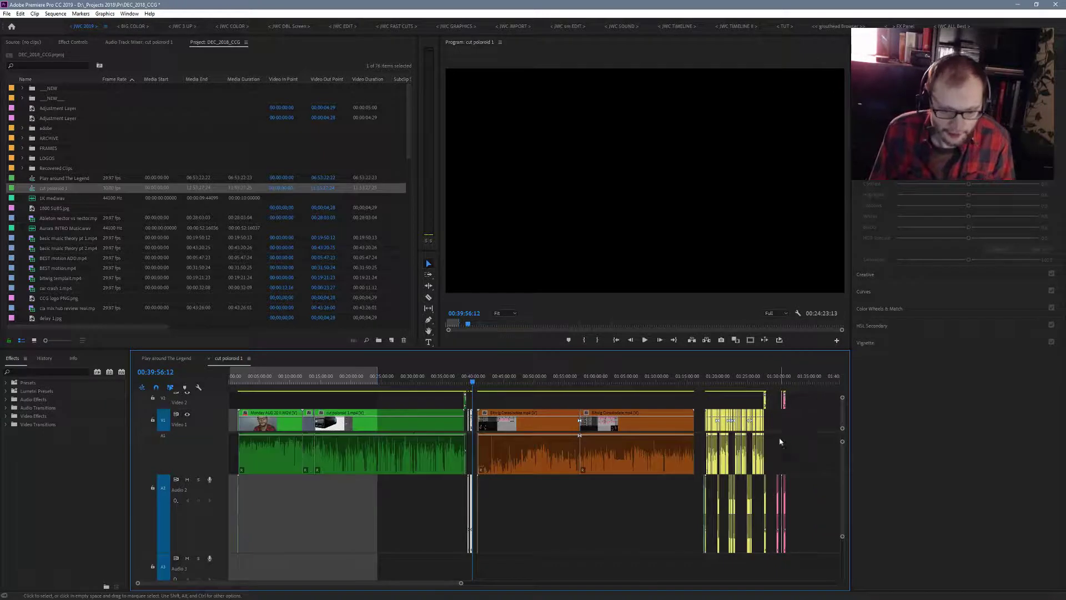
drag(812, 395, 476, 548)
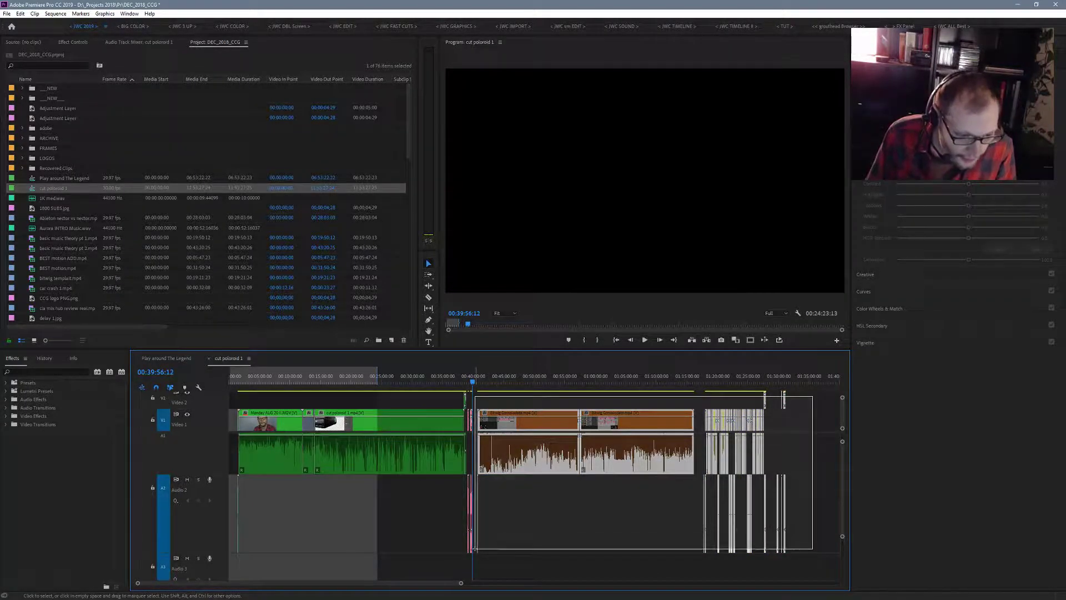
key(Delete)
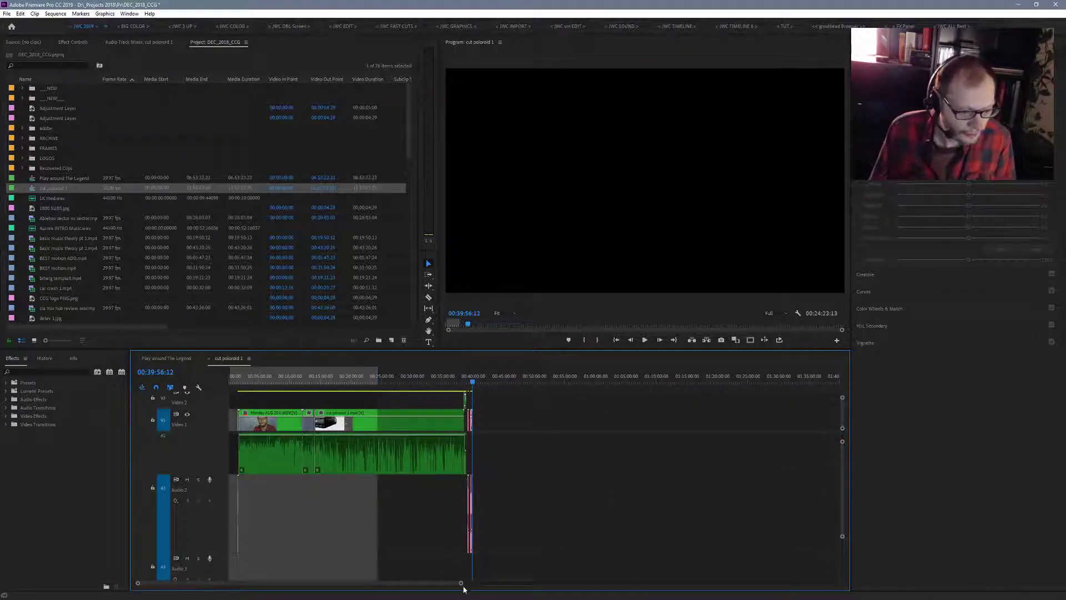
drag(460, 584, 457, 502)
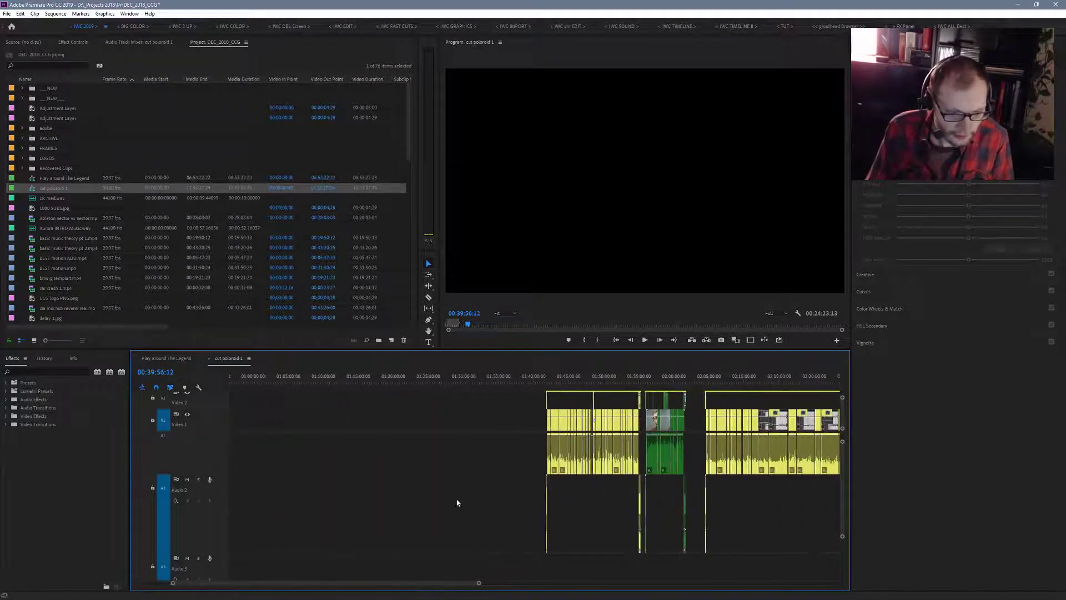
drag(528, 402, 639, 541)
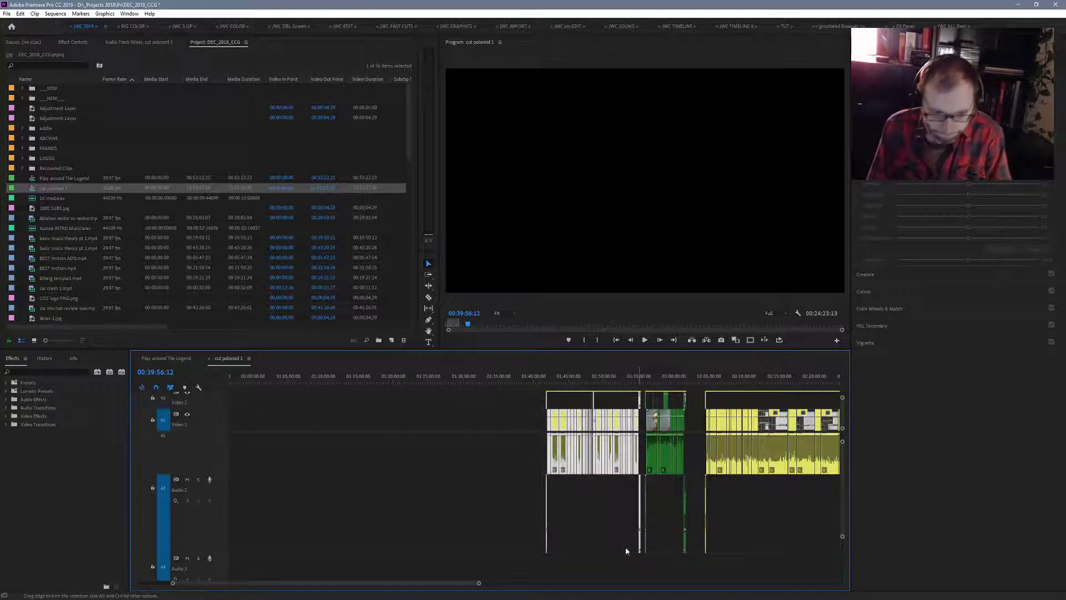
key(Delete)
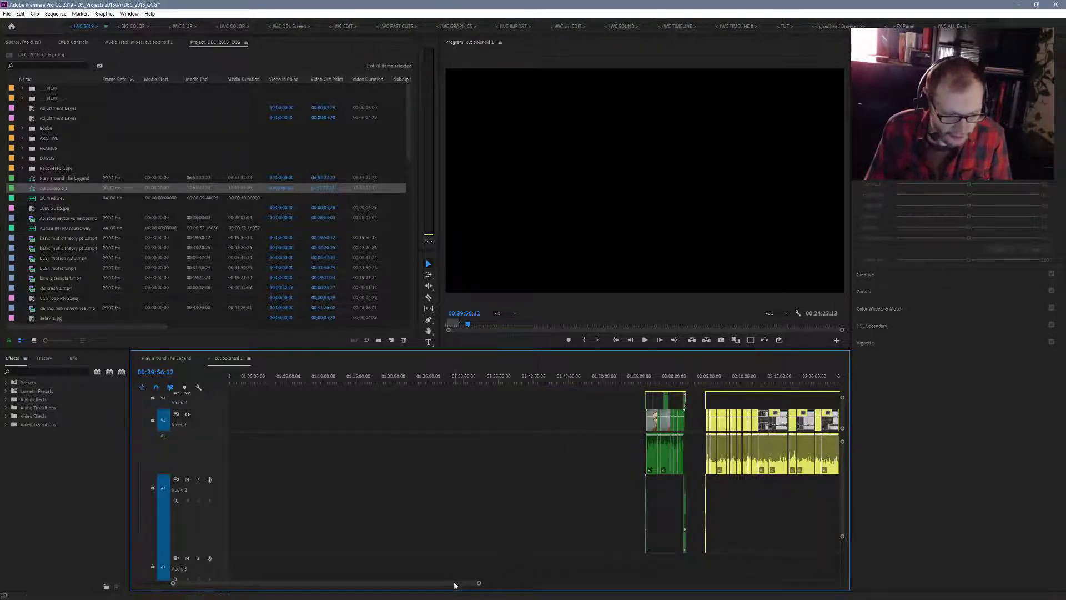
- Delete the yellow and pink clips between the green sections, from about 2:05 to 3:33
drag(455, 582, 479, 591)
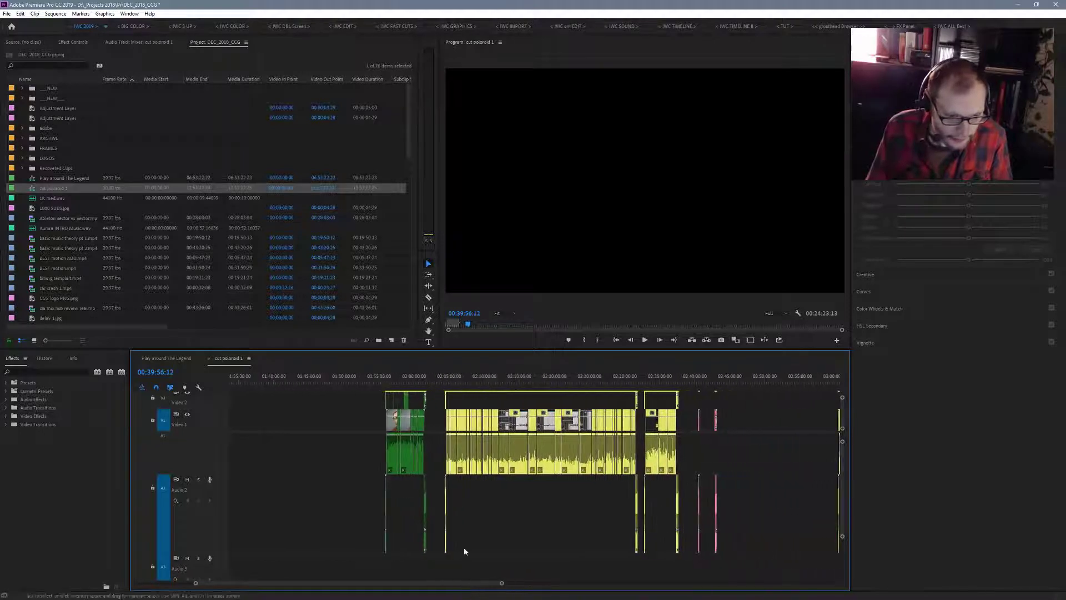
drag(440, 436, 688, 562)
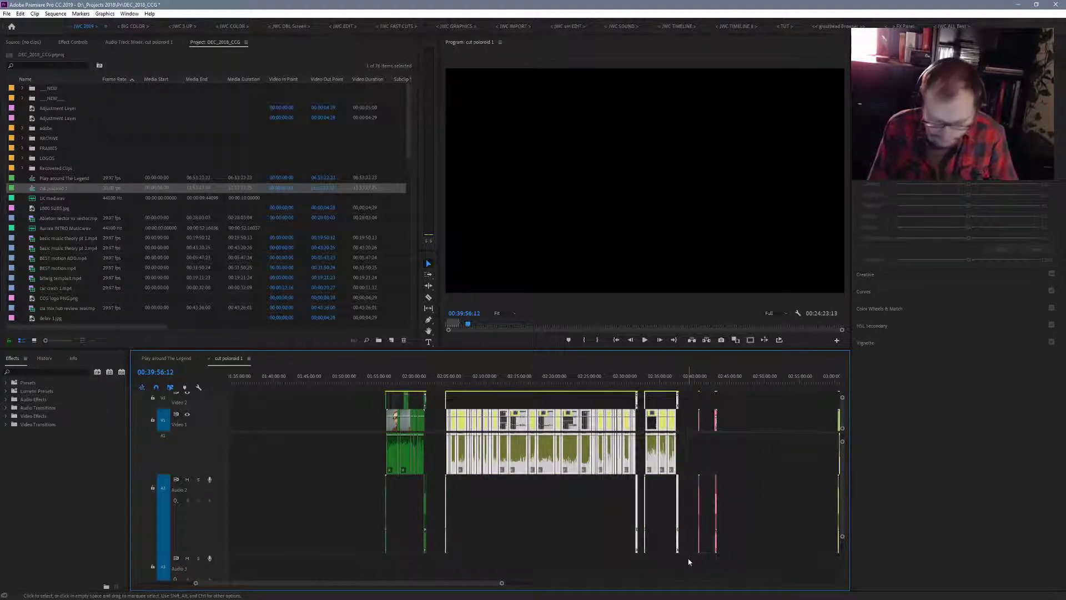
key(Delete)
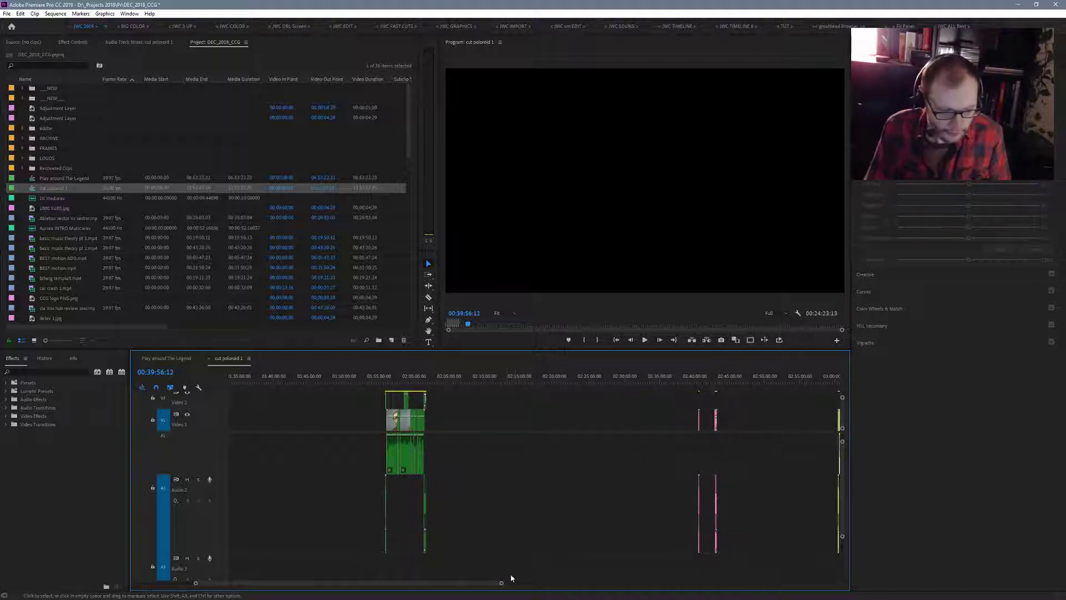
drag(503, 584, 537, 595)
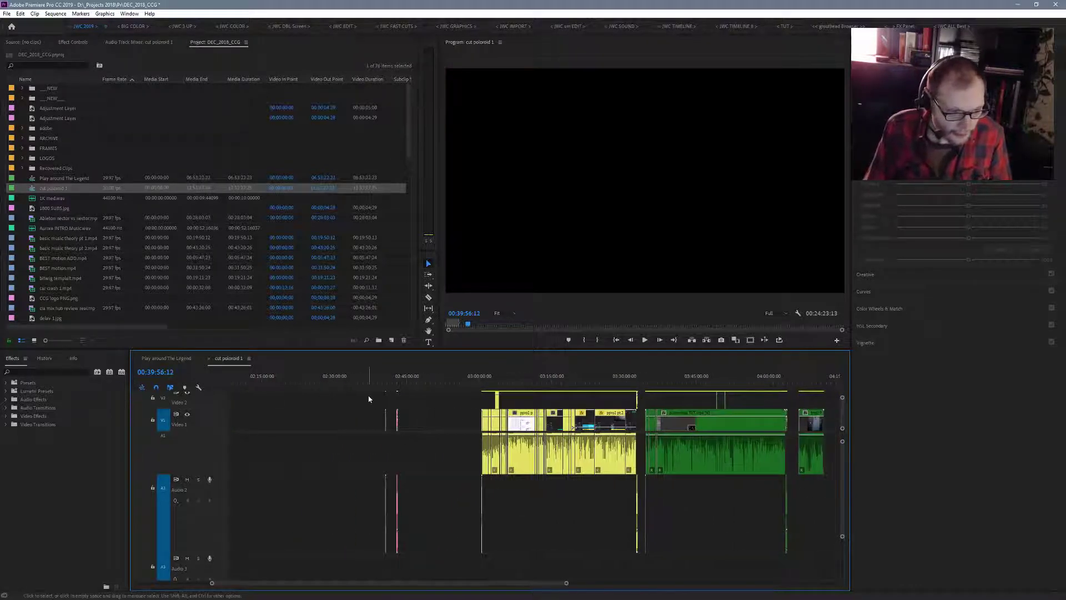
drag(369, 398, 638, 564)
key(Delete)
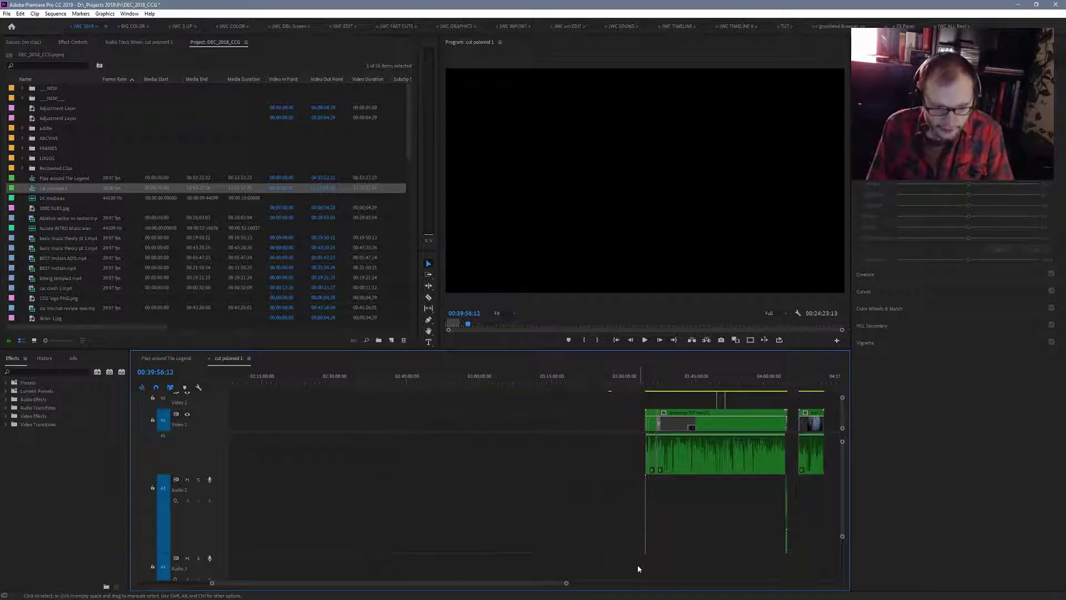
- Delete the yellow, red and orange clips from about 4:43 to 7:00, before the long green clip
drag(547, 582, 626, 588)
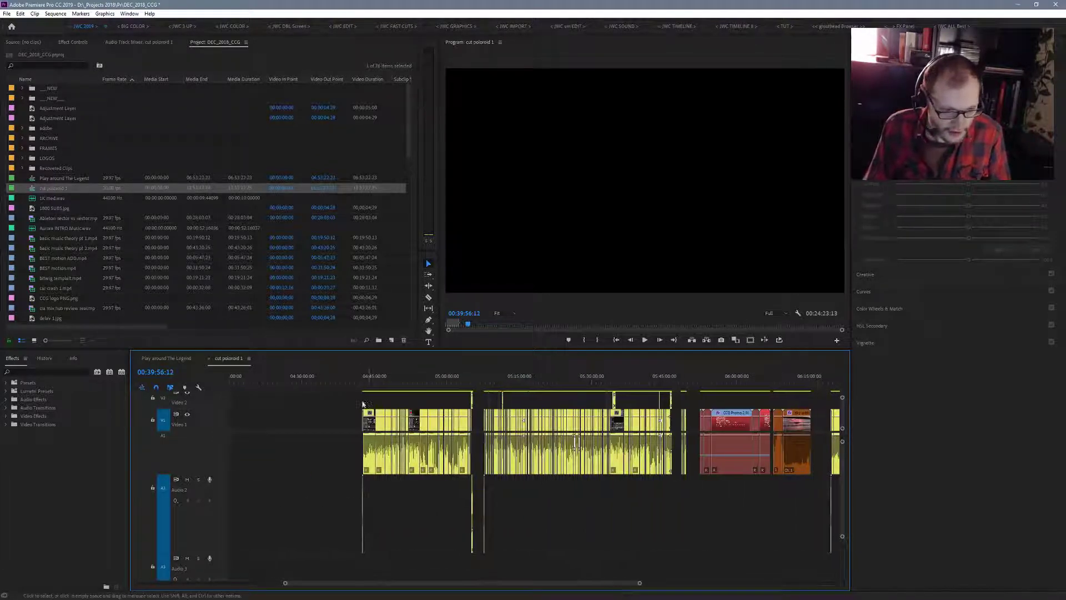
drag(344, 464, 799, 560)
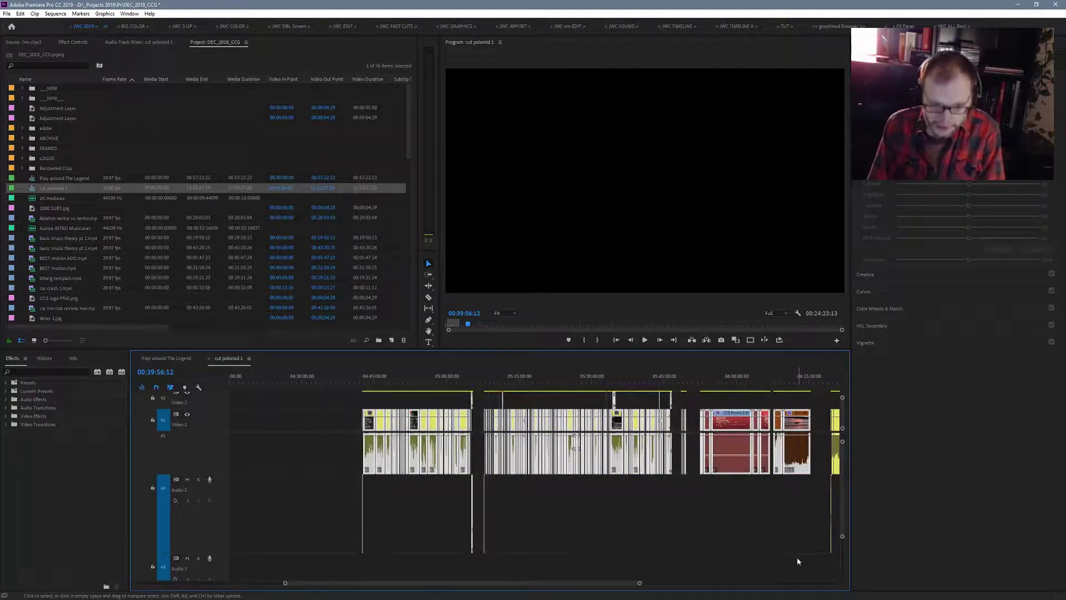
key(Delete)
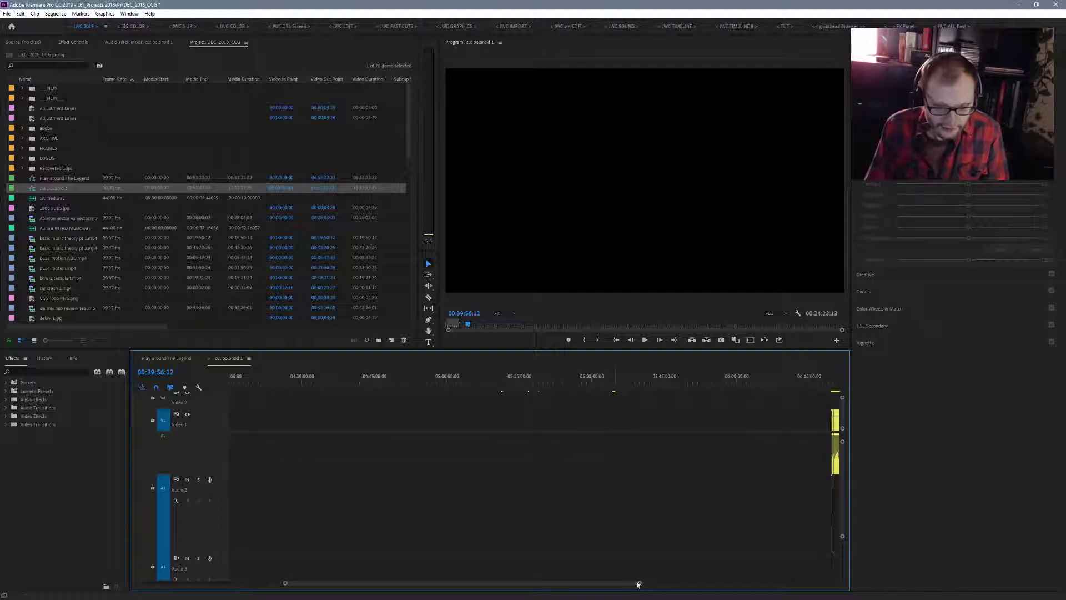
drag(614, 586, 669, 587)
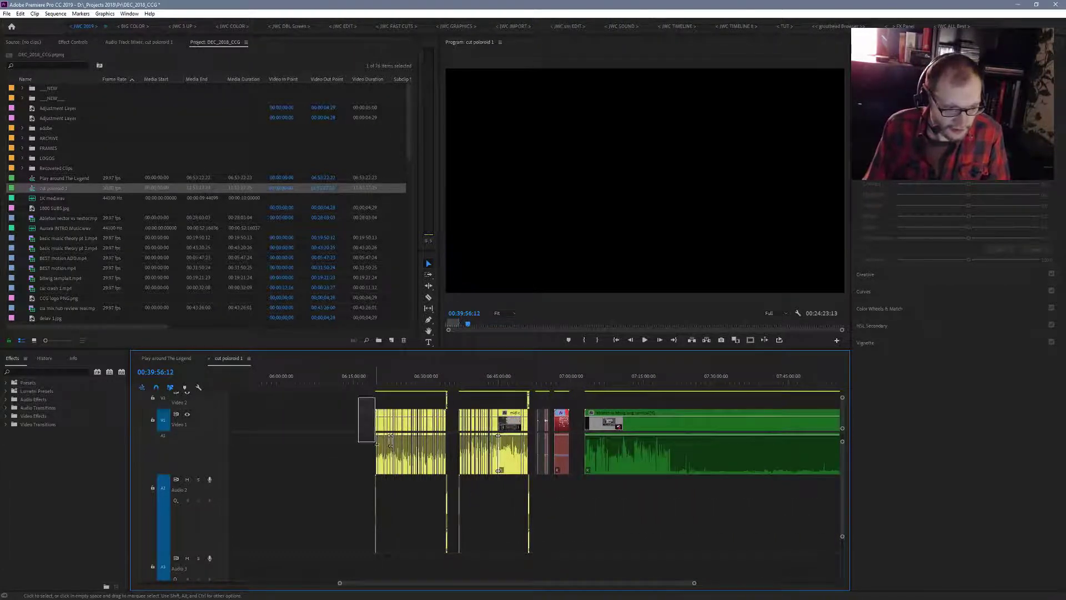
drag(375, 441, 577, 535)
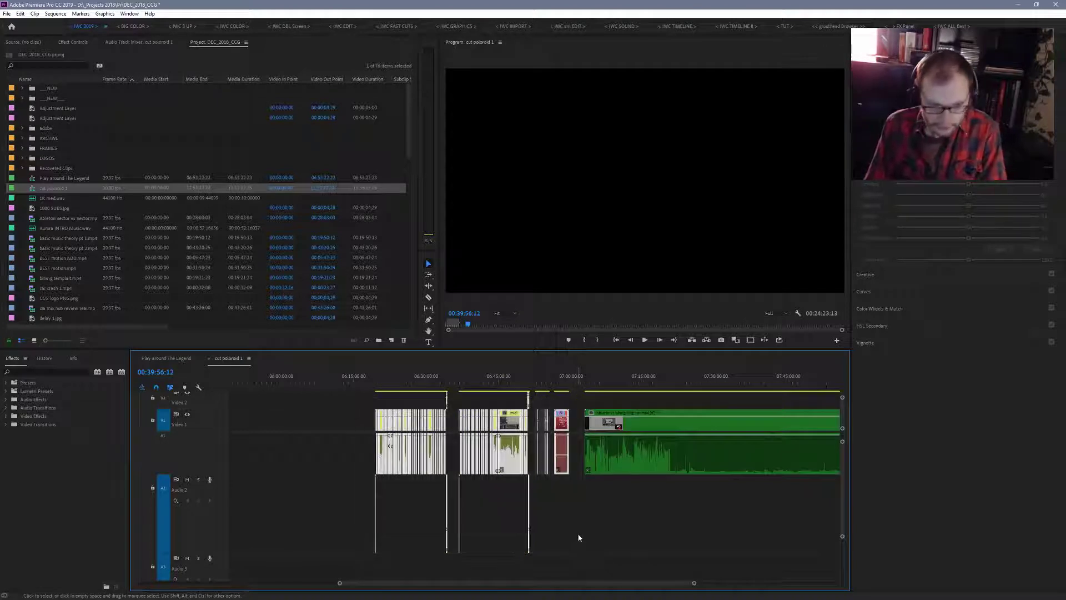
key(Delete)
- Delete the orange clip at about 10:47 to 11:22 and the yellow and orange clips from about 11:30 to 11:53
drag(665, 582, 810, 587)
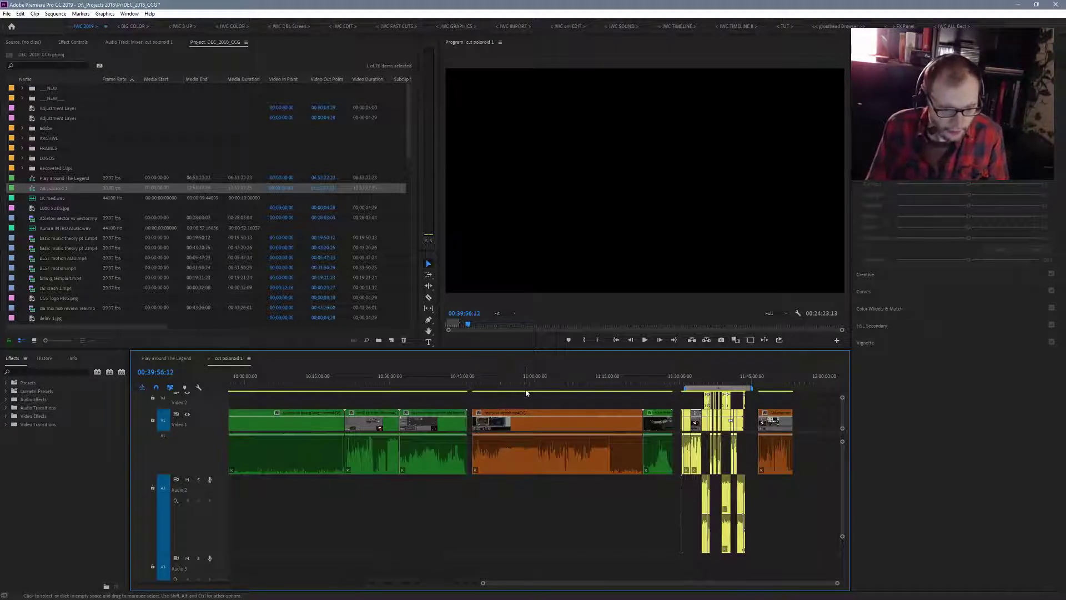
click(526, 416)
key(Delete)
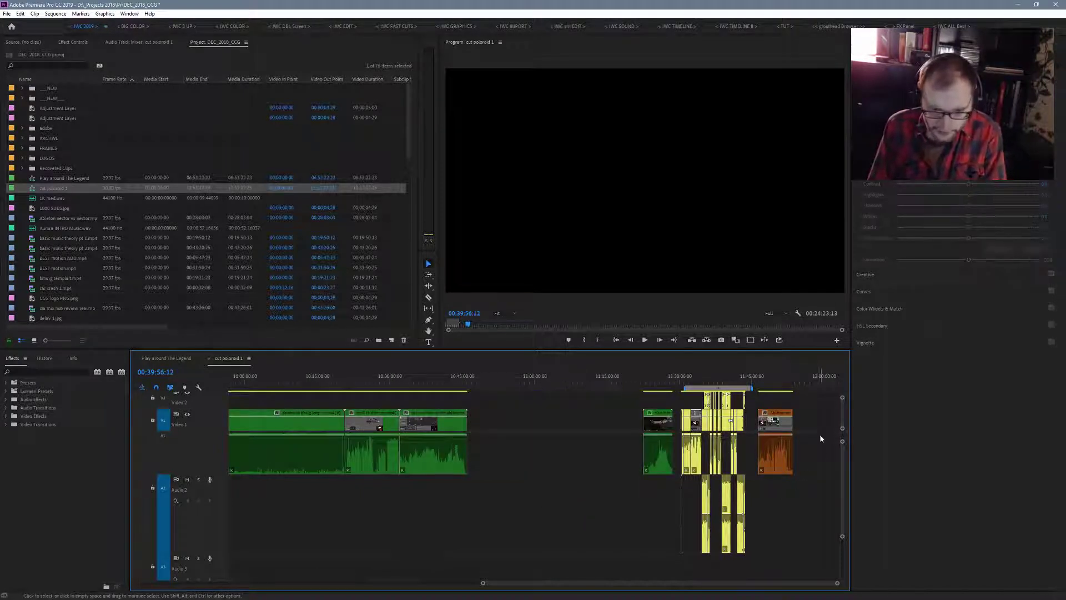
drag(814, 396, 768, 499)
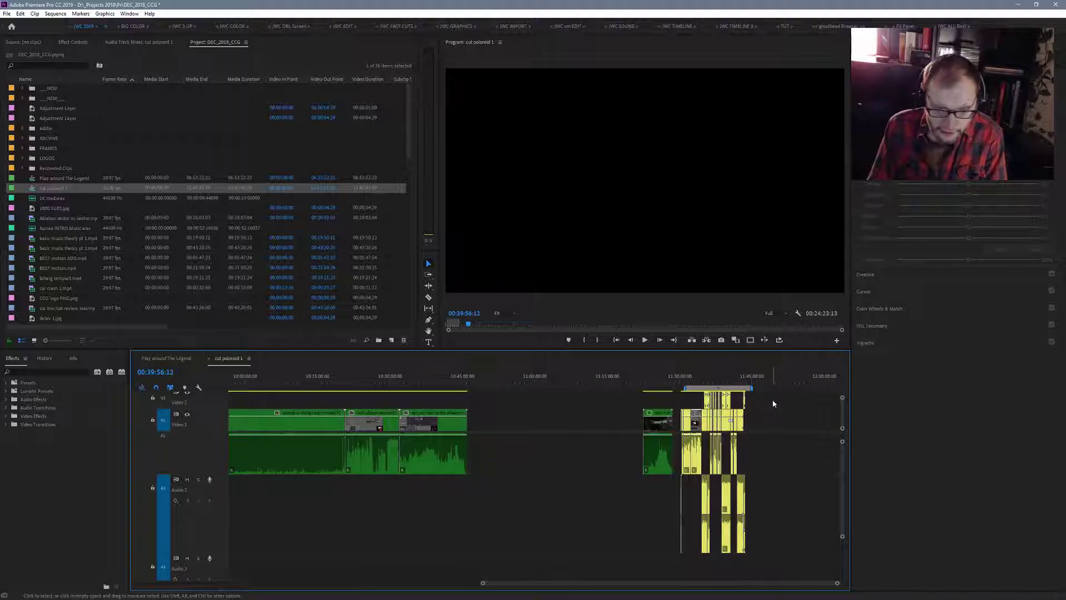
drag(770, 397, 677, 524)
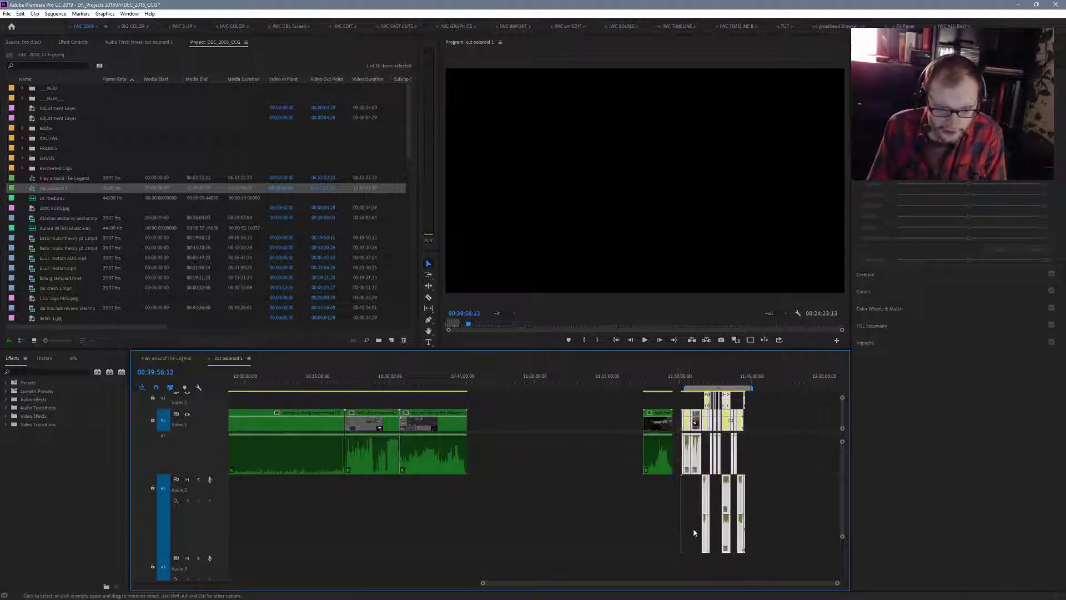
key(Delete)
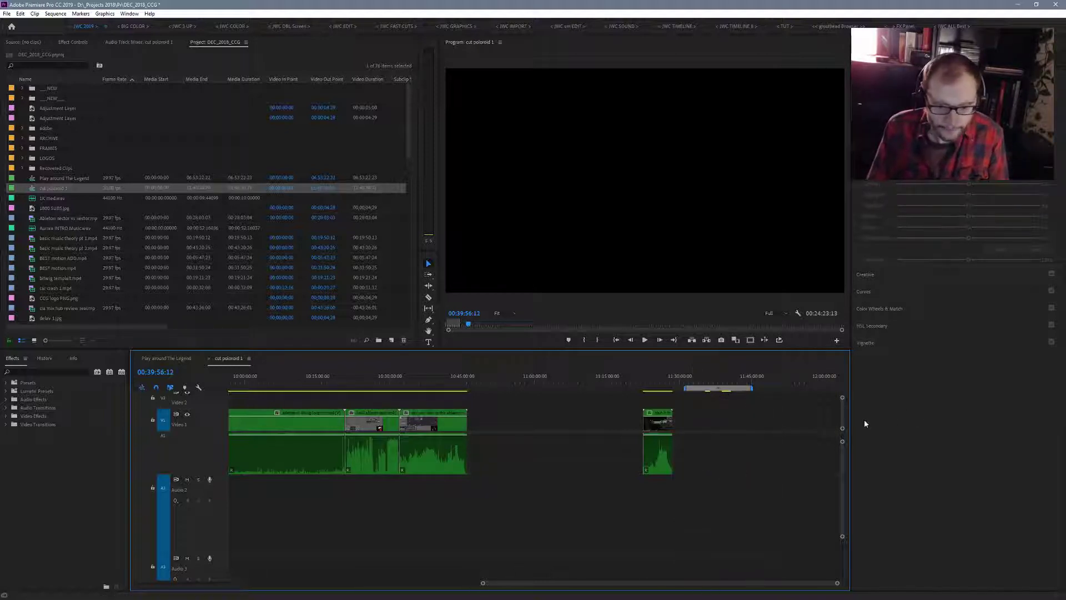
- Collapse the track heights and delete the leftover pink clips on the upper video track from about 11:35 to 11:41
drag(842, 442, 846, 340)
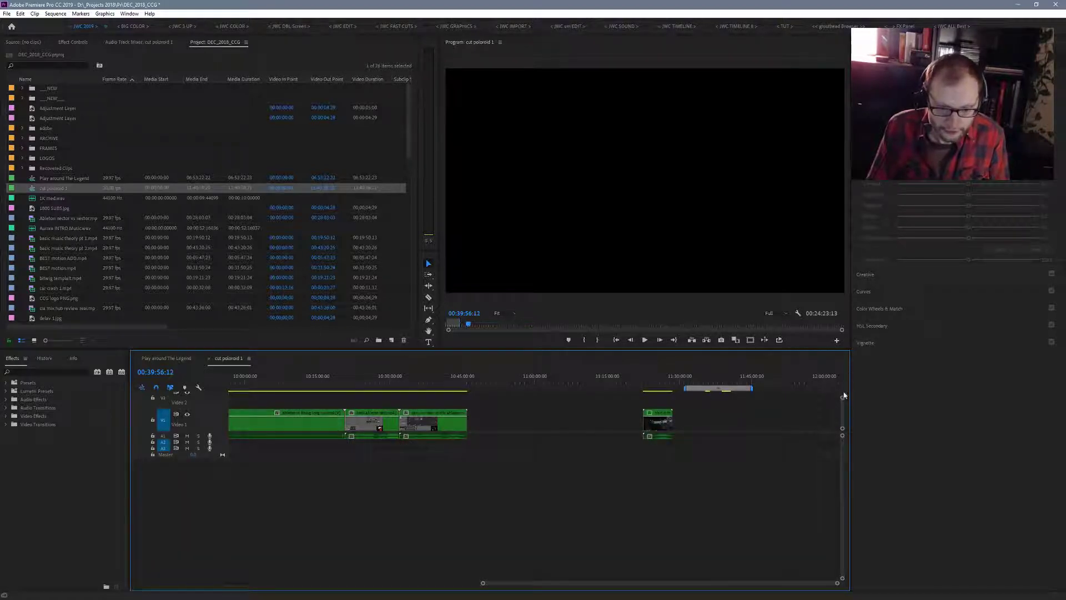
drag(842, 401, 843, 371)
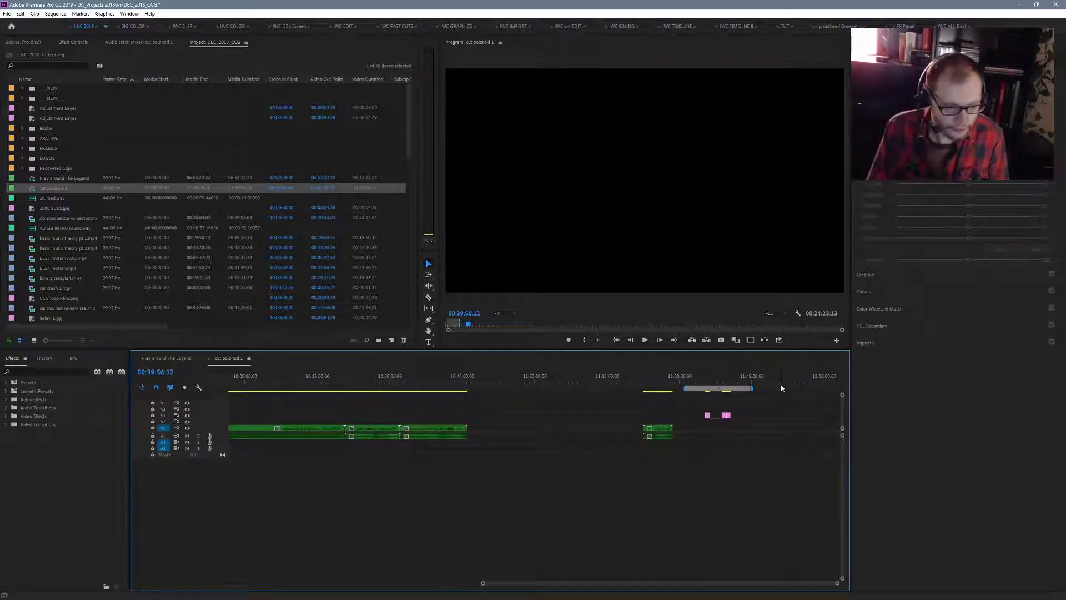
drag(752, 401, 693, 417)
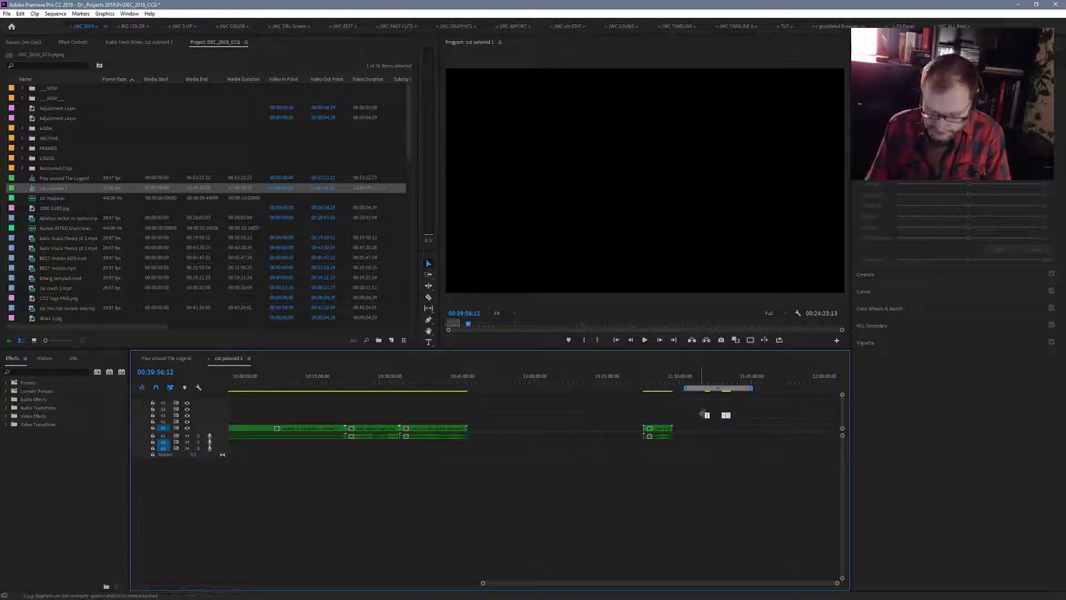
key(Delete)
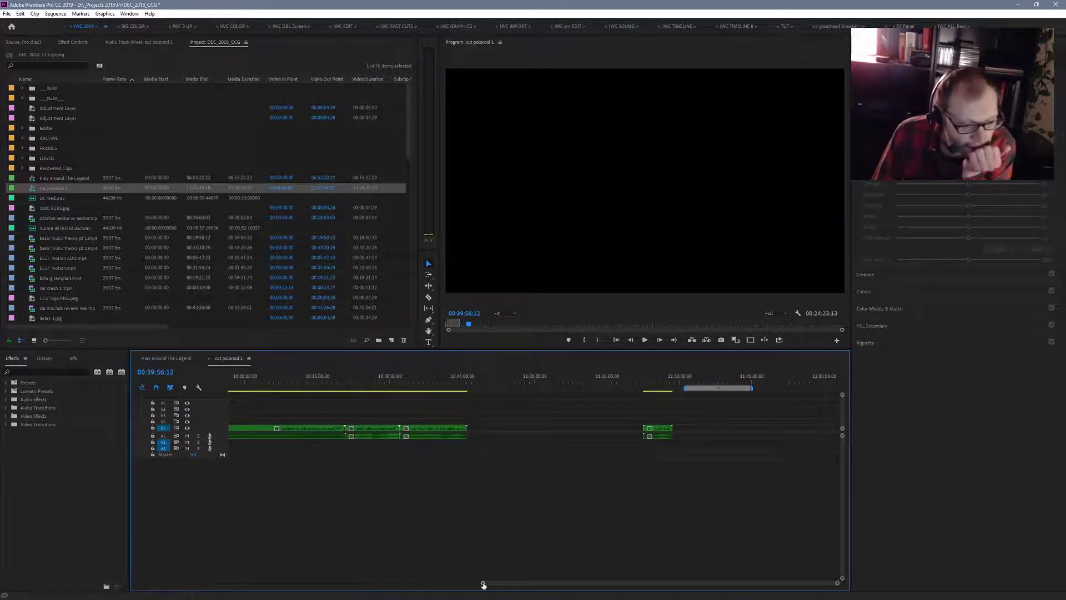
- Check the gaps between the green sections and delete the leftover pink clips on the upper tracks at about 3:27 and 6:53
drag(483, 584, 178, 570)
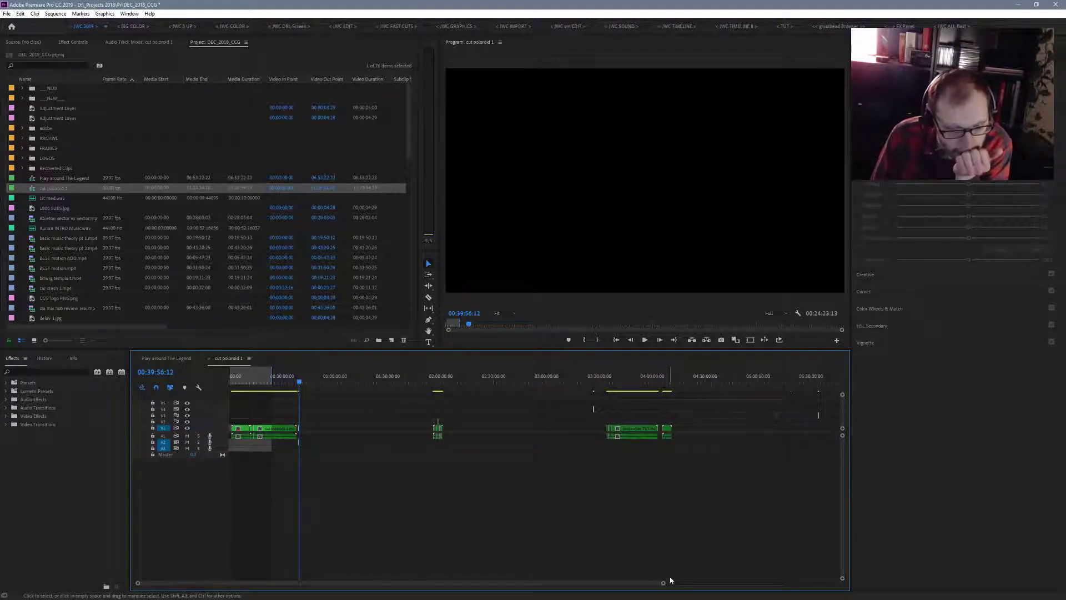
drag(663, 583, 687, 585)
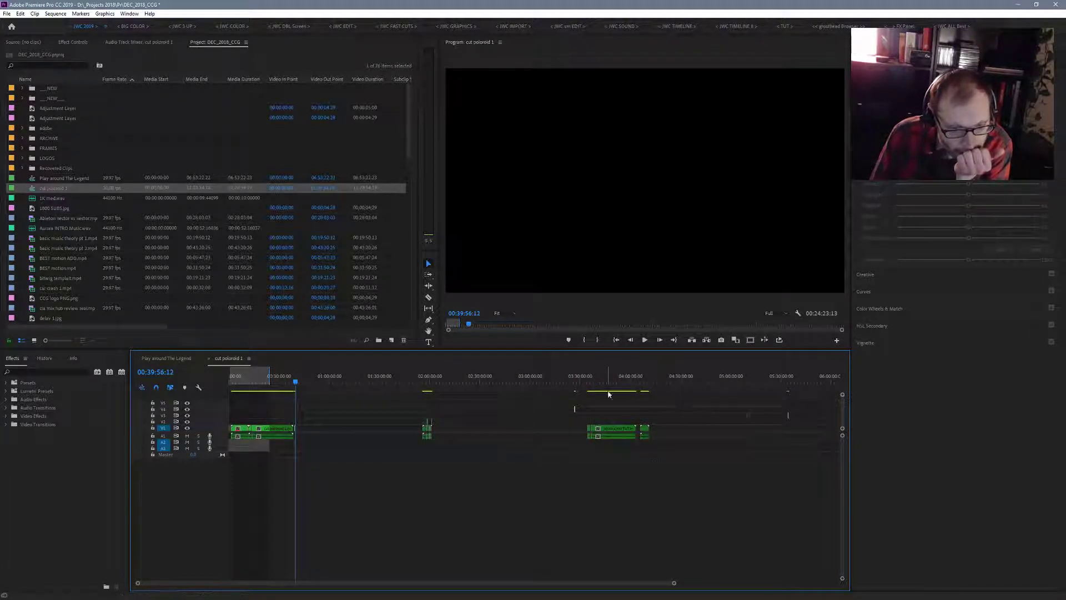
click(568, 380)
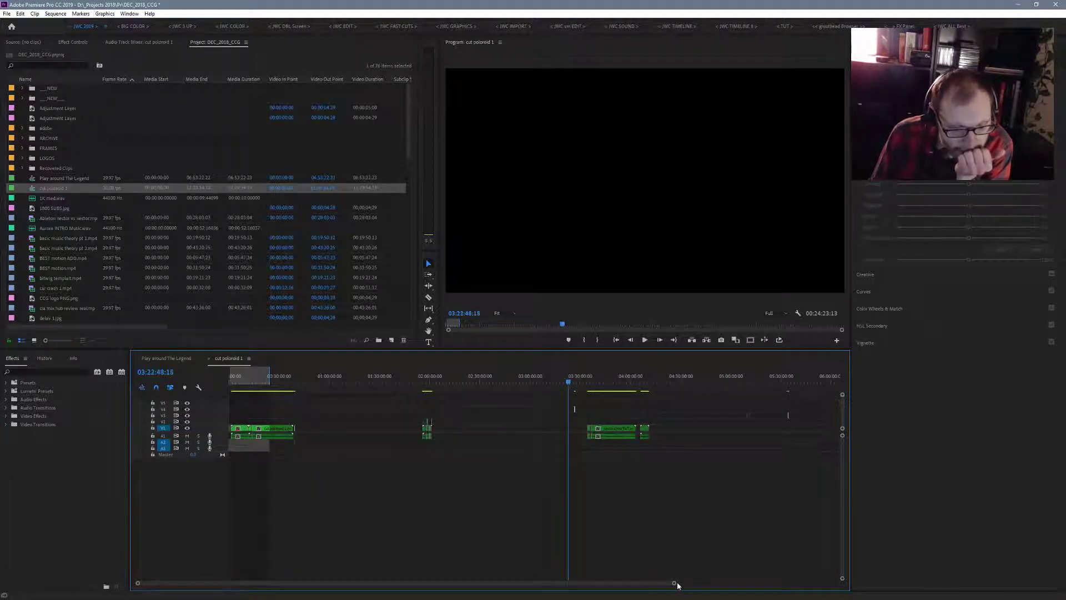
drag(675, 583, 495, 528)
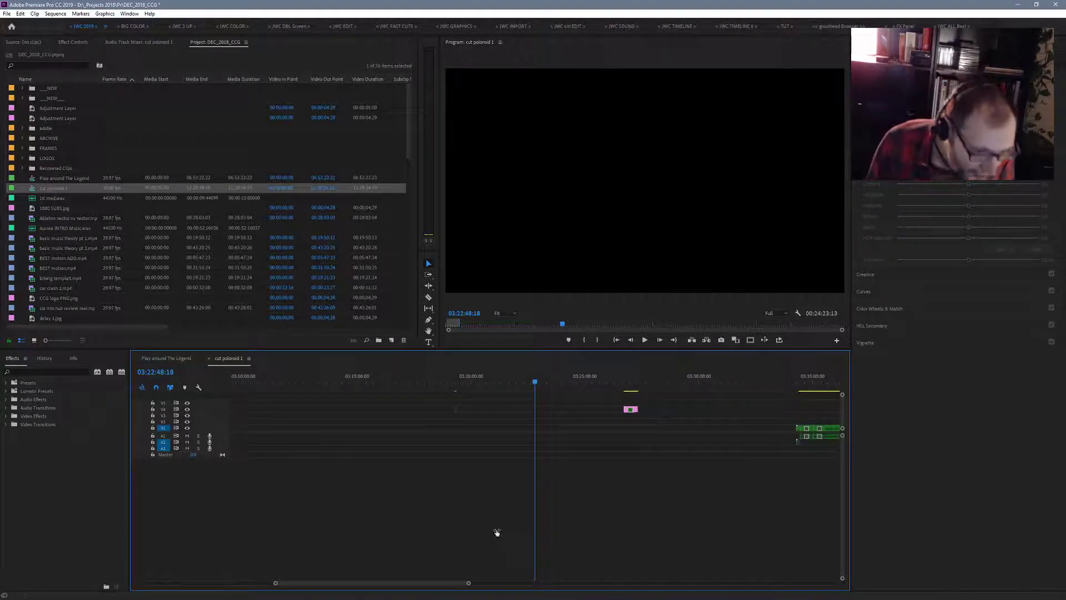
click(455, 377)
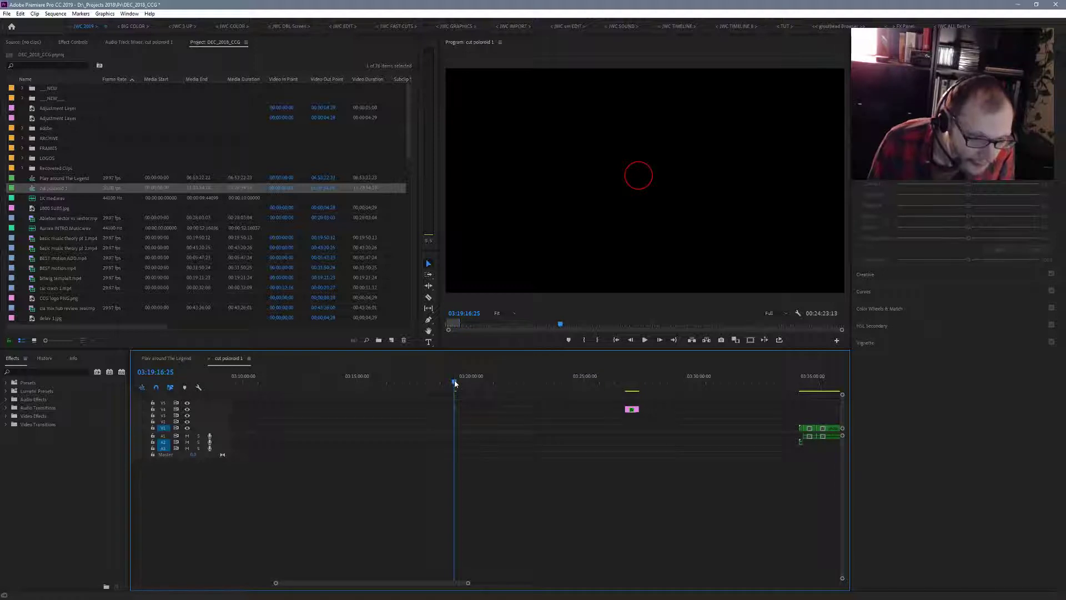
key(space)
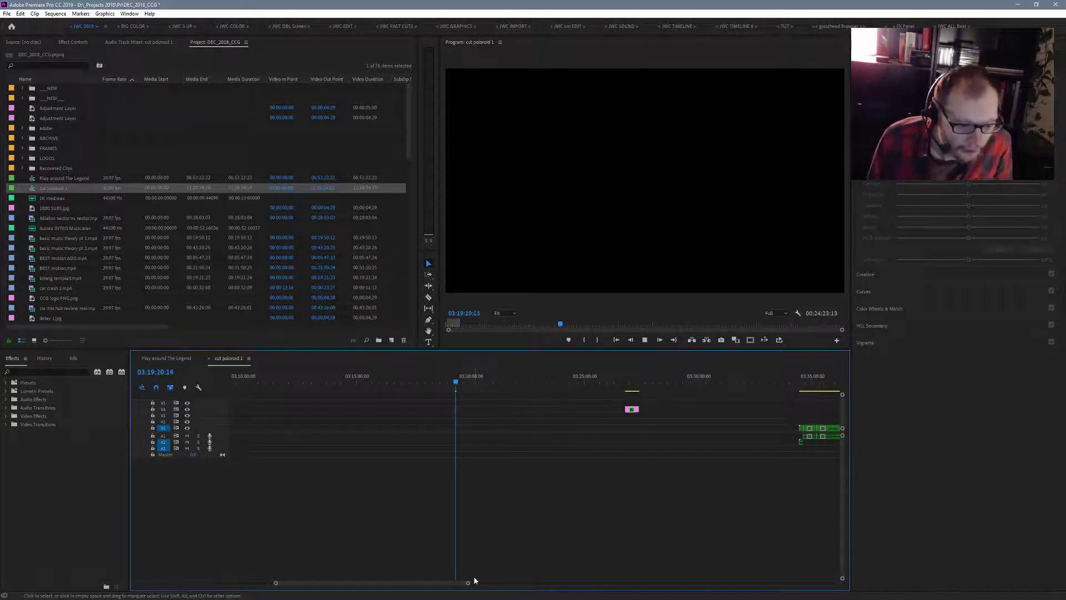
drag(469, 583, 812, 597)
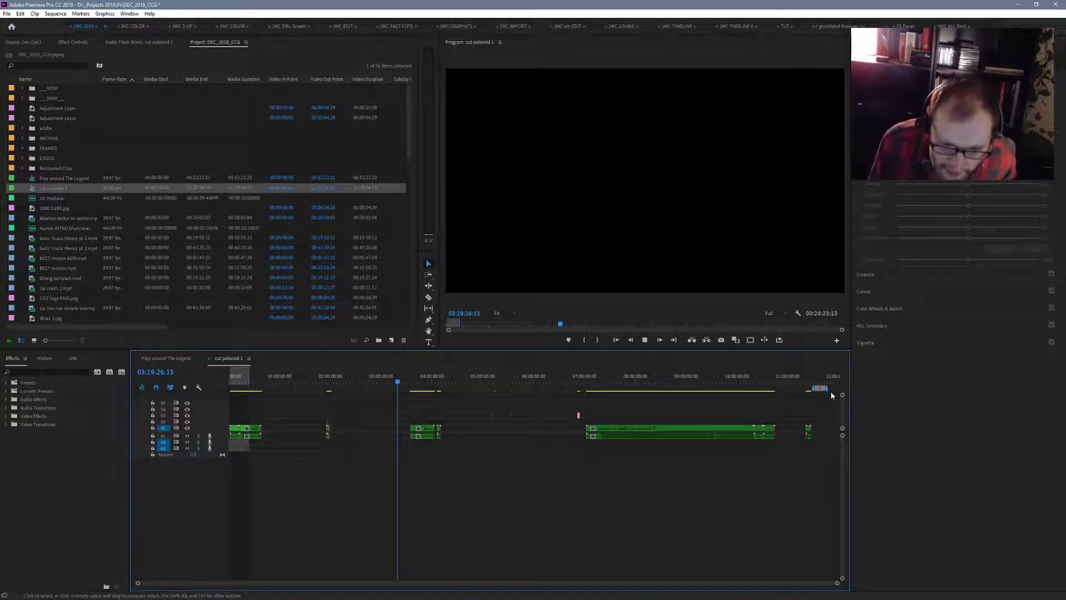
drag(831, 391, 538, 441)
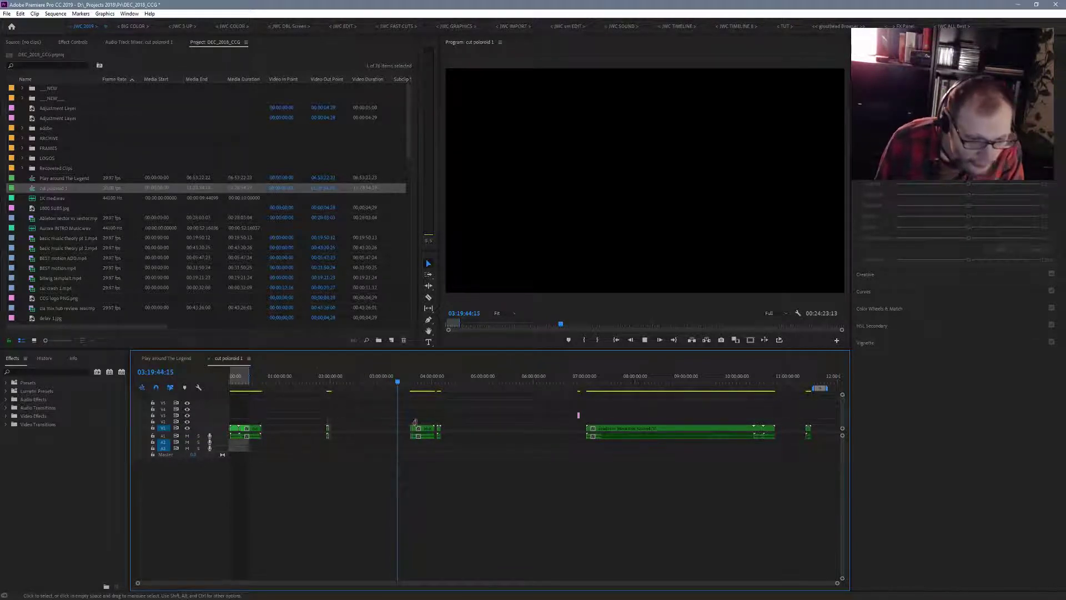
drag(565, 396, 578, 436)
key(Delete)
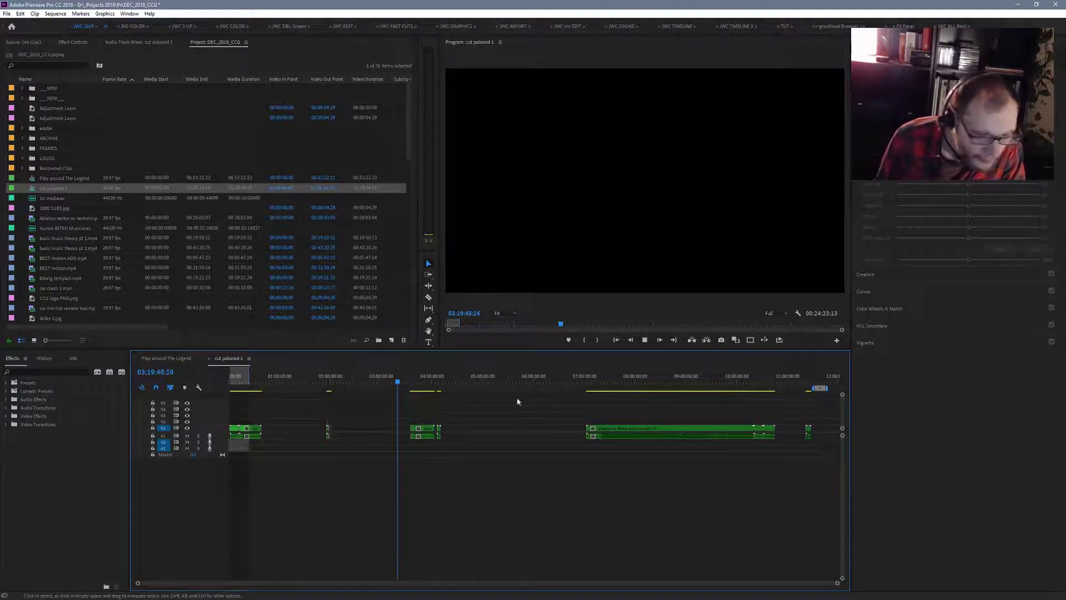
- Shift all green clips after the first section earlier to about 0:48, and those from the next green section onward to about 1:00
drag(826, 420, 304, 467)
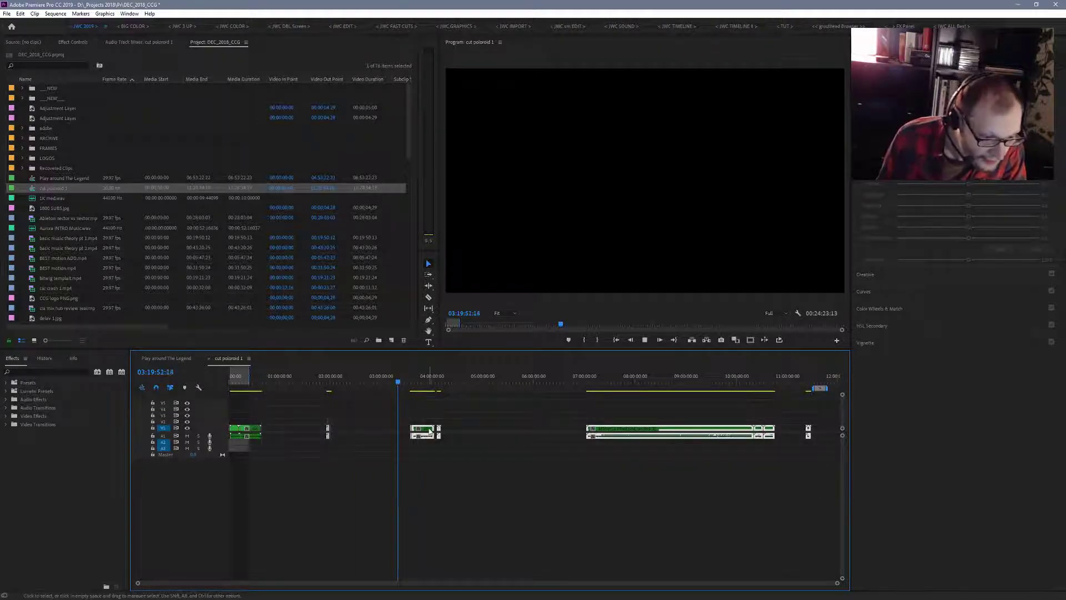
drag(429, 432, 378, 435)
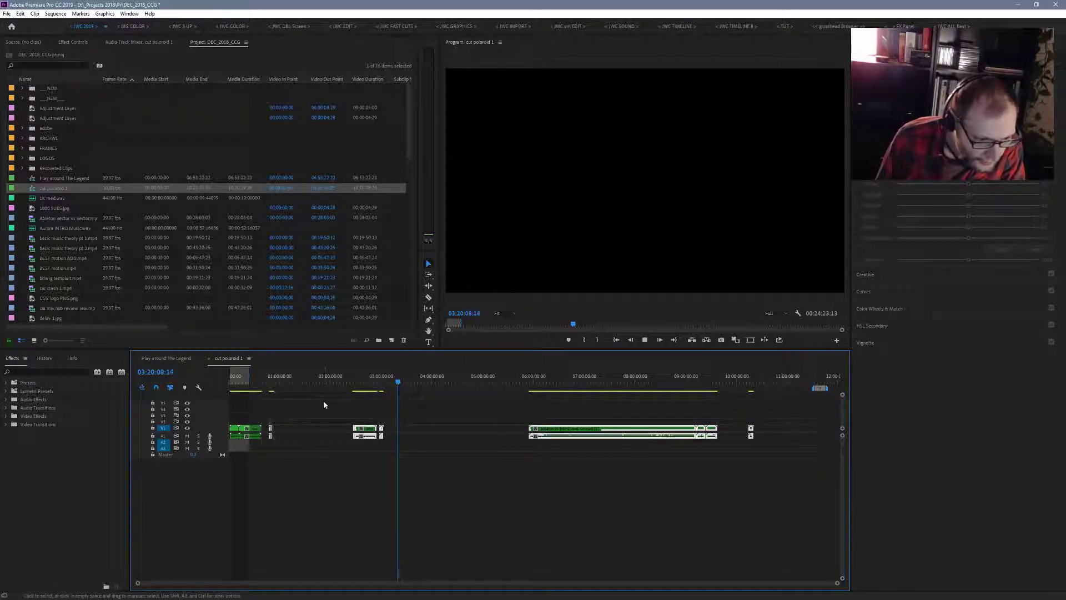
drag(842, 394, 842, 393)
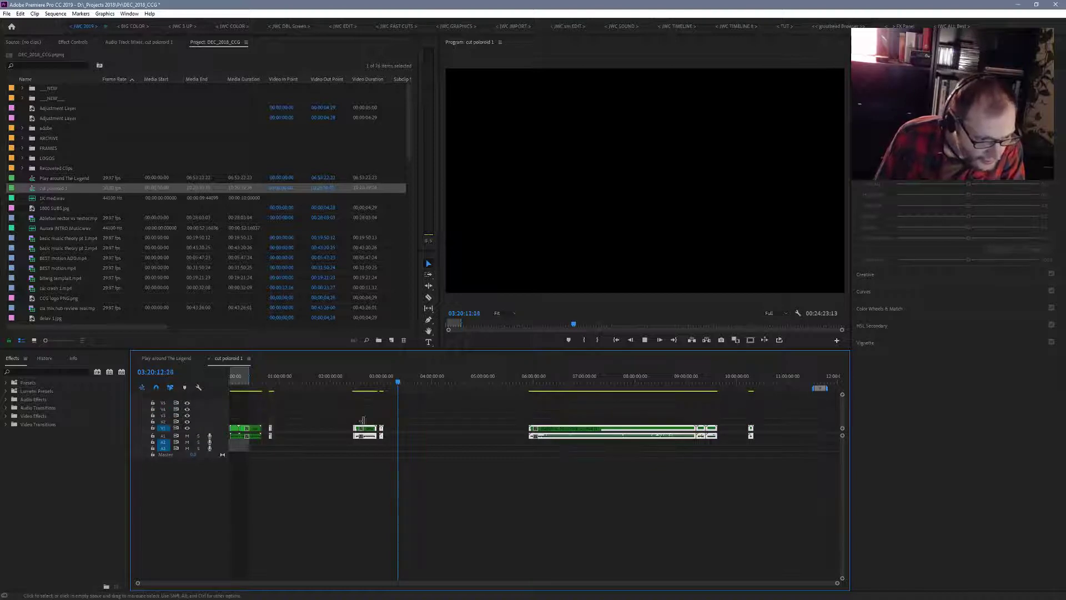
drag(289, 403, 831, 501)
drag(375, 437, 299, 438)
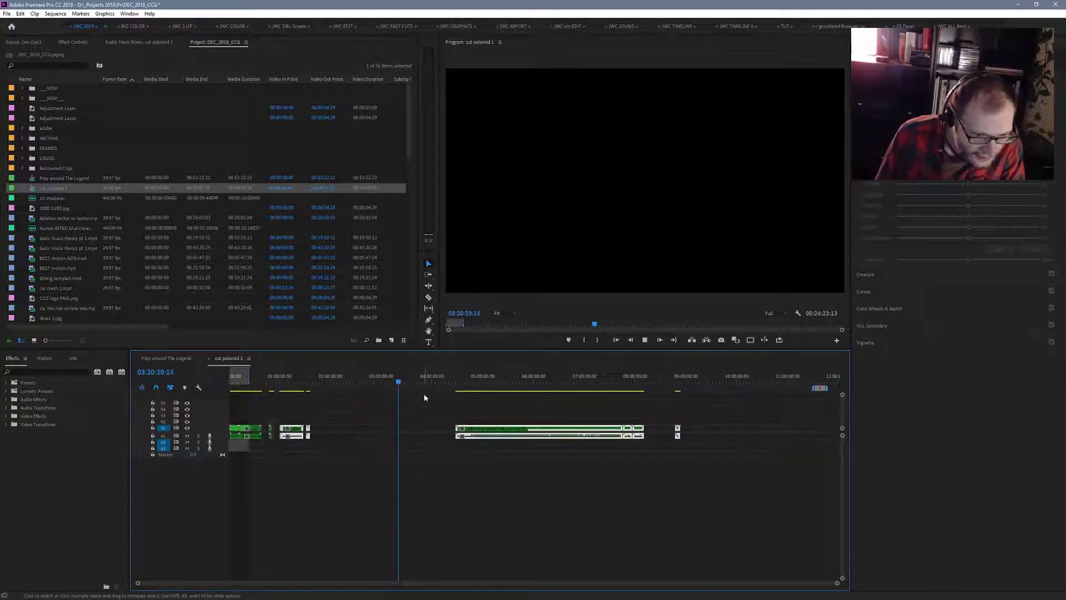
- Move the long green section earlier to about 1:42 and the final short green clip to about 5:36, closing the gaps
drag(425, 394, 740, 489)
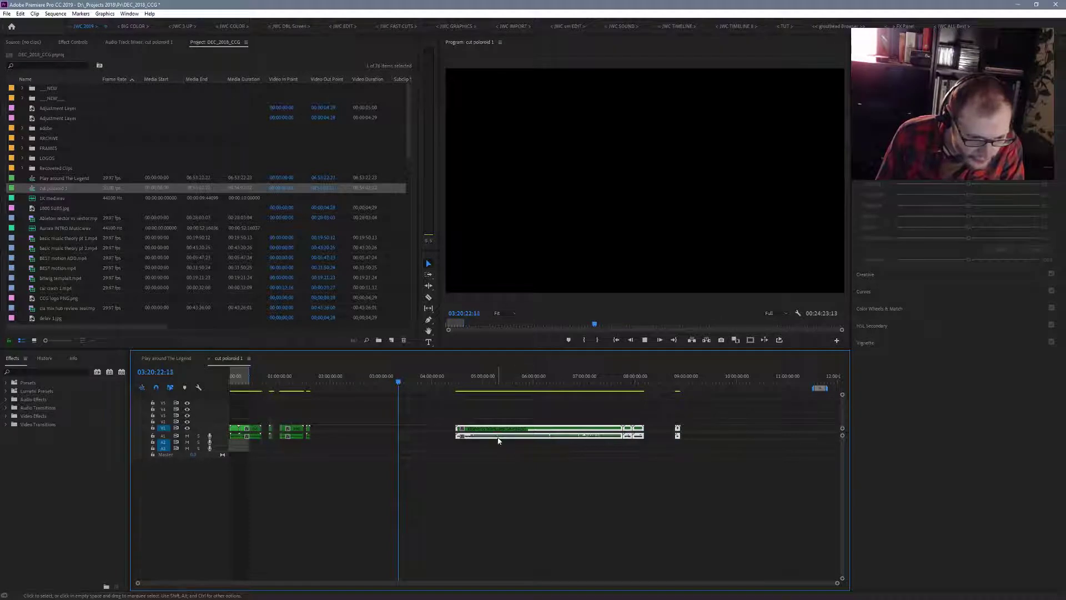
drag(498, 440, 363, 438)
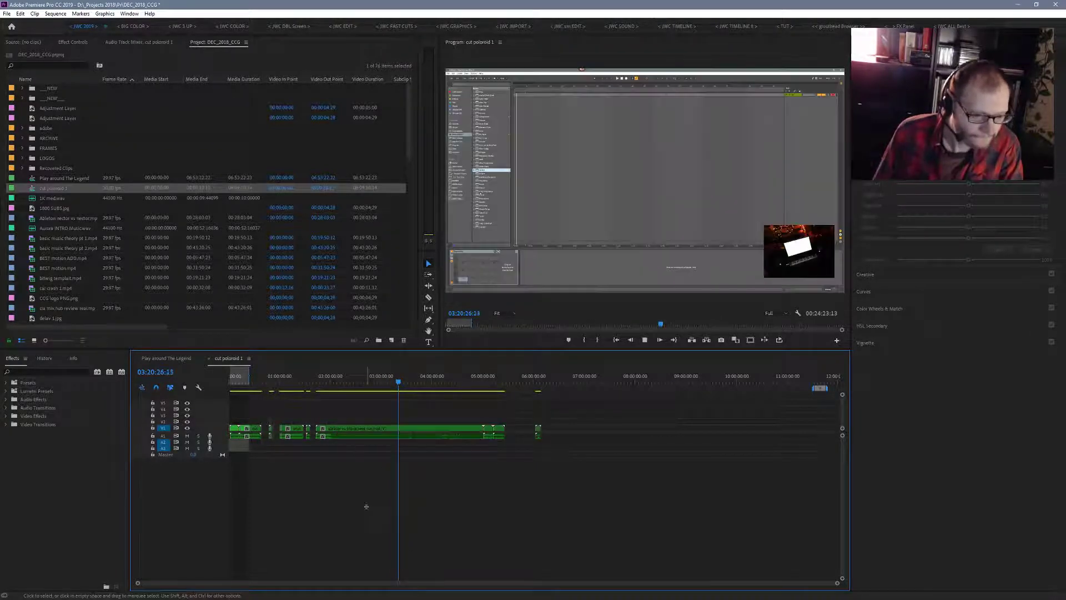
click(538, 435)
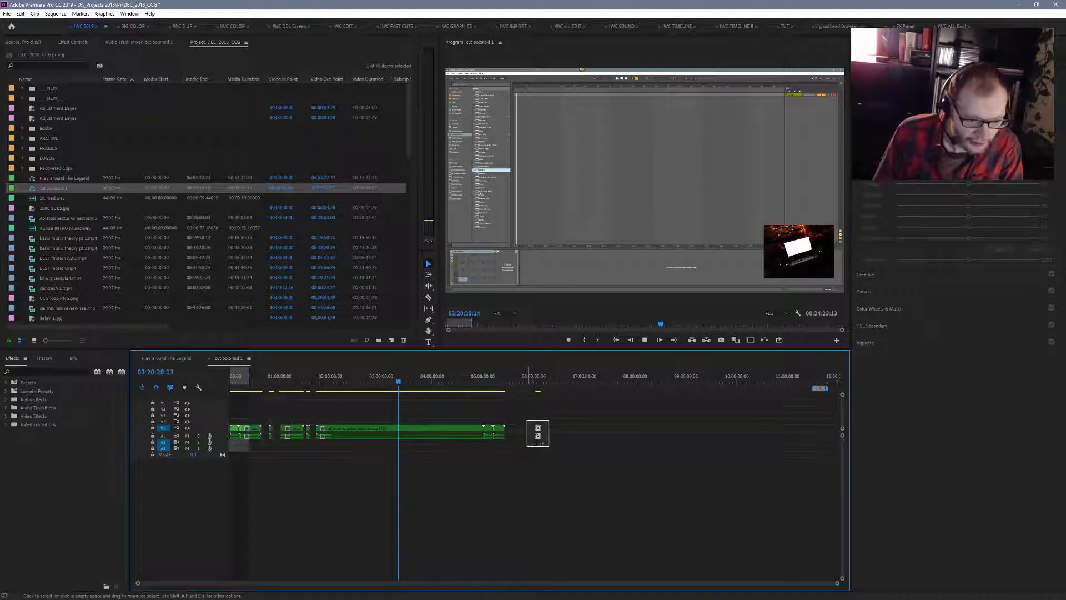
drag(538, 435, 517, 438)
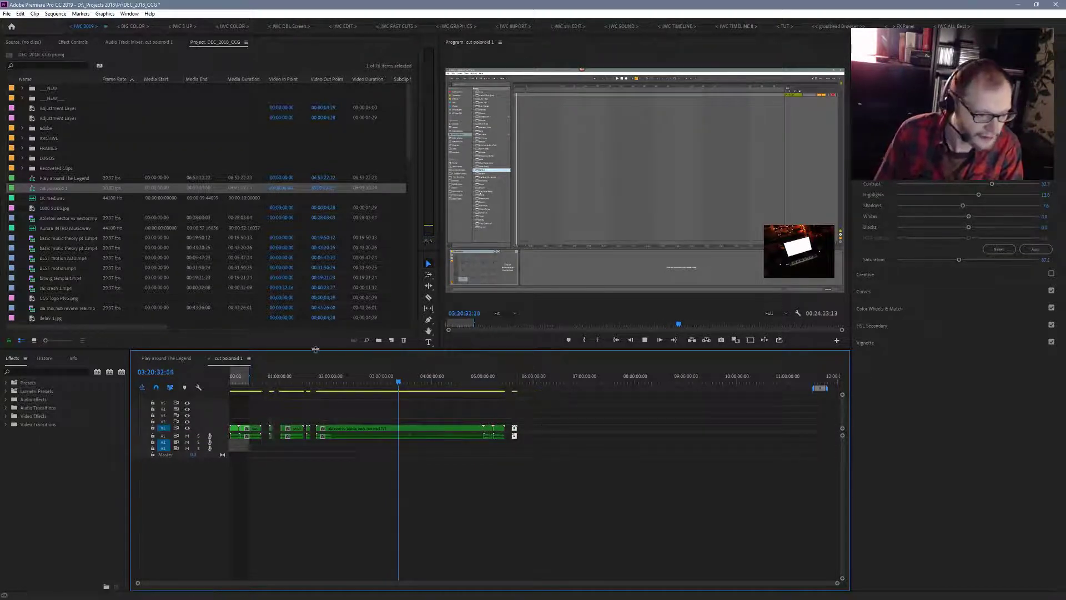
- Copy the two long green clips at about 2:20 to 3:40 in Play around The Legend to the end of cut poloroid 1
click(185, 357)
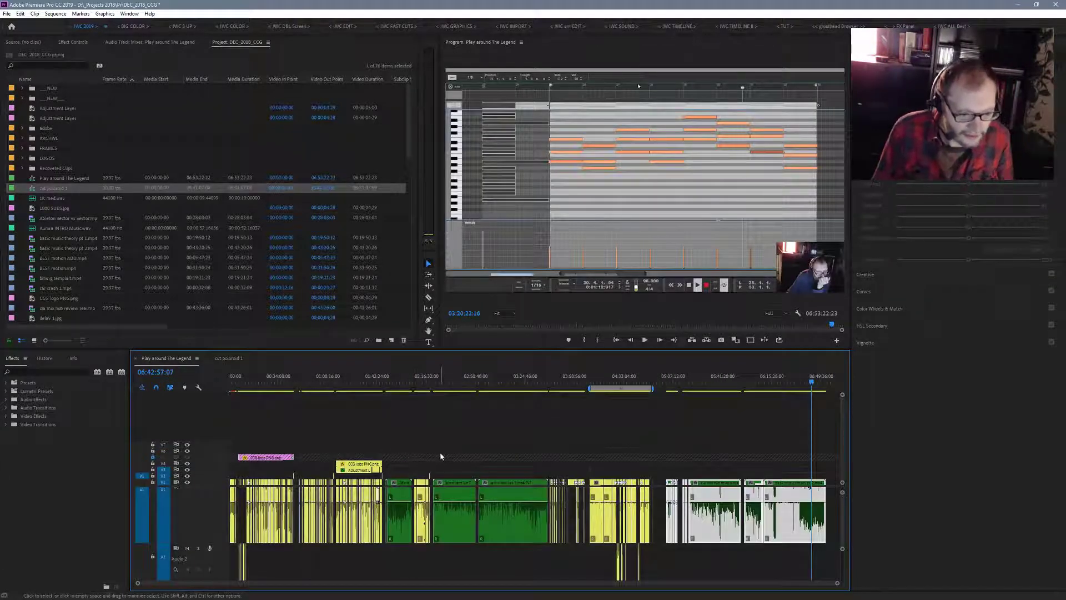
drag(449, 451, 524, 571)
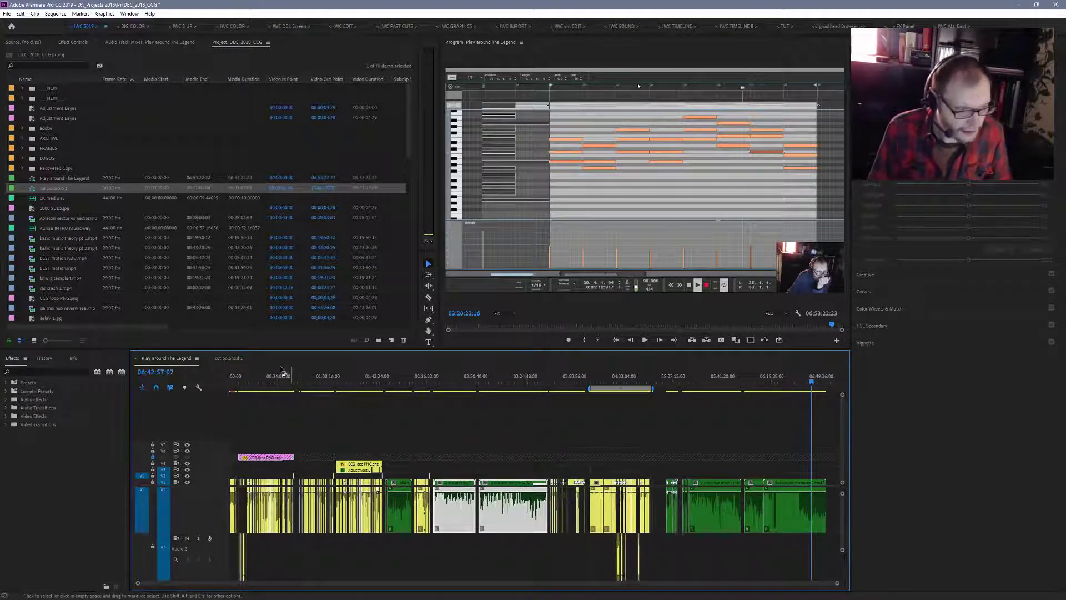
click(229, 358)
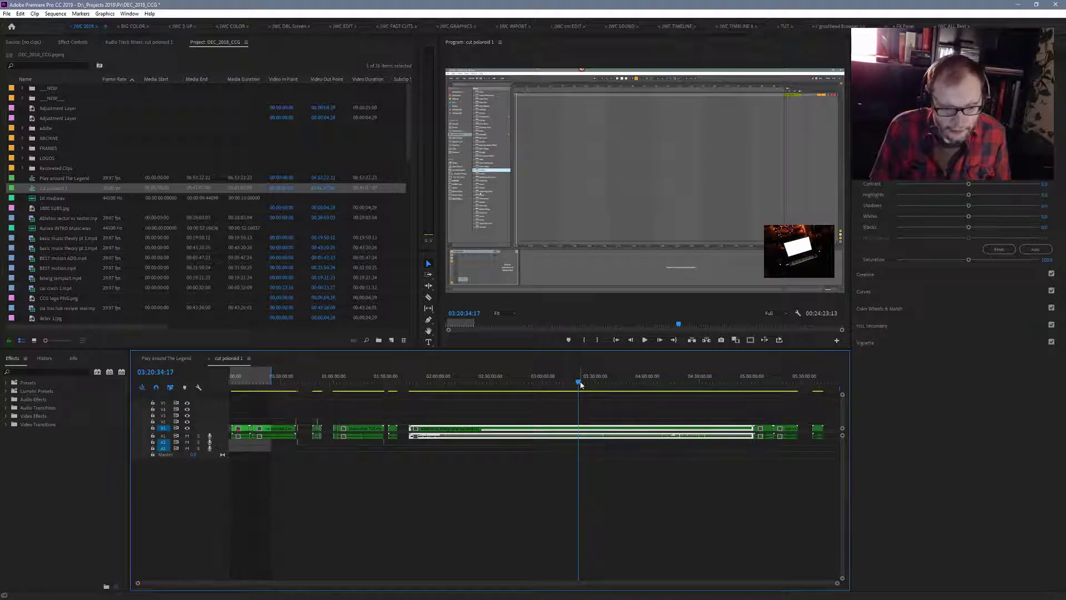
drag(579, 382, 831, 413)
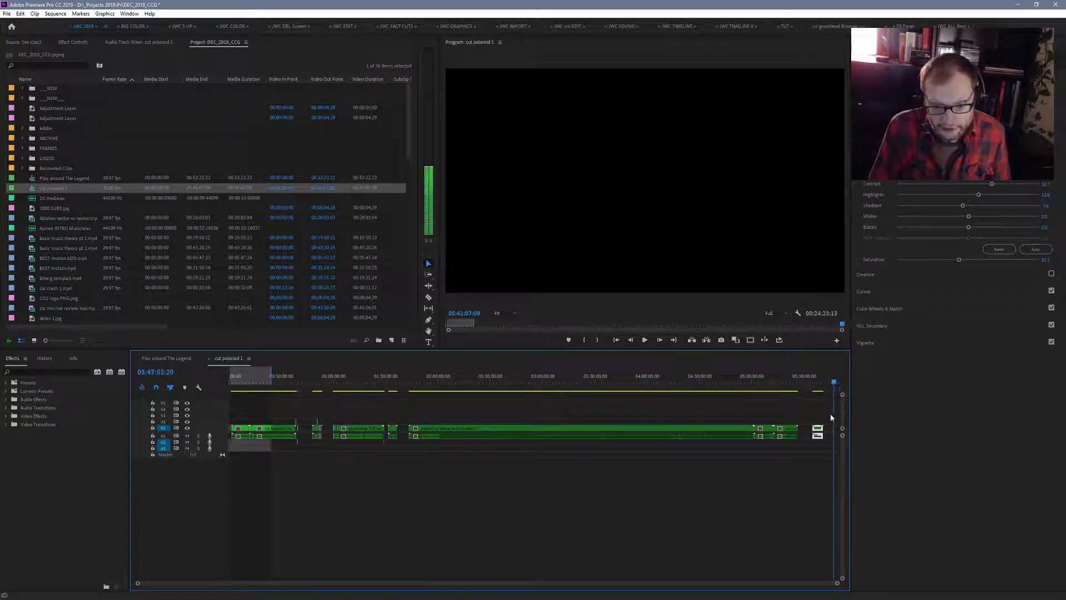
key(ctrl+v)
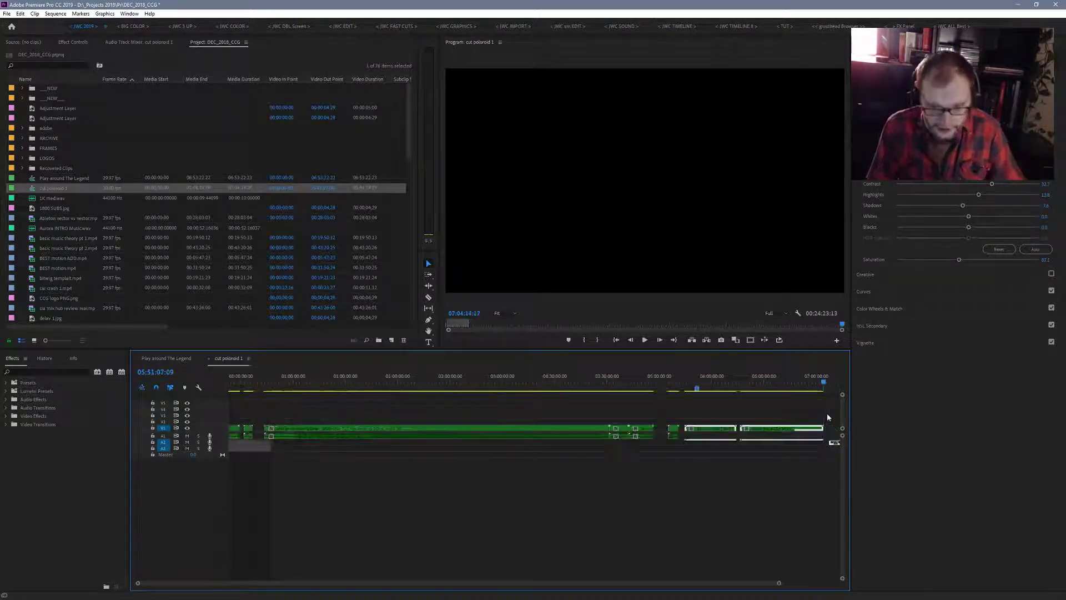
- Copy the green clip at about 1:48 to 2:07 in Play around The Legend to about 7:07 in cut poloroid 1
click(181, 359)
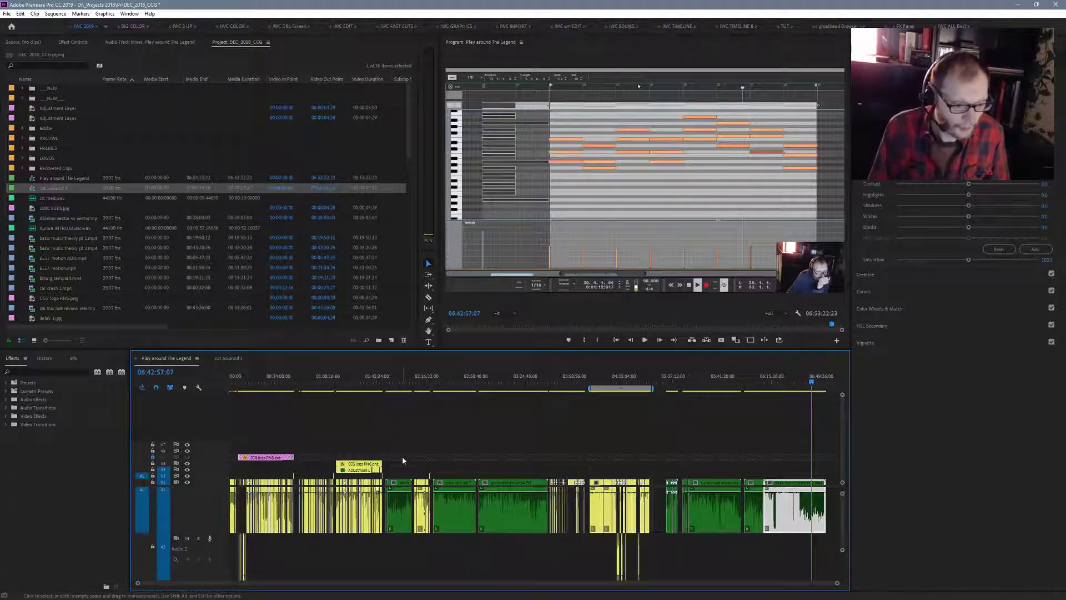
drag(405, 457, 383, 532)
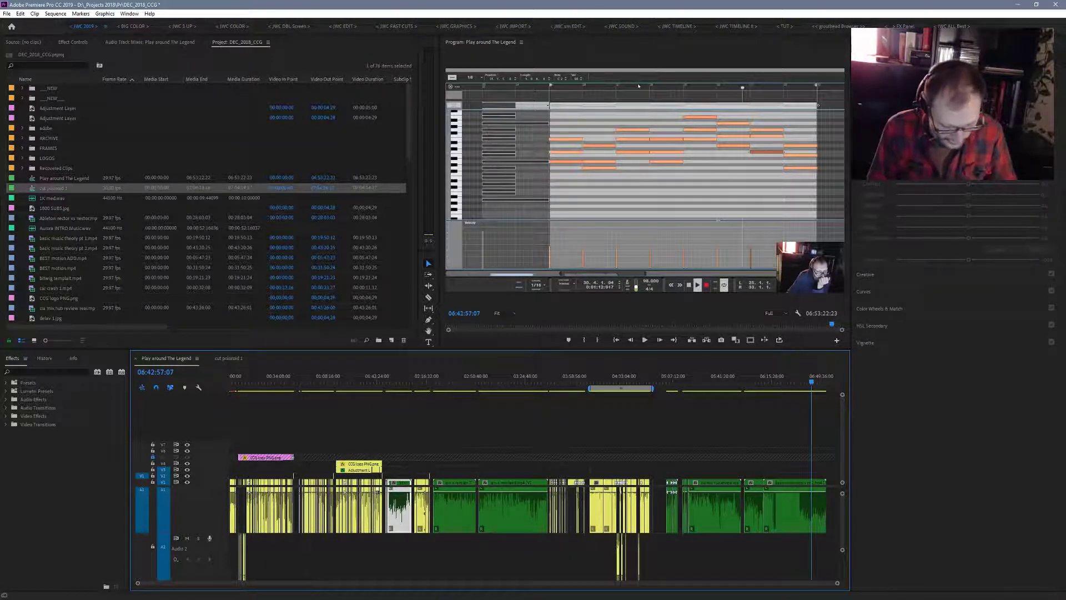
click(229, 359)
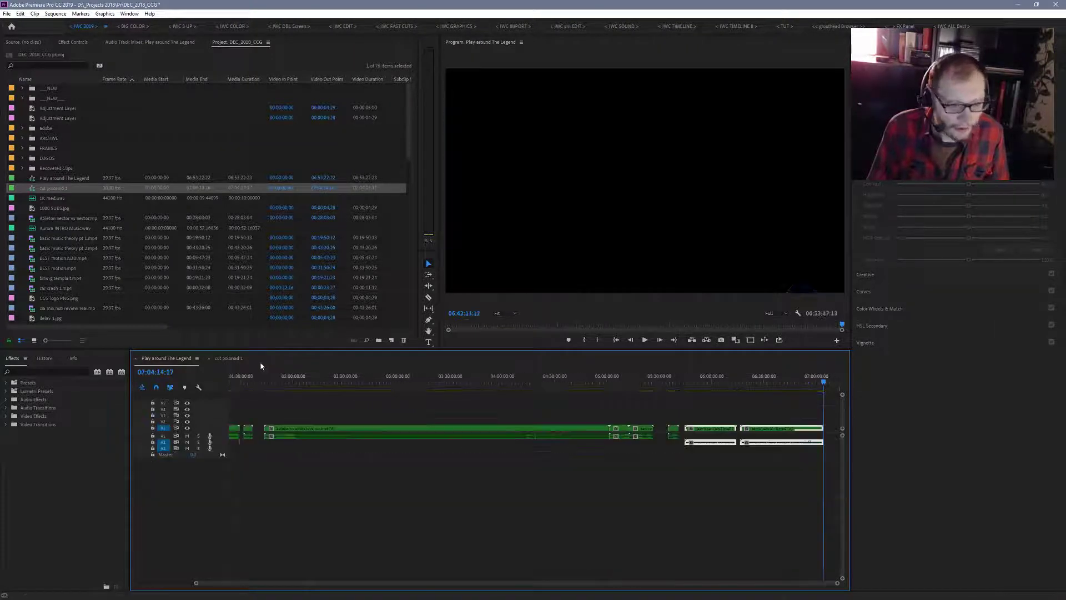
drag(824, 384, 831, 386)
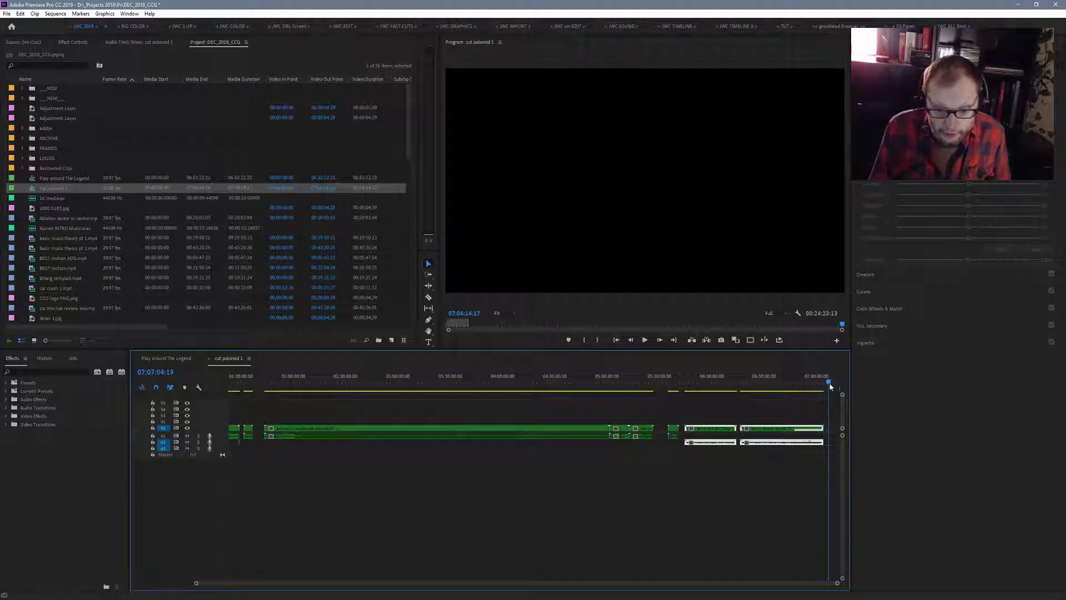
key(ctrl+v)
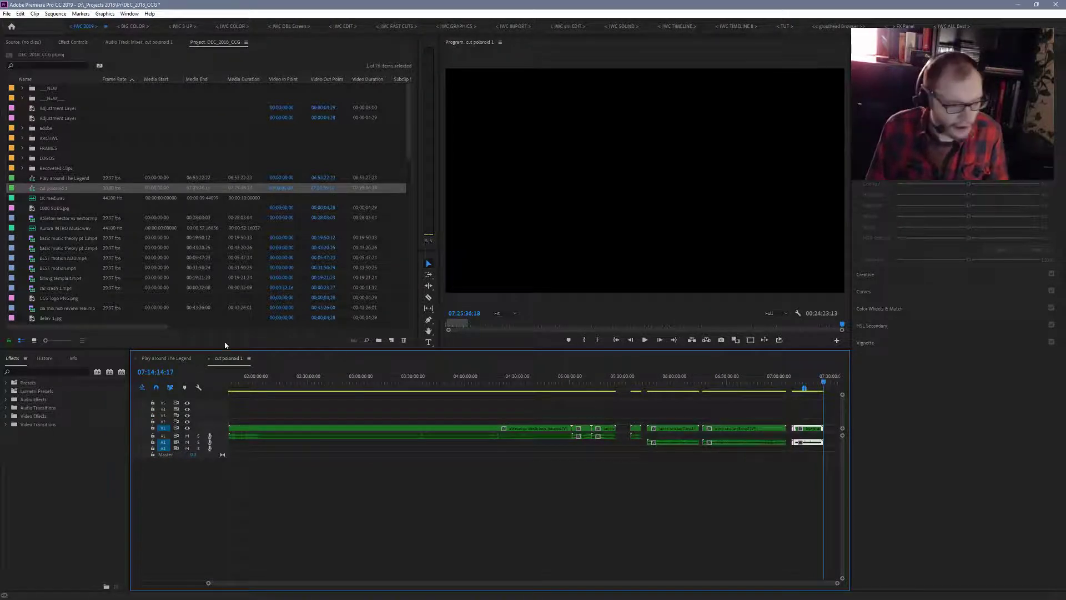
- Copy all green clips after about 5:00 in Play around The Legend to about 7:35 in cut poloroid 1
click(179, 359)
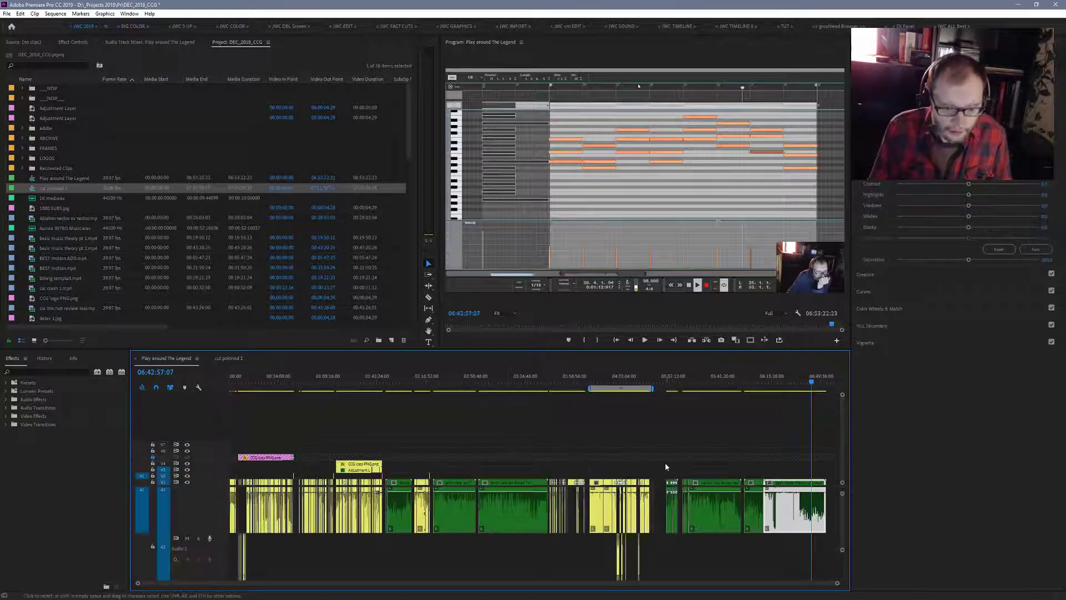
drag(657, 460, 842, 548)
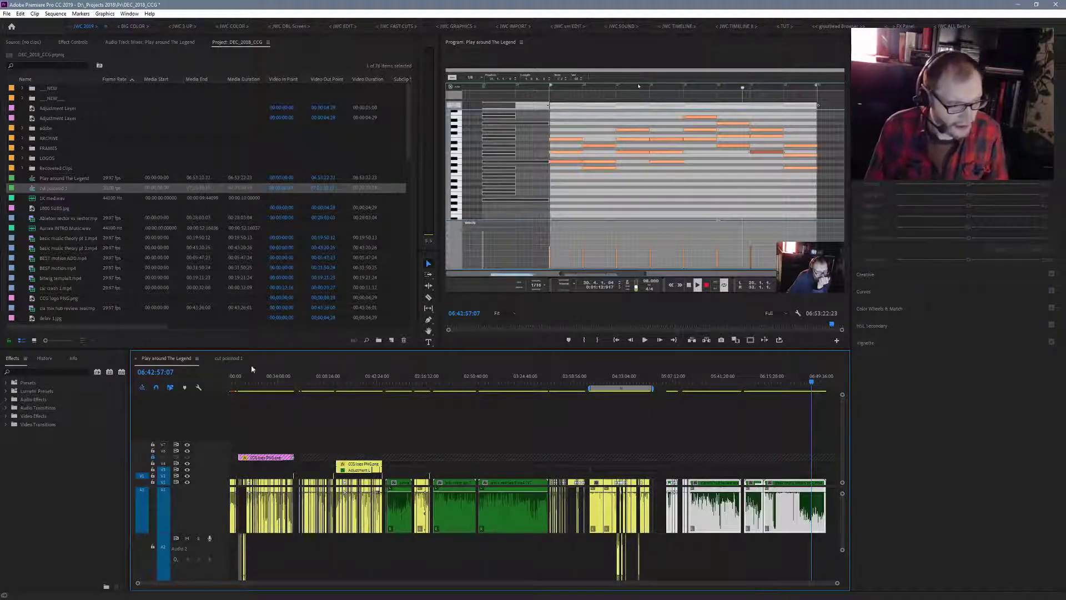
click(228, 358)
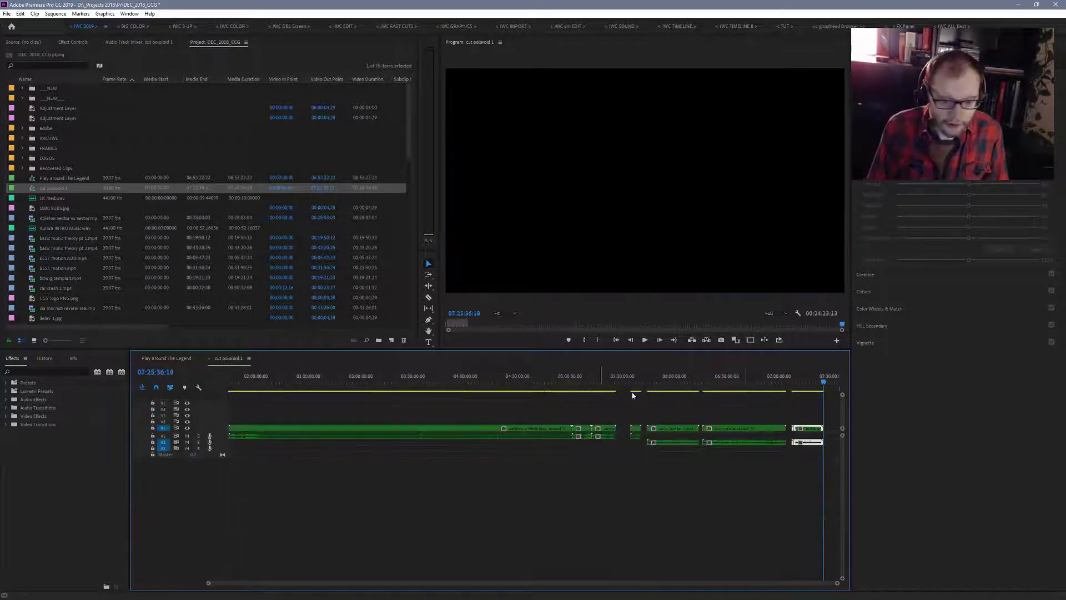
click(827, 382)
drag(828, 381, 830, 381)
key(ctrl+v)
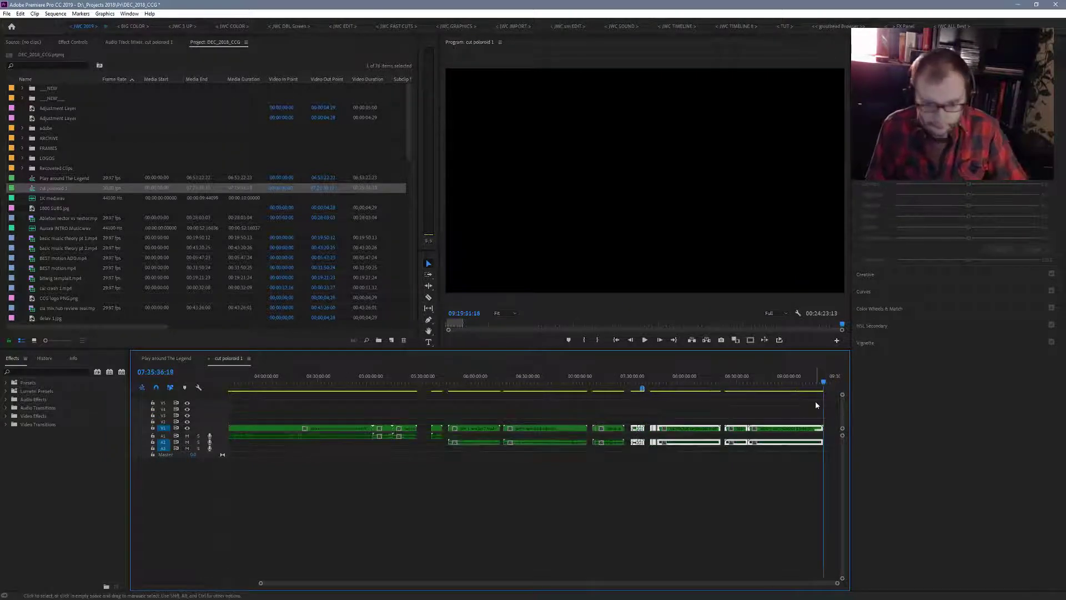
- Move the audio of all the clips copied into cut poloroid 1 from audio track 2 up to track 1
click(166, 358)
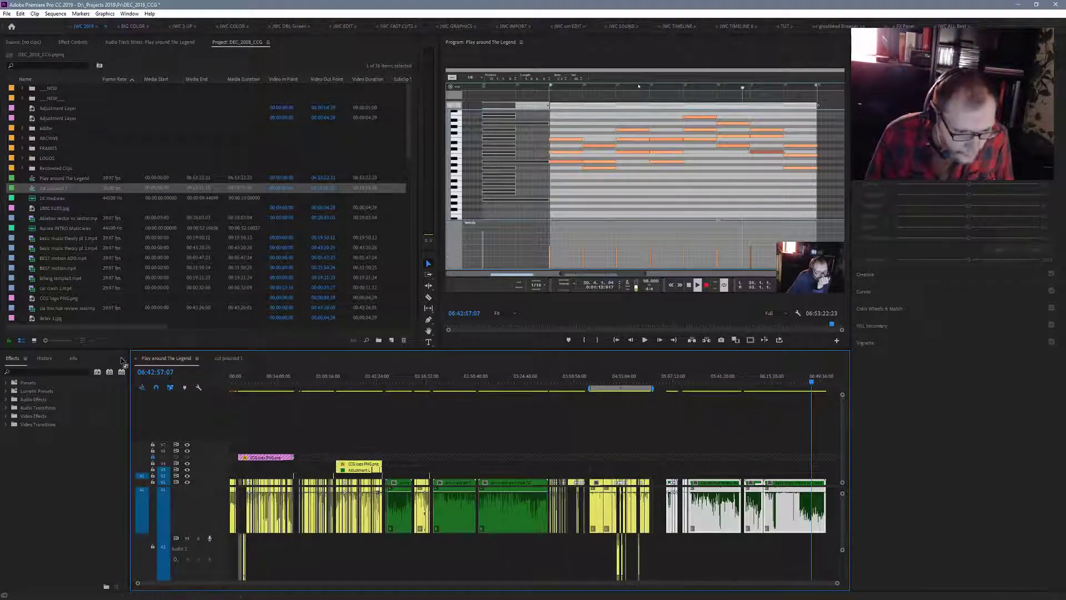
click(222, 360)
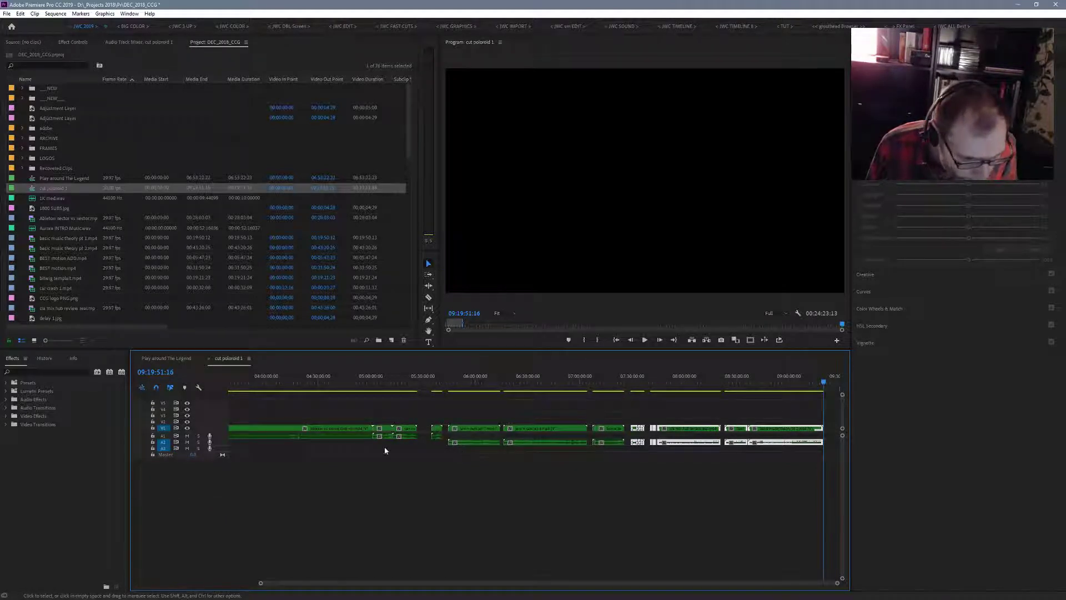
drag(437, 443, 836, 457)
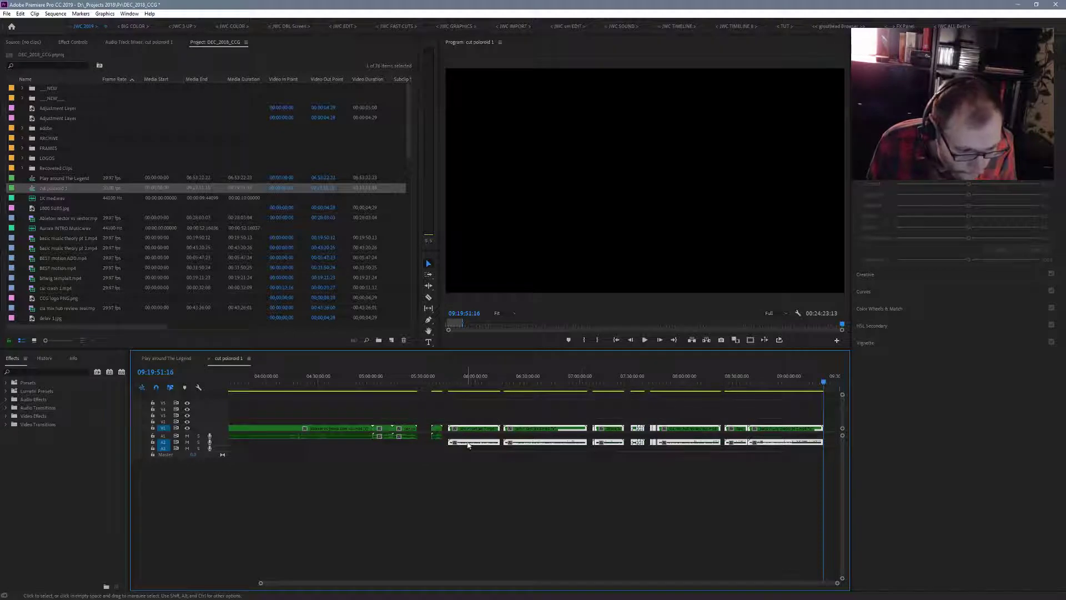
drag(469, 442, 480, 436)
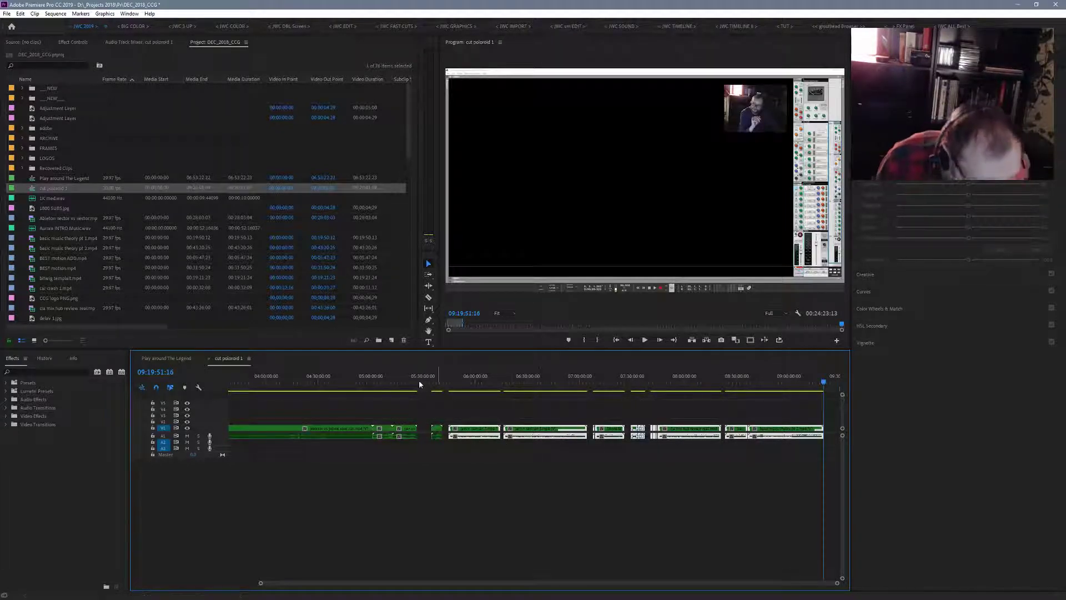
- Clear the green and yellow clips from Play around The Legend and delete that sequence from the project
click(179, 358)
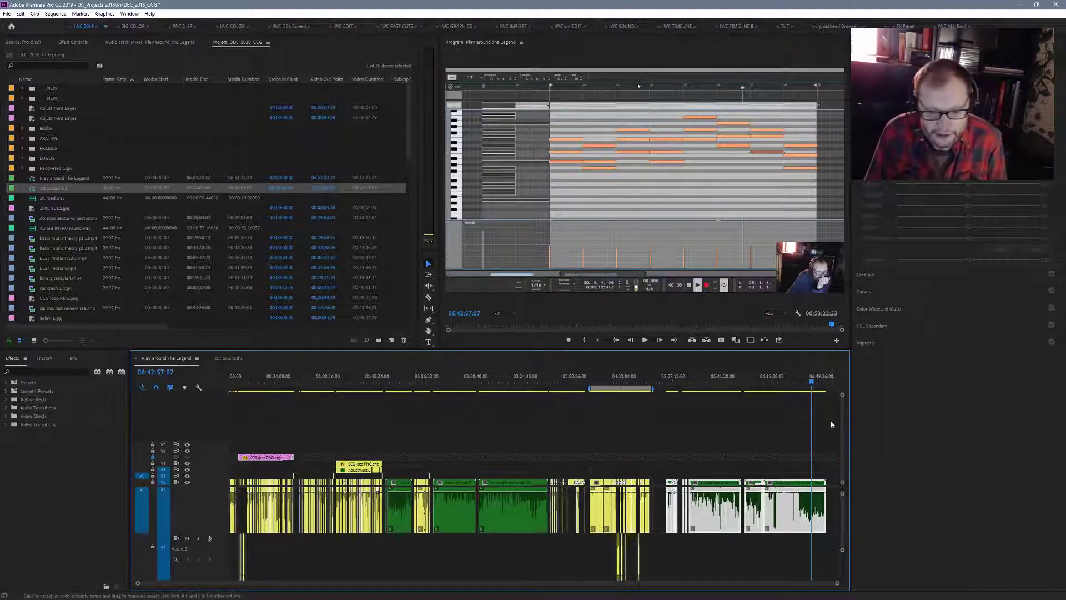
drag(831, 421, 225, 554)
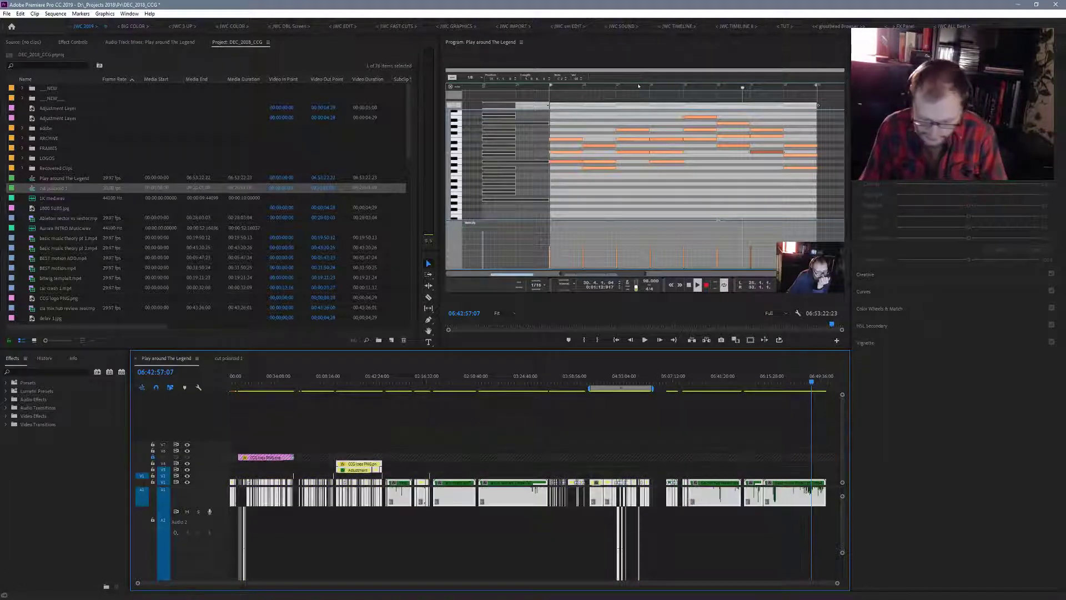
key(Delete)
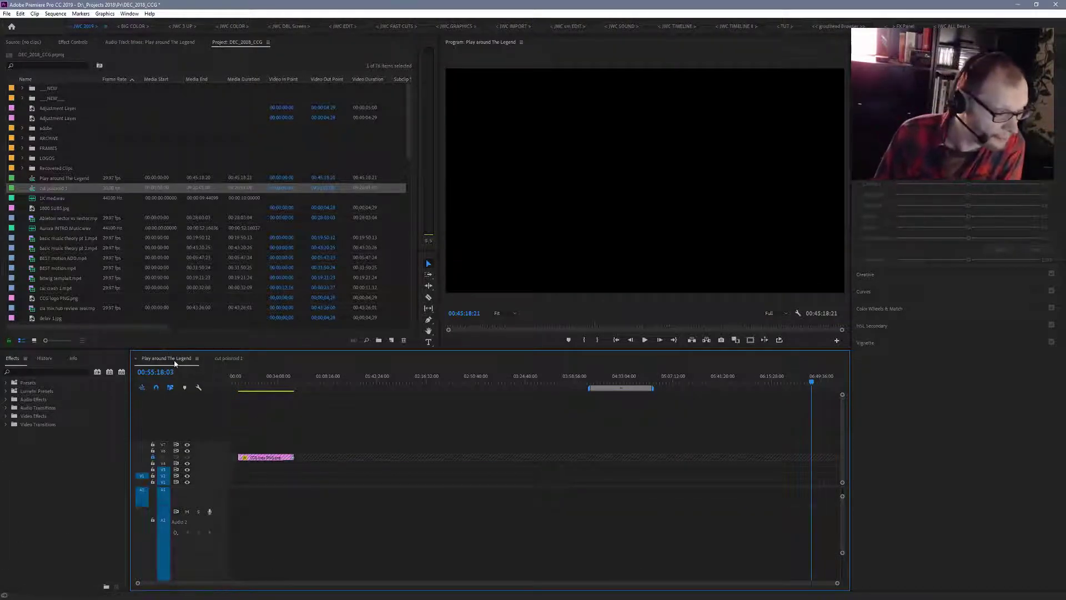
right_click(63, 180)
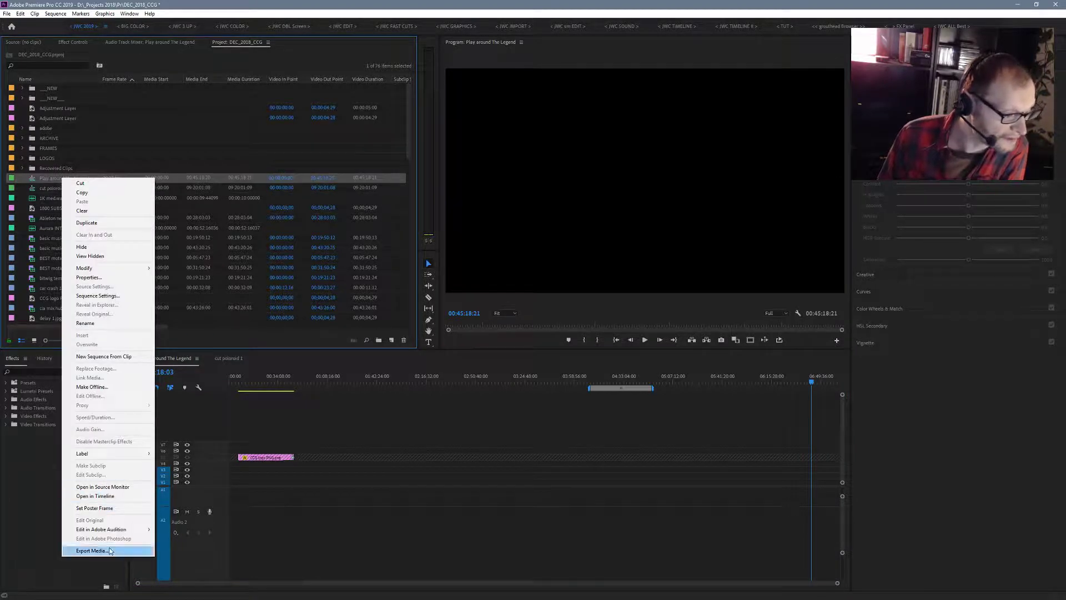
click(83, 192)
key(Delete)
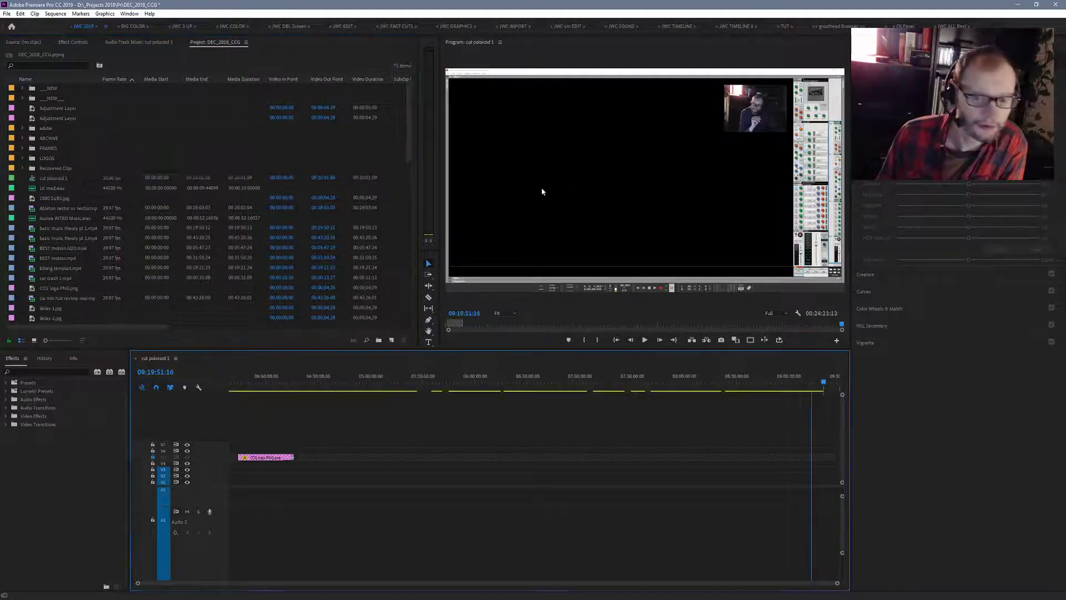
- Rename the cut poloroid 1 sequence as NEW Archive
click(51, 179)
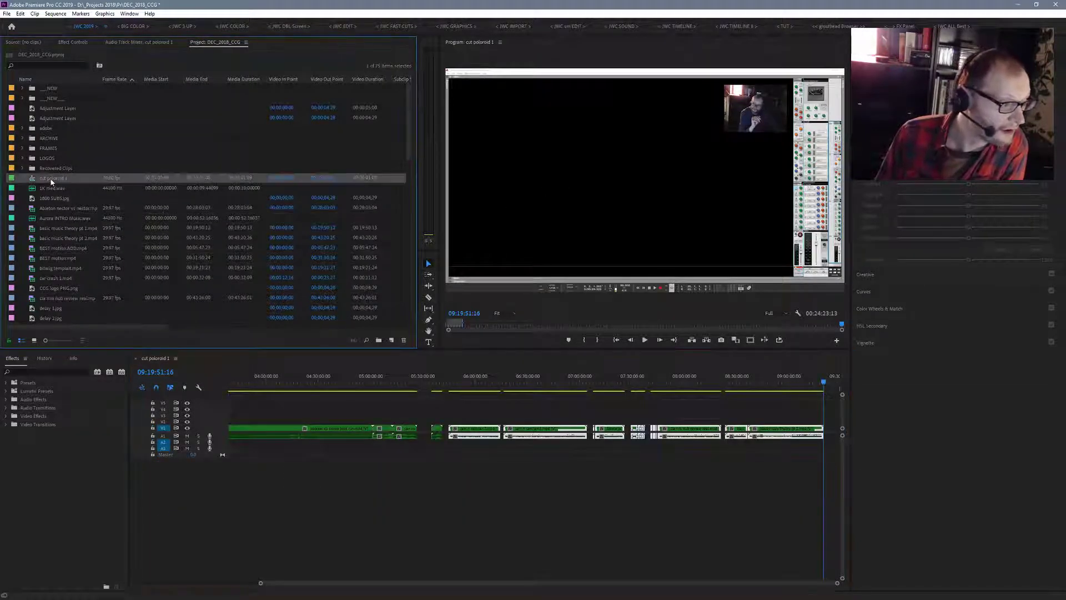
click(58, 179)
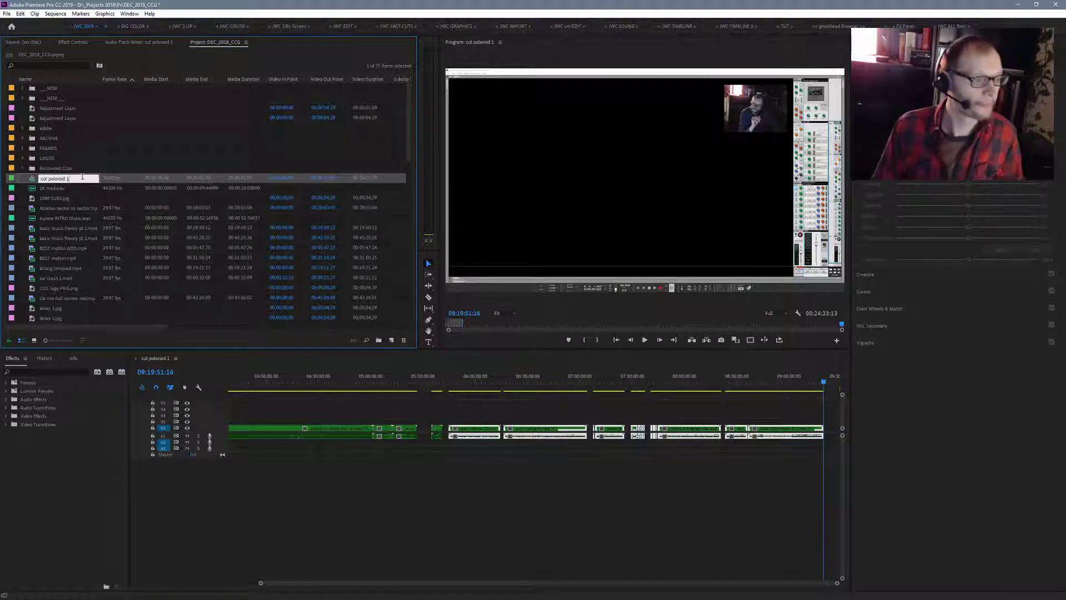
drag(82, 177, 29, 188)
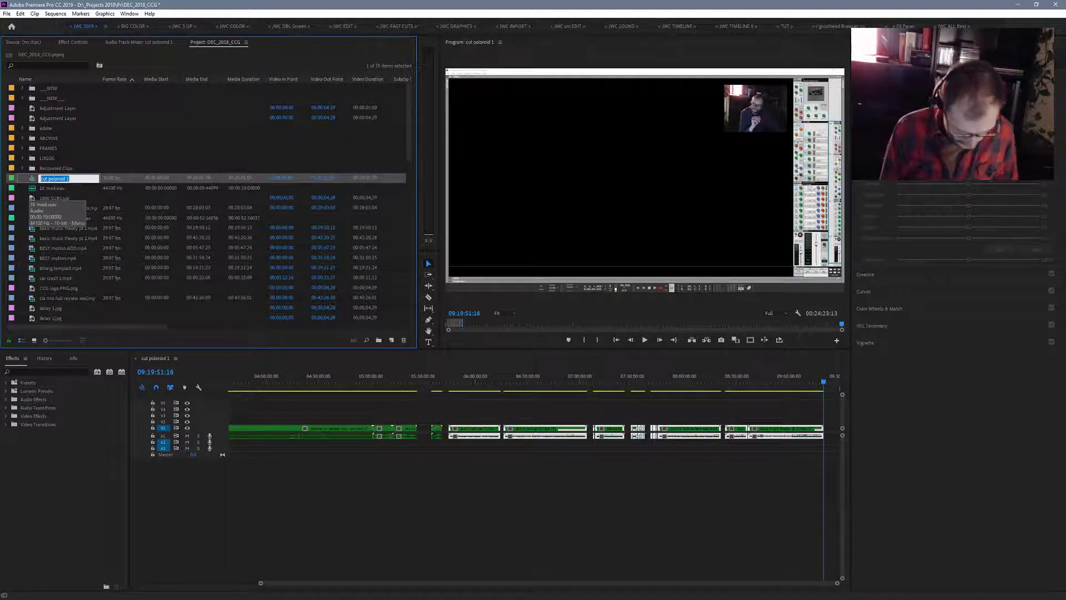
text(NEW Ar)
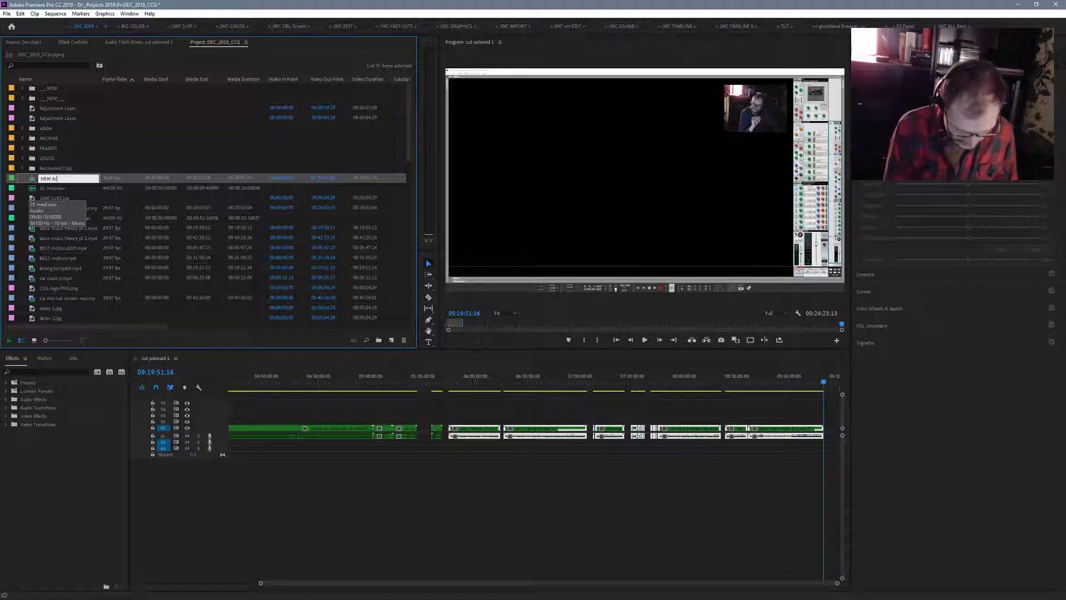
text(chive)
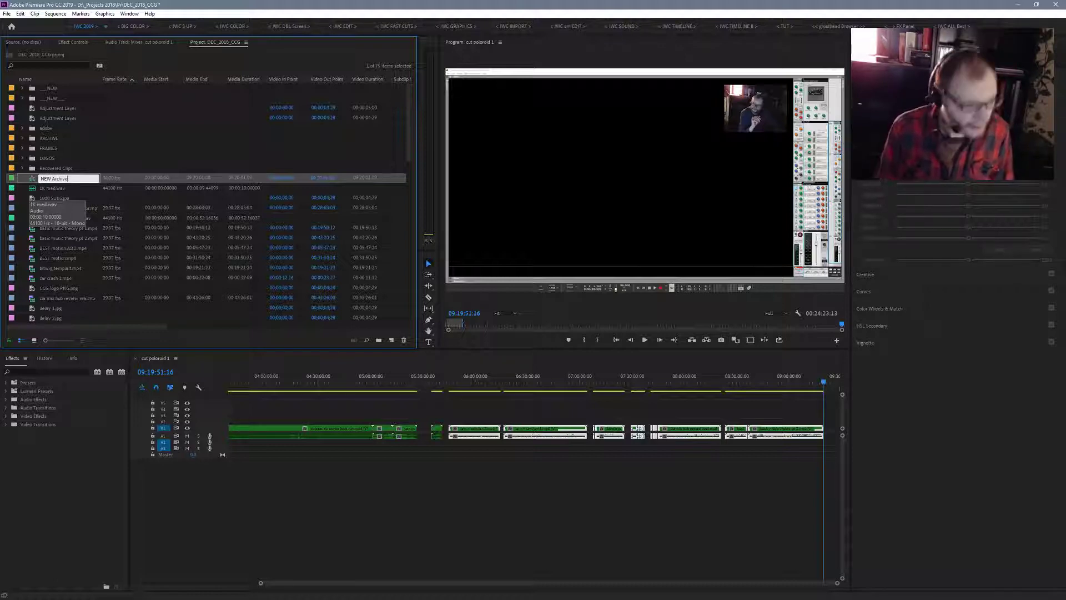
key(Return)
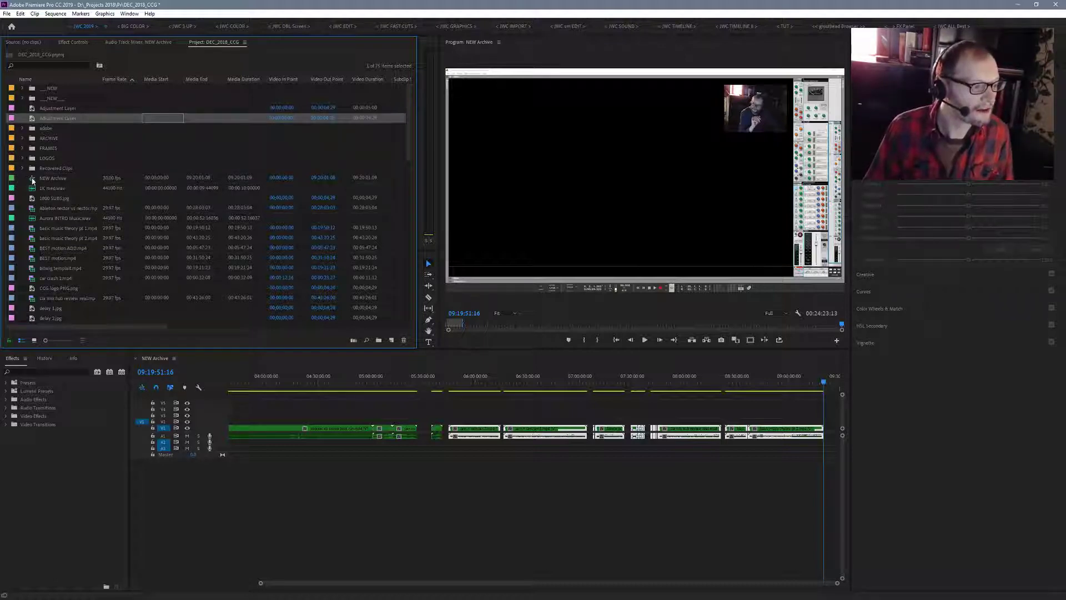
- Fit the whole NEW Archive sequence in view and enlarge its tracks to show thumbnails and waveforms
double_click(164, 177)
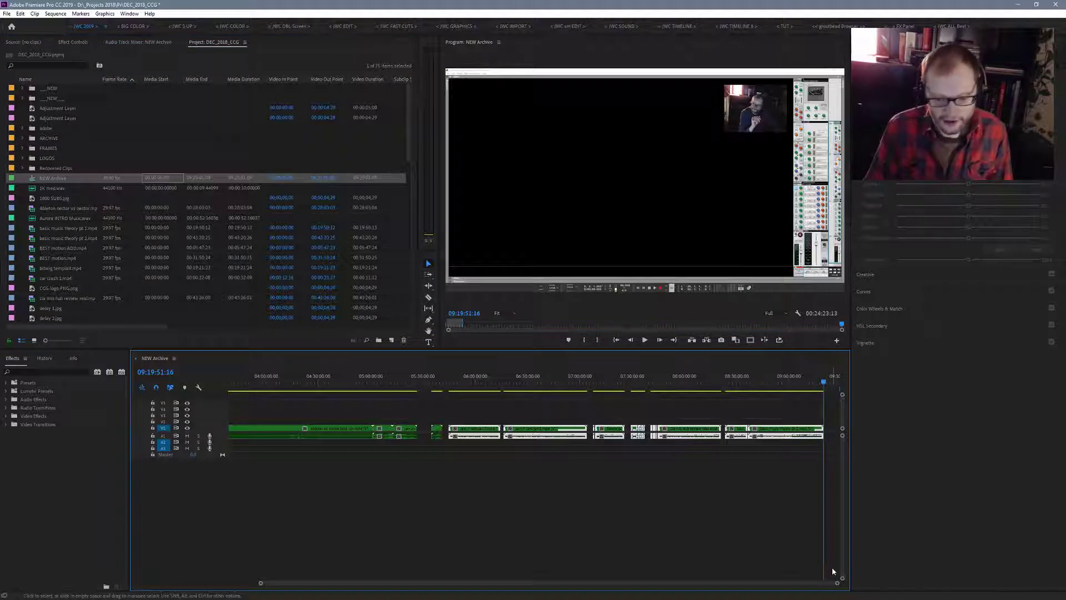
drag(850, 589, 1063, 584)
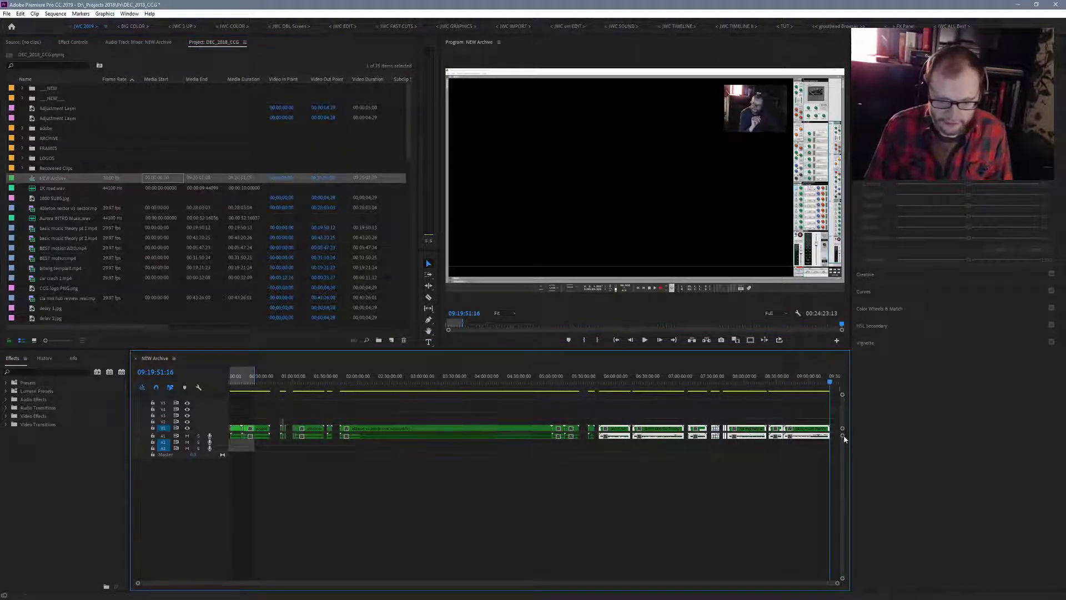
drag(219, 431, 220, 476)
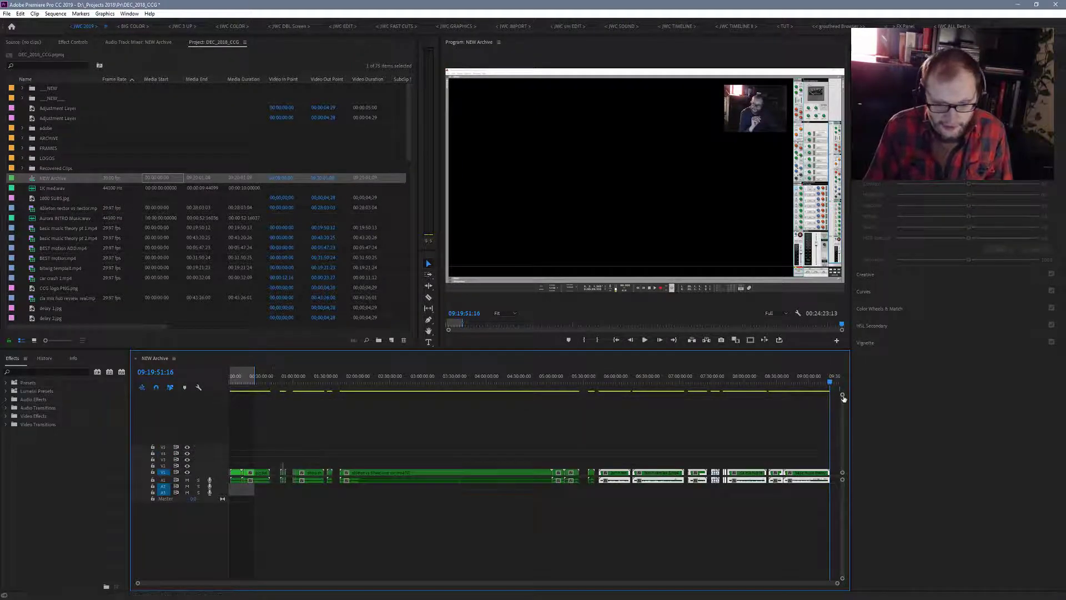
drag(842, 397, 846, 493)
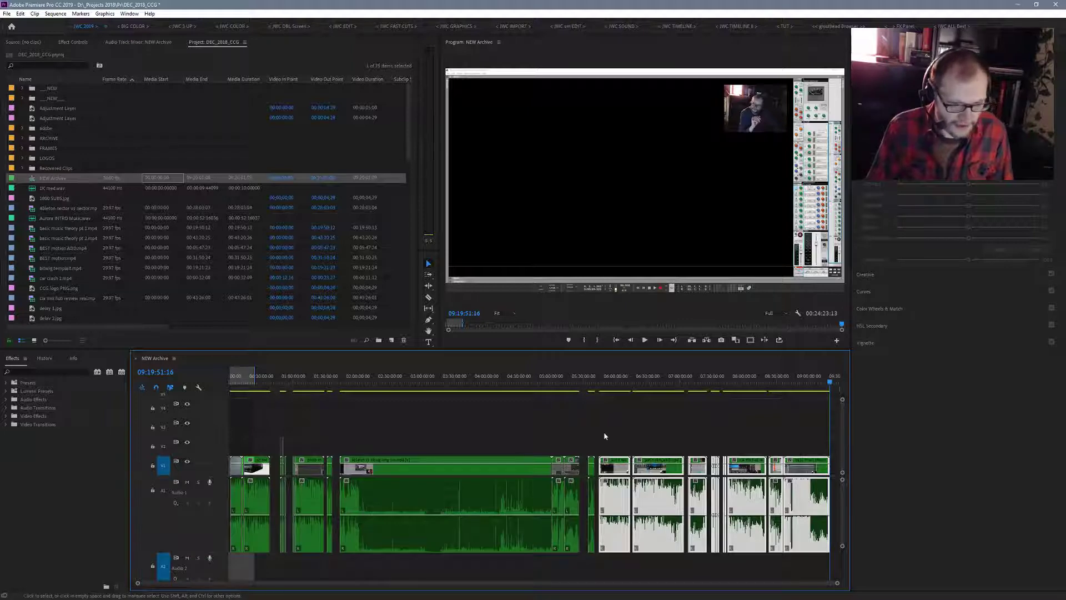
- Remove all unused items from the project
click(162, 133)
click(20, 13)
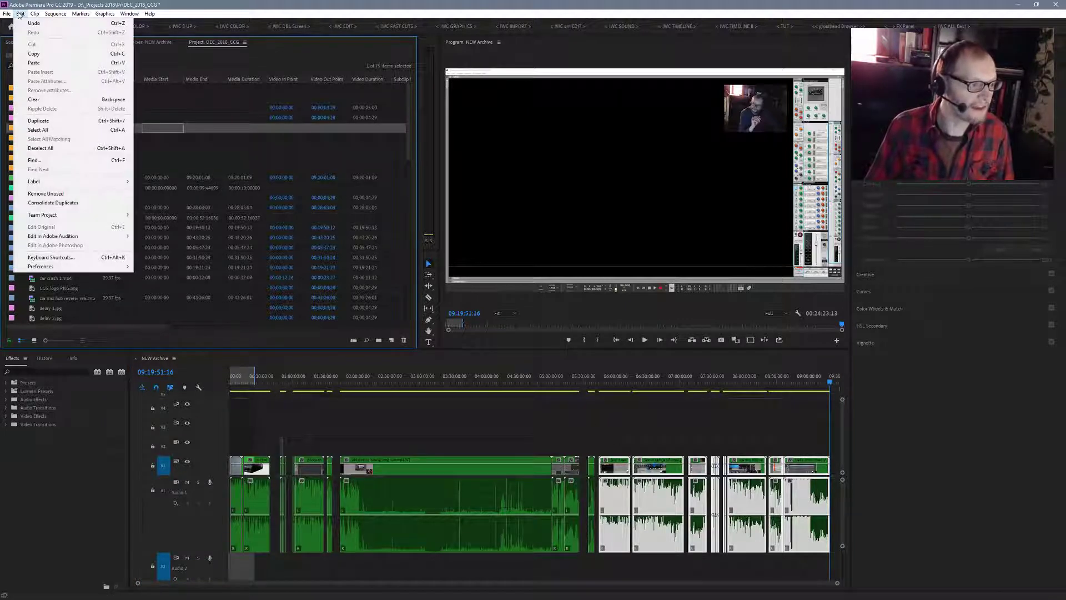
click(46, 194)
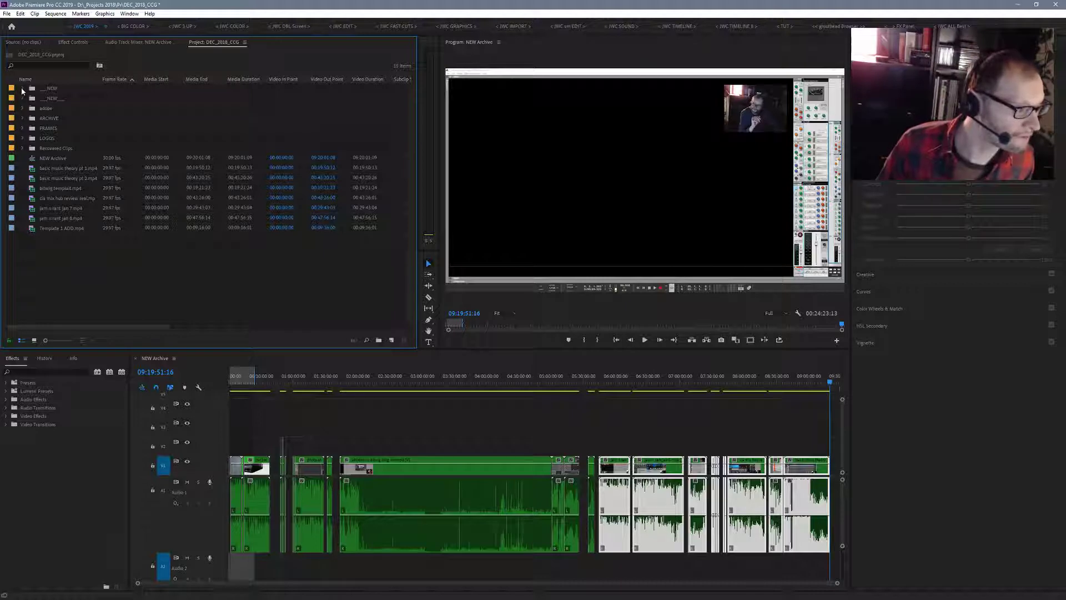
- Check the contents of the two NEW bins and delete the ___NEW___ bin
click(23, 89)
click(23, 89)
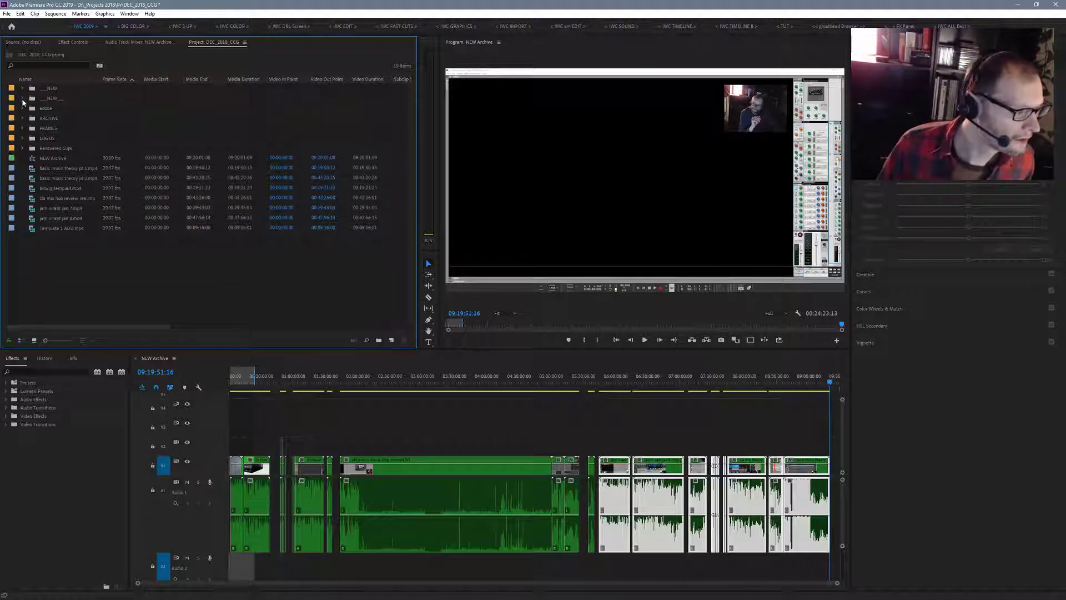
click(40, 99)
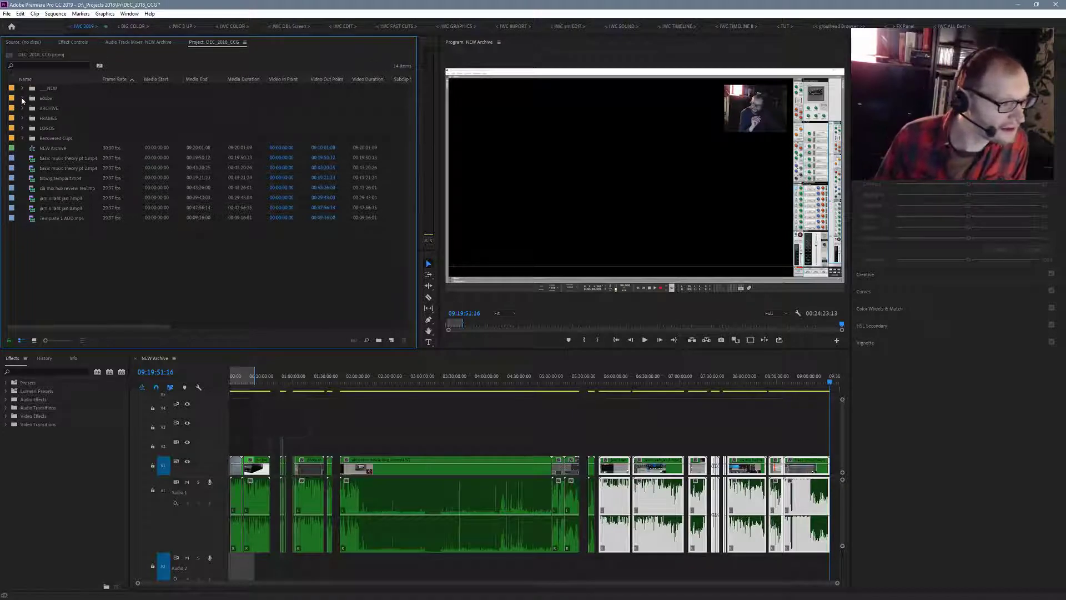
- Check the contents of the adobe, ARCHIVE, FRAMES, LOGOS and Recovered Clips bins
click(23, 98)
click(22, 98)
click(23, 119)
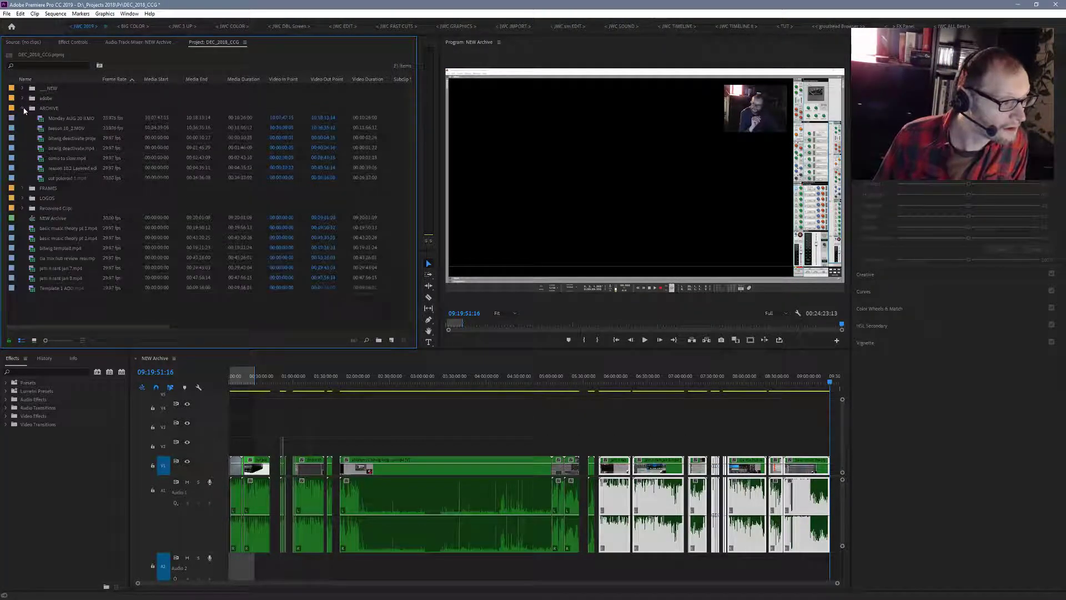
click(23, 118)
click(22, 118)
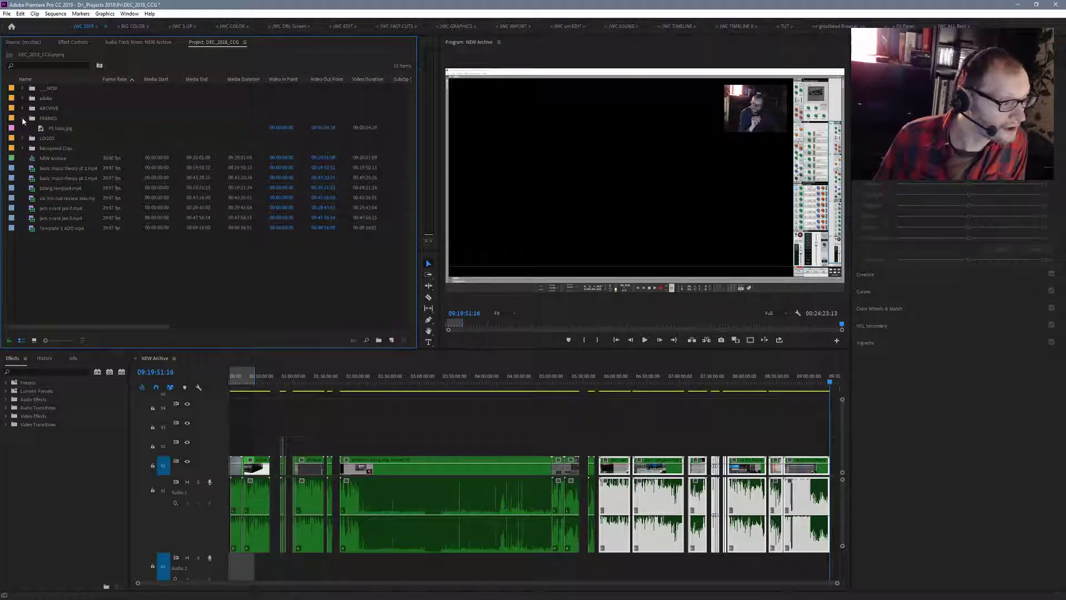
click(22, 118)
click(22, 128)
click(23, 128)
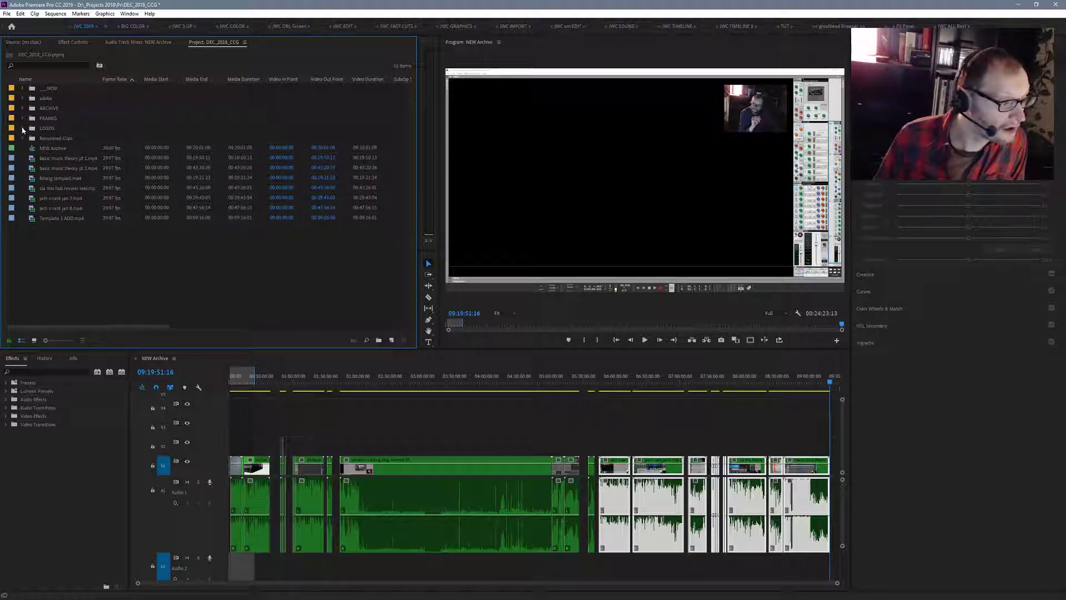
click(22, 138)
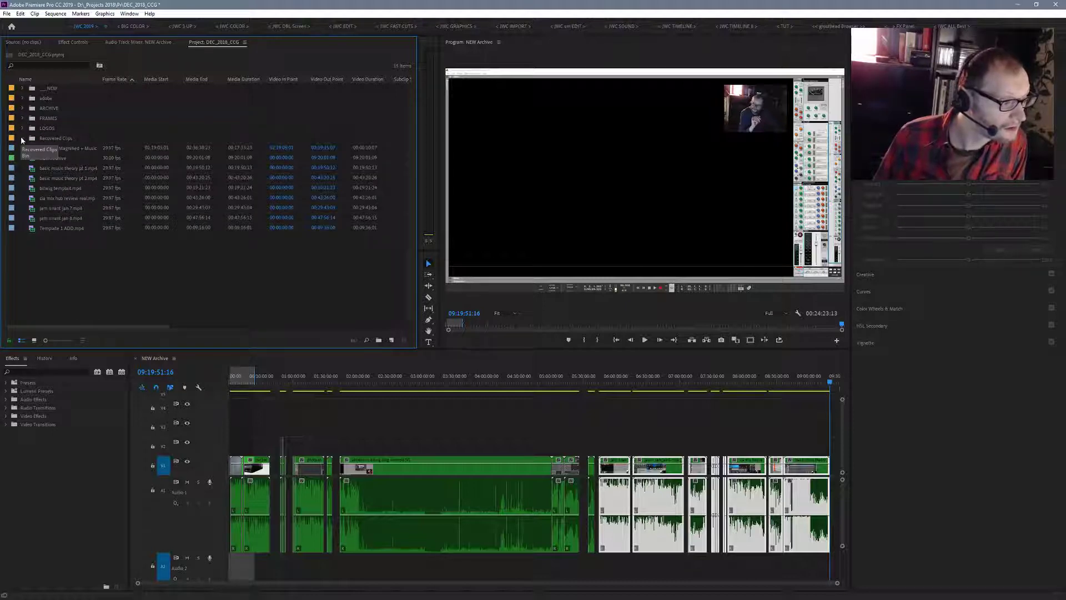
click(22, 139)
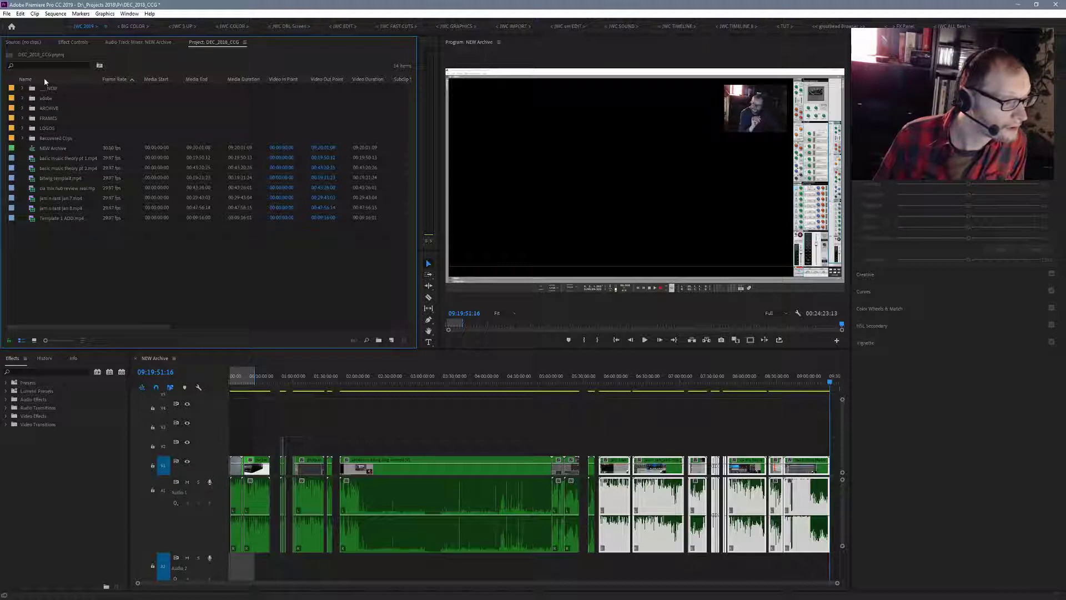
- Maximize the project's item list and expand the NEW, adobe, ARCHIVE, FRAMES, LOGOS and Recovered Clips bins
click(23, 88)
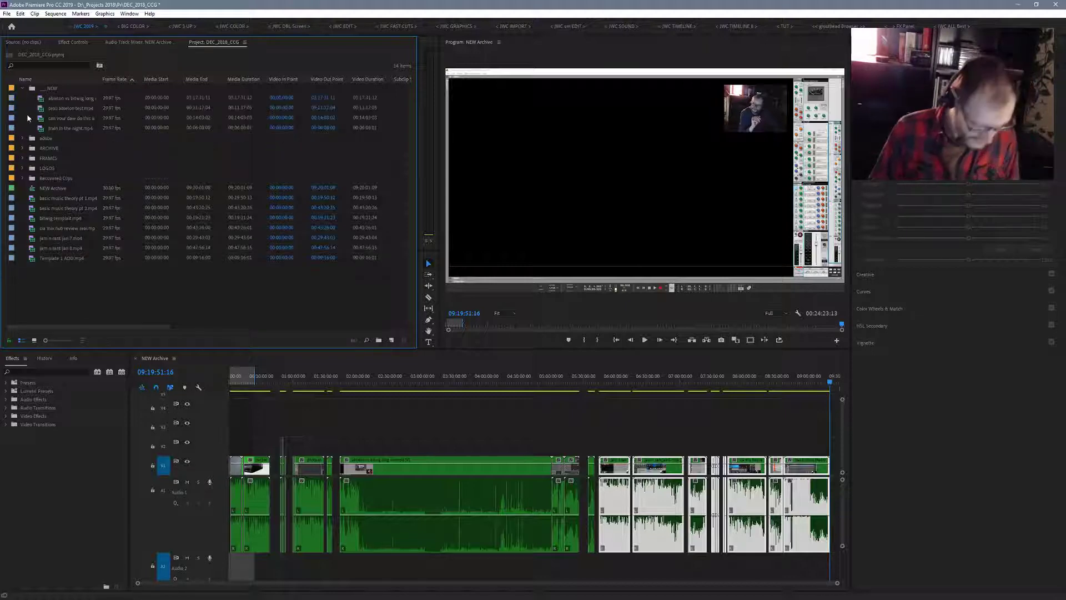
key(grave)
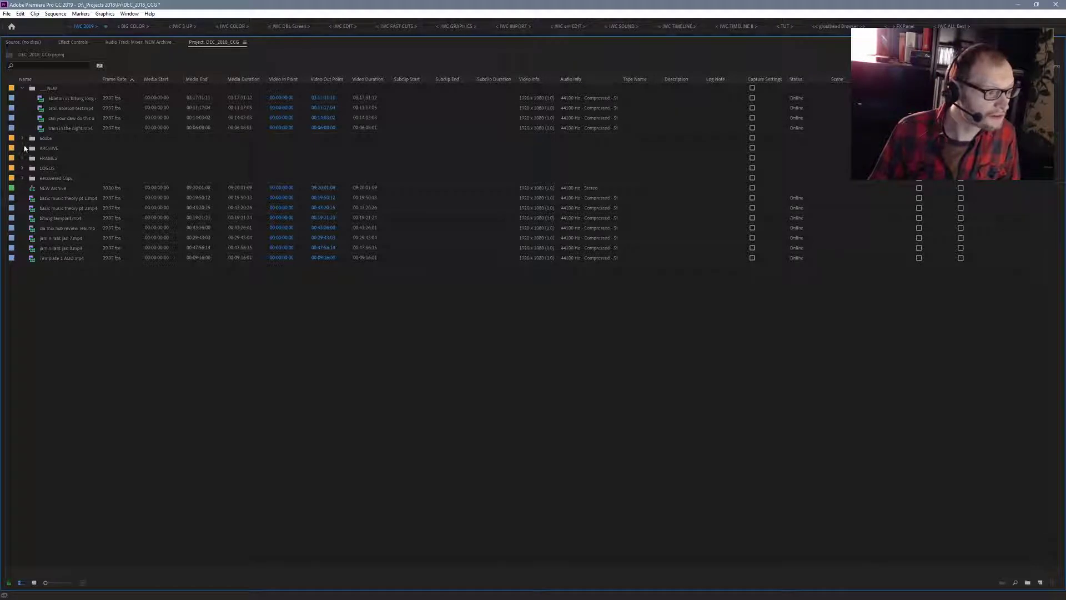
click(22, 138)
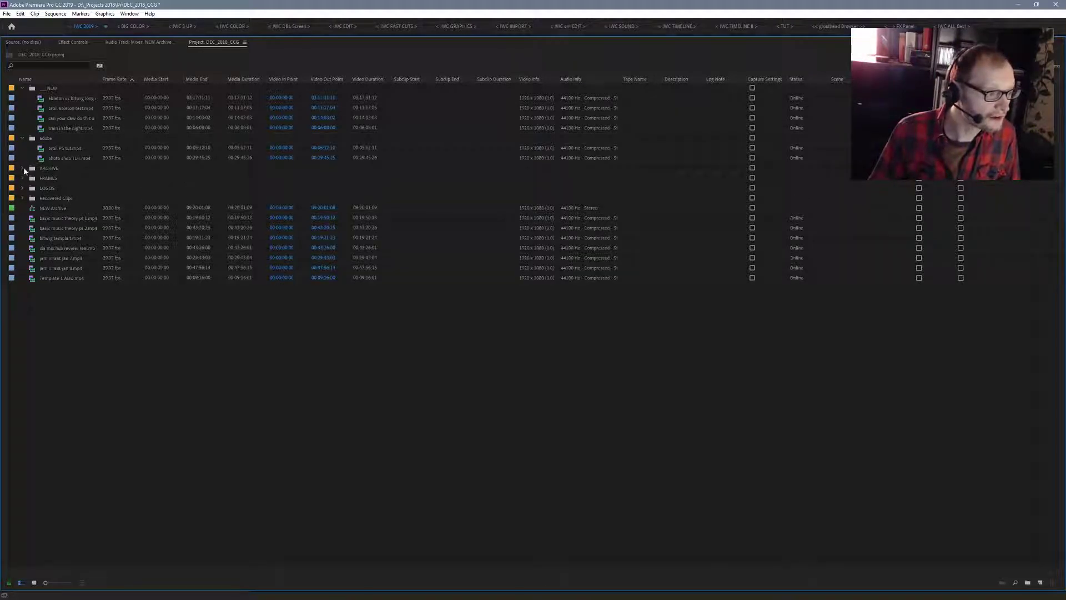
click(23, 168)
click(22, 248)
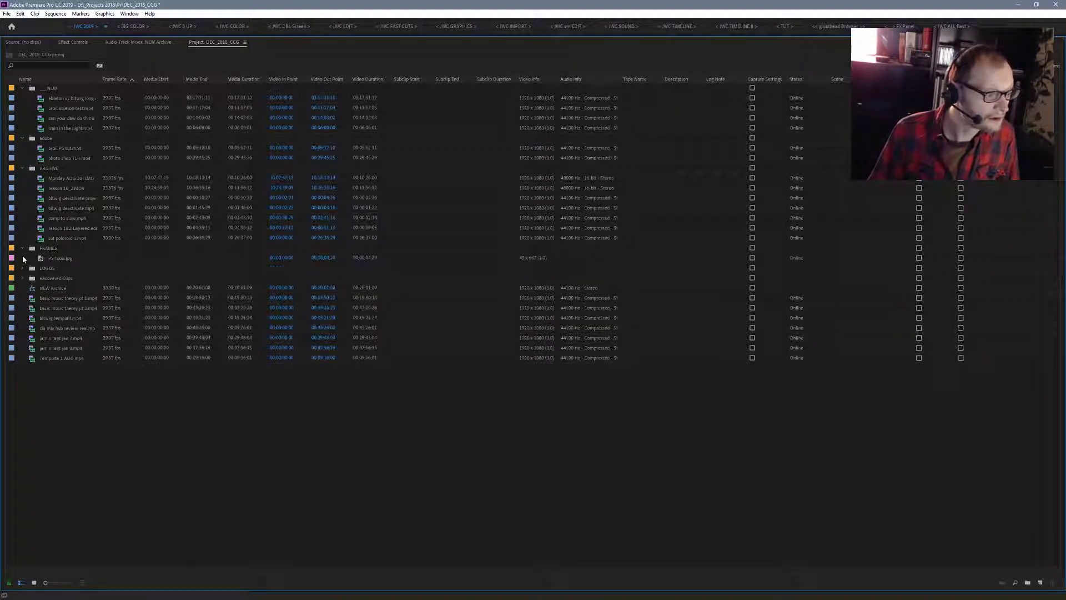
click(23, 269)
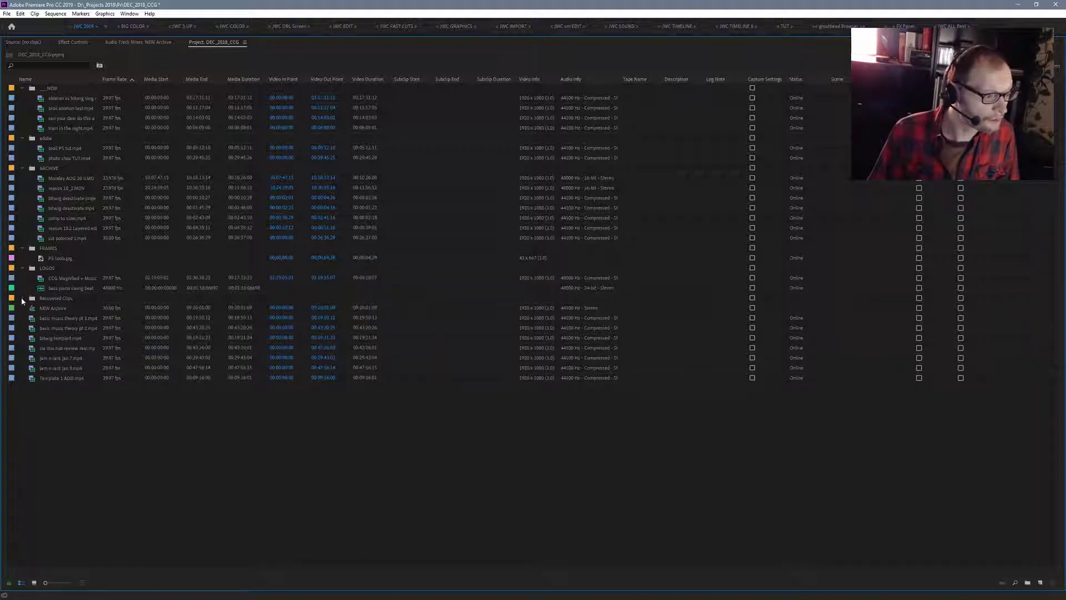
click(23, 298)
- Move all clips in the NEW and adobe bins out to the project's root level
click(61, 100)
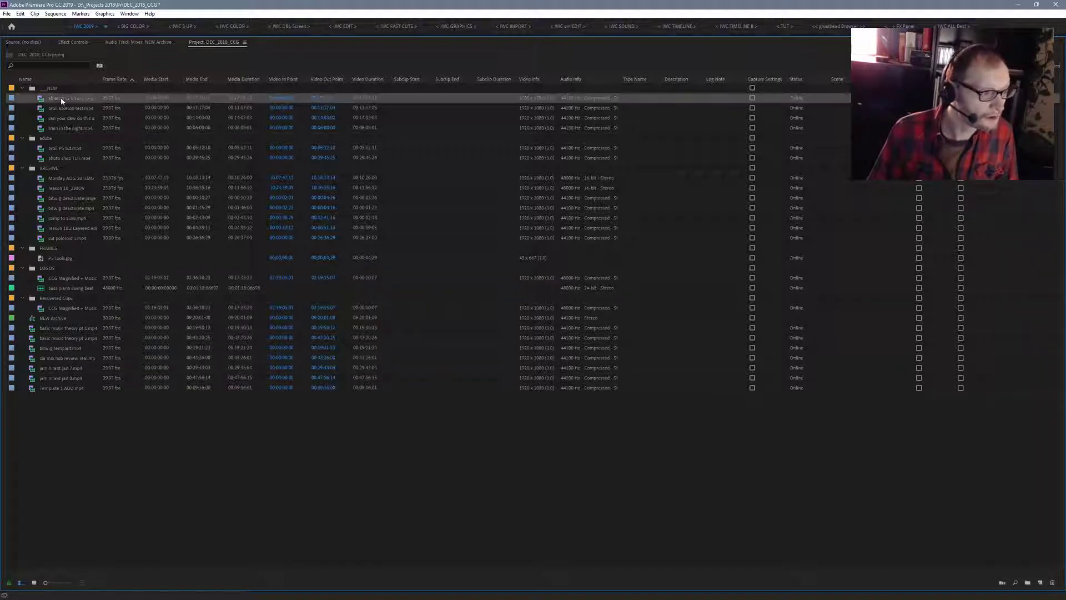
shift+click(58, 128)
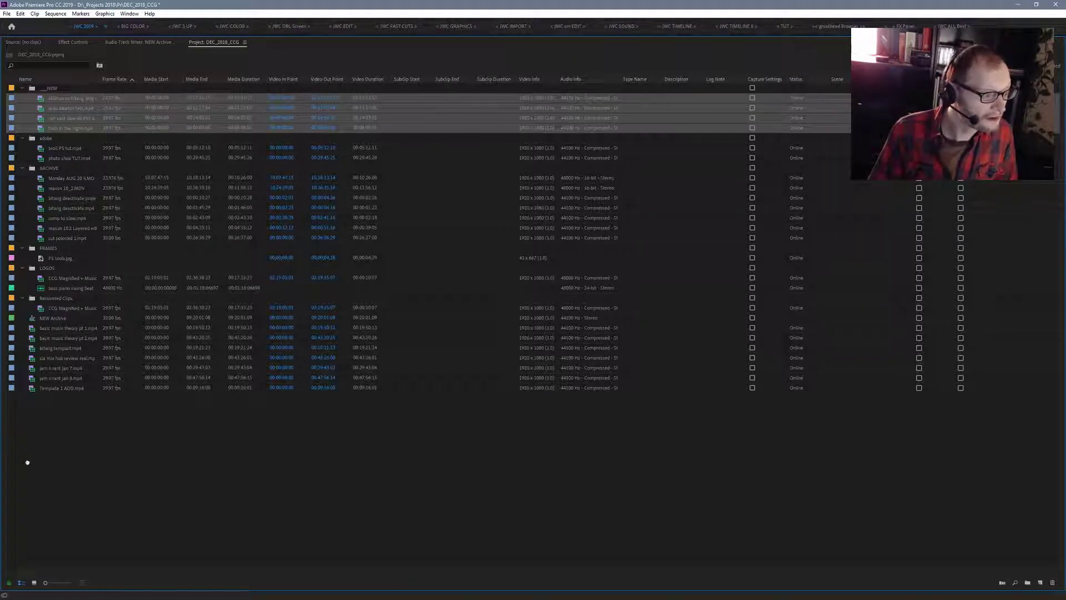
drag(28, 462, 27, 461)
click(58, 107)
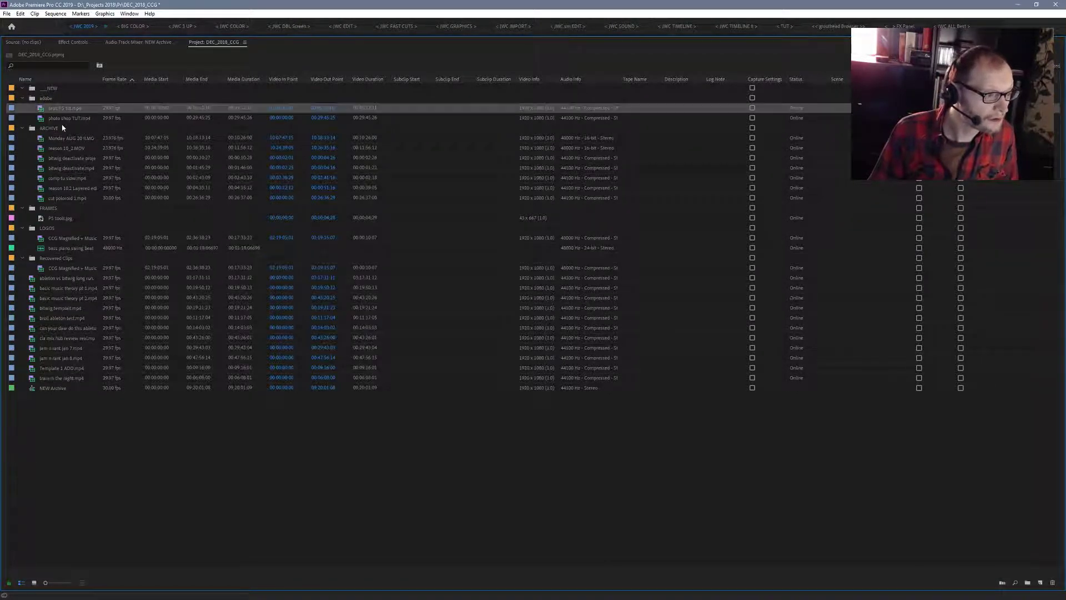
shift+click(65, 118)
drag(67, 131, 34, 494)
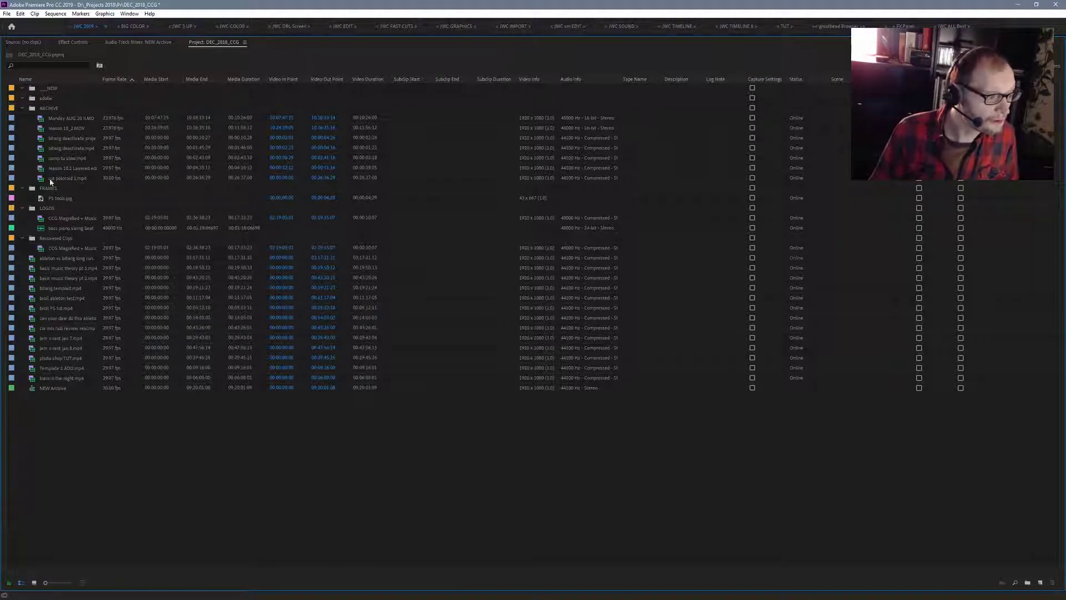
- Move all ARCHIVE bin clips and the image in the FRAMES bin out to the project's root level
click(63, 119)
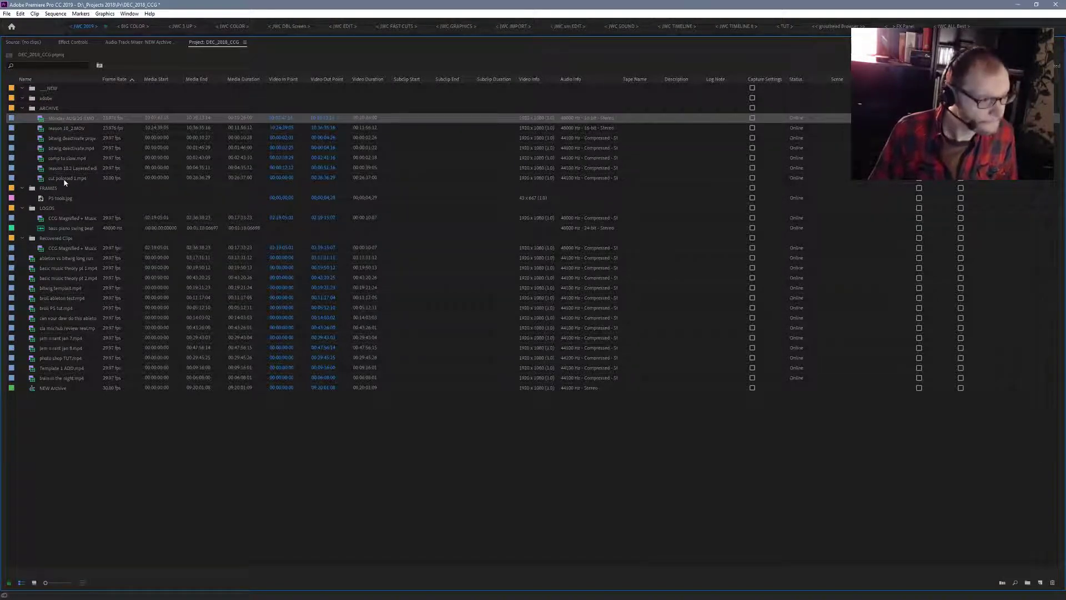
shift+click(66, 179)
drag(68, 178, 45, 523)
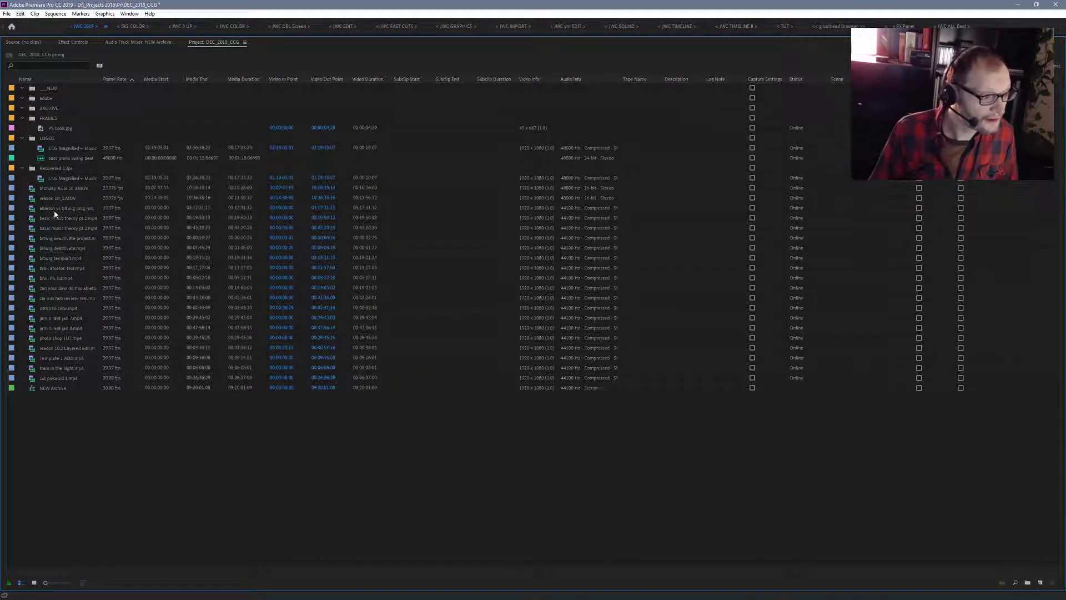
click(57, 128)
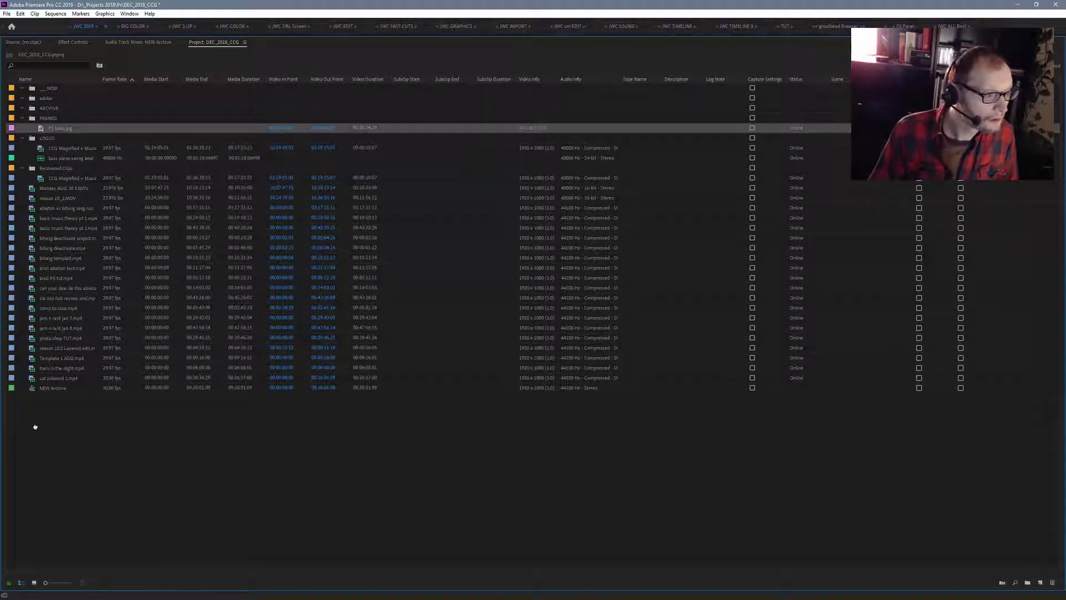
drag(33, 478, 54, 138)
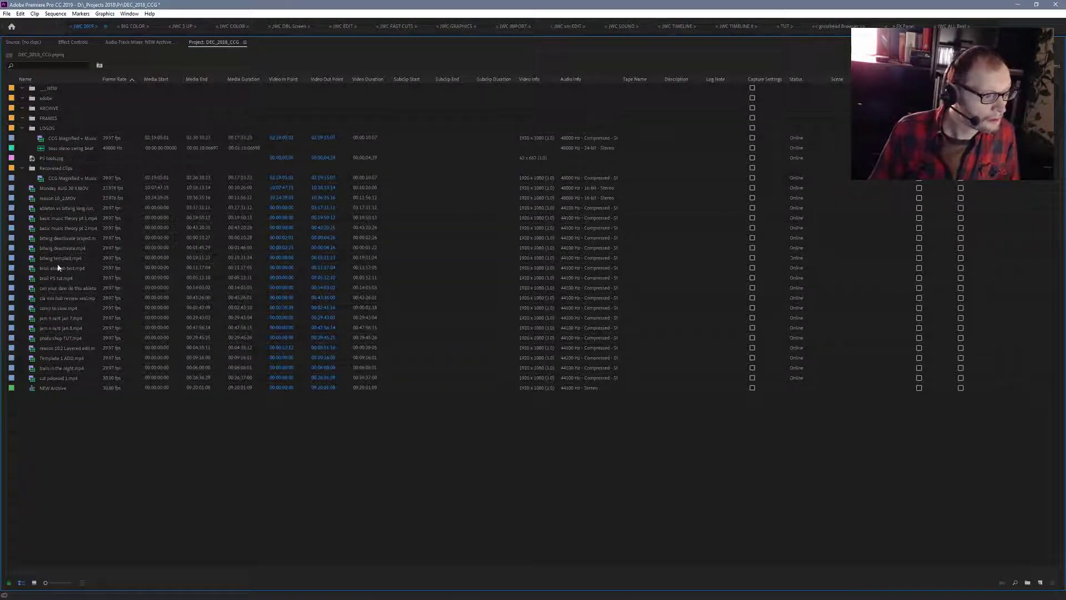
- Move the contents of the LOGOS and Recovered Clips bins out to the project's root level
click(59, 140)
shift+click(65, 146)
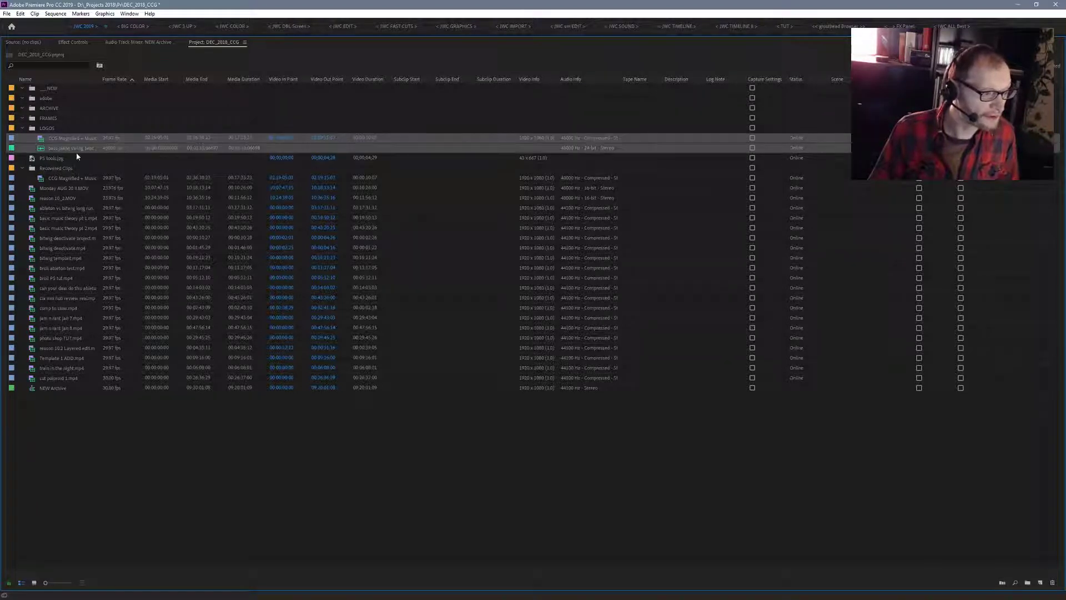
drag(78, 153, 55, 445)
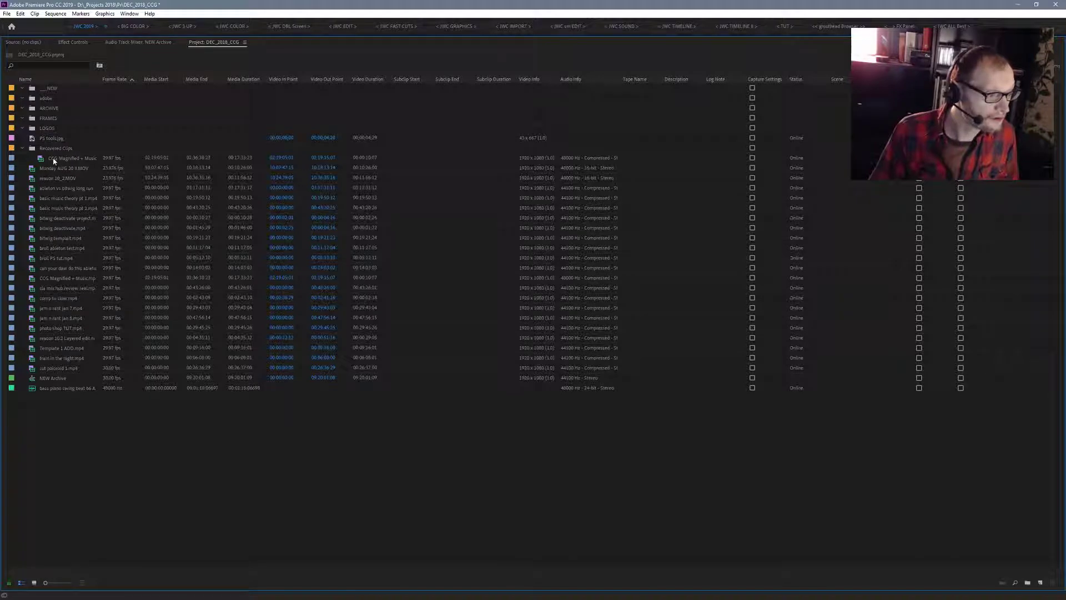
drag(50, 158, 39, 461)
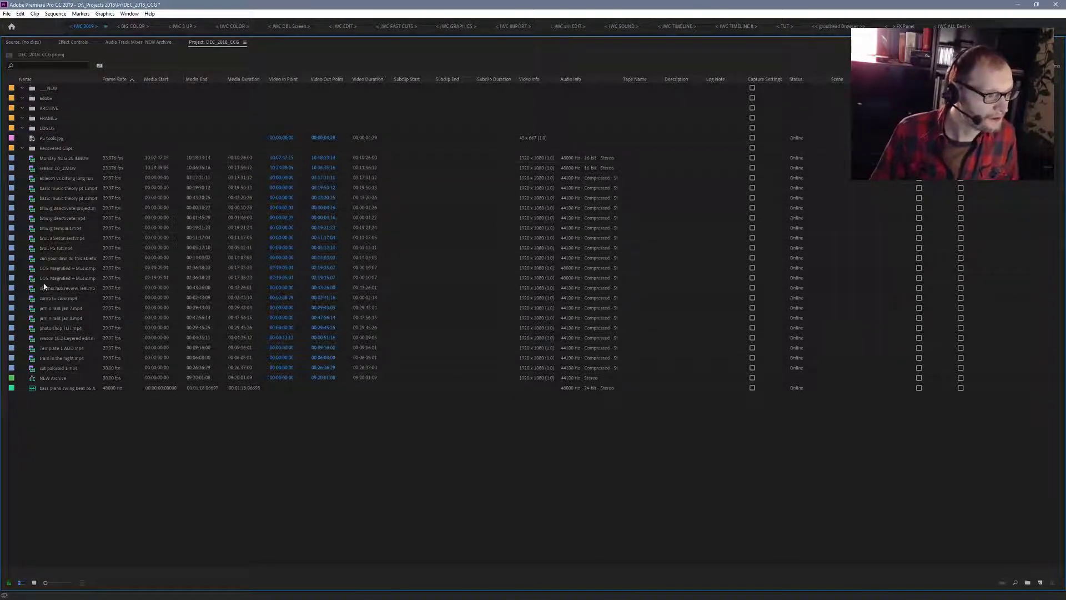
drag(49, 140, 37, 433)
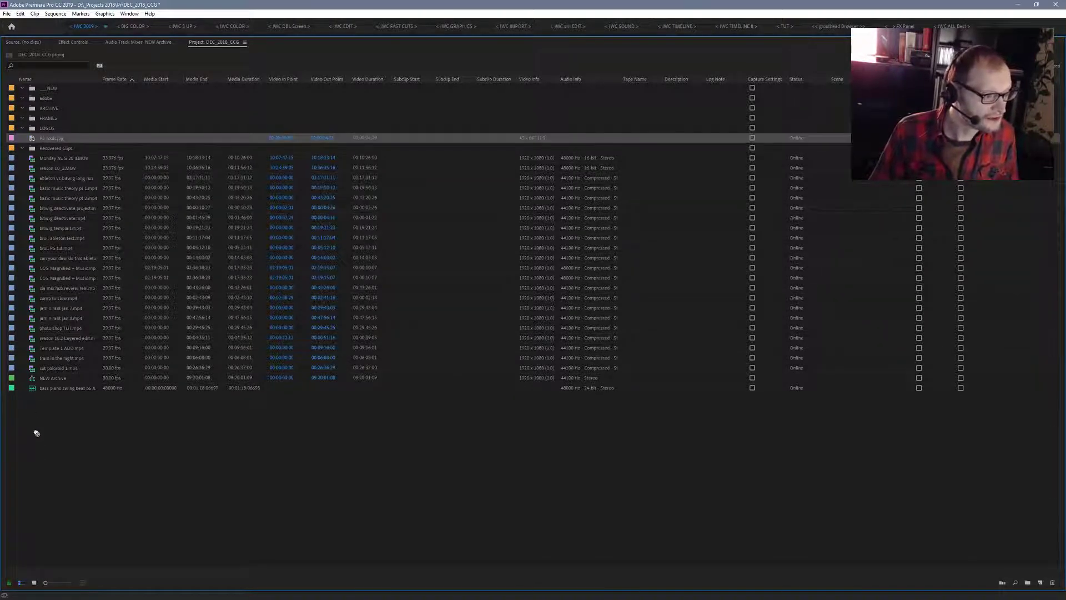
- Delete the emptied Recovered Clips, NEW, adobe, ARCHIVE, FRAMES and LOGOS bins from the project
click(33, 149)
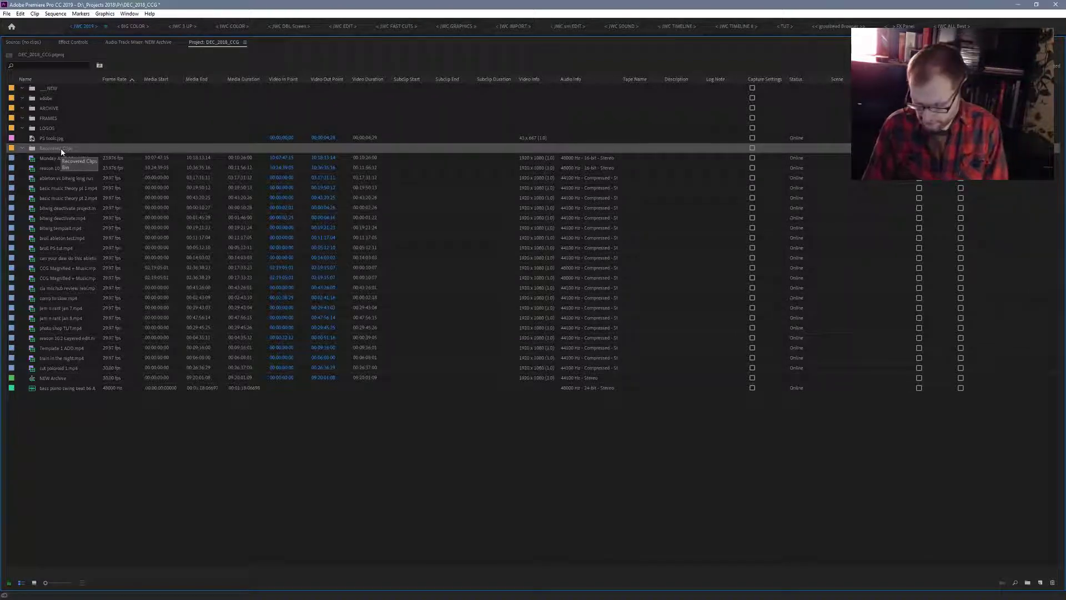
key(Delete)
click(48, 88)
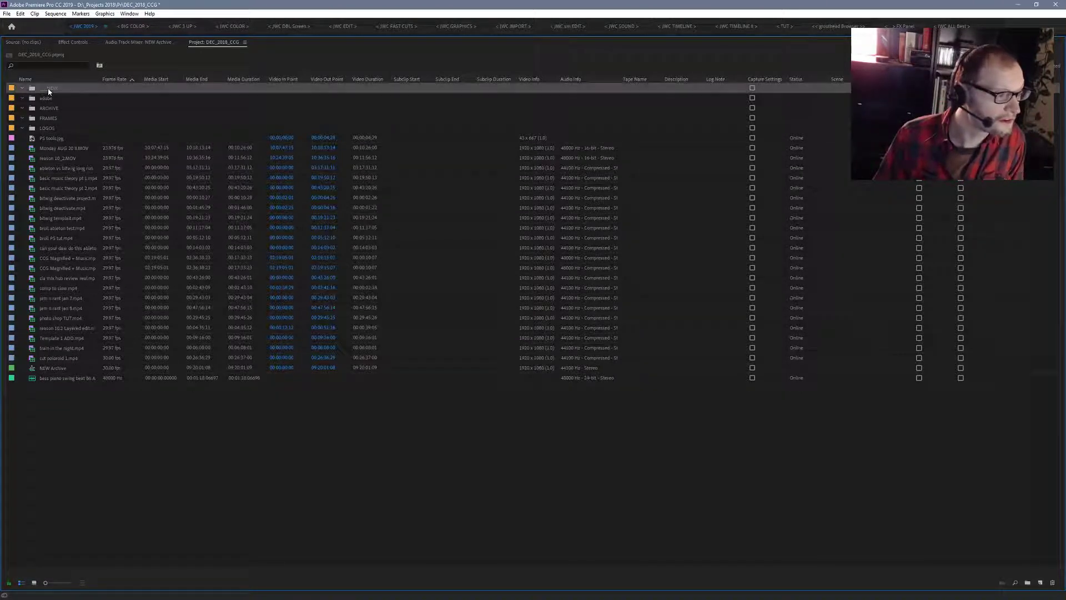
key(Delete)
click(48, 87)
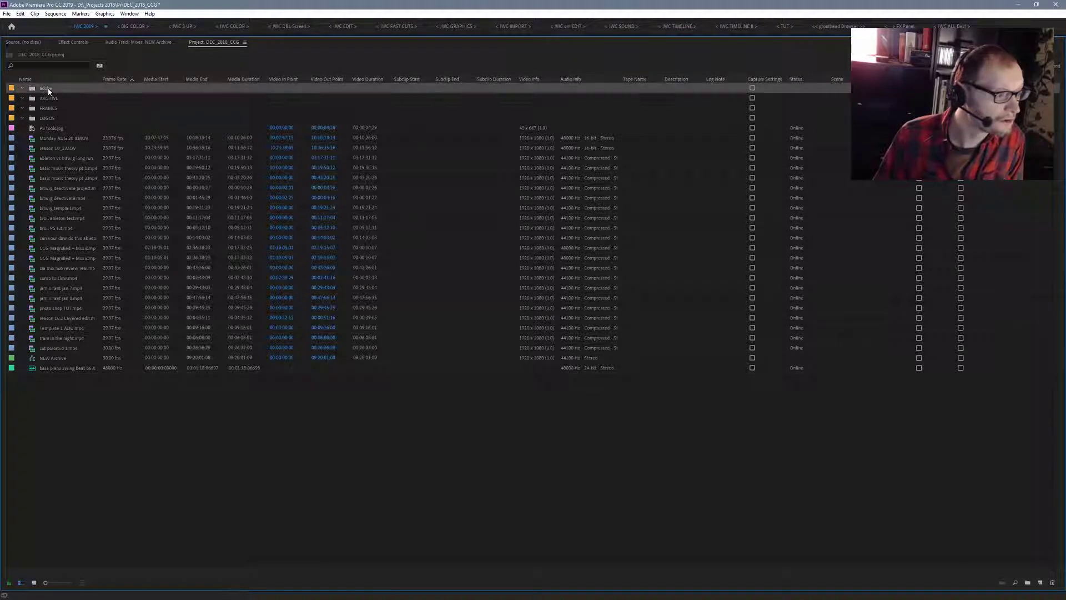
key(Delete)
click(48, 88)
key(Delete)
click(47, 88)
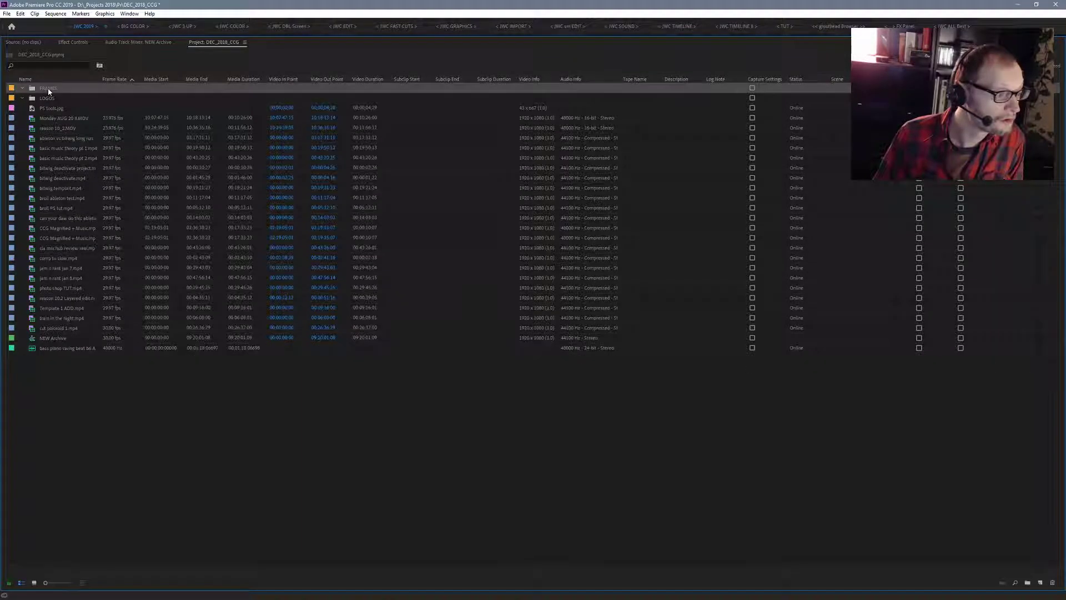
key(Delete)
click(48, 88)
key(Delete)
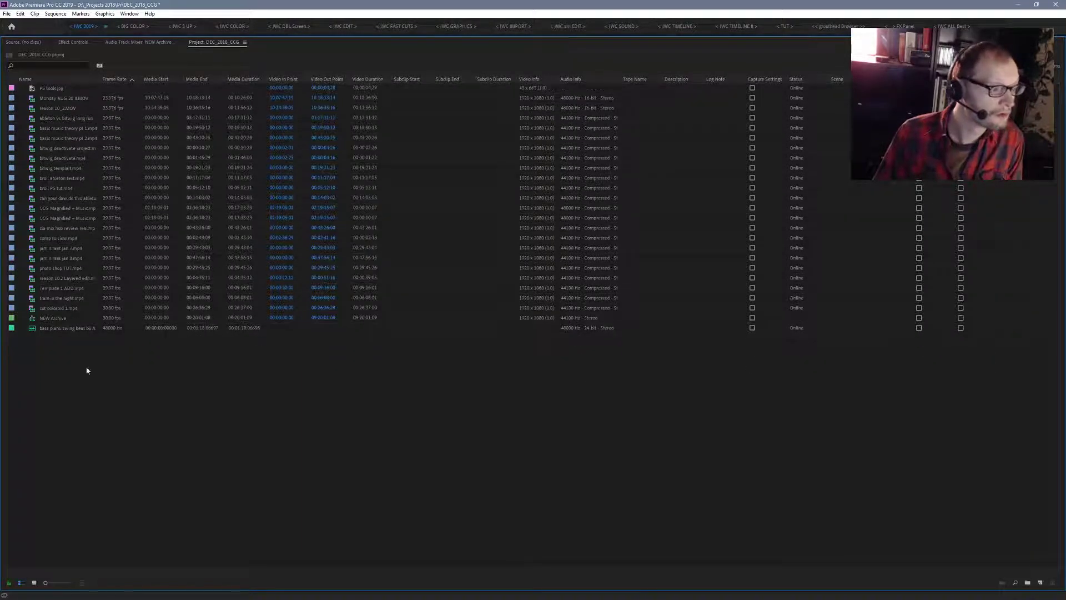
- Check whether Remove Unused is still available, and return the maximized project list to its normal size
click(20, 13)
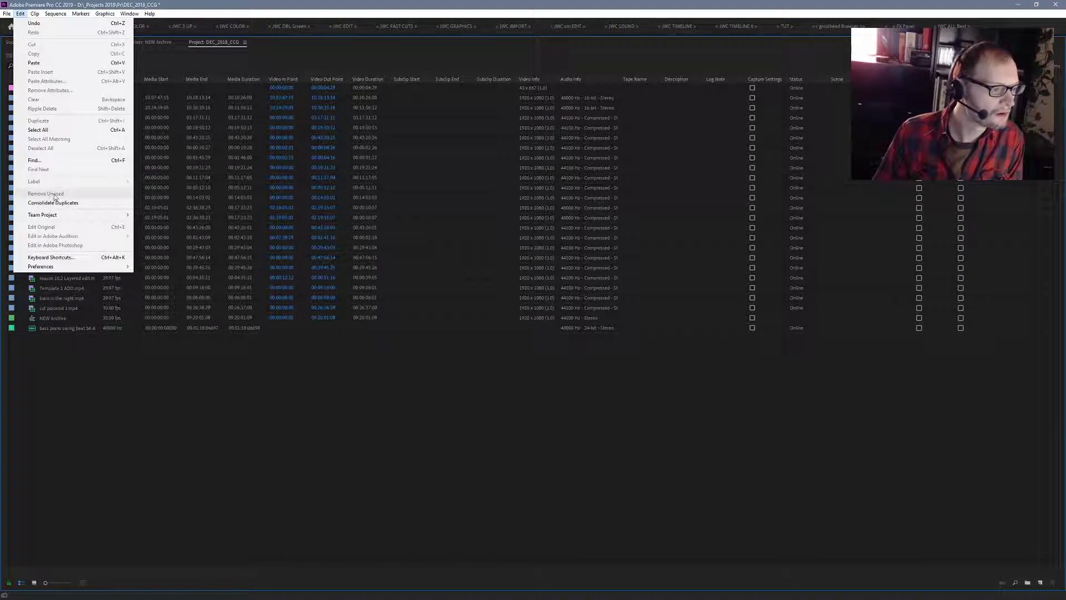
click(96, 558)
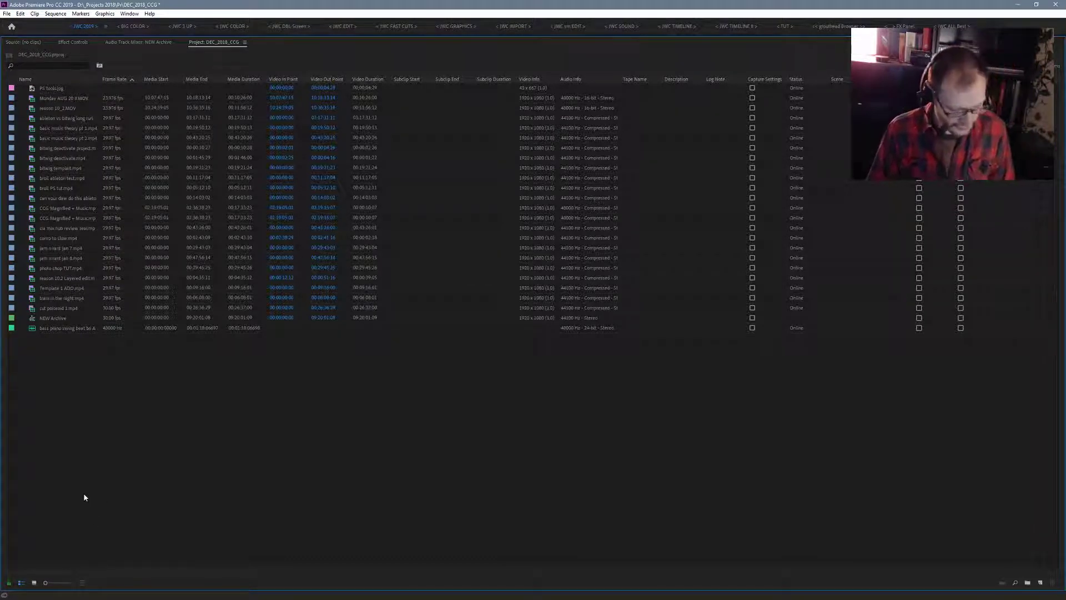
key(grave)
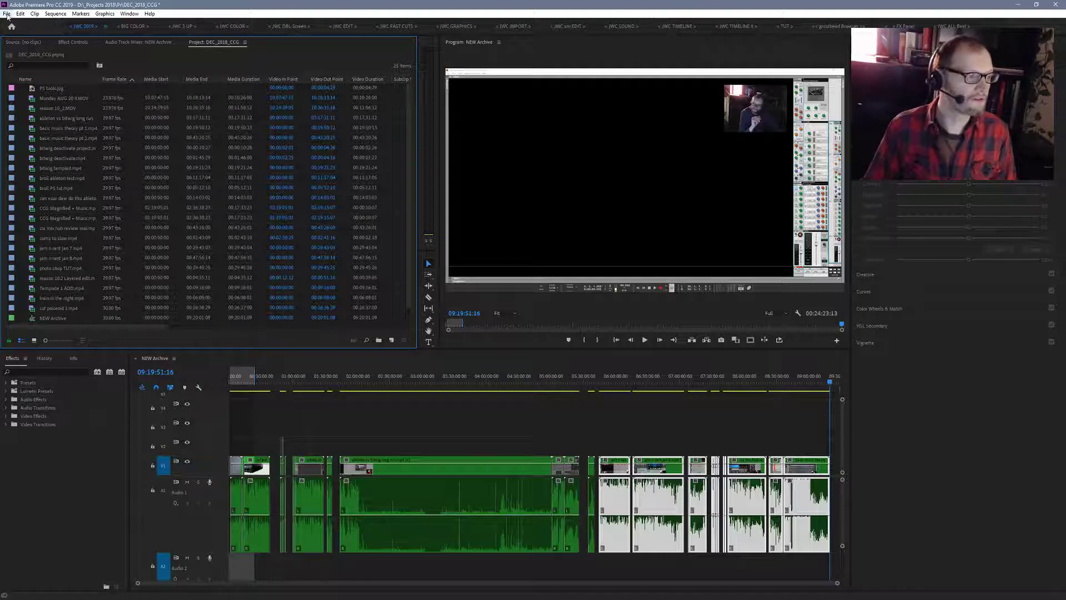
- Start saving the project under a new name, entering ARCHIVE ONLY NOV DEC_2018_CCG as the file name
click(6, 13)
click(31, 117)
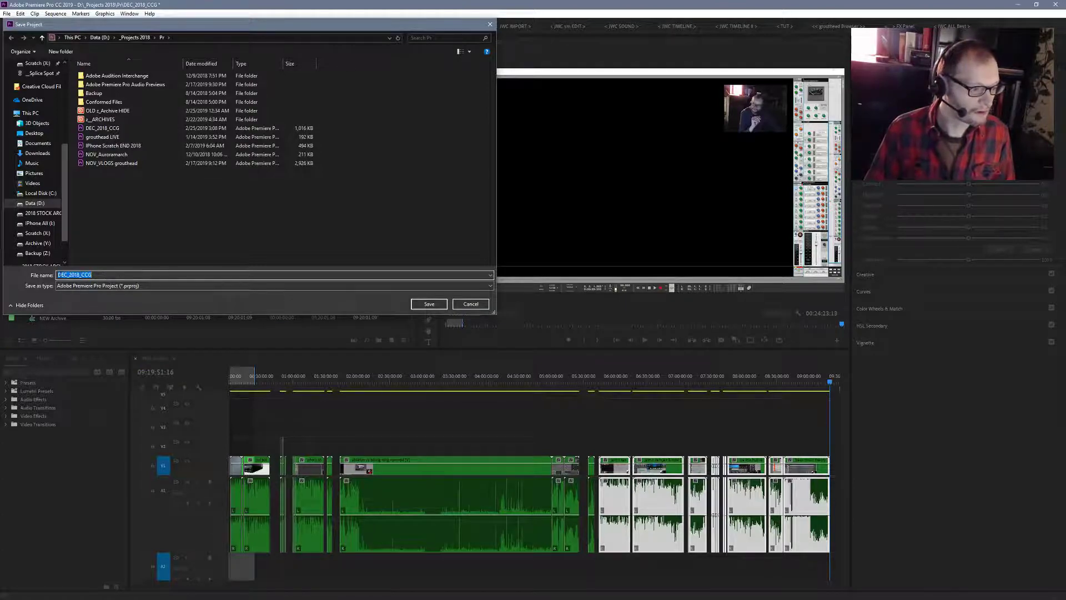
click(58, 275)
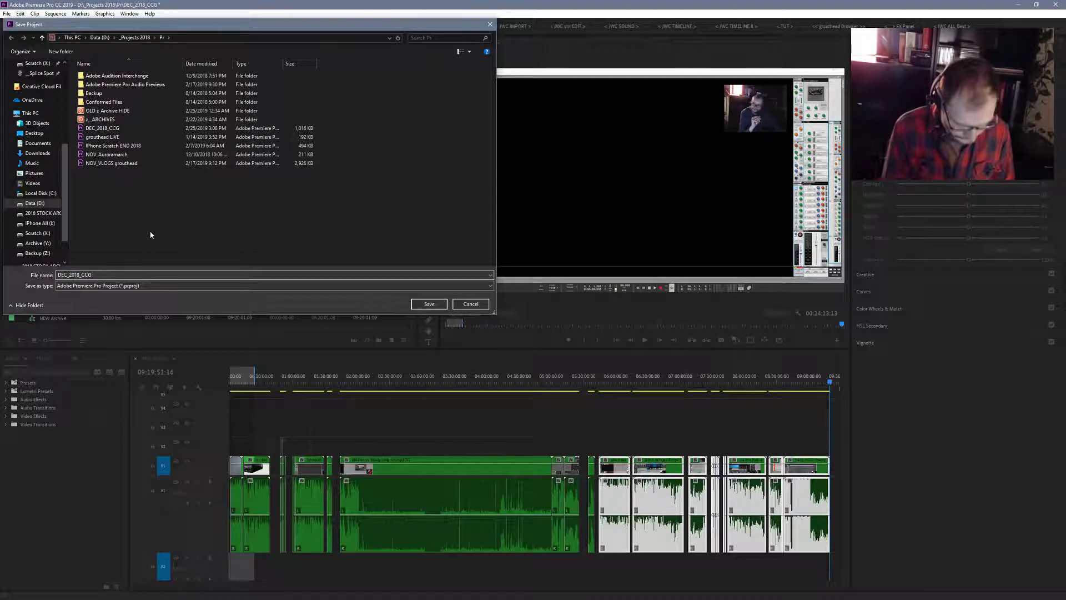
text(ARC)
text(HIVE )
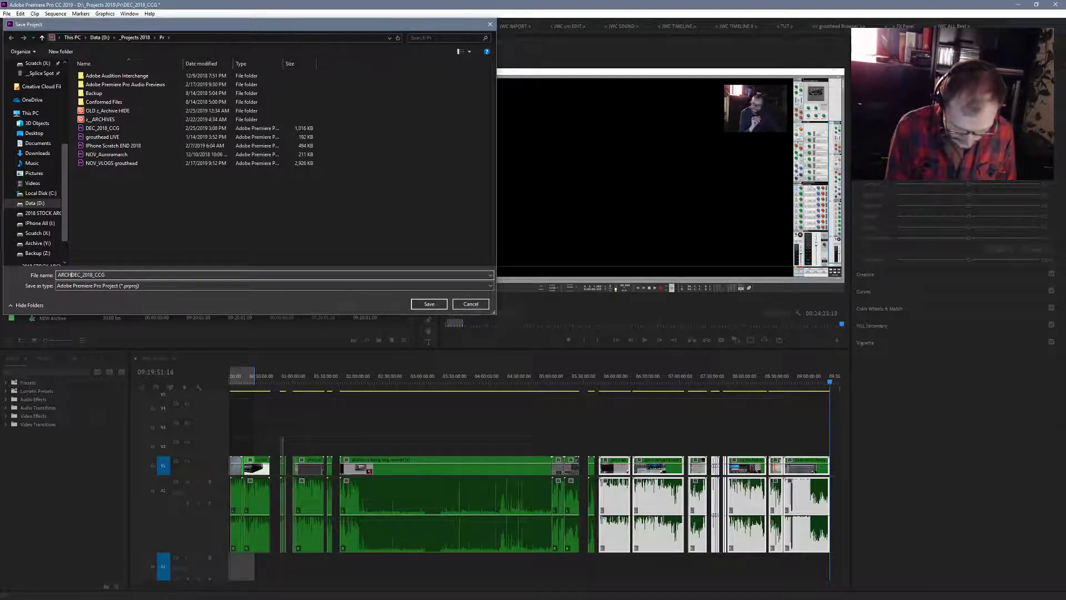
text(O)
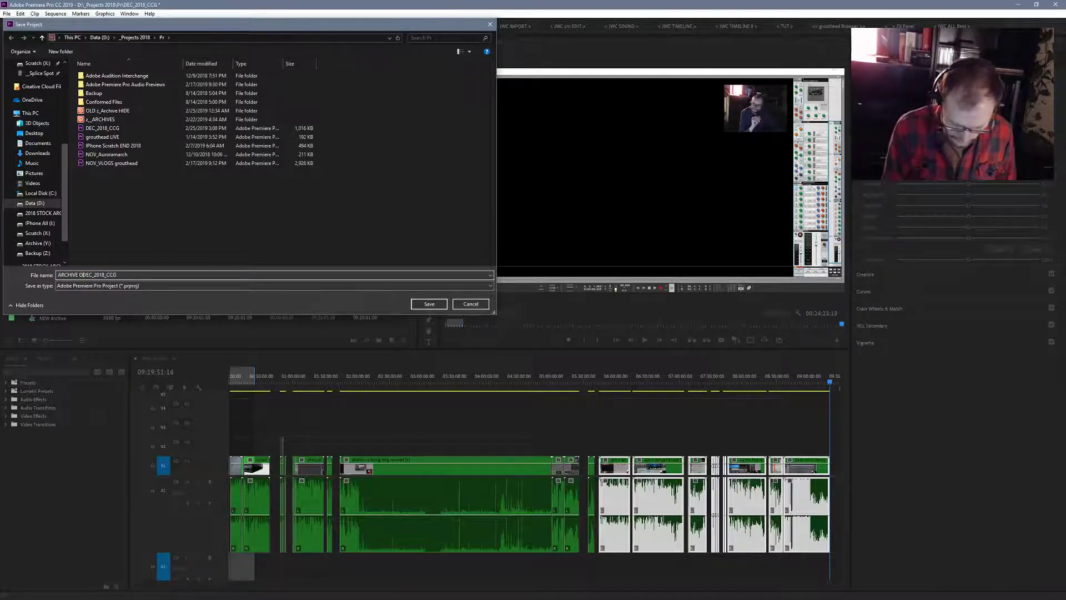
text(NLY )
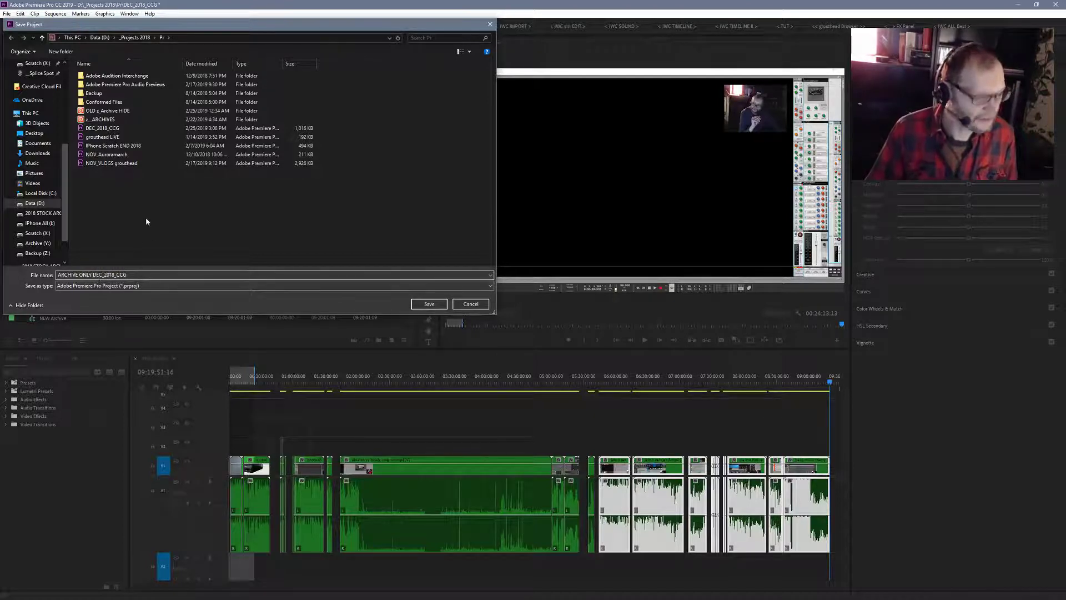
text(NOV)
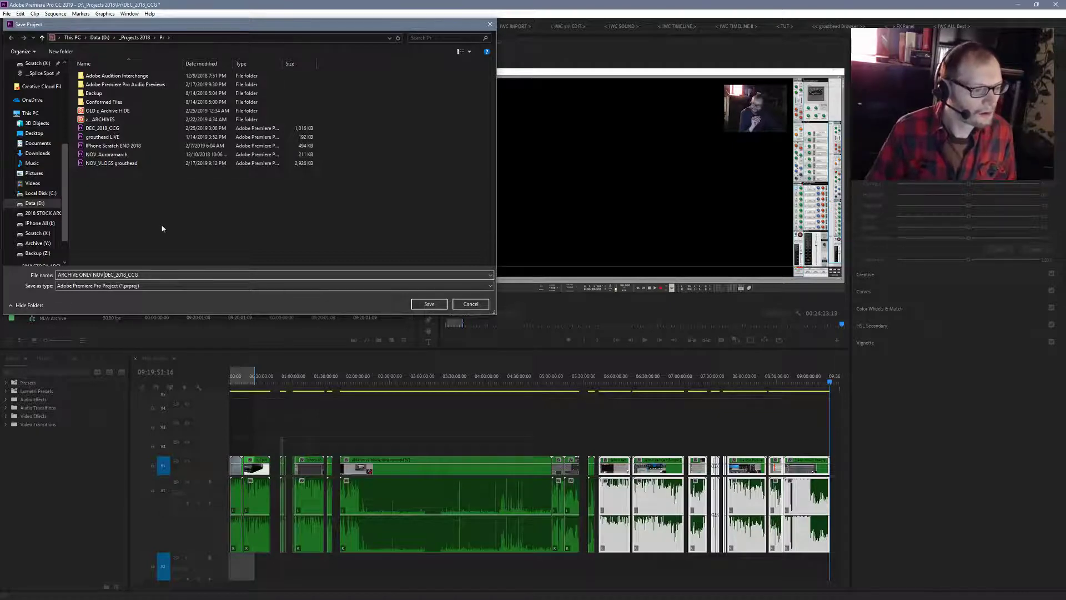
- Save the newly named project file in the Pr 2019 folder inside ___2019 PROJECT on the Data (D:) drive
click(106, 37)
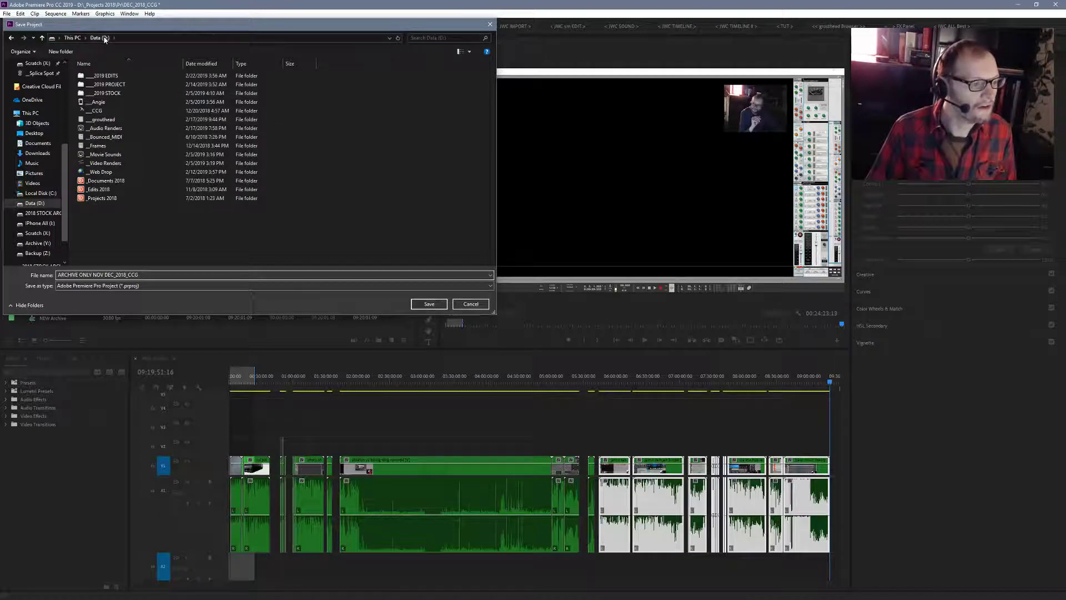
double_click(113, 85)
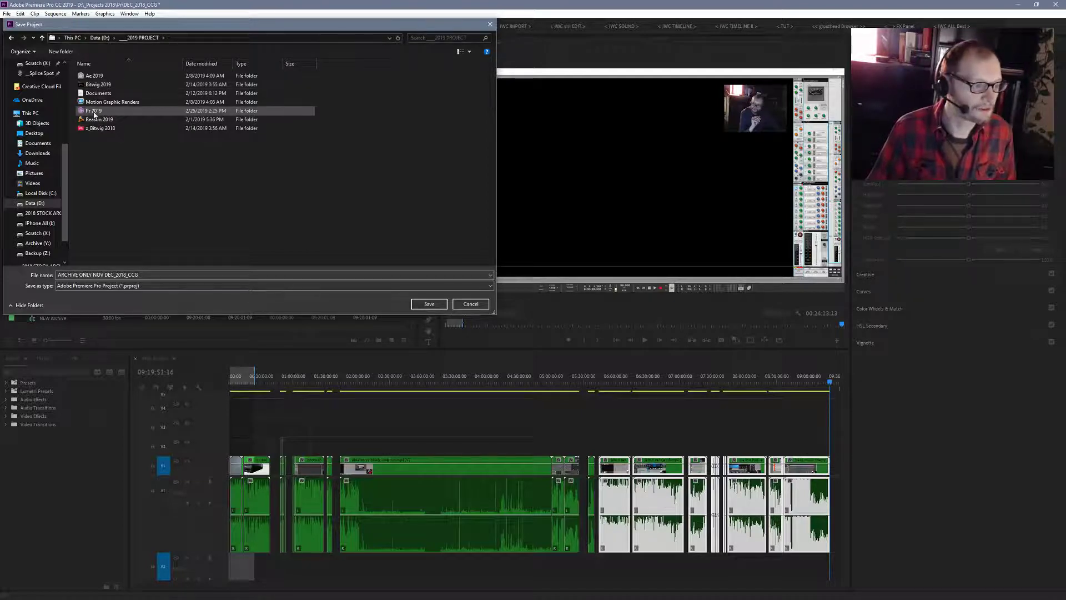
double_click(100, 110)
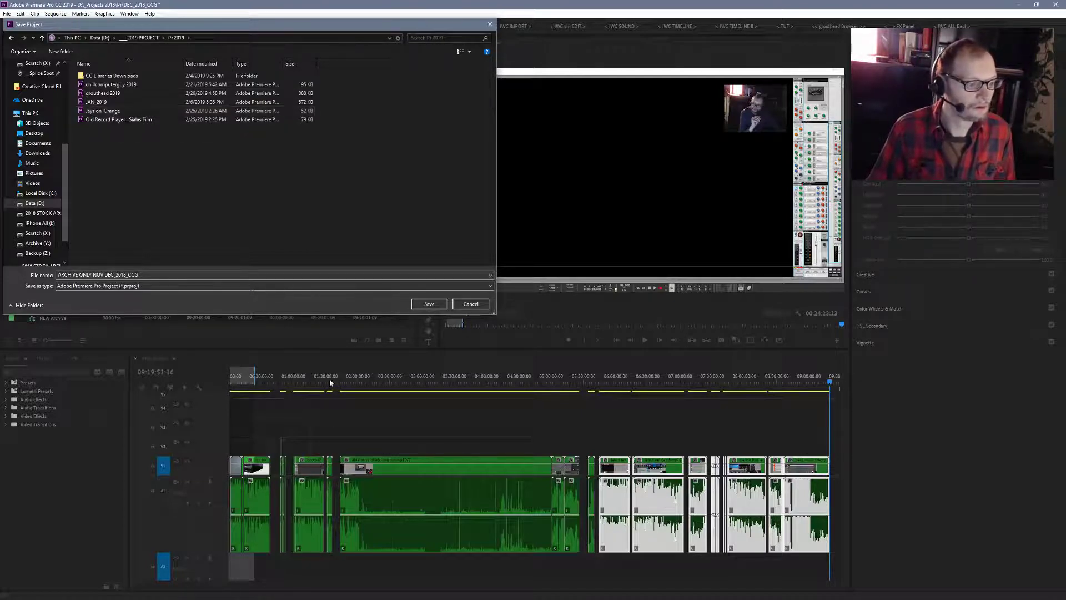
click(434, 305)
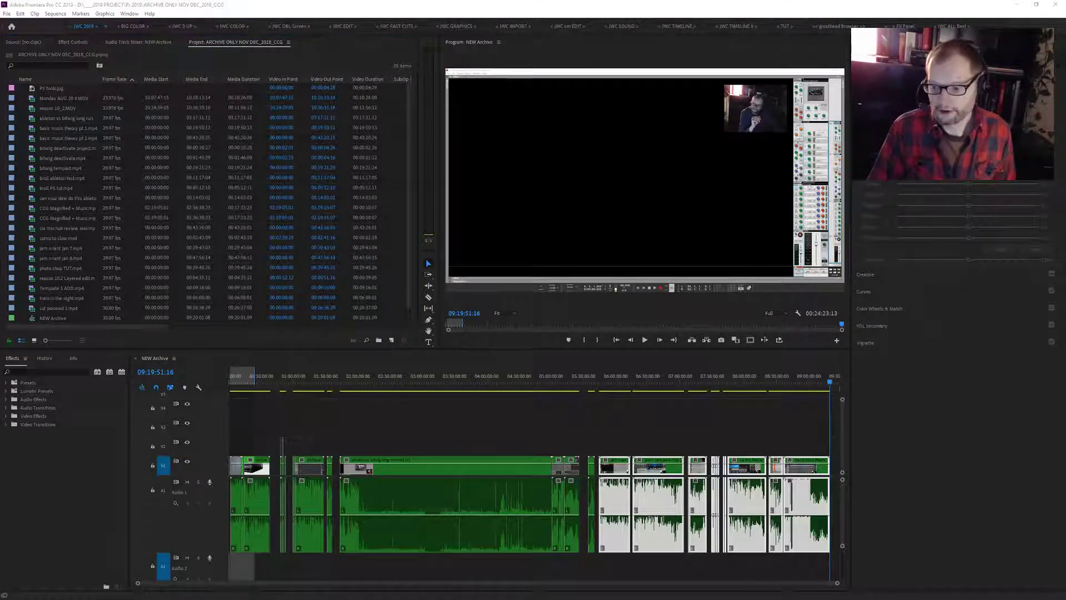
- In File Explorer, move DEC_2018_CCG from the _Projects 2018\Pr folder on drive D: into OLD z_Archive HIDE, and close the window
key(super+e)
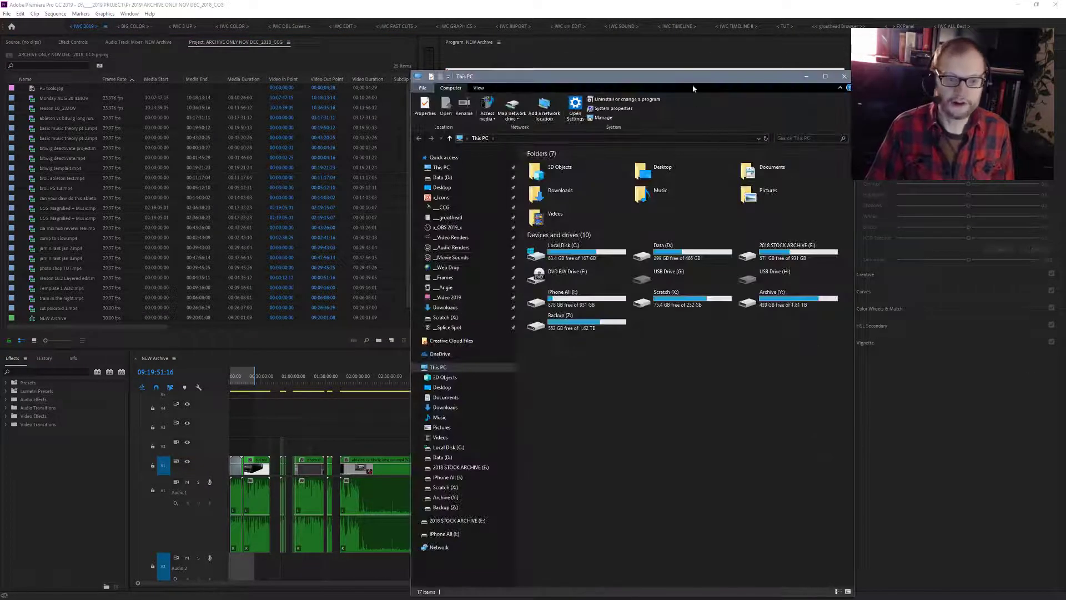
drag(692, 80, 369, 46)
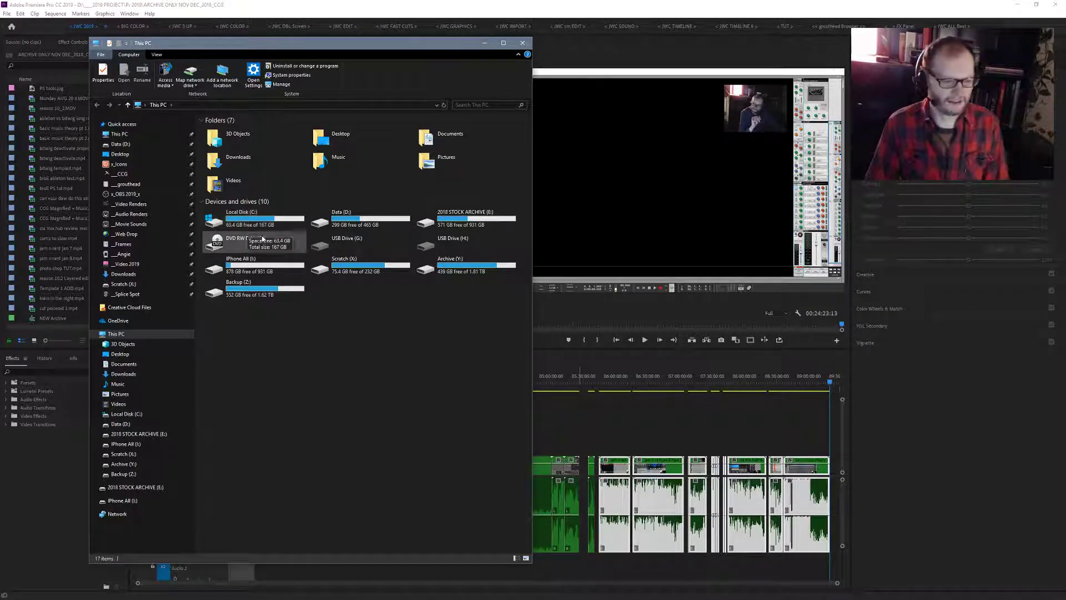
double_click(325, 224)
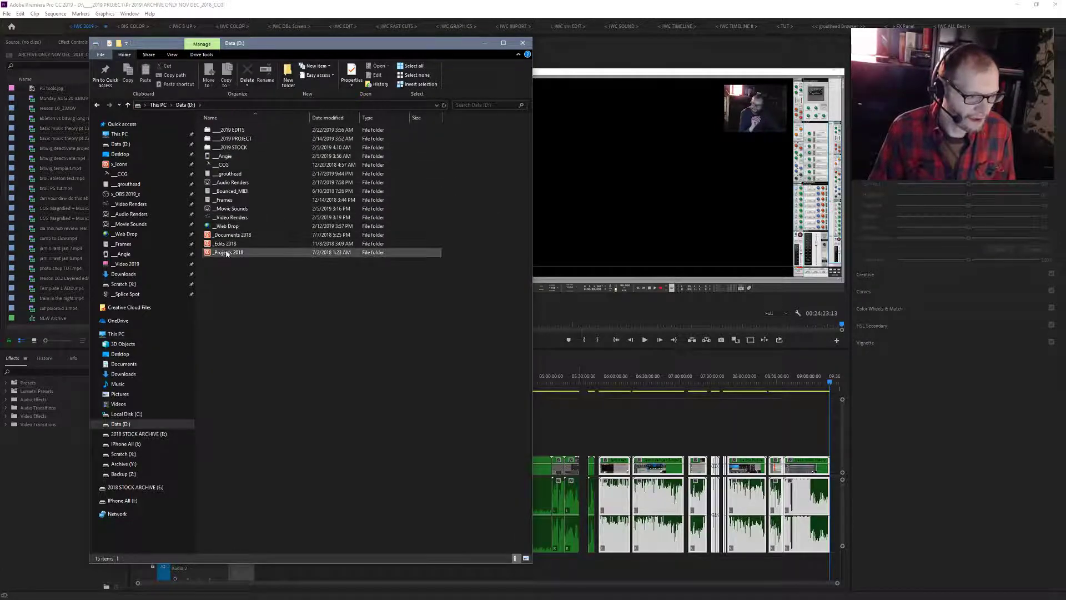
double_click(227, 253)
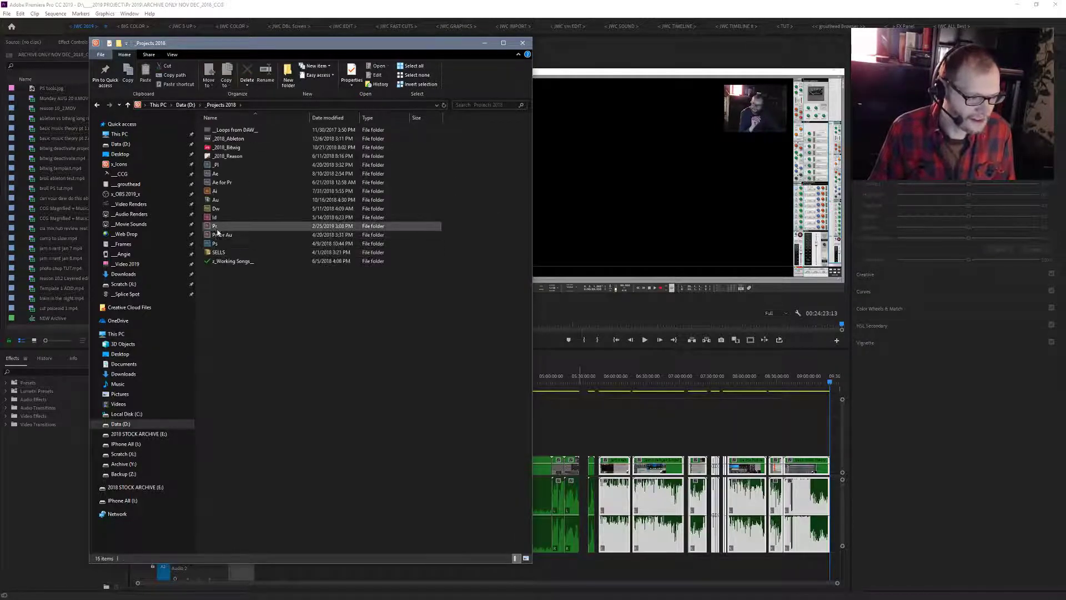
click(216, 228)
double_click(216, 229)
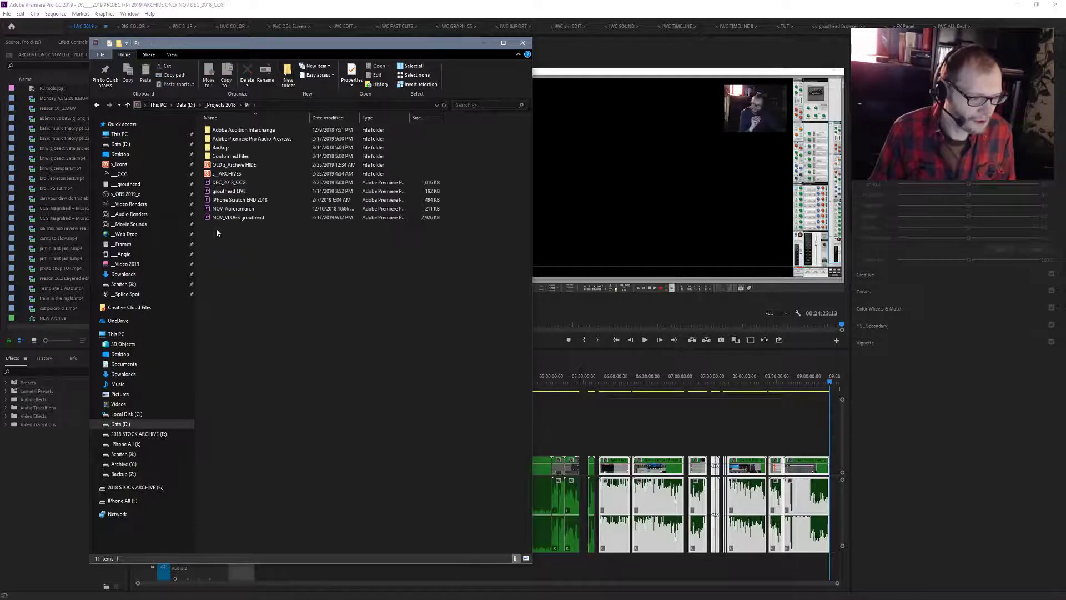
click(233, 185)
drag(232, 185, 225, 167)
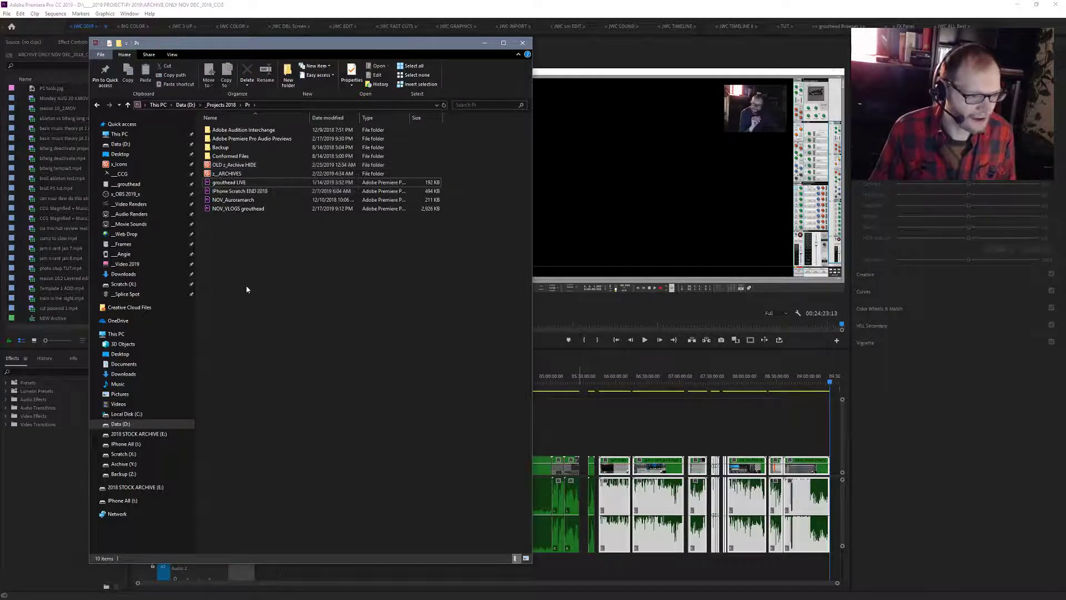
click(524, 44)
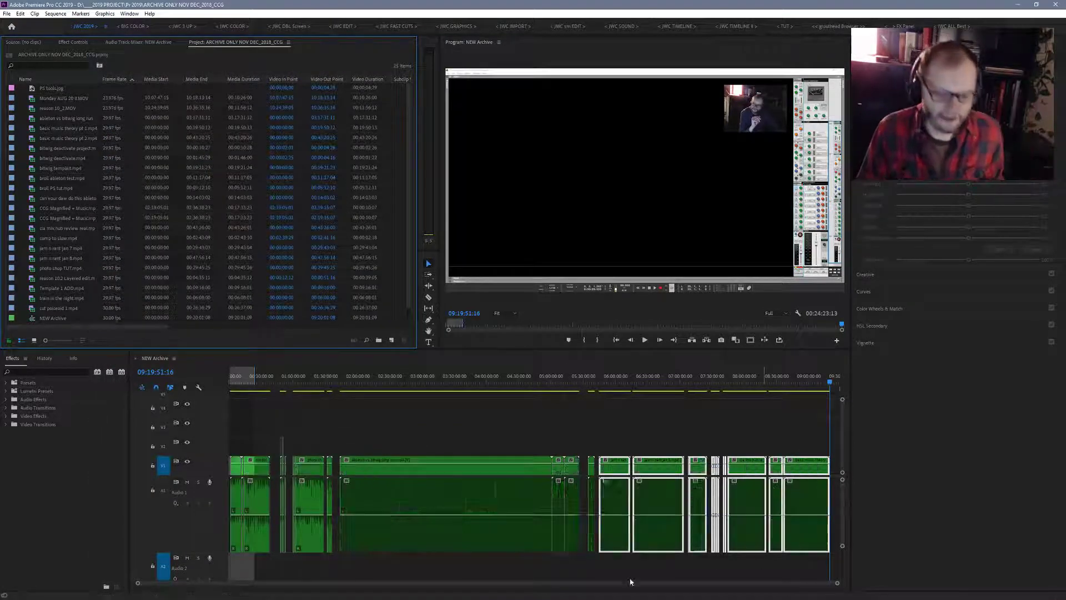
- Move the playhead from the end of the NEW Archive sequence back toward its start
click(136, 586)
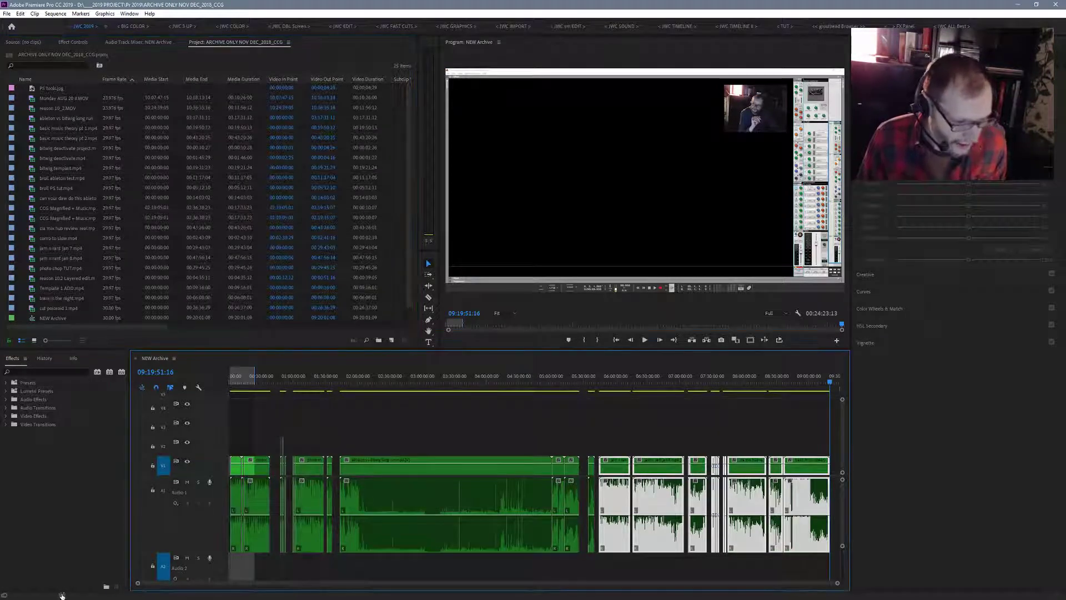
drag(830, 382, 145, 501)
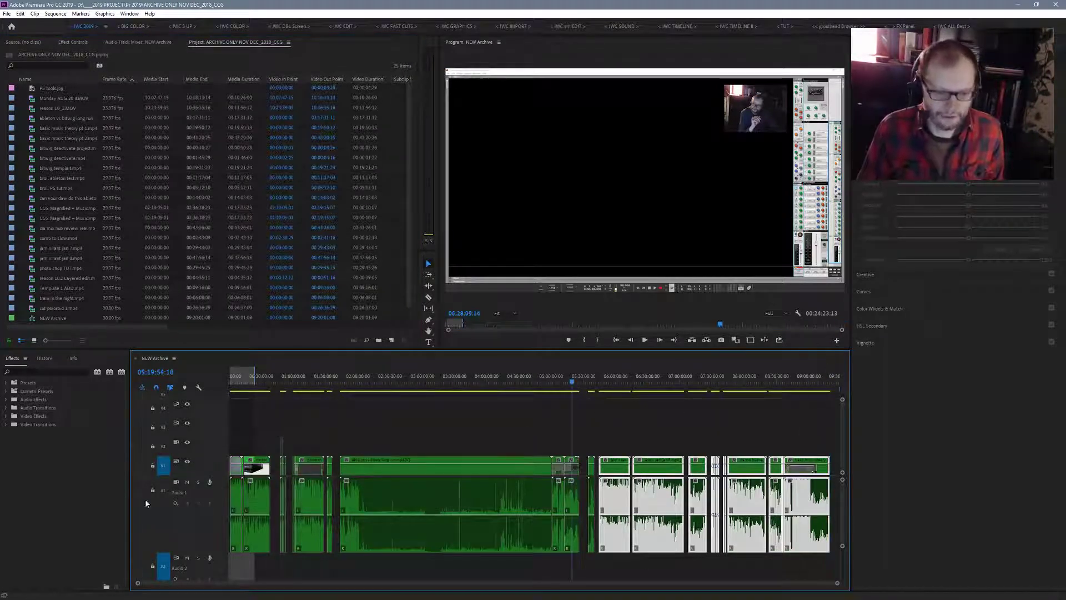